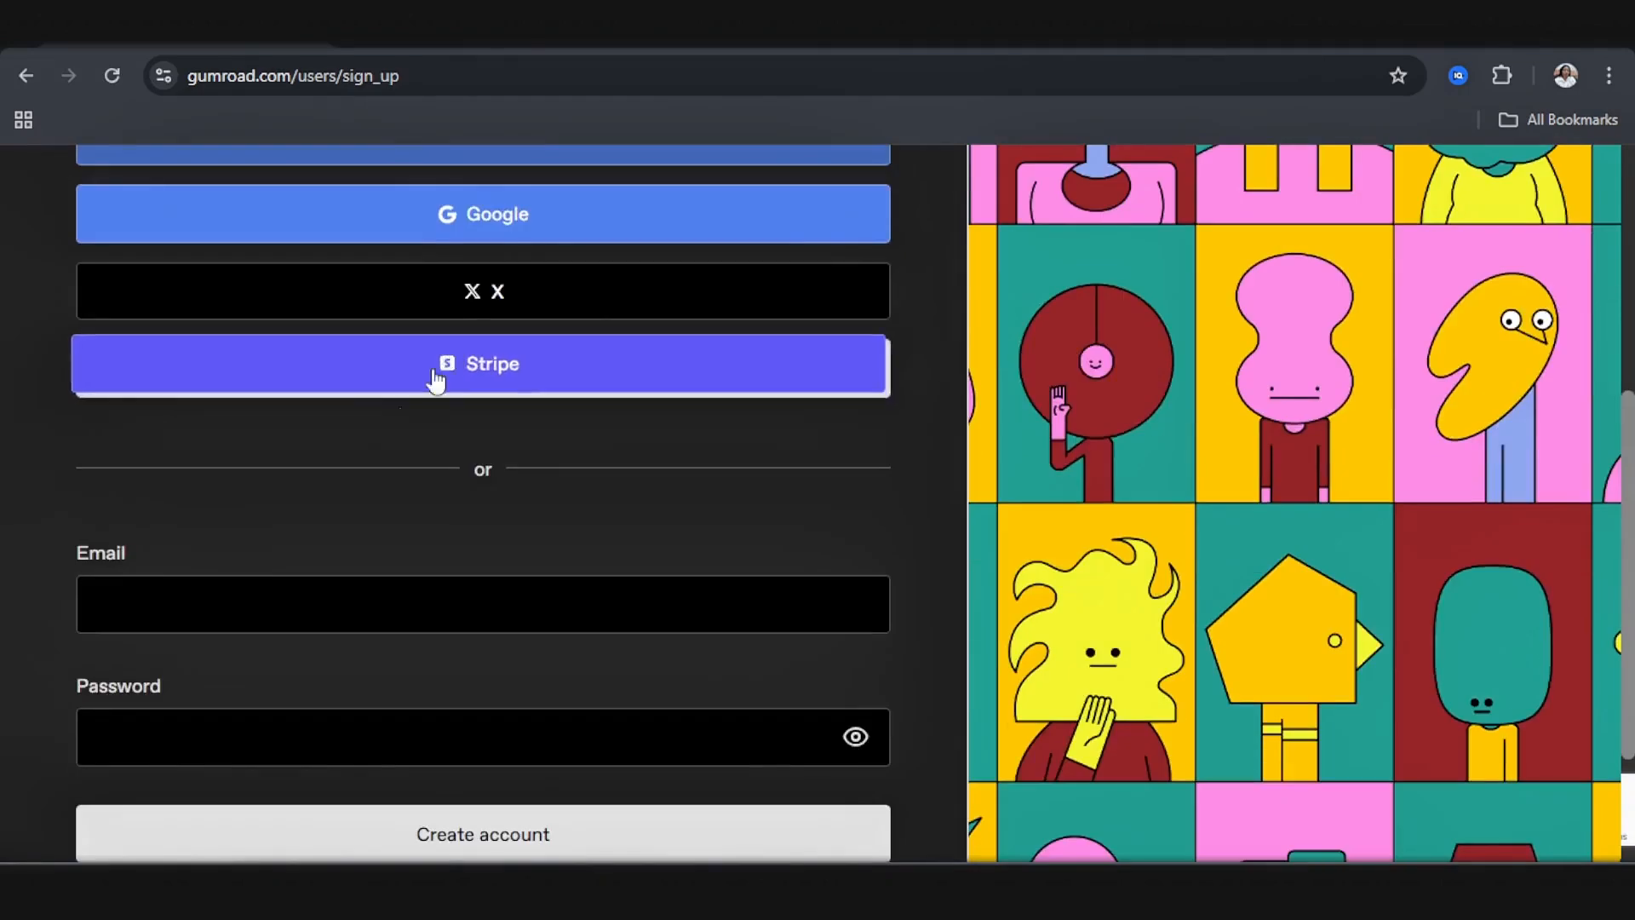
# Step: Review the sign-up options and create the Gumroad account with the Google sign-up option
pyautogui.scroll(5, 435, 375)
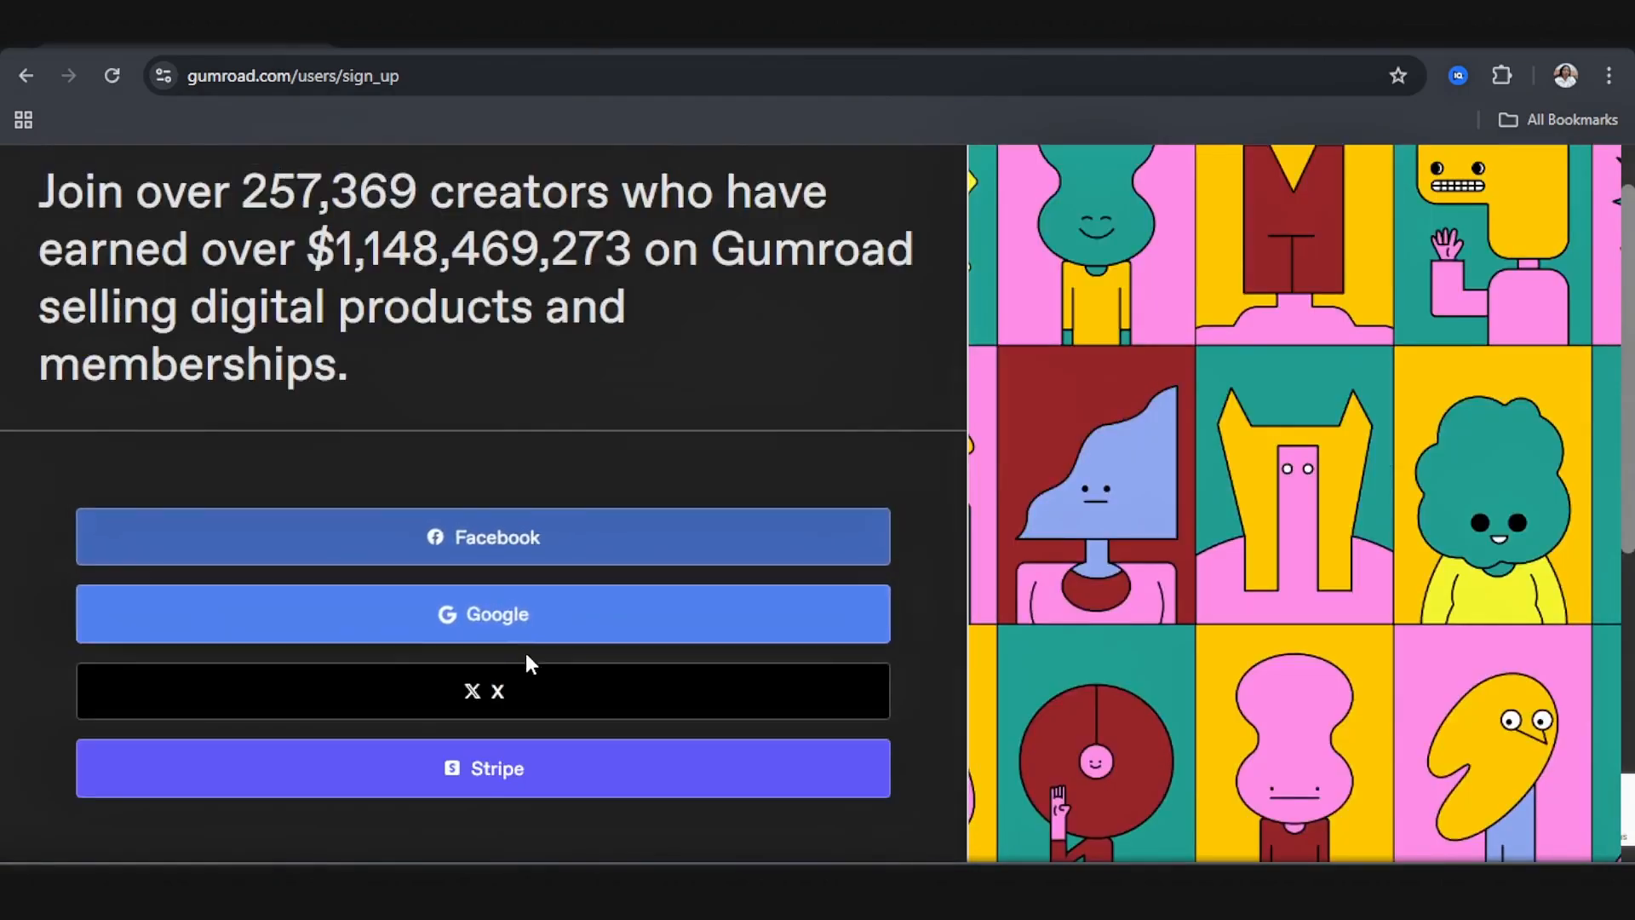
pyautogui.scroll(-1, 525, 656)
pyautogui.scroll(-2, 526, 685)
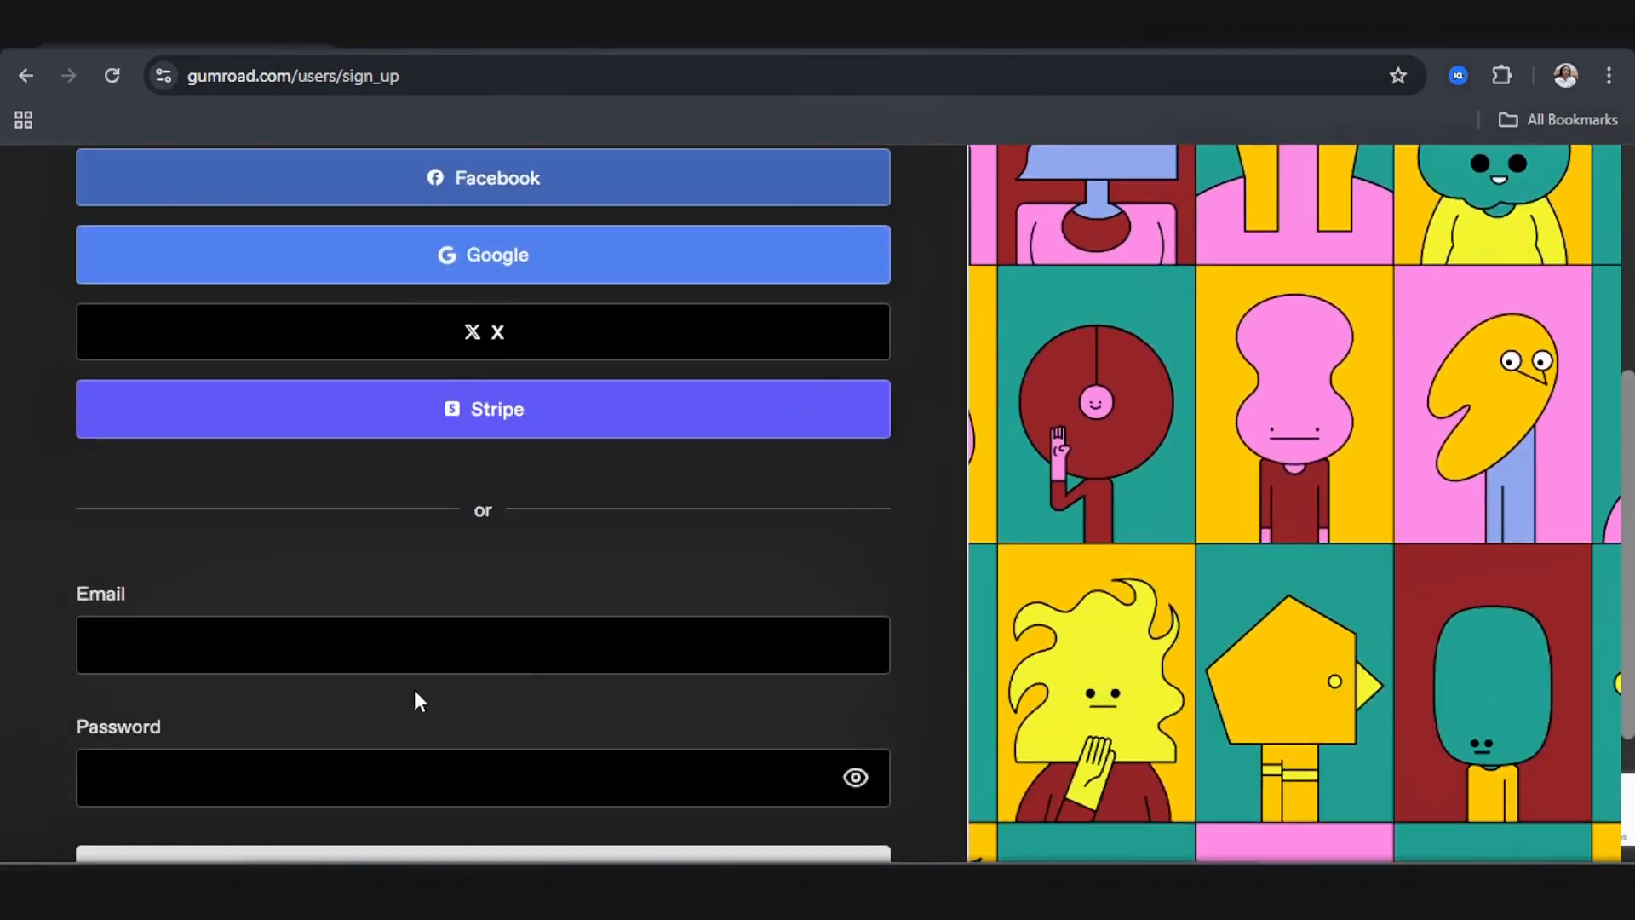
pyautogui.scroll(-2, 376, 739)
pyautogui.scroll(4, 372, 749)
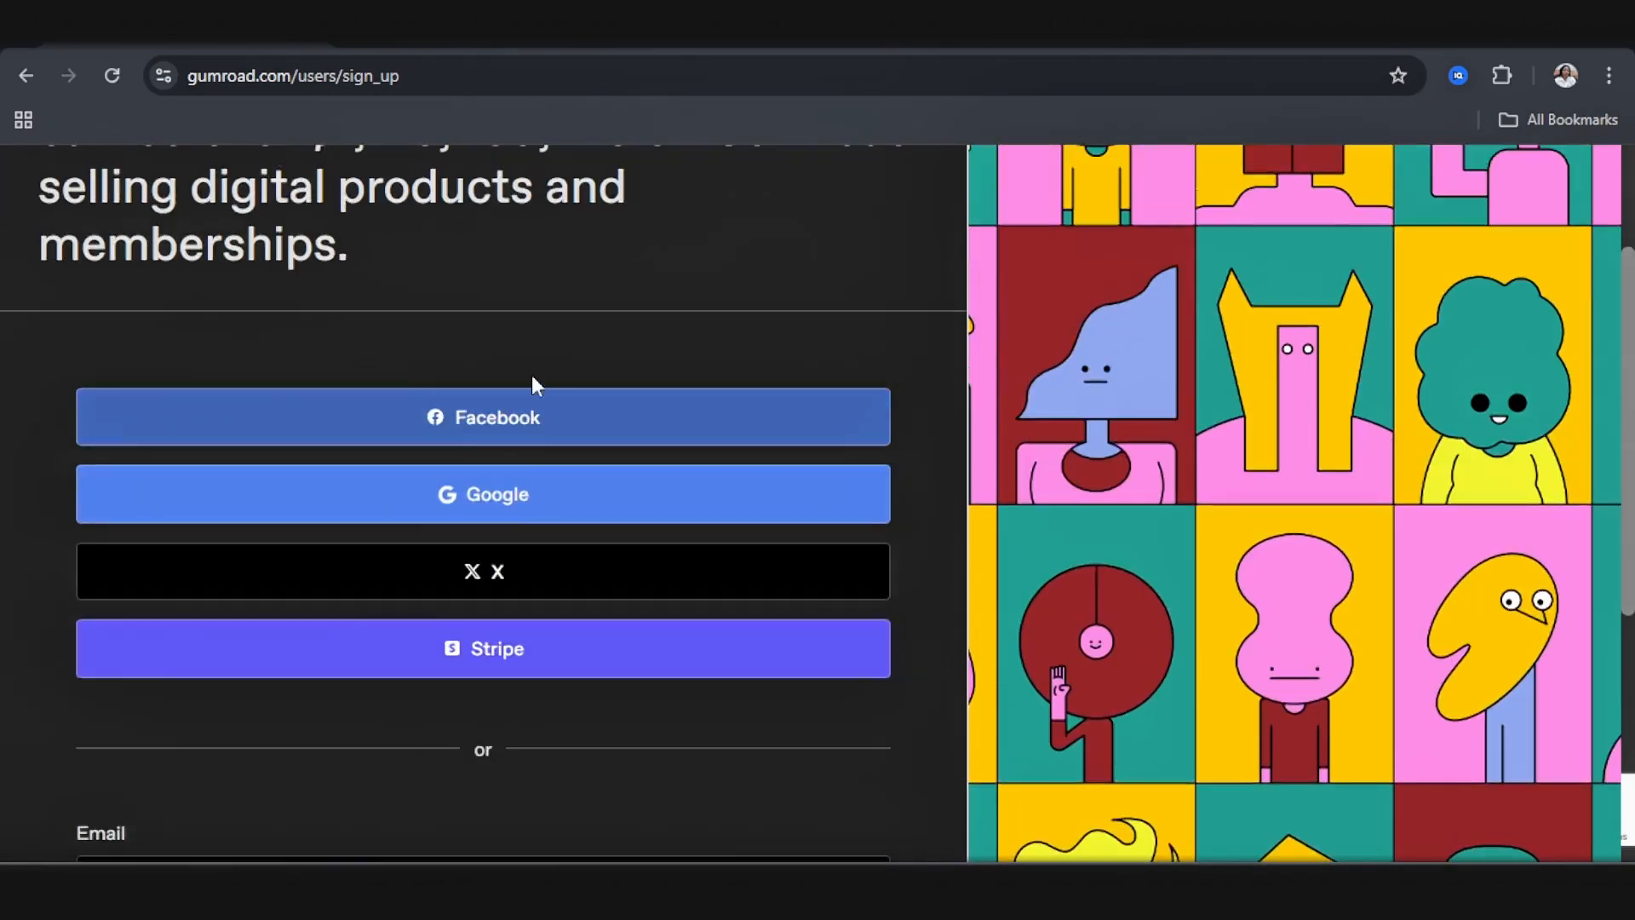
pyautogui.click(508, 509)
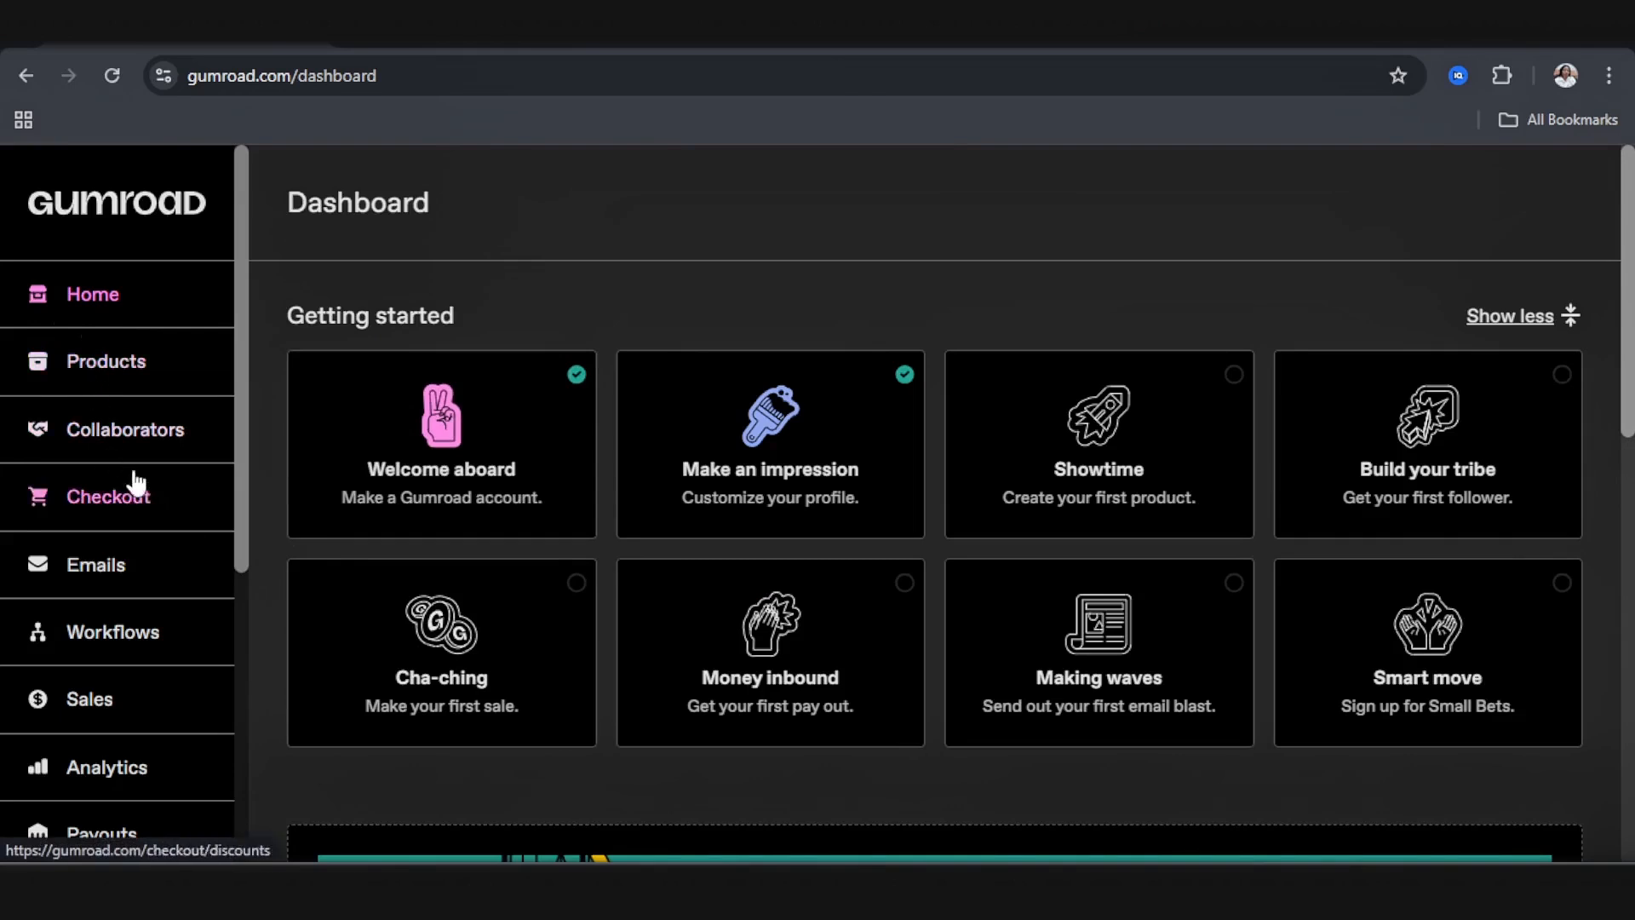
# Step: Examine the dashboard's navigation entries, getting-started checklist, first-product prompt and earnings activity, and return to the home overview
pyautogui.scroll(-2, 65, 610)
pyautogui.scroll(2, 128, 664)
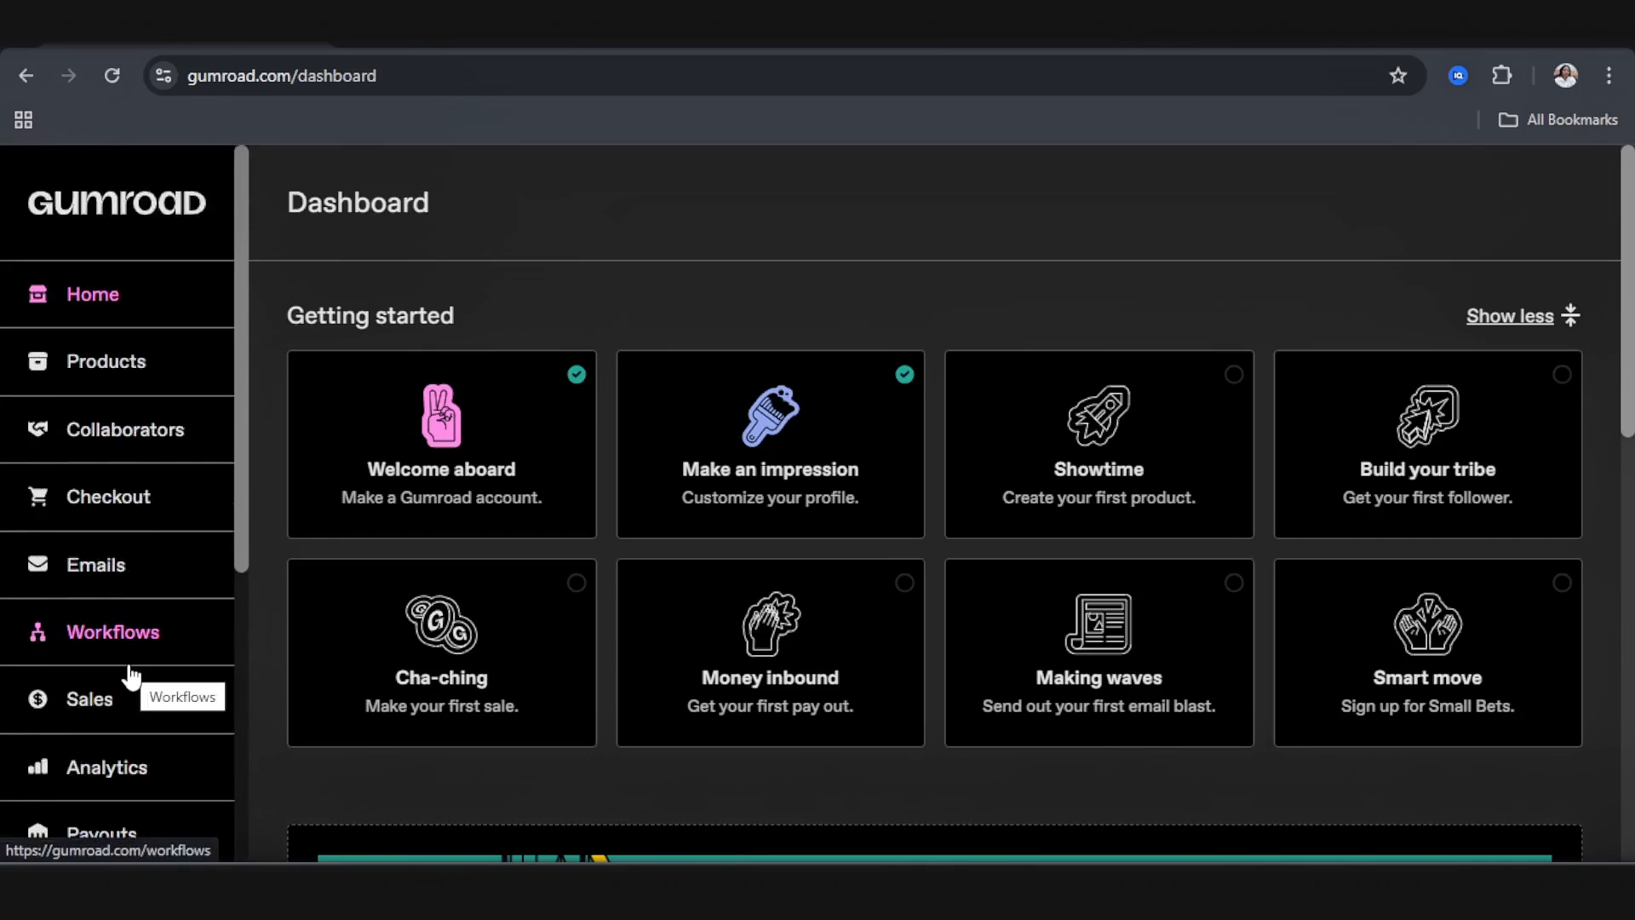
pyautogui.scroll(-5, 534, 518)
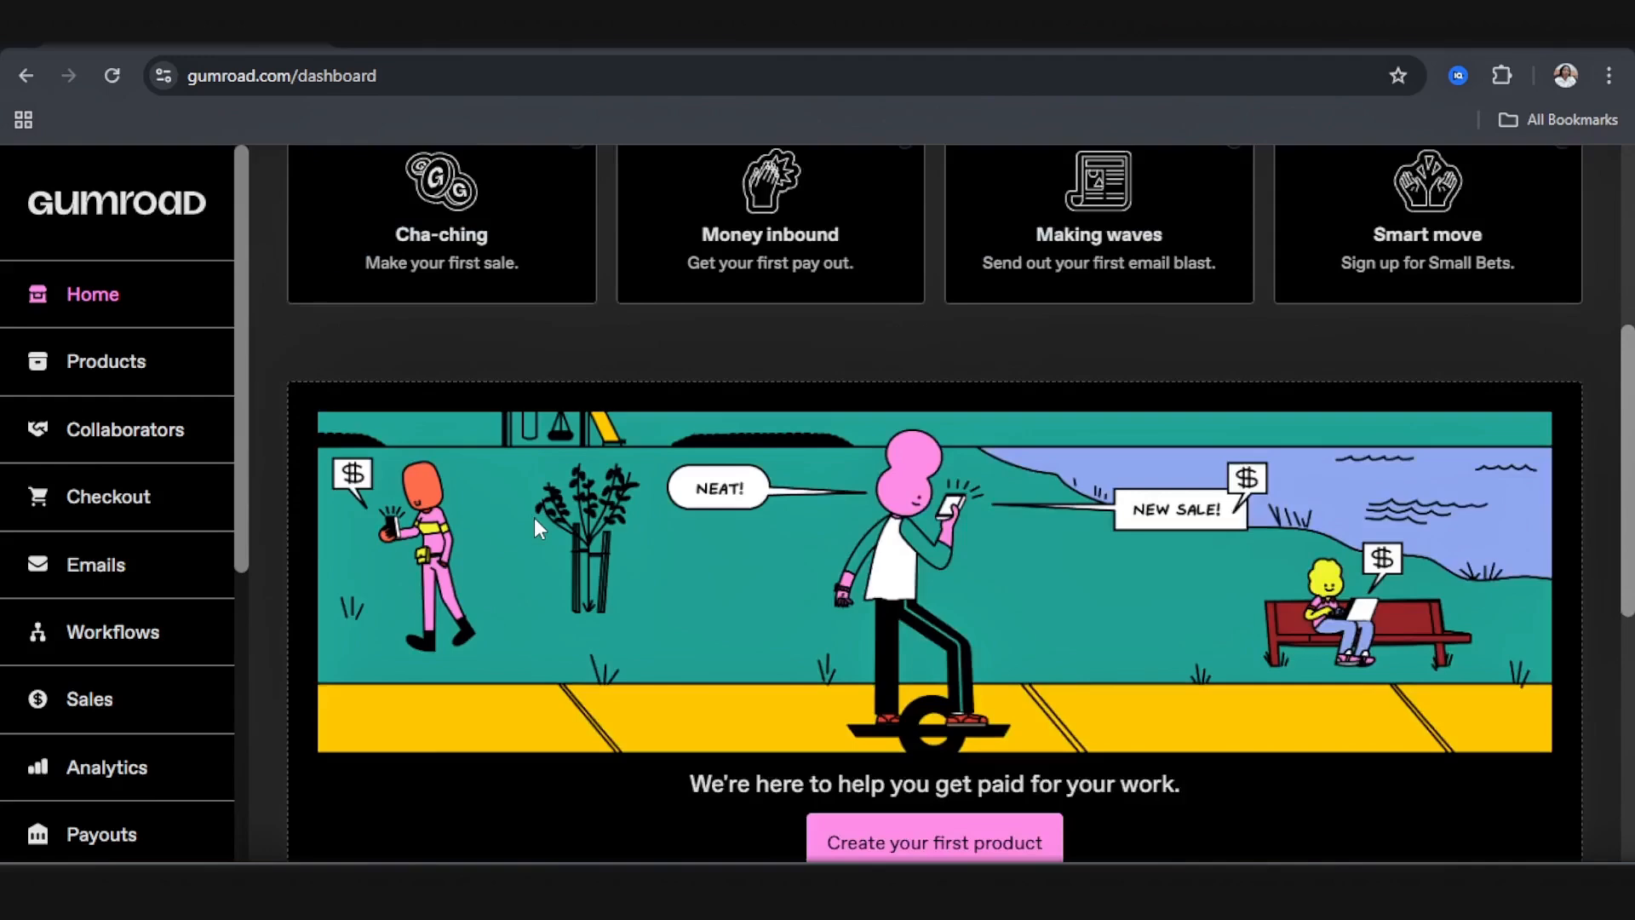
pyautogui.scroll(5, 534, 518)
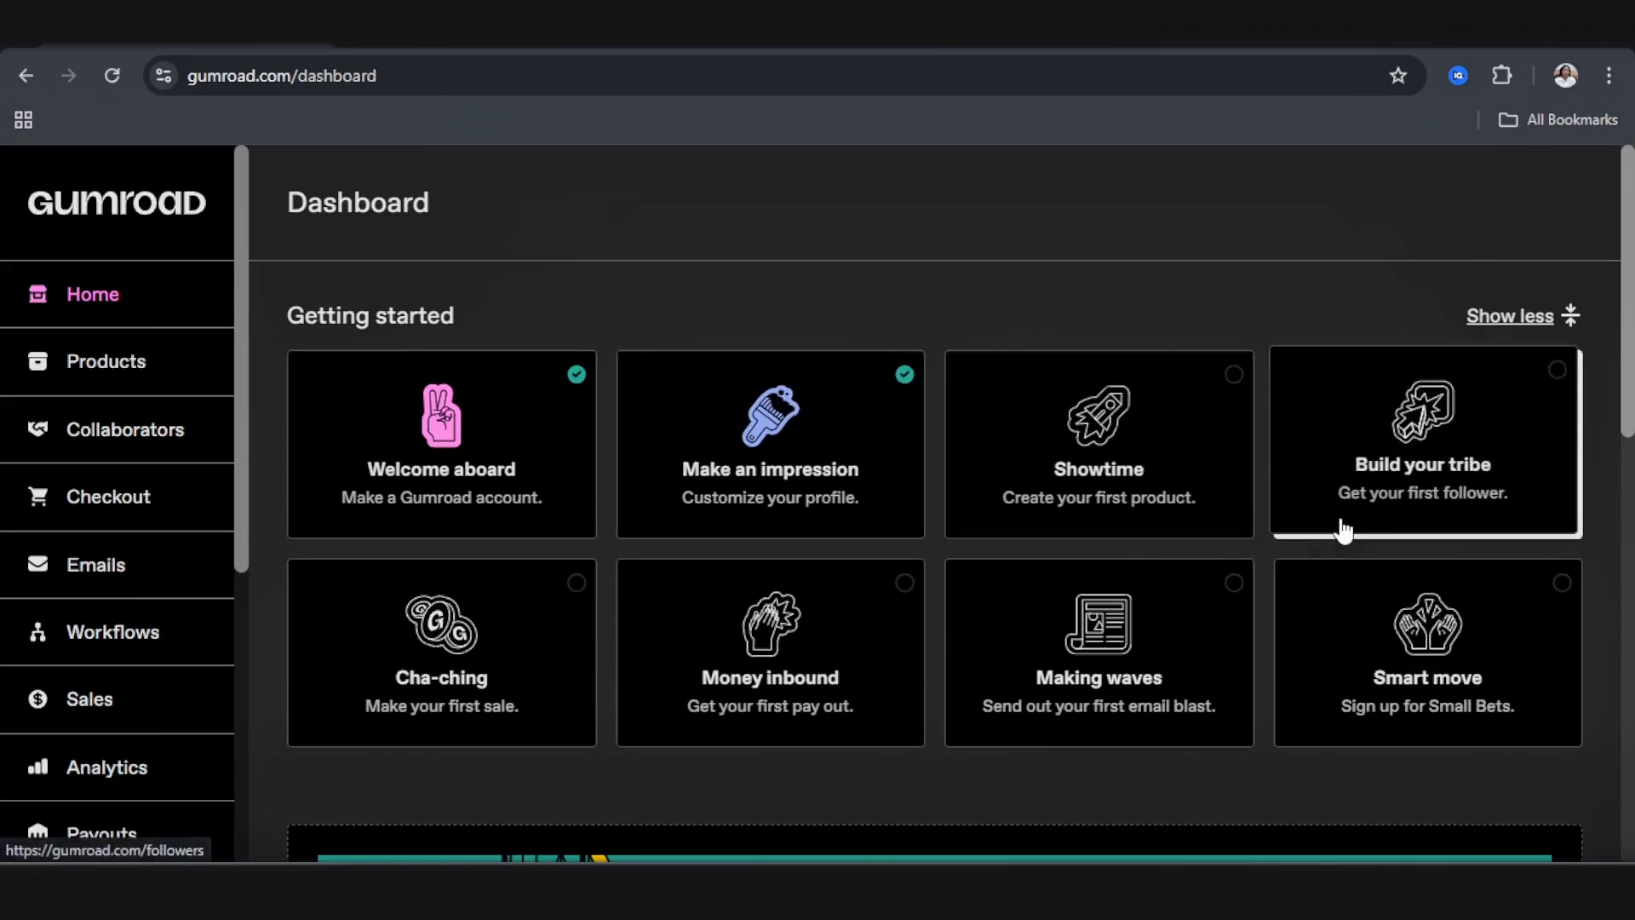
pyautogui.scroll(-3, 440, 569)
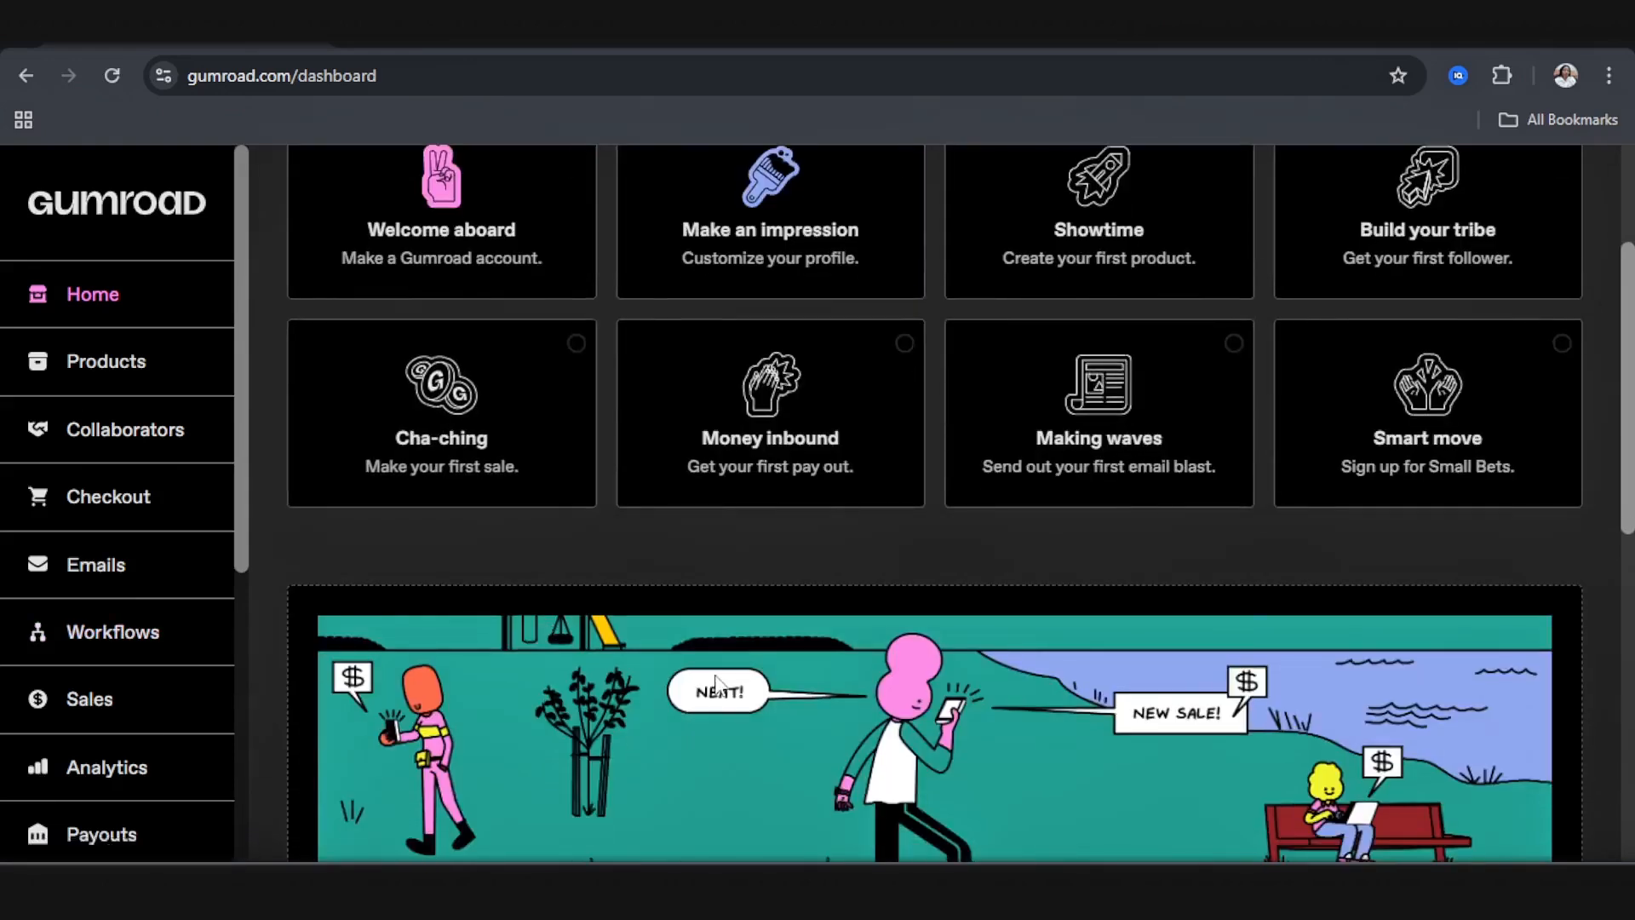
pyautogui.scroll(-9, 770, 741)
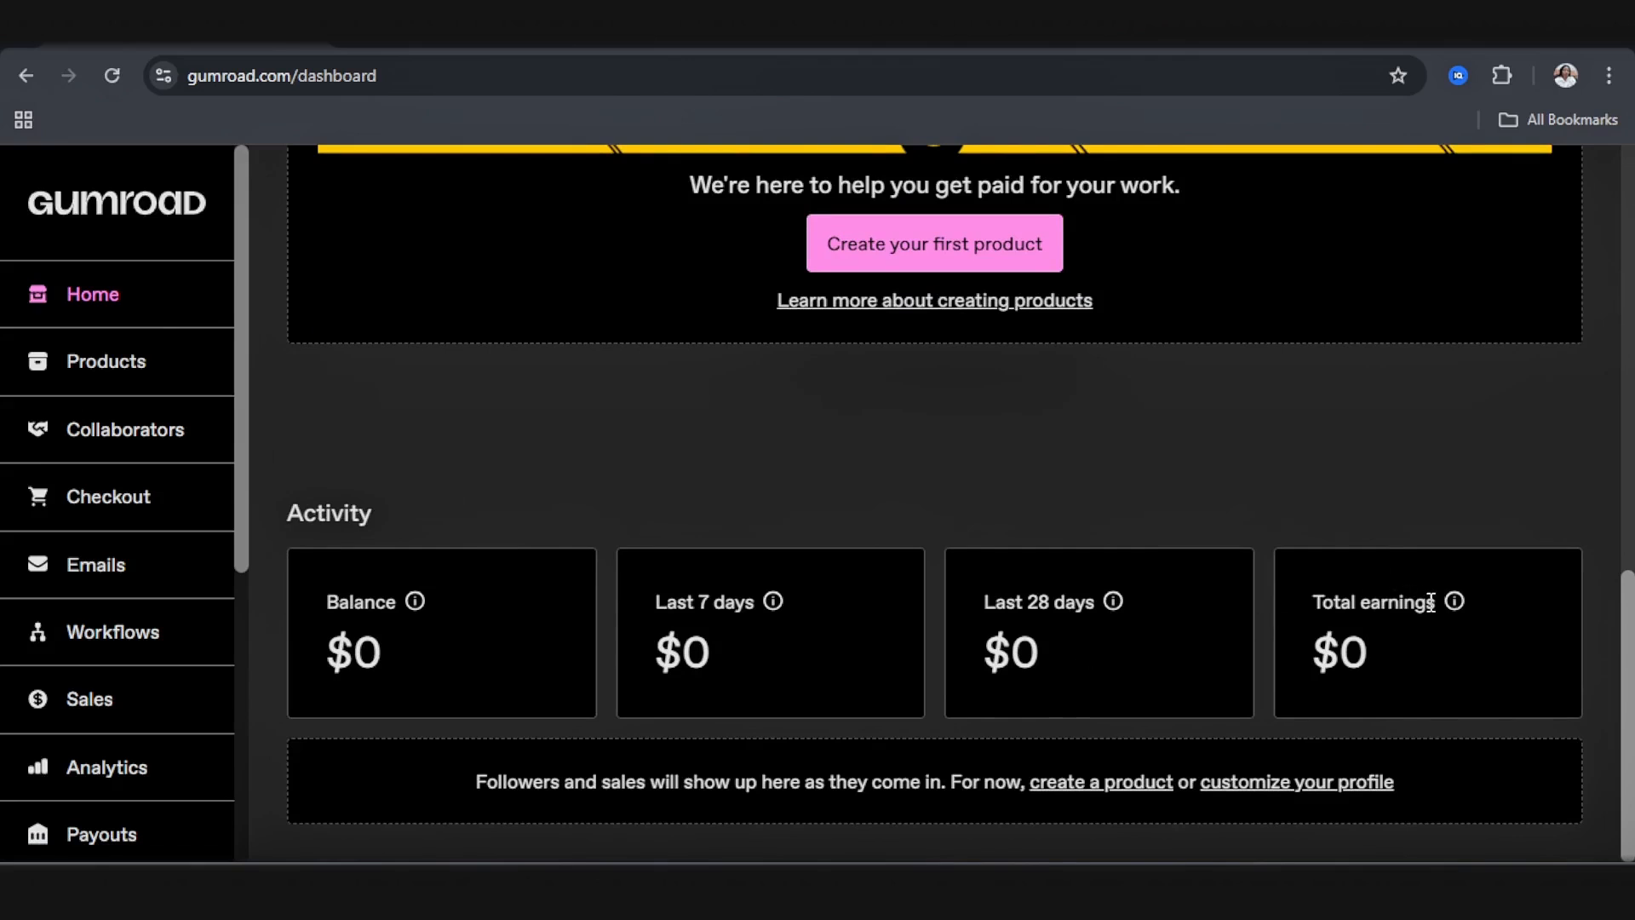
pyautogui.click(113, 307)
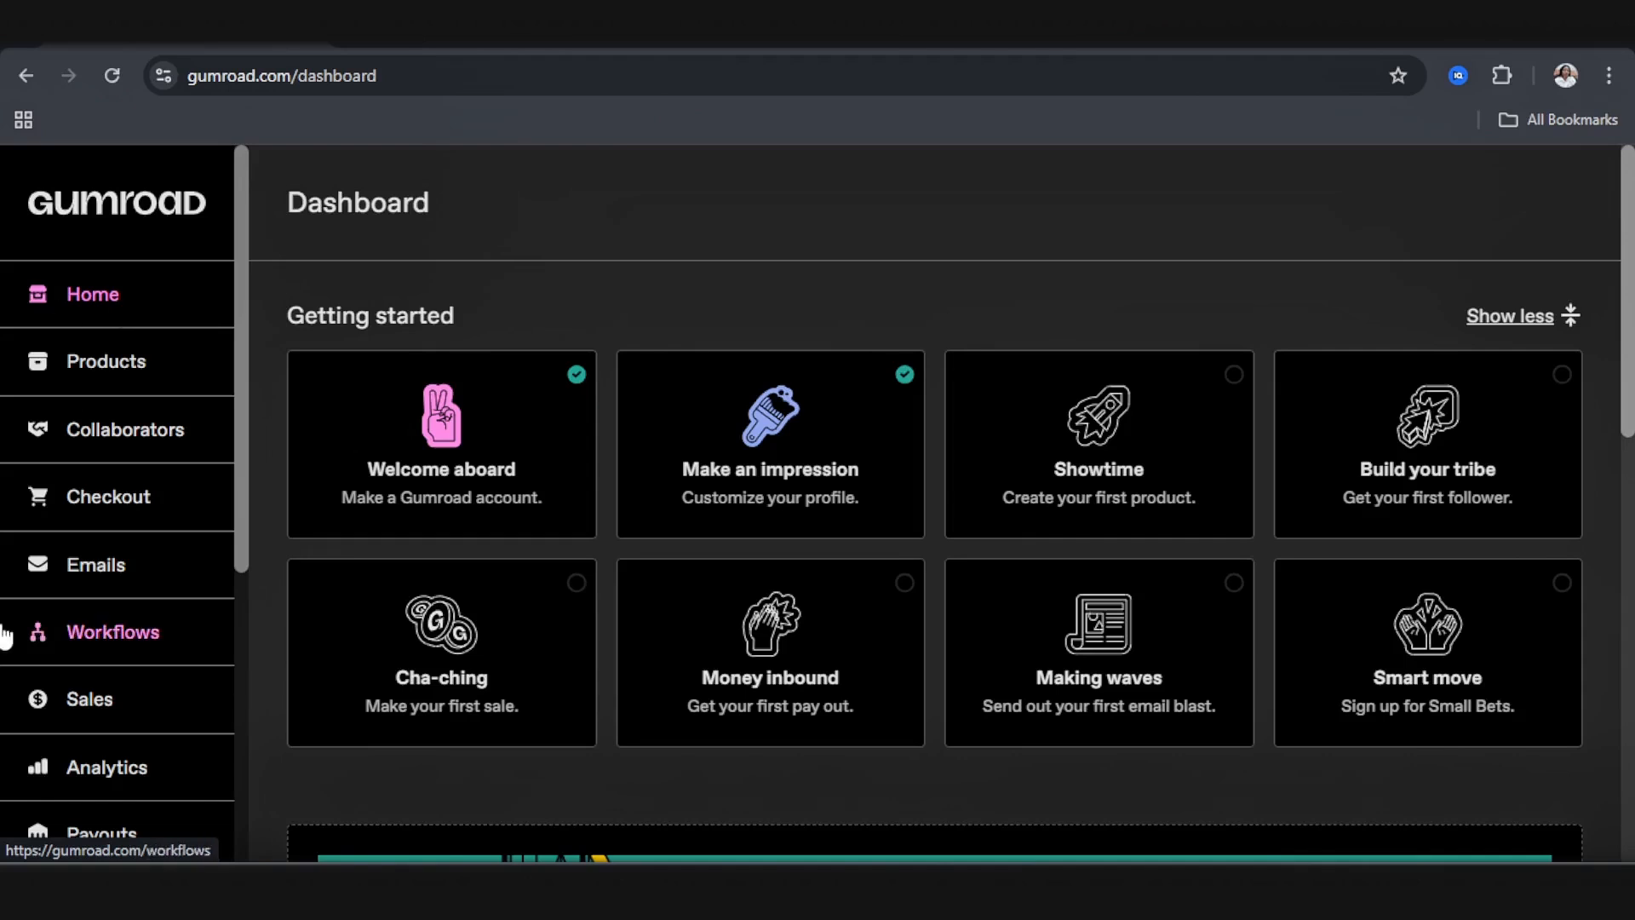
# Step: Open the profile section of the account settings
pyautogui.scroll(-5, 85, 553)
pyautogui.click(107, 655)
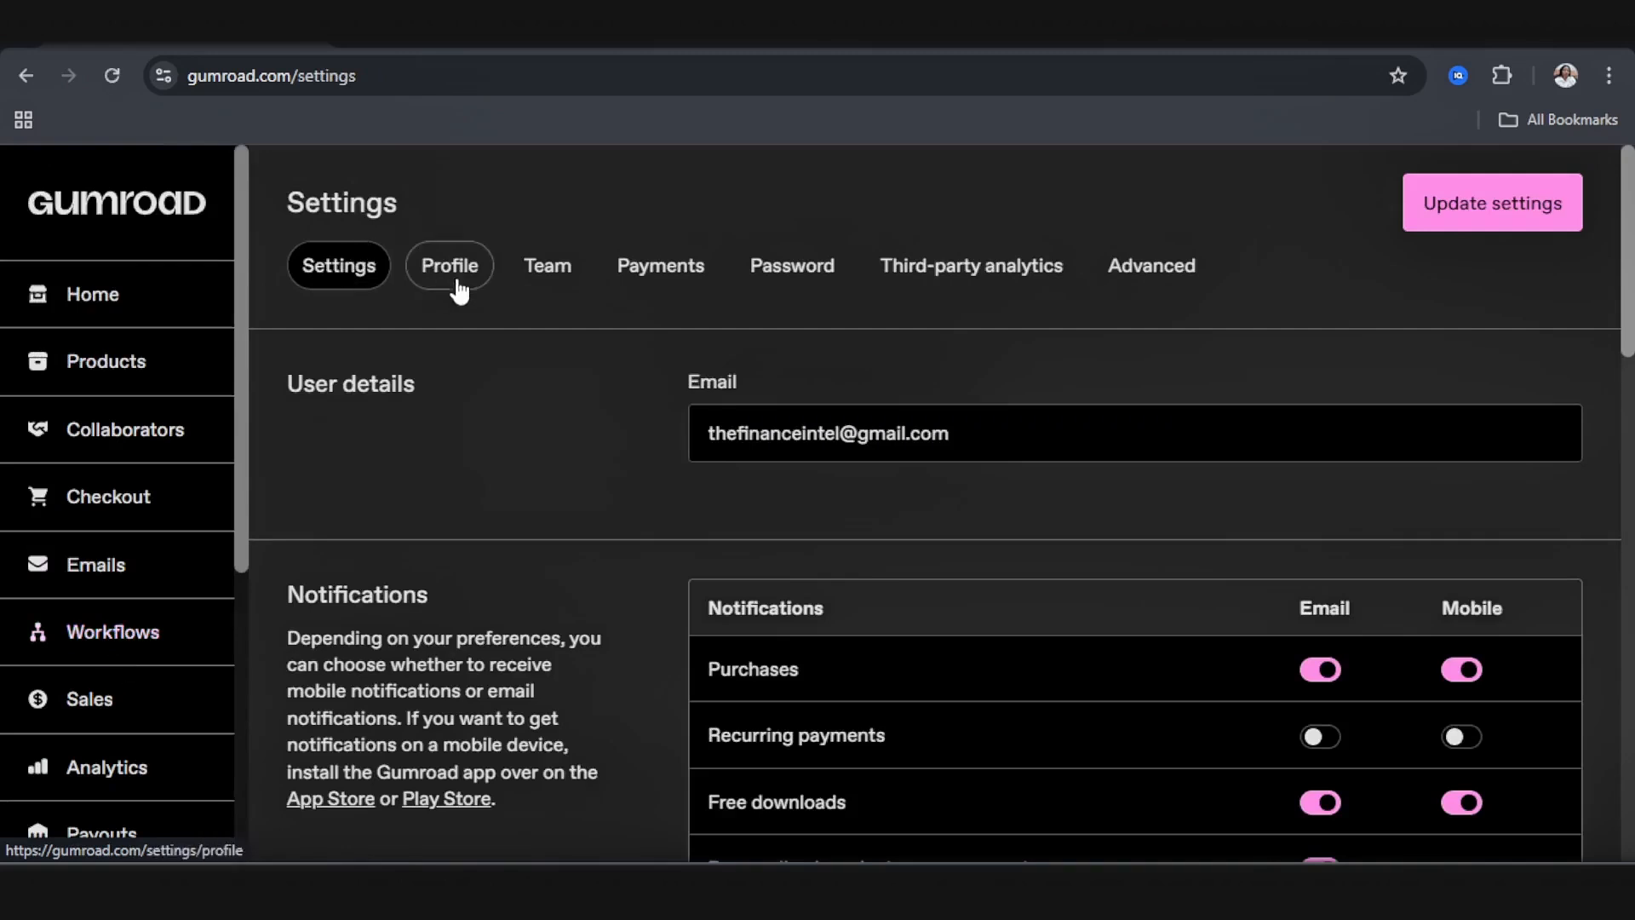
pyautogui.click(457, 288)
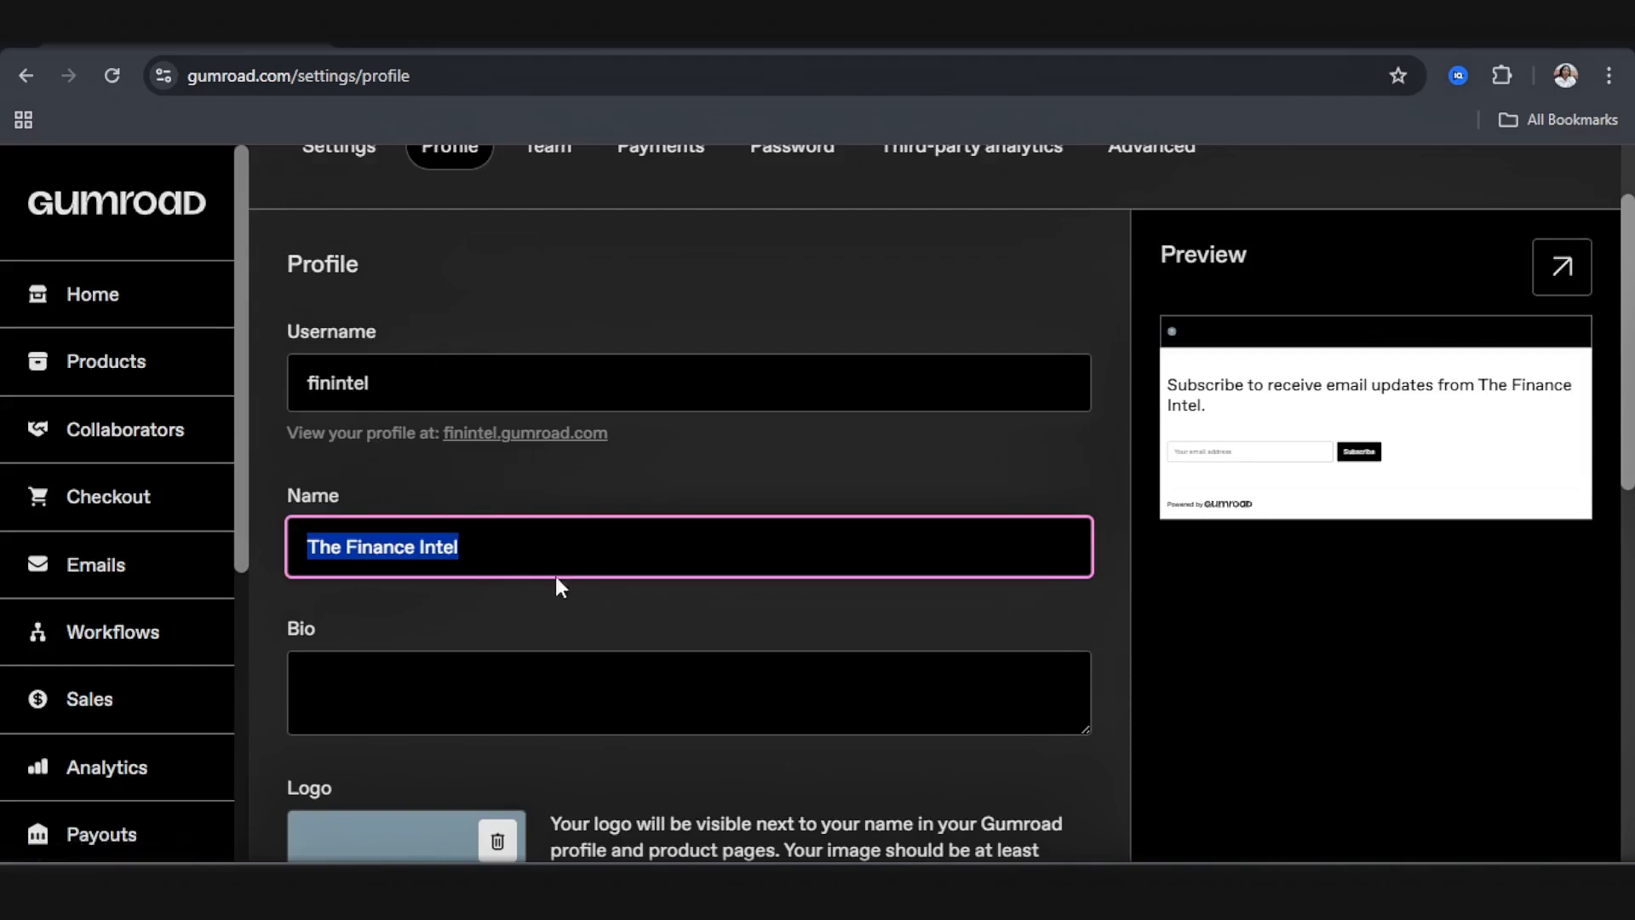
# Step: Replace the profile's name with the creator's name and enter the bio "The author is a dedicated writer that has hundreds of people through her digital products."
pyautogui.click(526, 452)
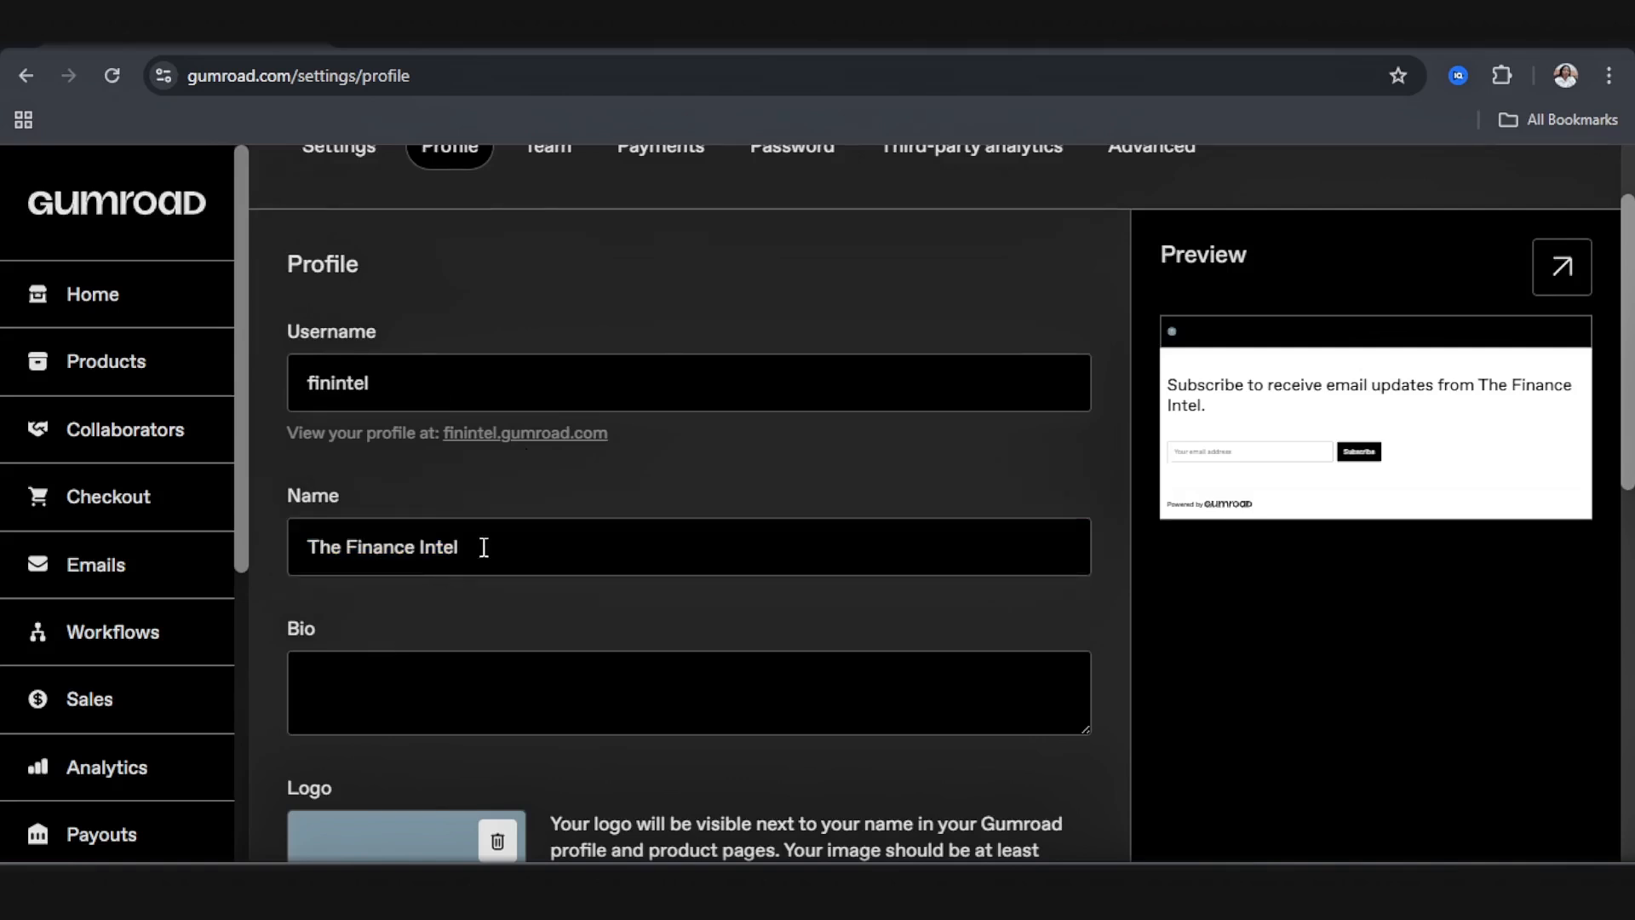
pyautogui.moveTo(497, 545); pyautogui.dragTo(262, 562)
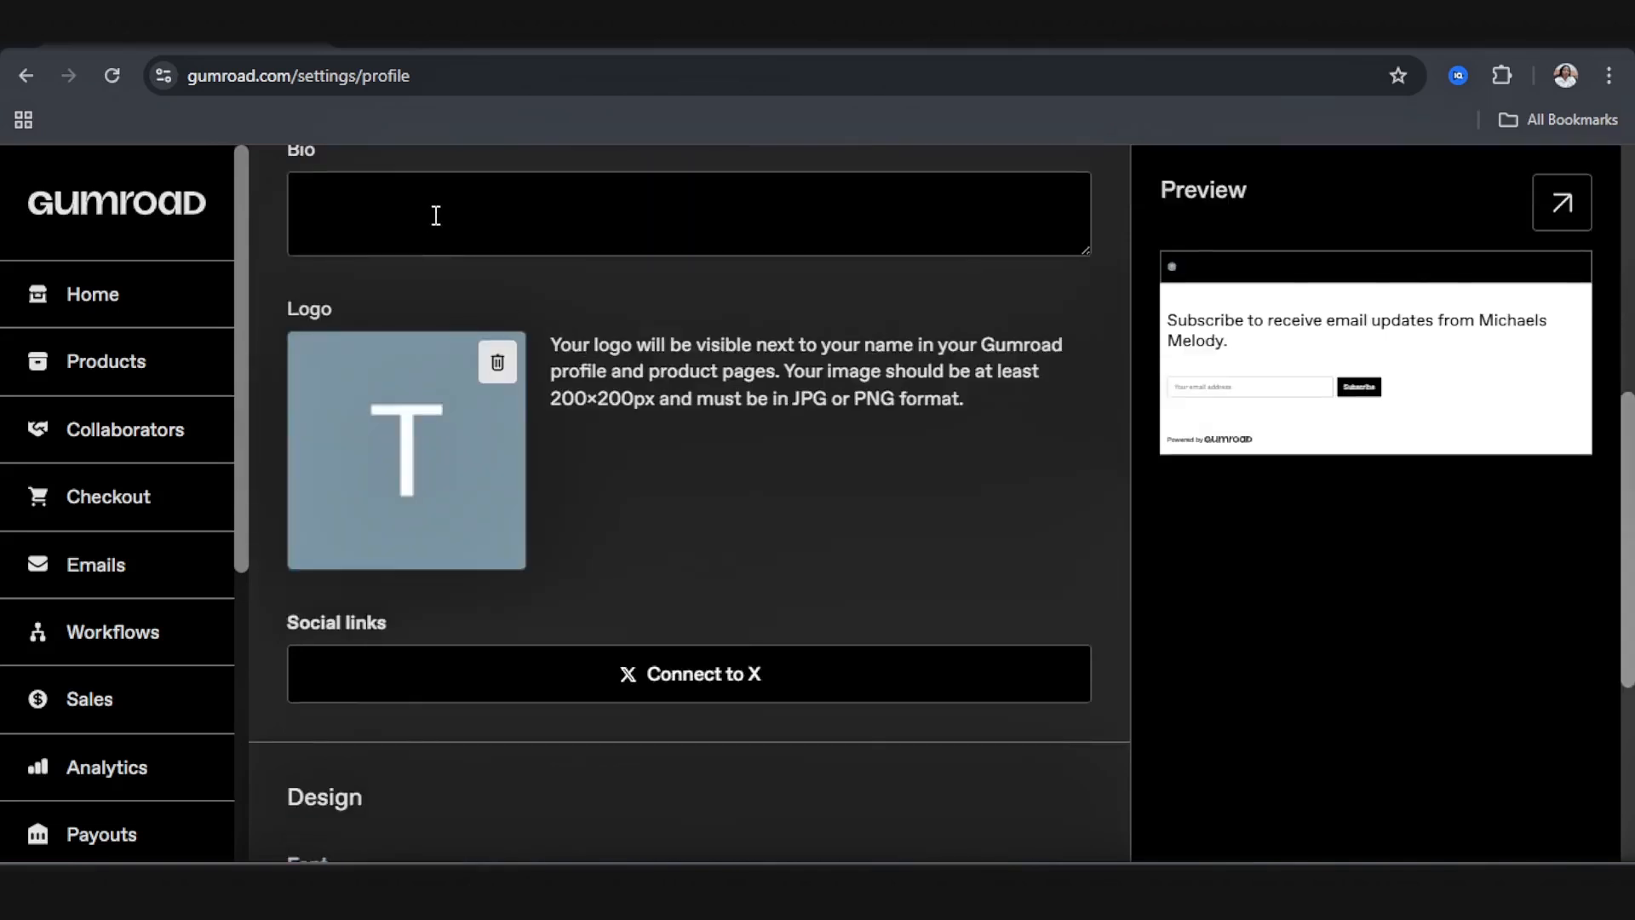
pyautogui.click(436, 215)
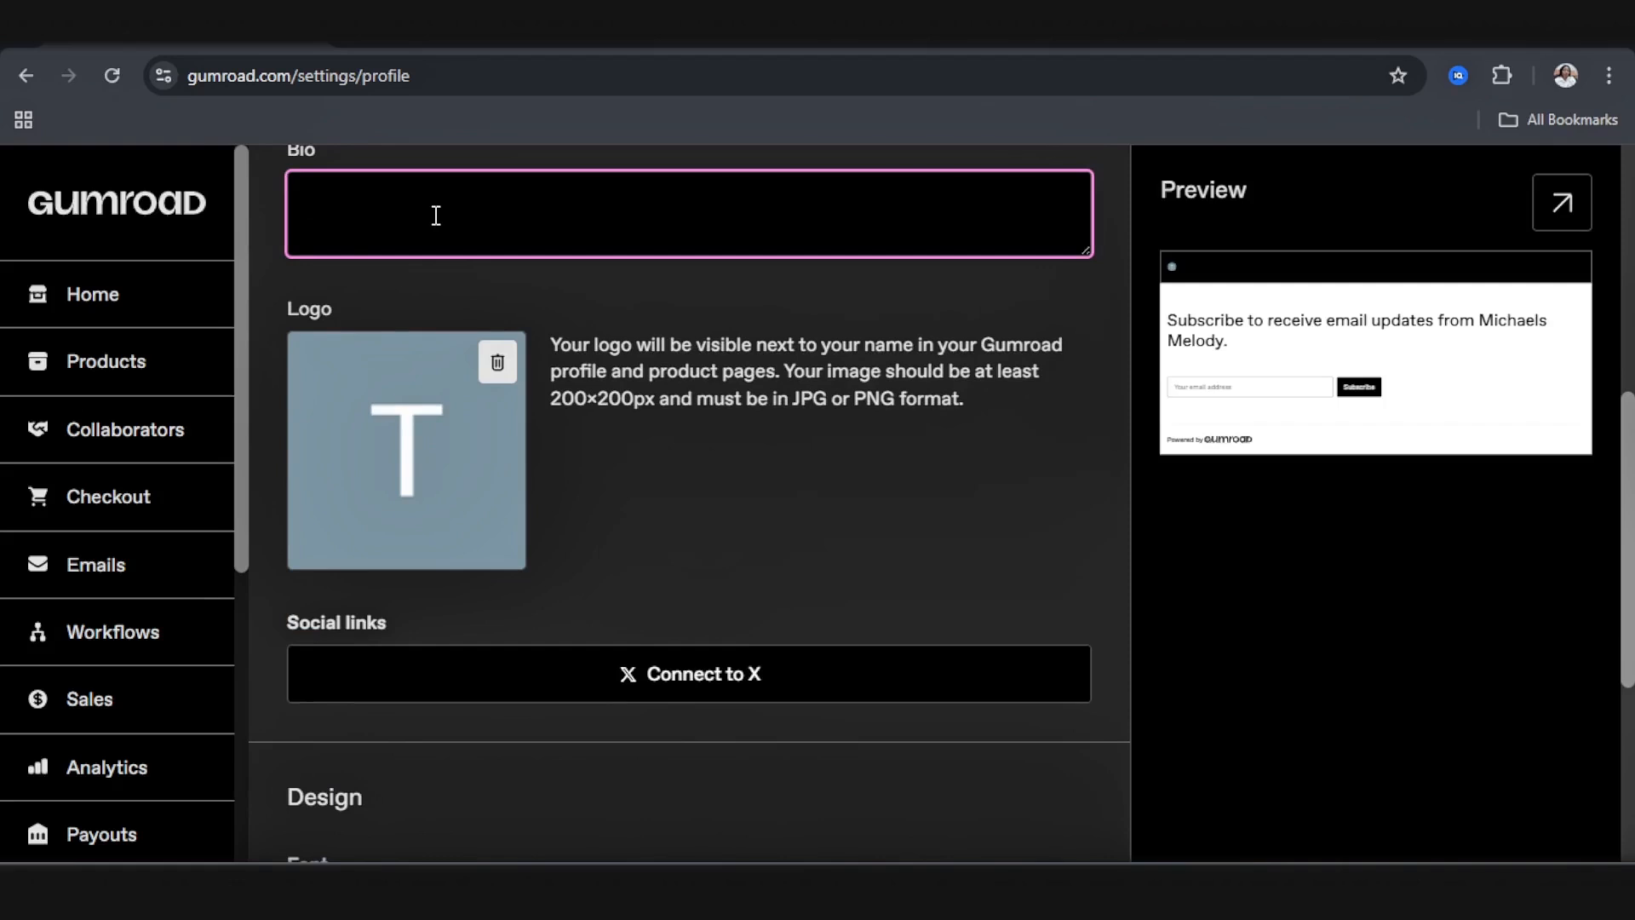
pyautogui.write('The author is a dedicated writer that has hundreds of people through her digital products.')
# Step: Examine the profile's logo, social links, font choices, and background and highlight color options
pyautogui.scroll(-2, 458, 391)
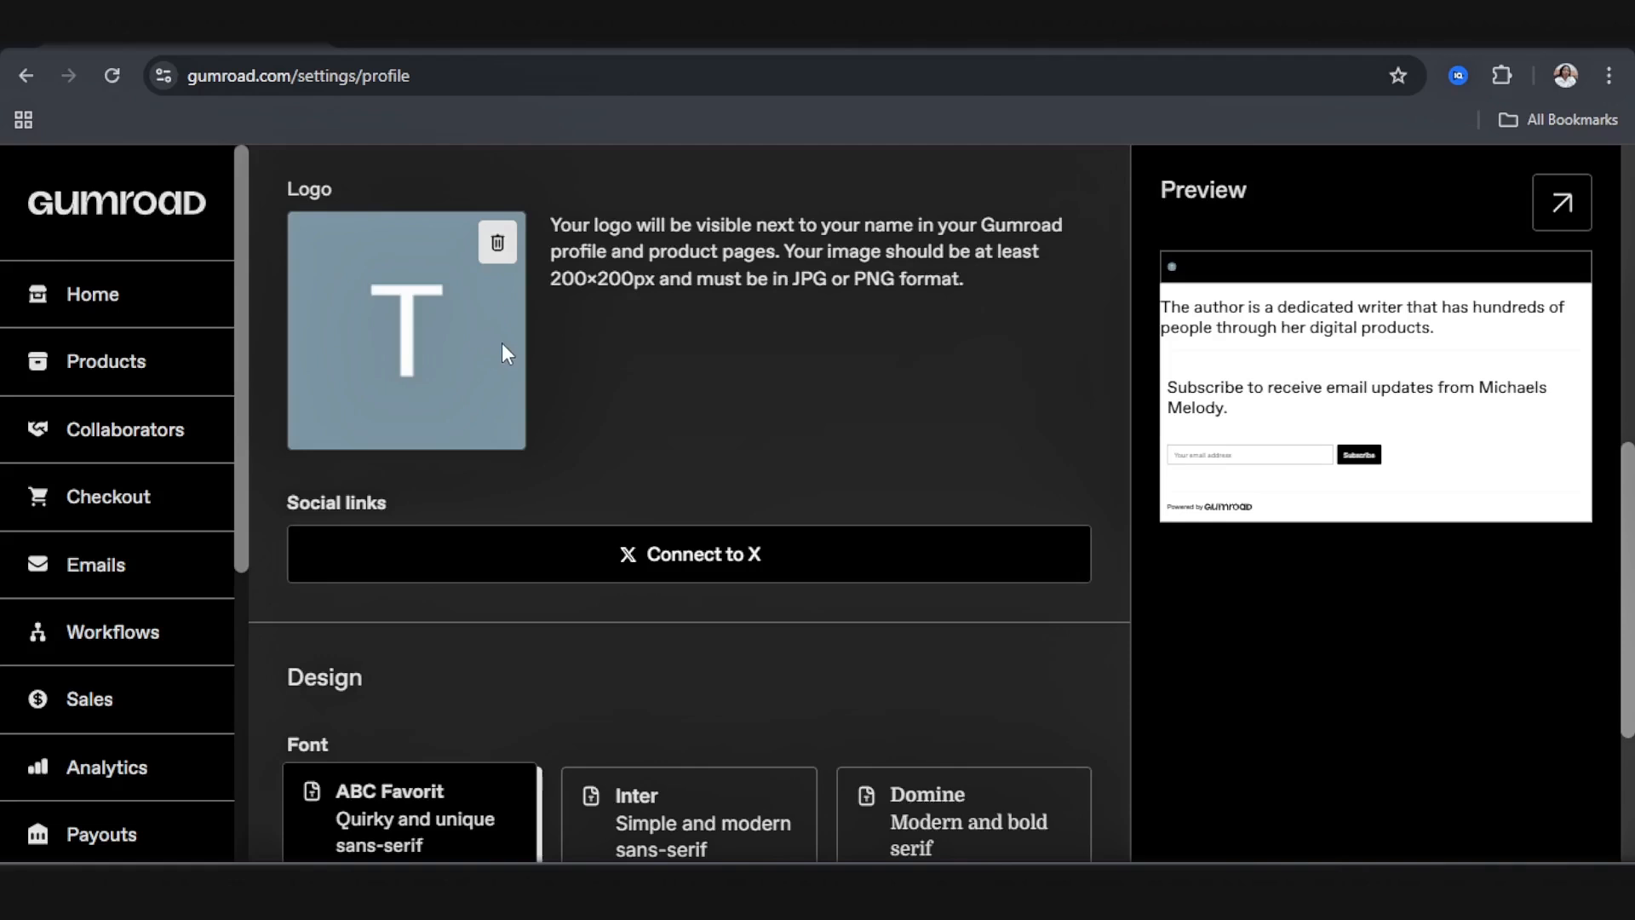
pyautogui.scroll(-1, 503, 342)
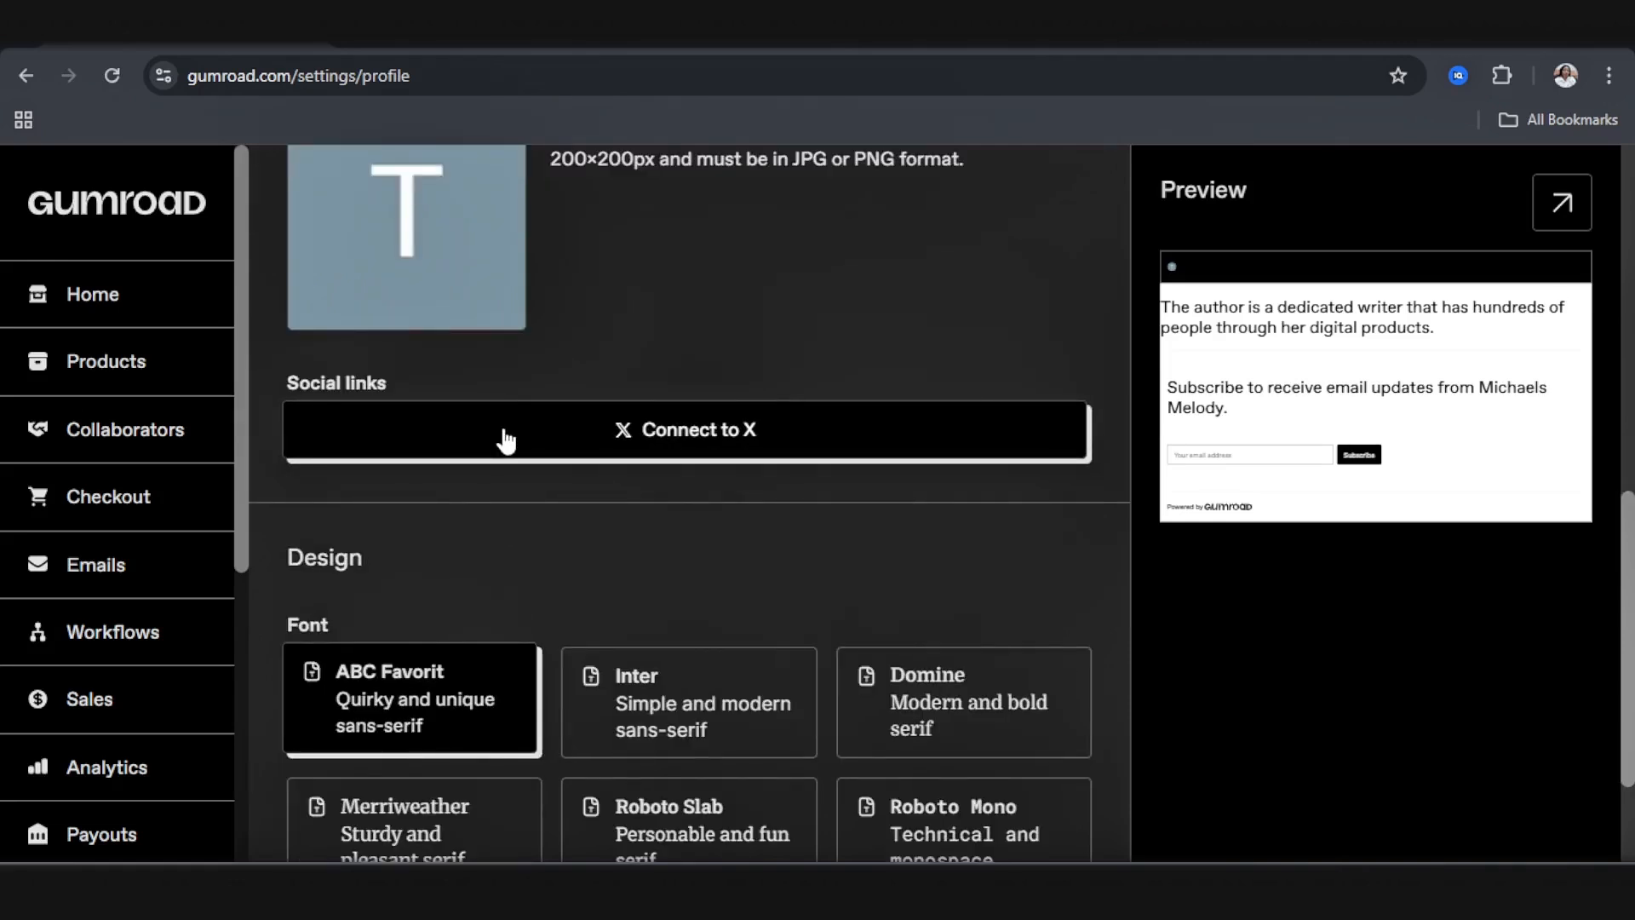
pyautogui.scroll(1, 631, 489)
pyautogui.scroll(-1, 682, 588)
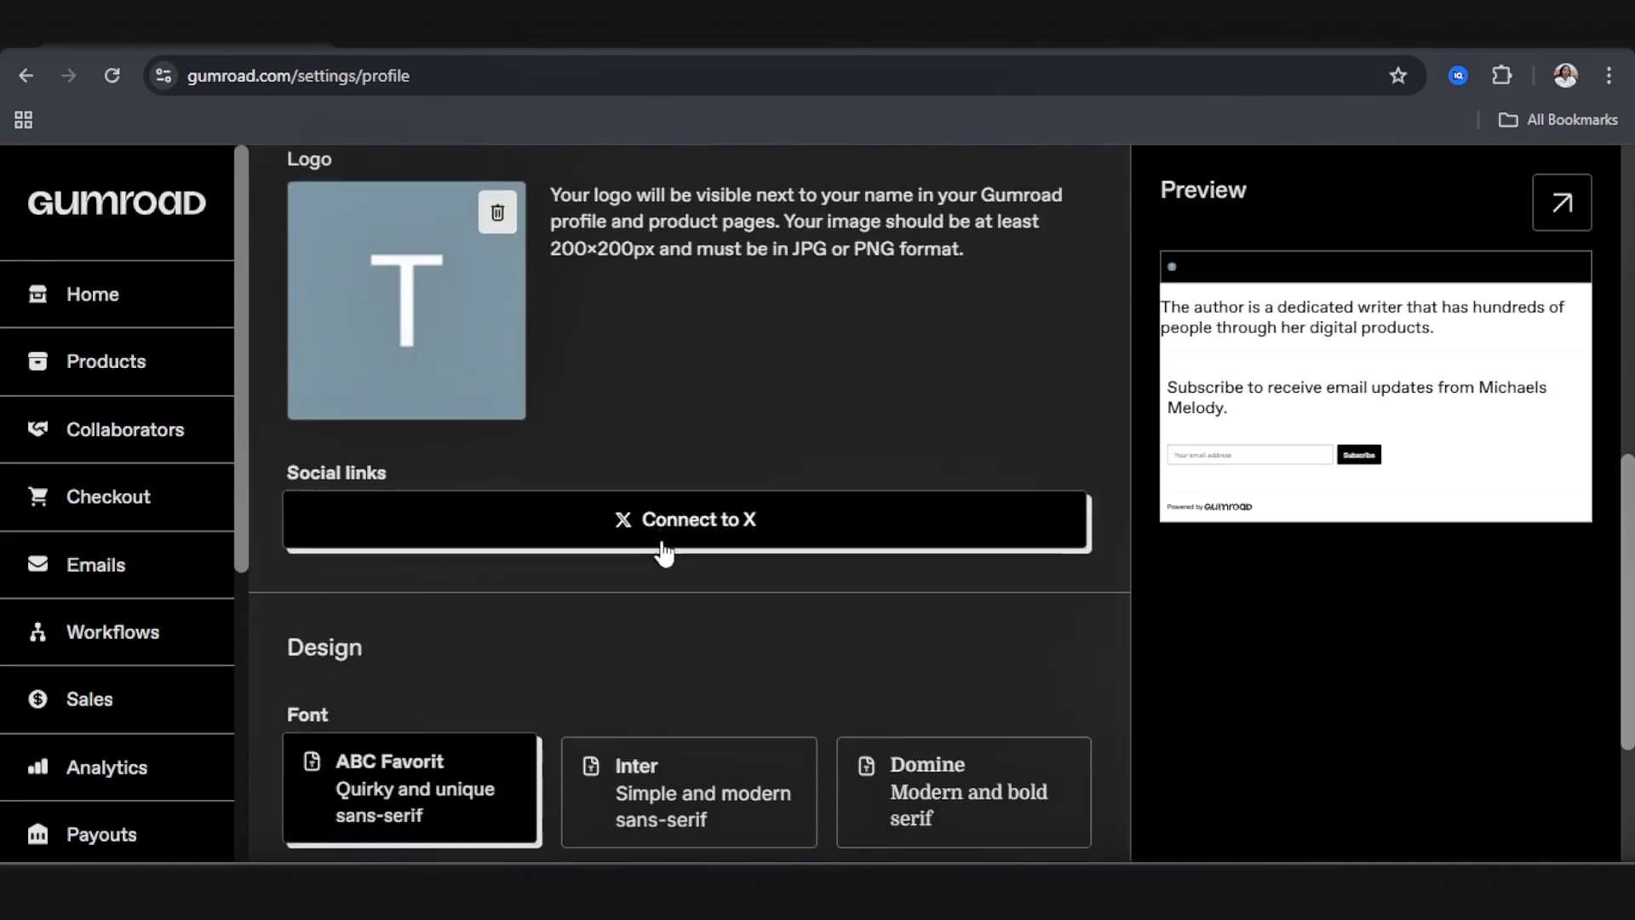
pyautogui.scroll(-2, 663, 554)
pyautogui.scroll(-1, 341, 477)
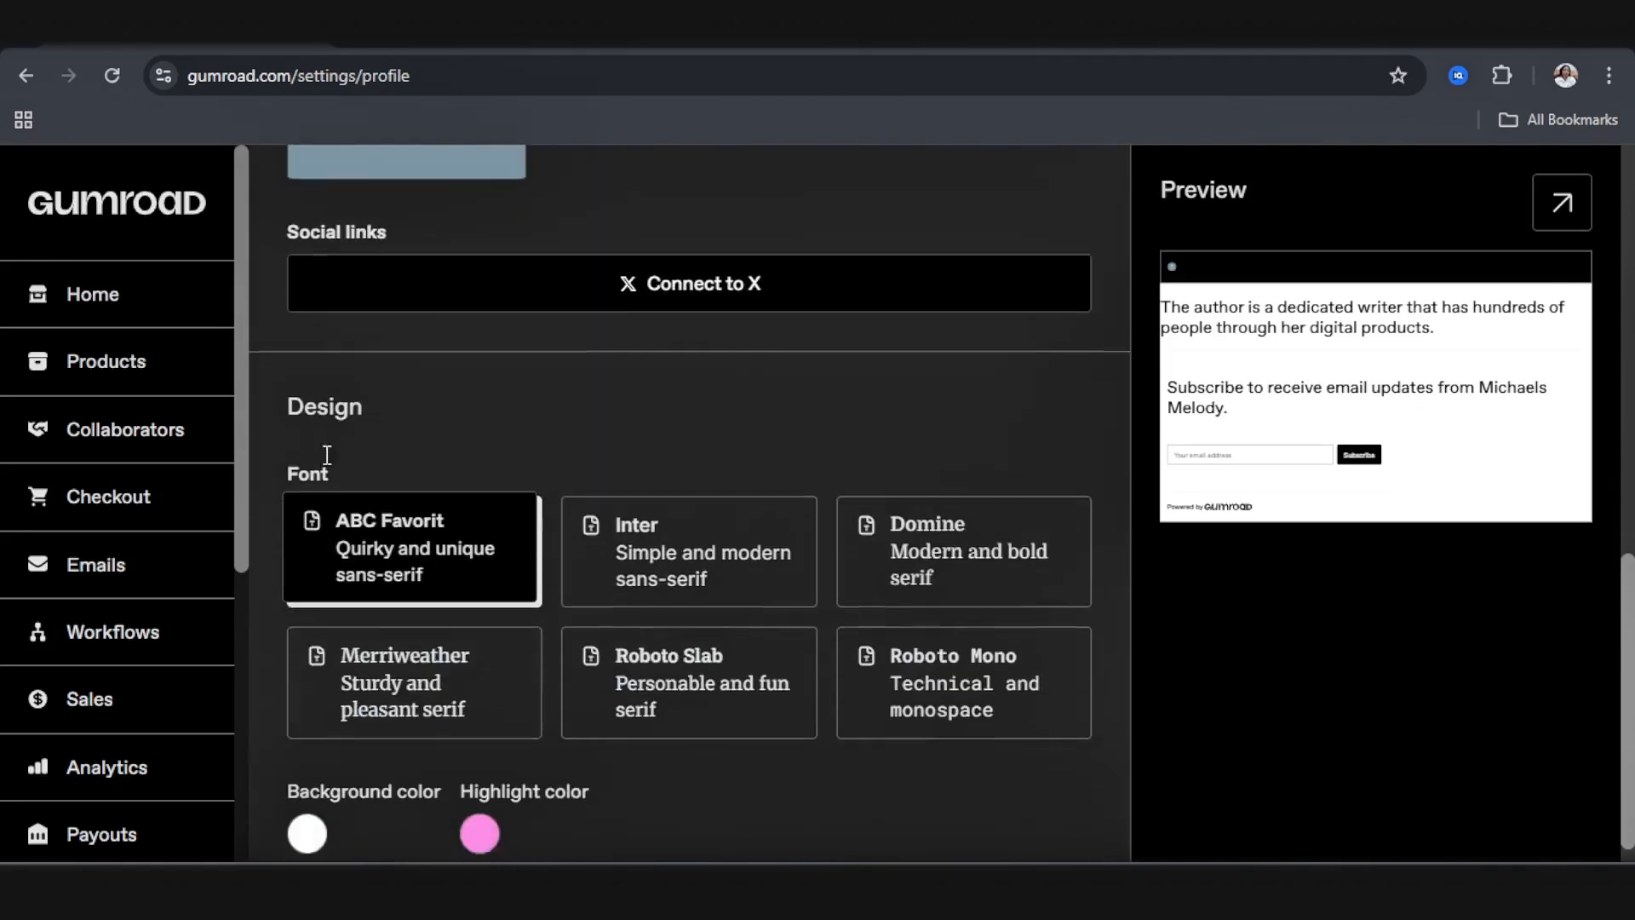
pyautogui.scroll(-1, 340, 494)
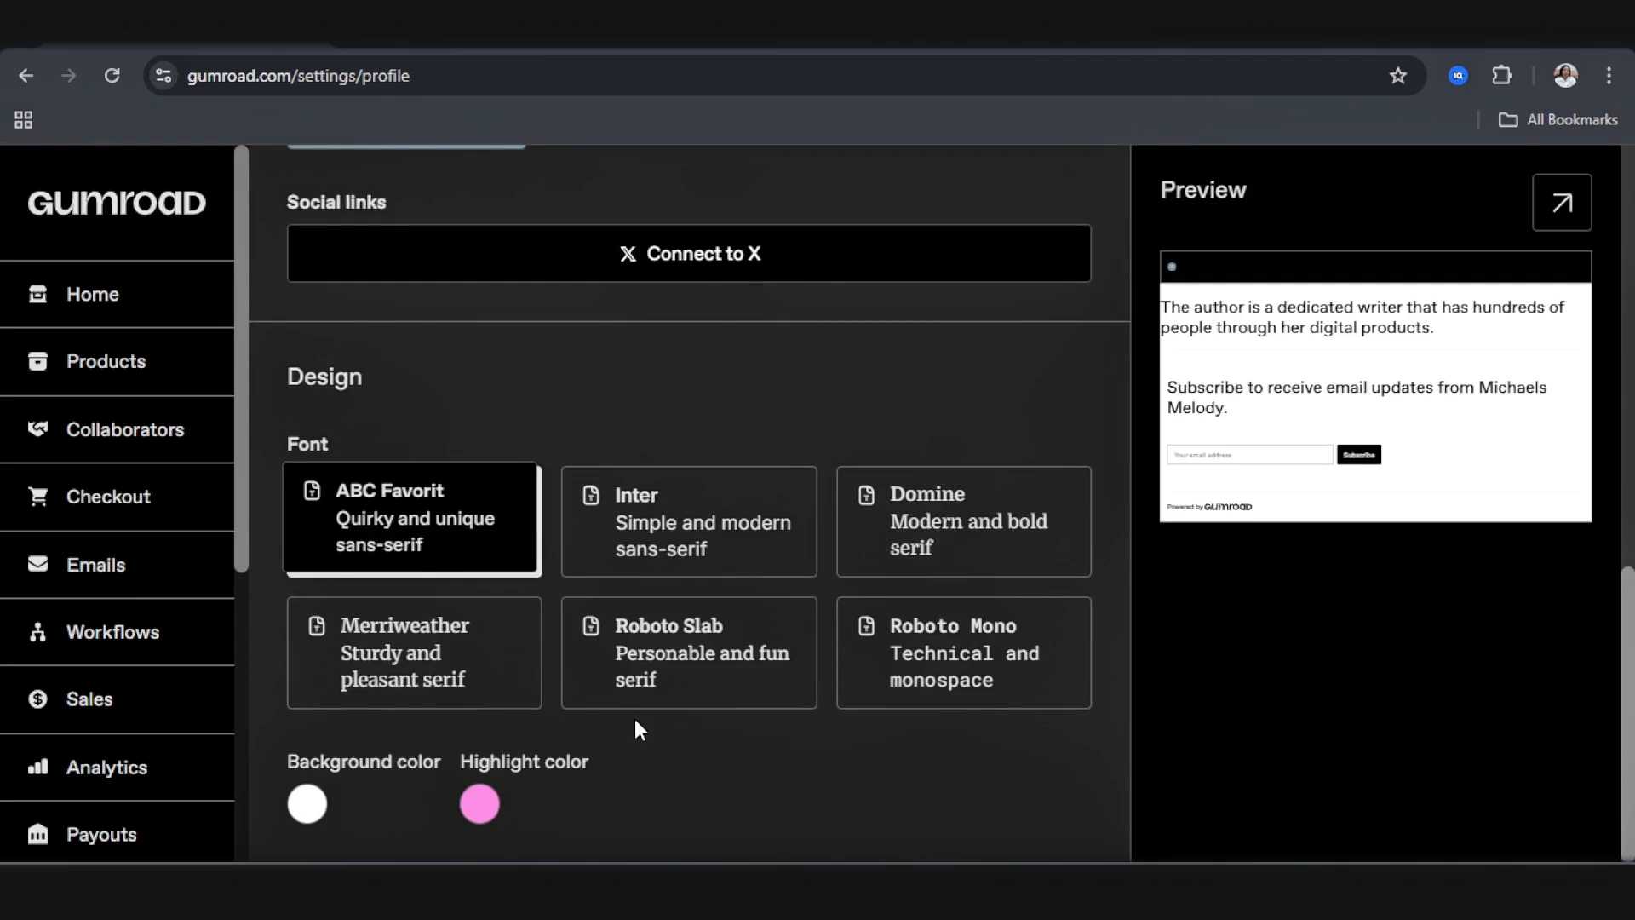
pyautogui.scroll(3, 457, 504)
pyautogui.scroll(-1, 456, 504)
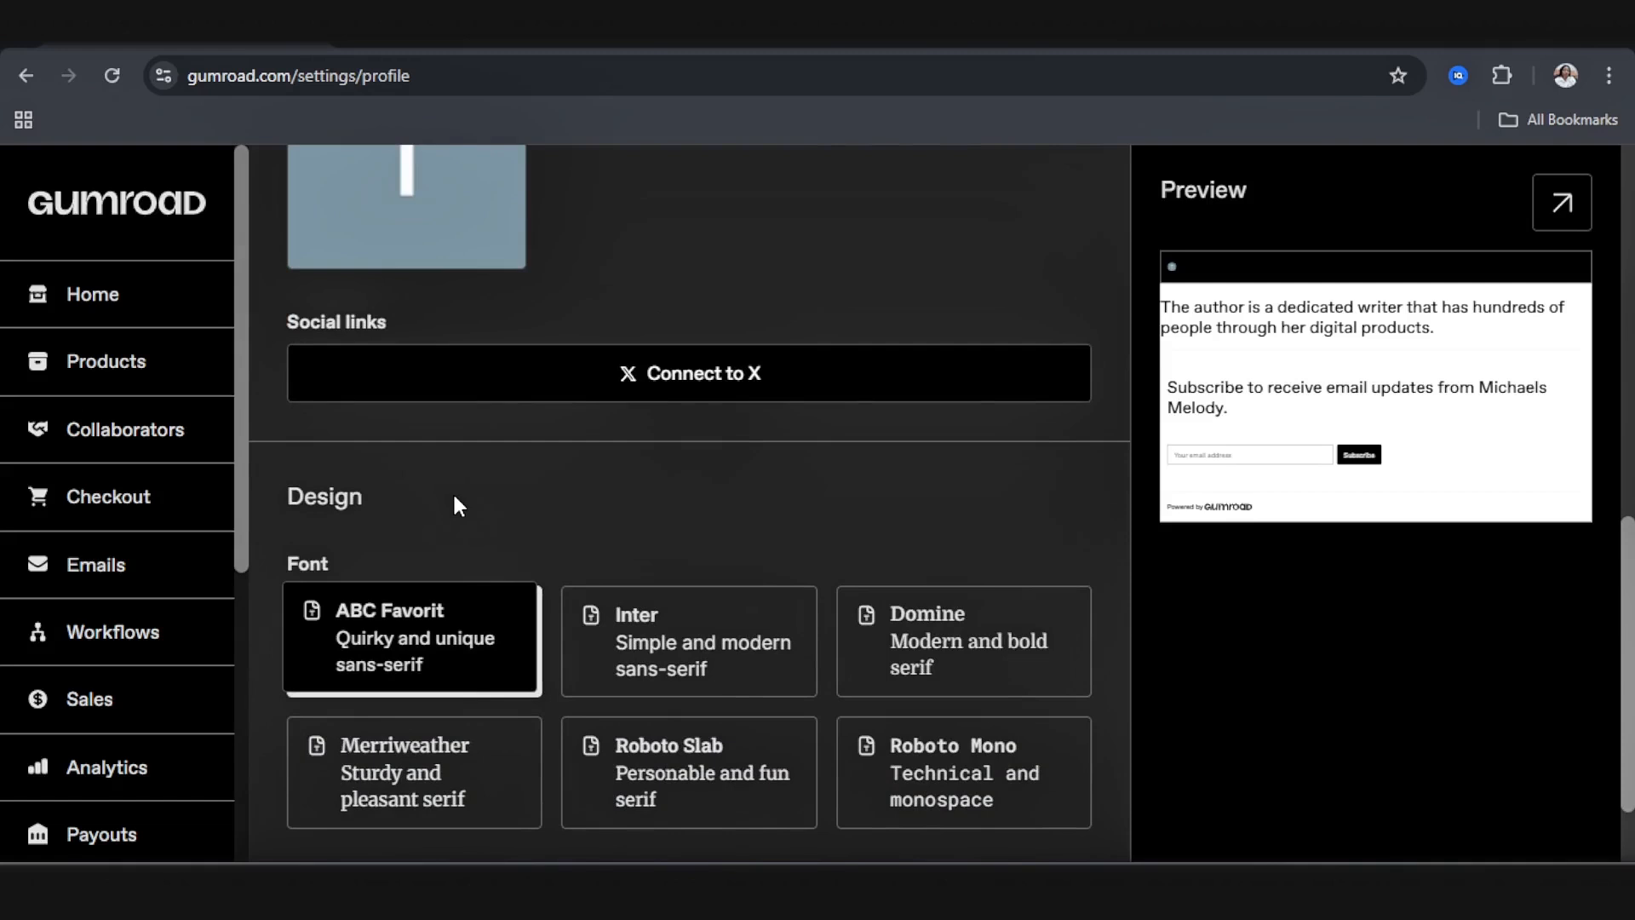
# Step: Open the payments section of the account settings
pyautogui.scroll(-4, 170, 648)
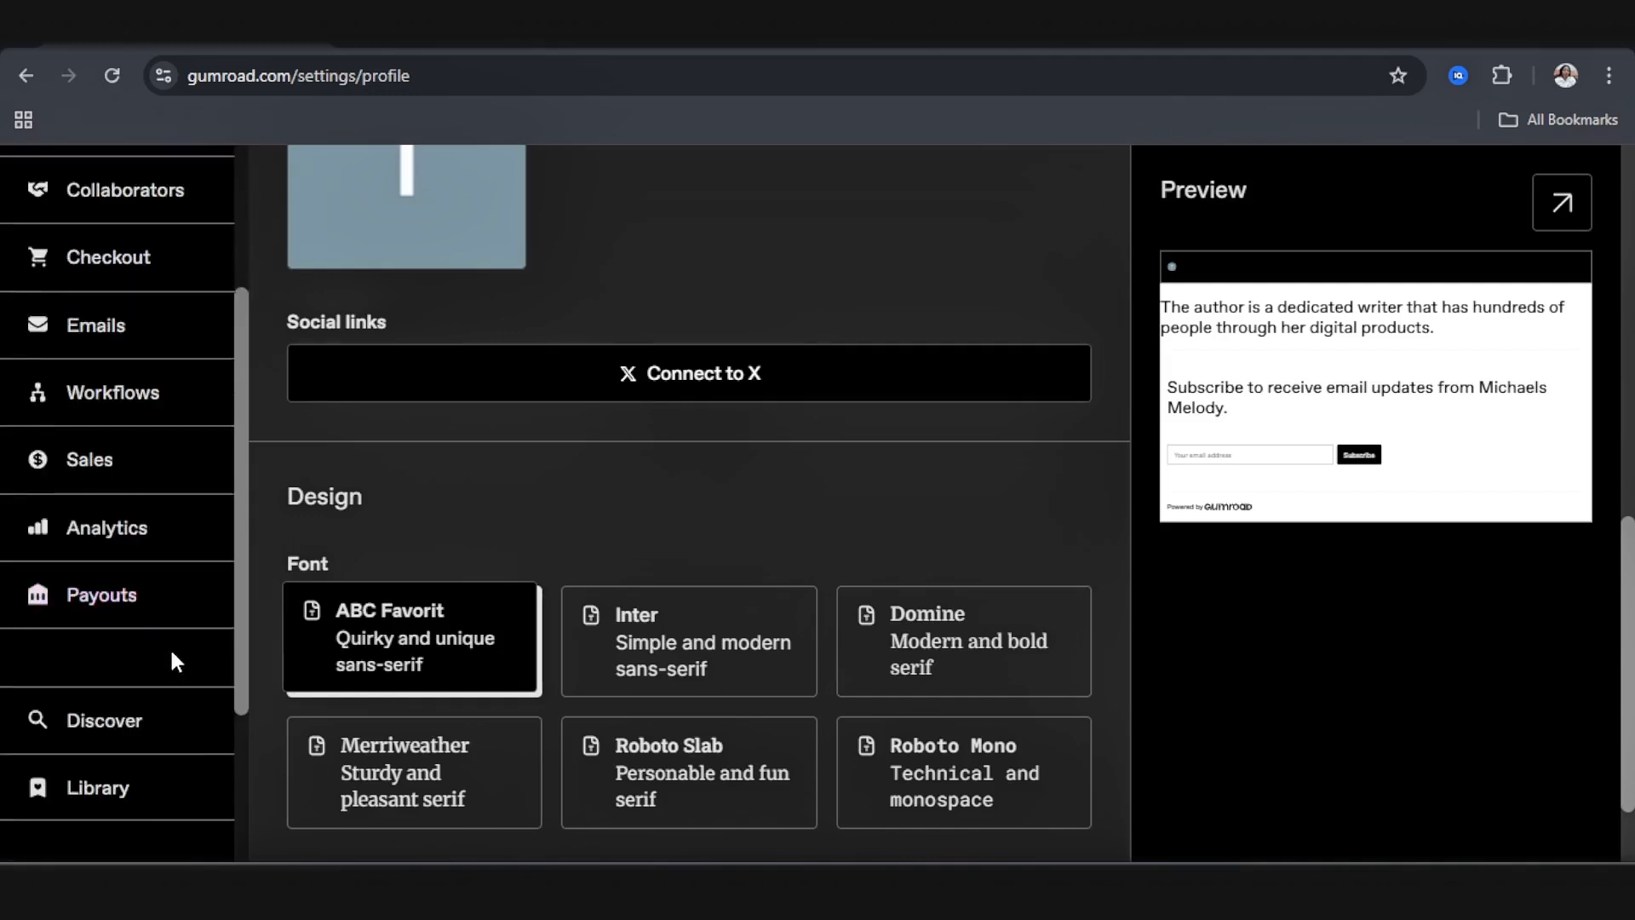
pyautogui.scroll(-2, 155, 721)
pyautogui.click(151, 681)
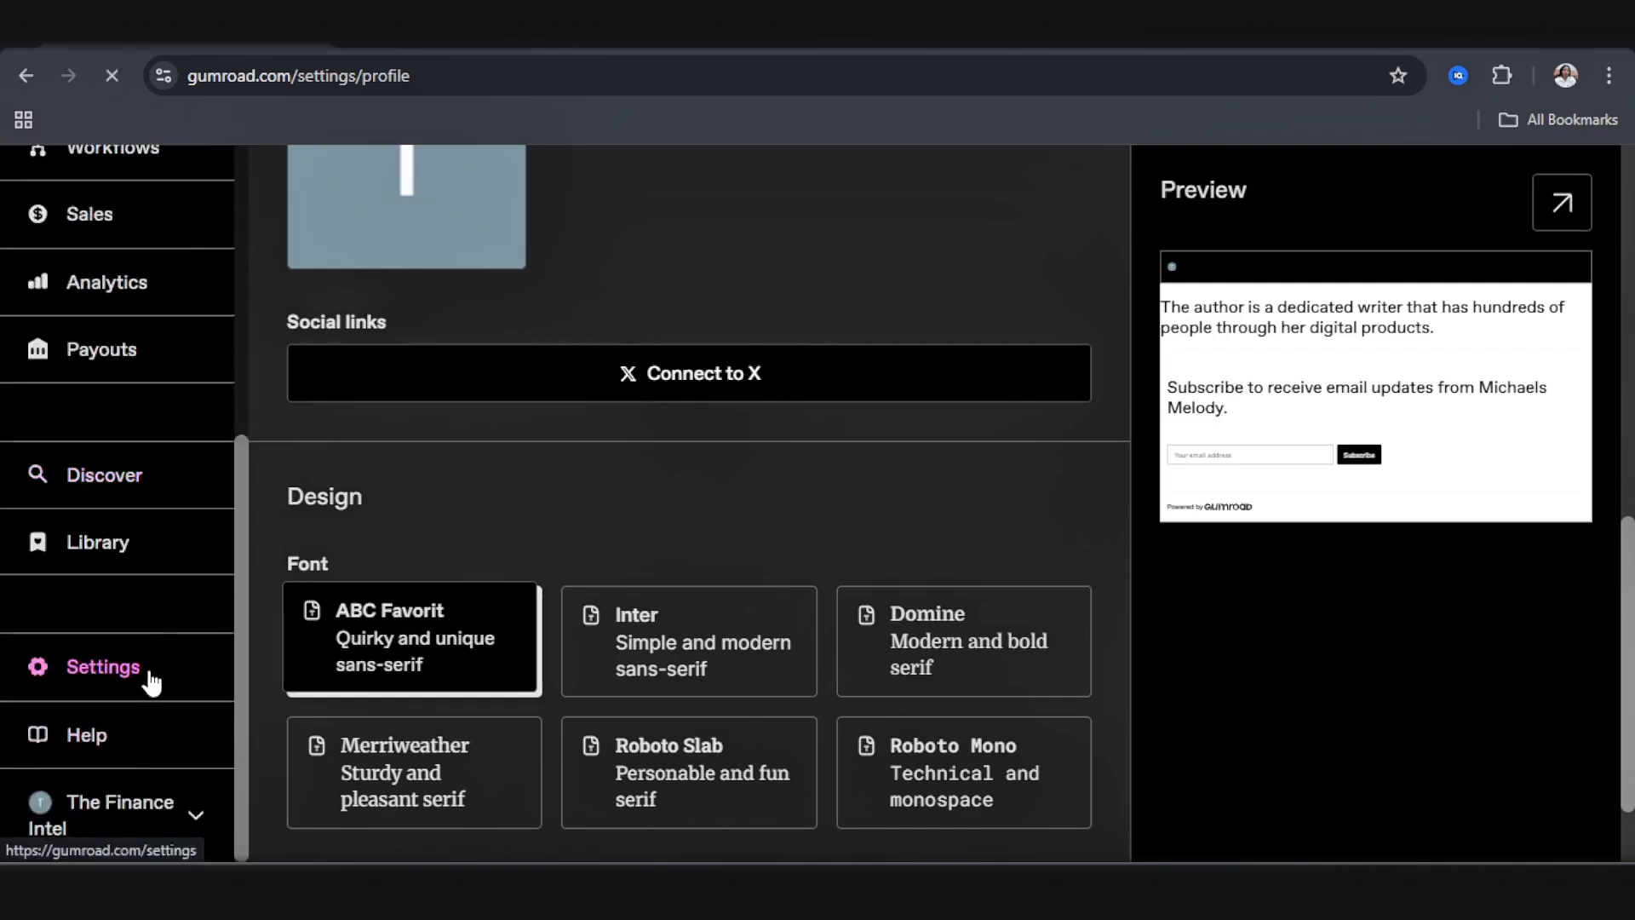
pyautogui.click(647, 271)
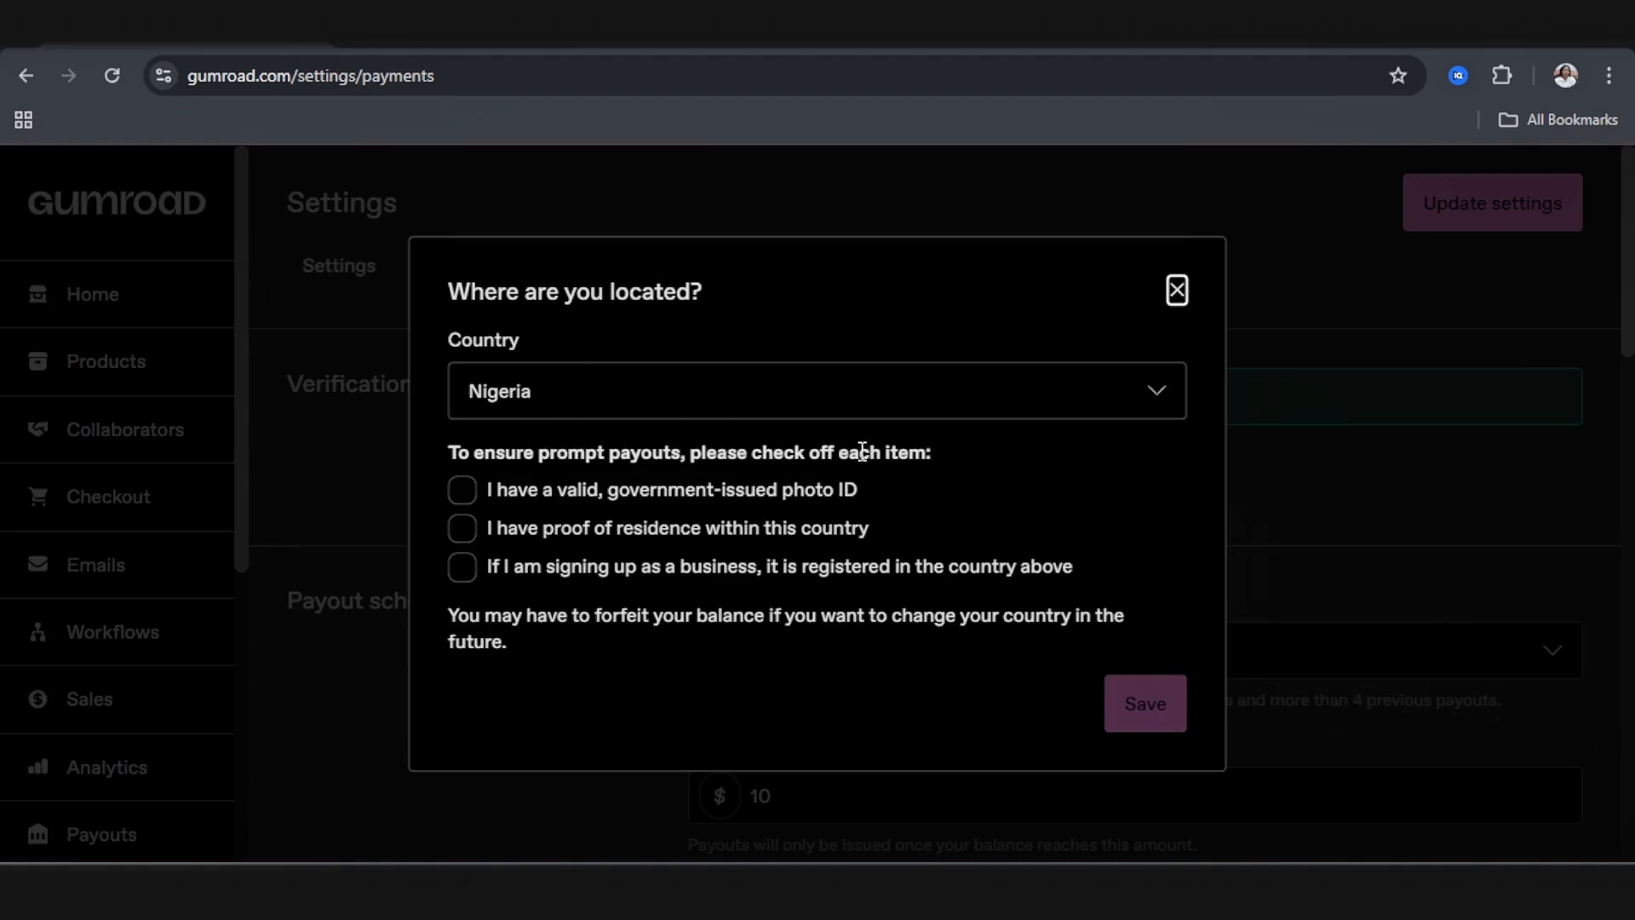
# Step: Confirm Nigeria as the country by acknowledging the photo ID, proof of residence and business registration items, and save the location
pyautogui.click(463, 530)
pyautogui.click(463, 499)
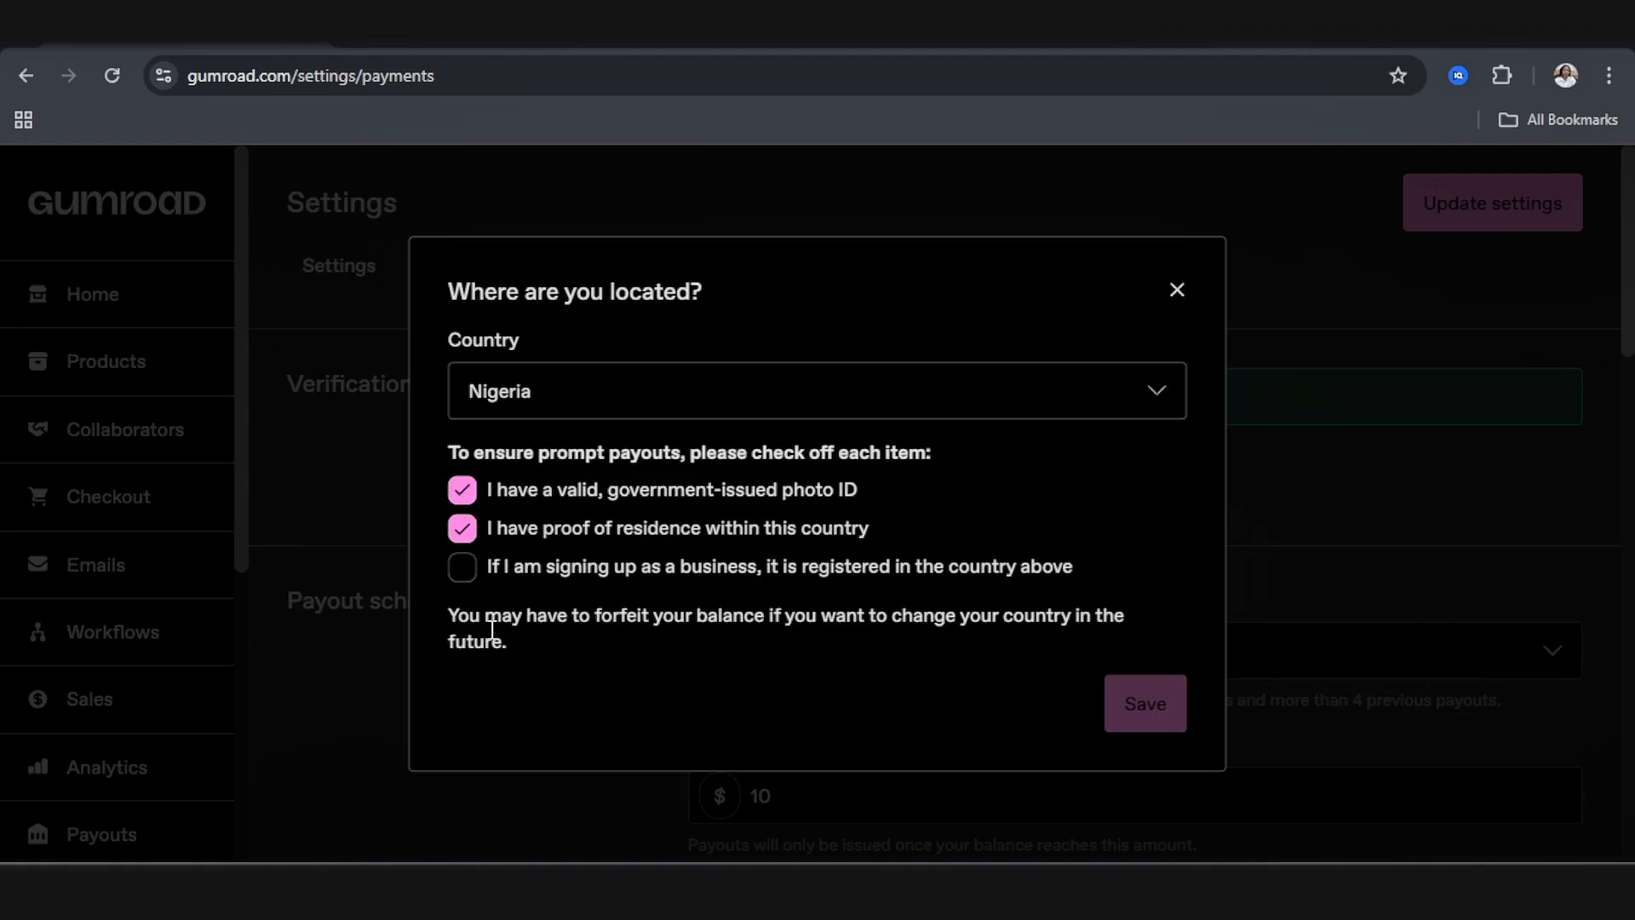
pyautogui.click(464, 569)
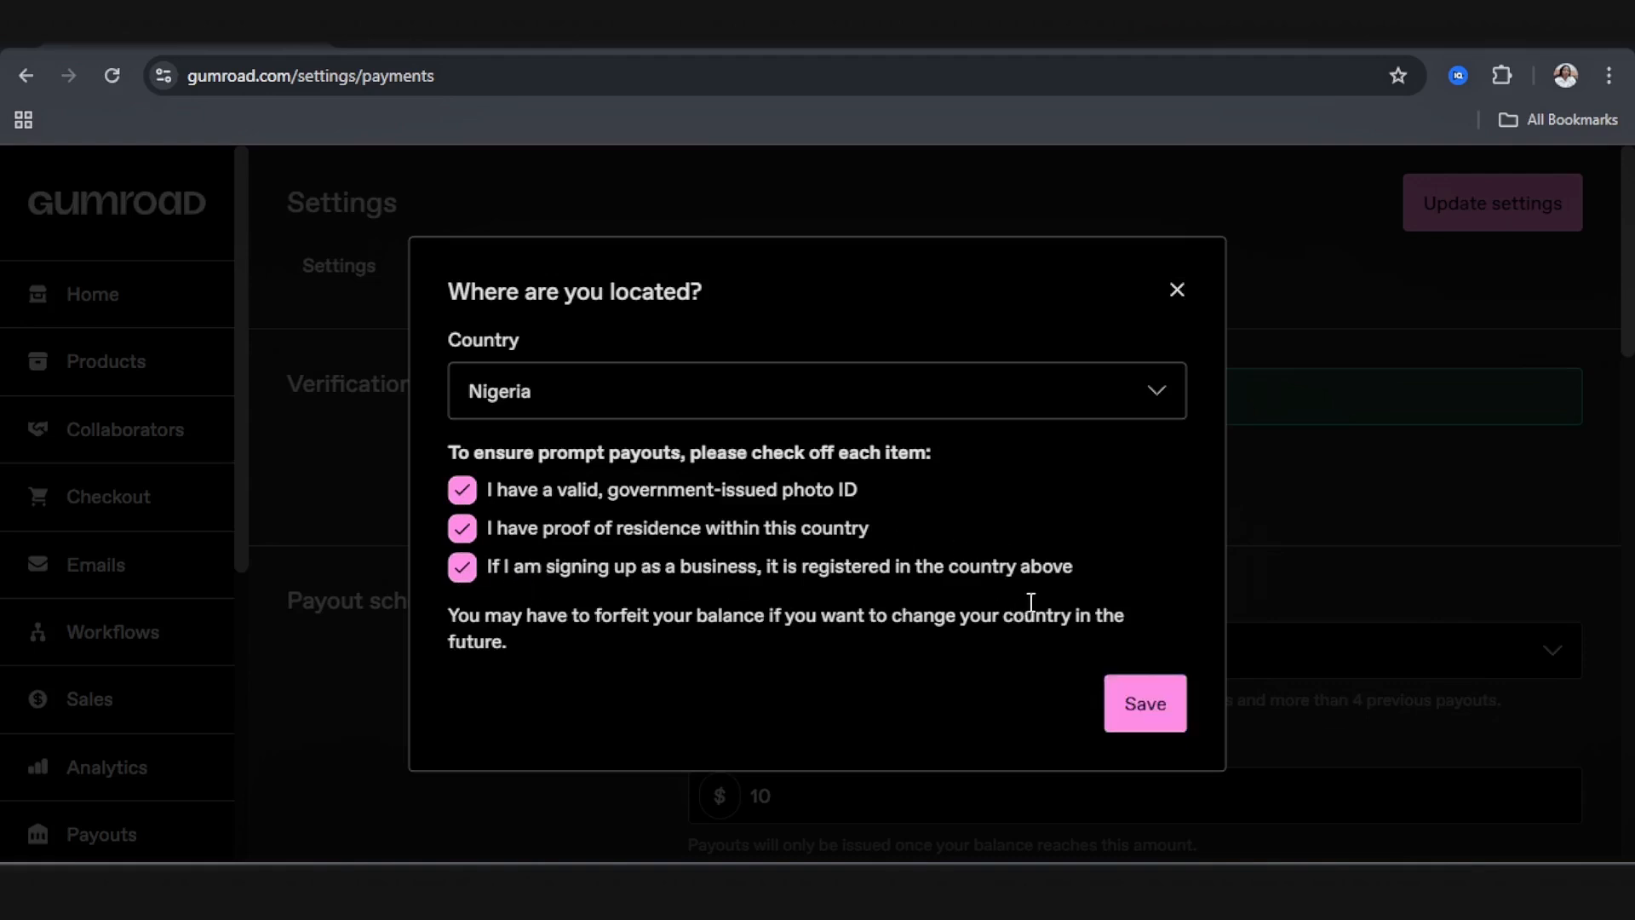
pyautogui.click(1146, 717)
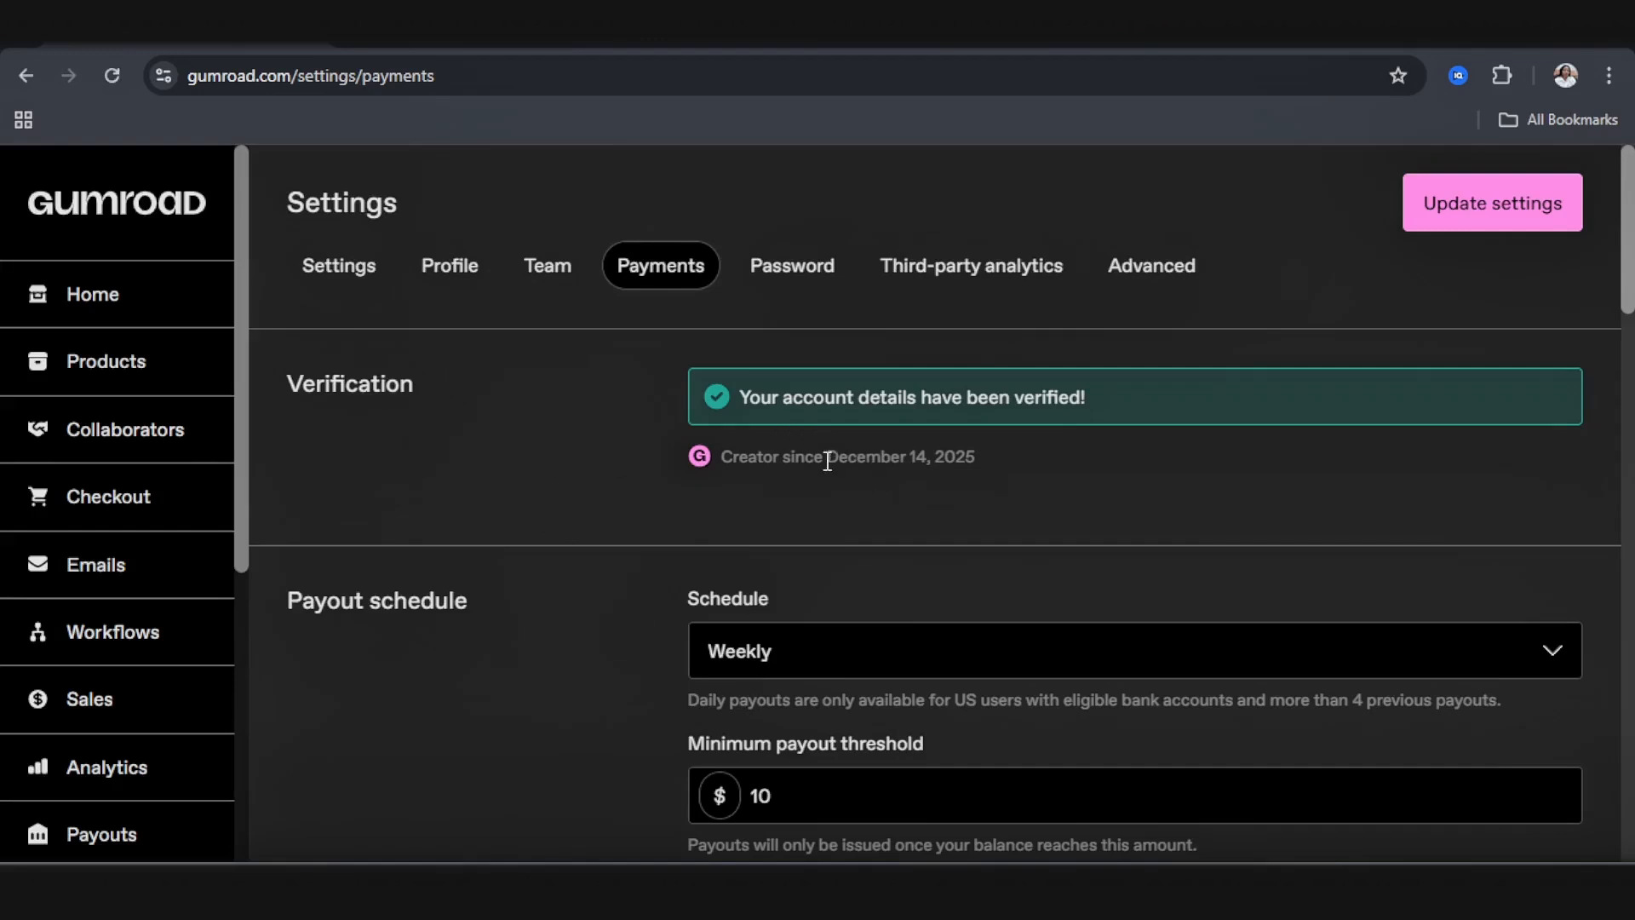
# Step: Set the payout schedule to Weekly and the minimum payout threshold to $10
pyautogui.scroll(-2, 827, 489)
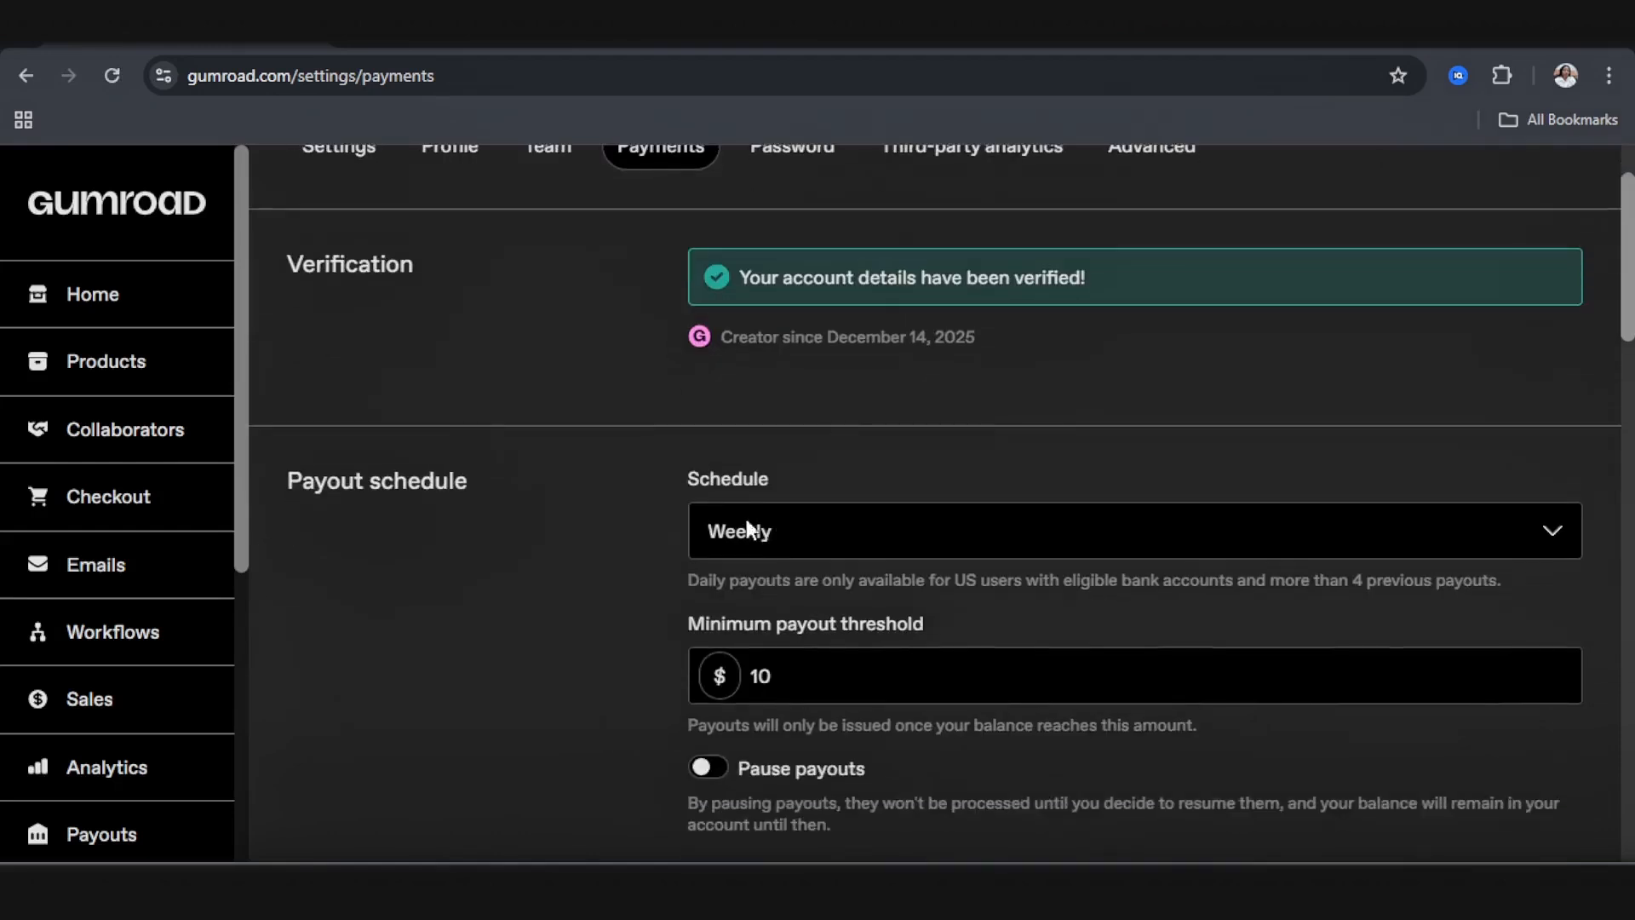
pyautogui.click(926, 532)
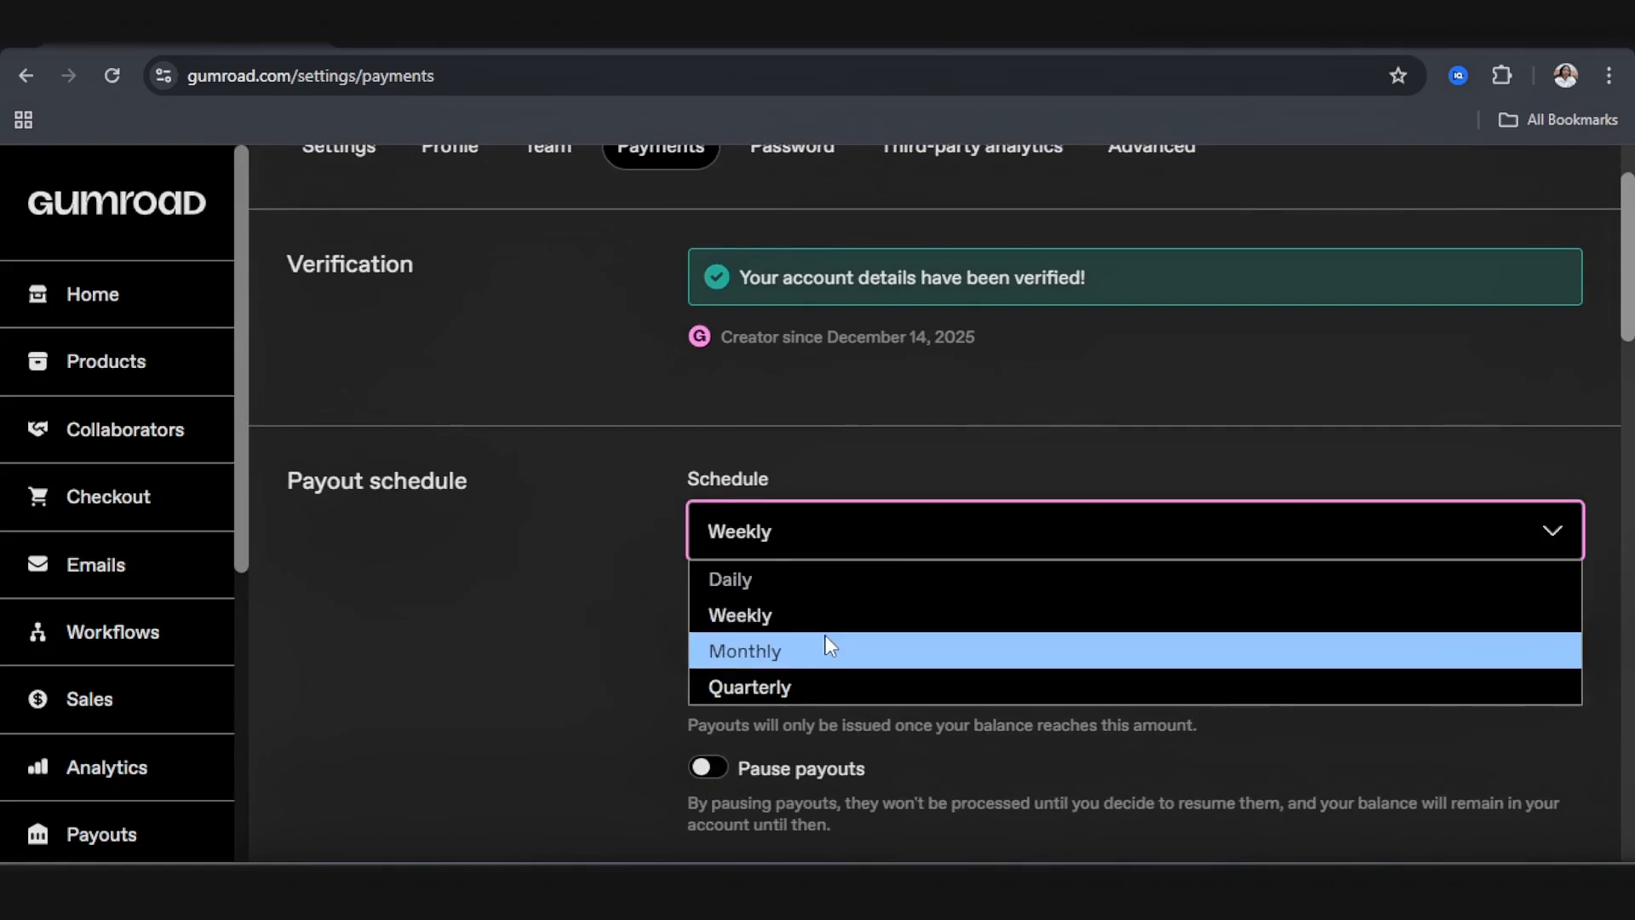
pyautogui.click(770, 607)
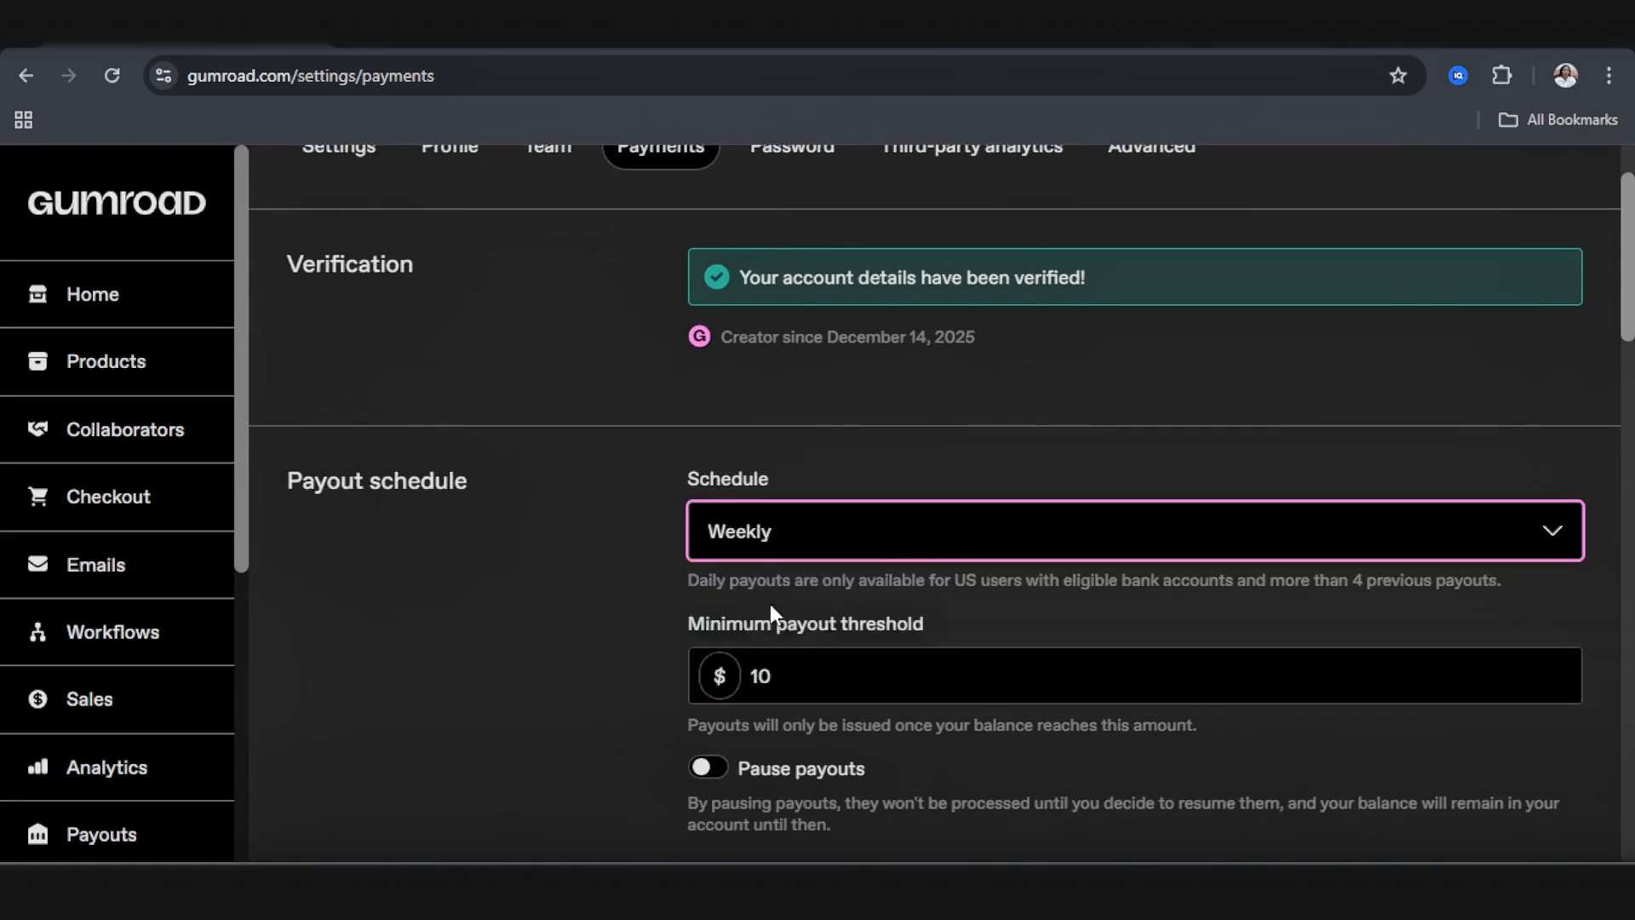
pyautogui.scroll(-1, 763, 579)
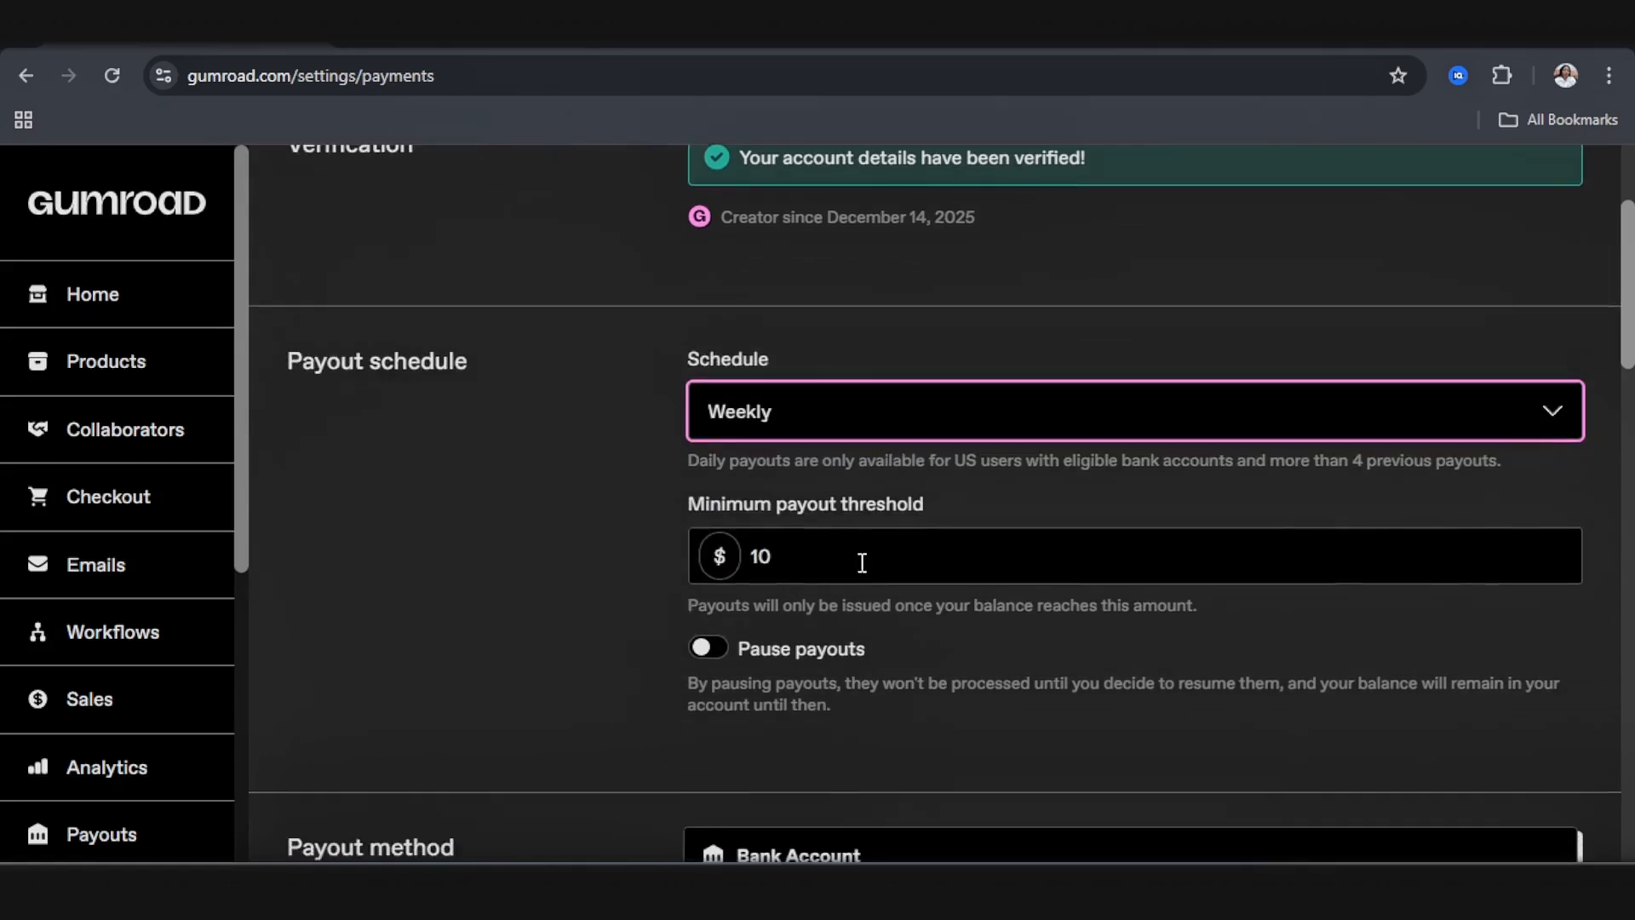
pyautogui.click(825, 569)
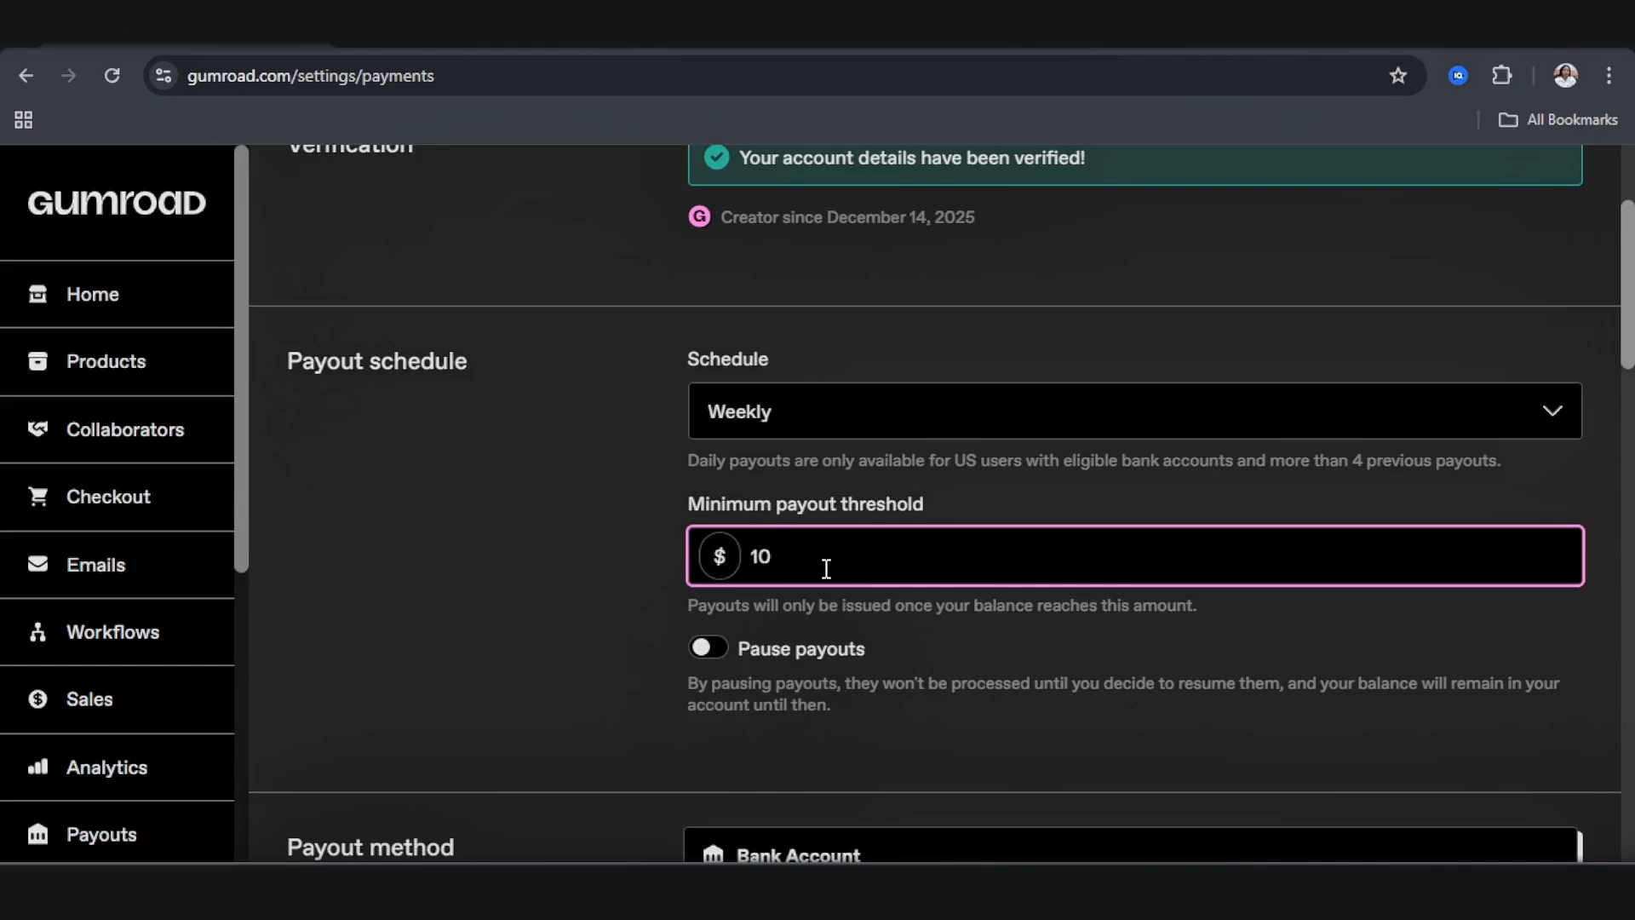
pyautogui.press('BackSpace')
pyautogui.press('BackSpace')
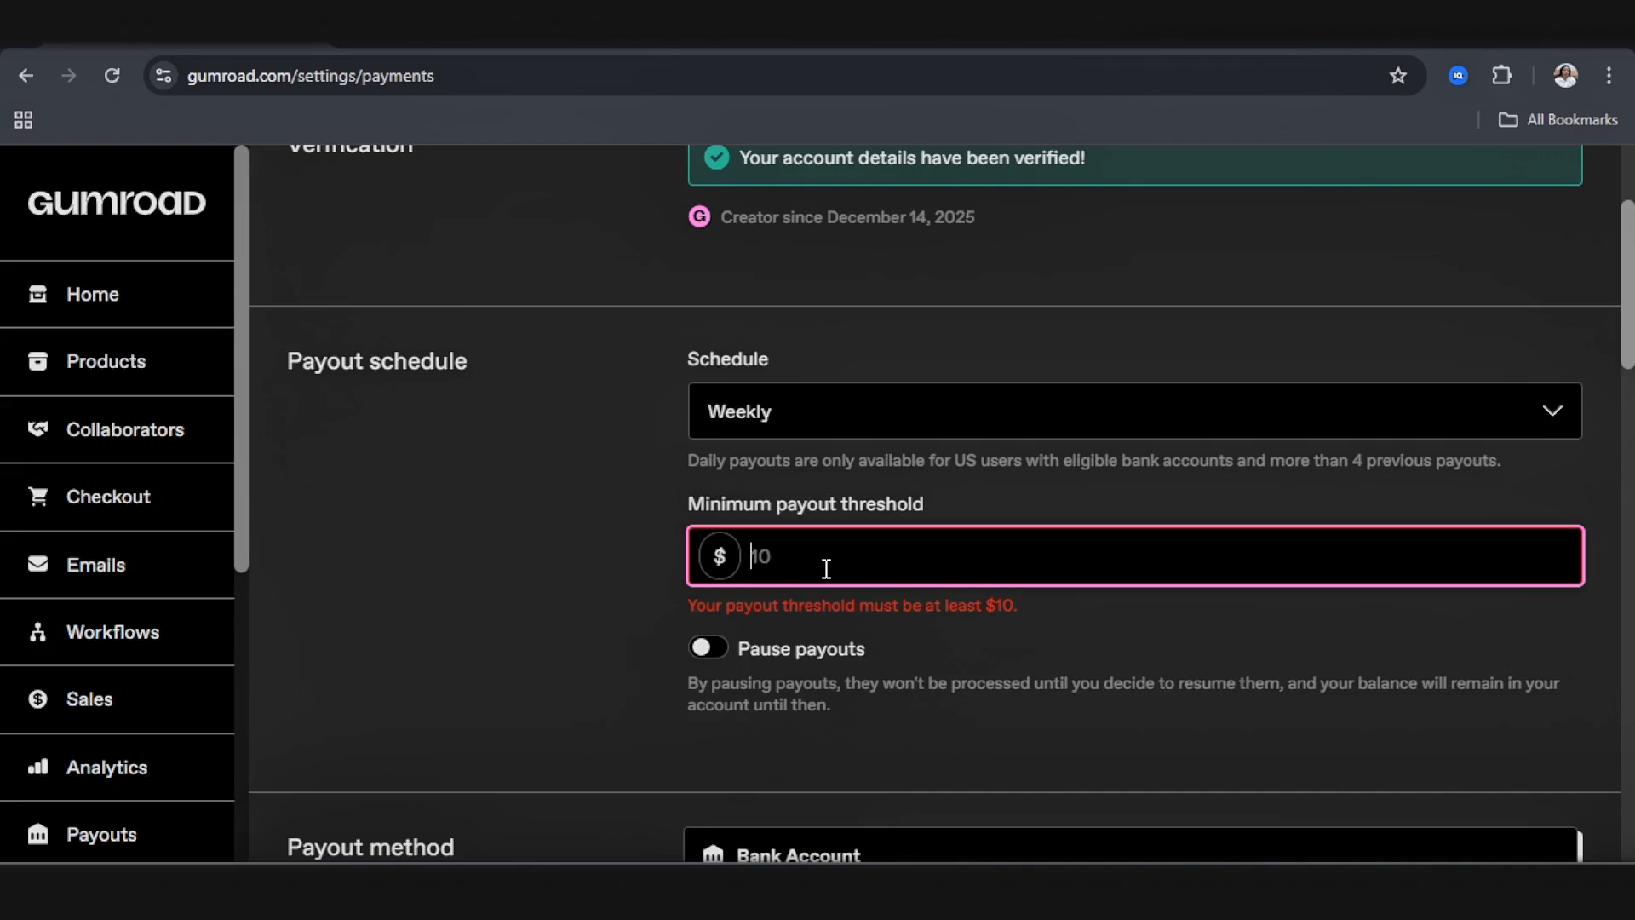
pyautogui.write('10')
# Step: Examine the bank account payout method's fees and holder details, the account type and personal information fields, and the PayPal connection requirements
pyautogui.scroll(-3, 773, 575)
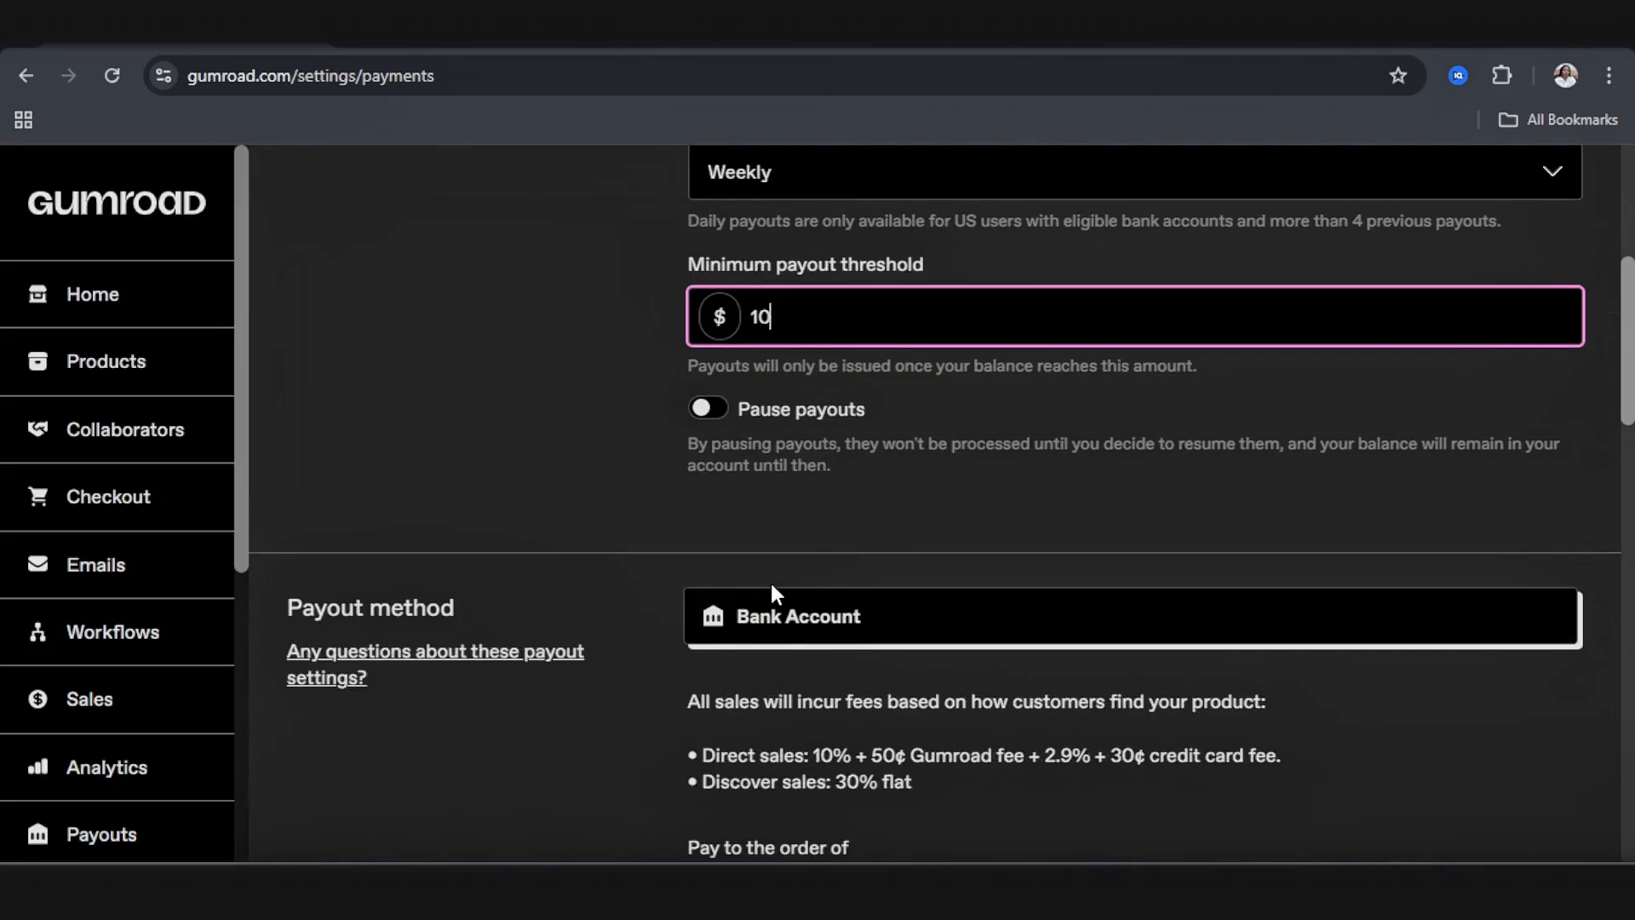
pyautogui.scroll(-2, 818, 596)
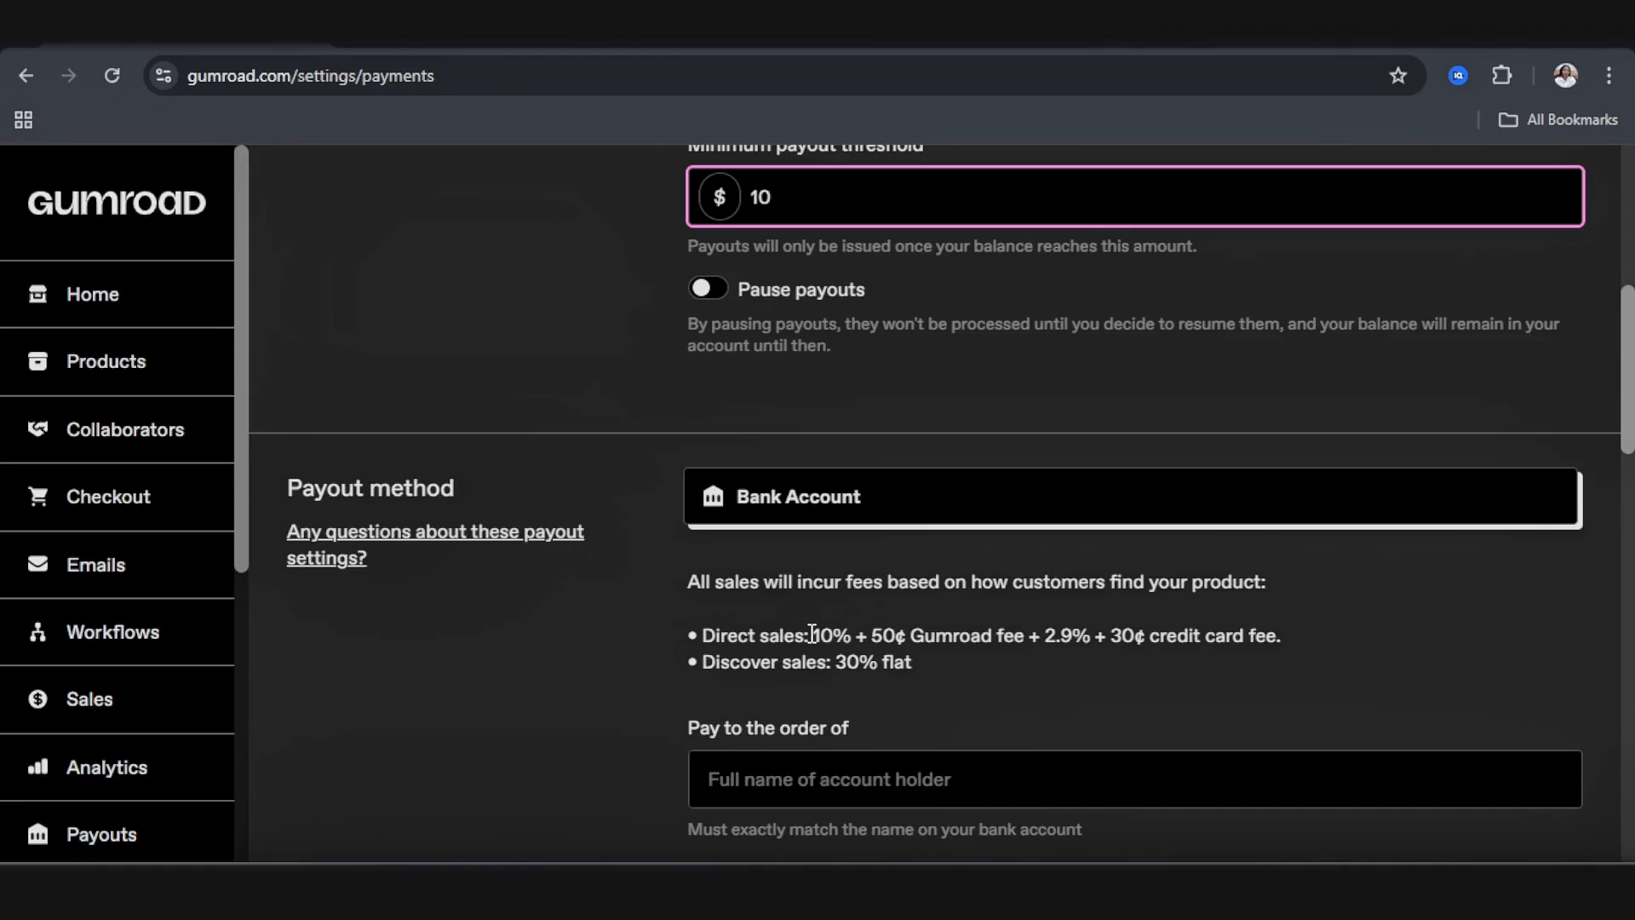
pyautogui.scroll(-2, 818, 579)
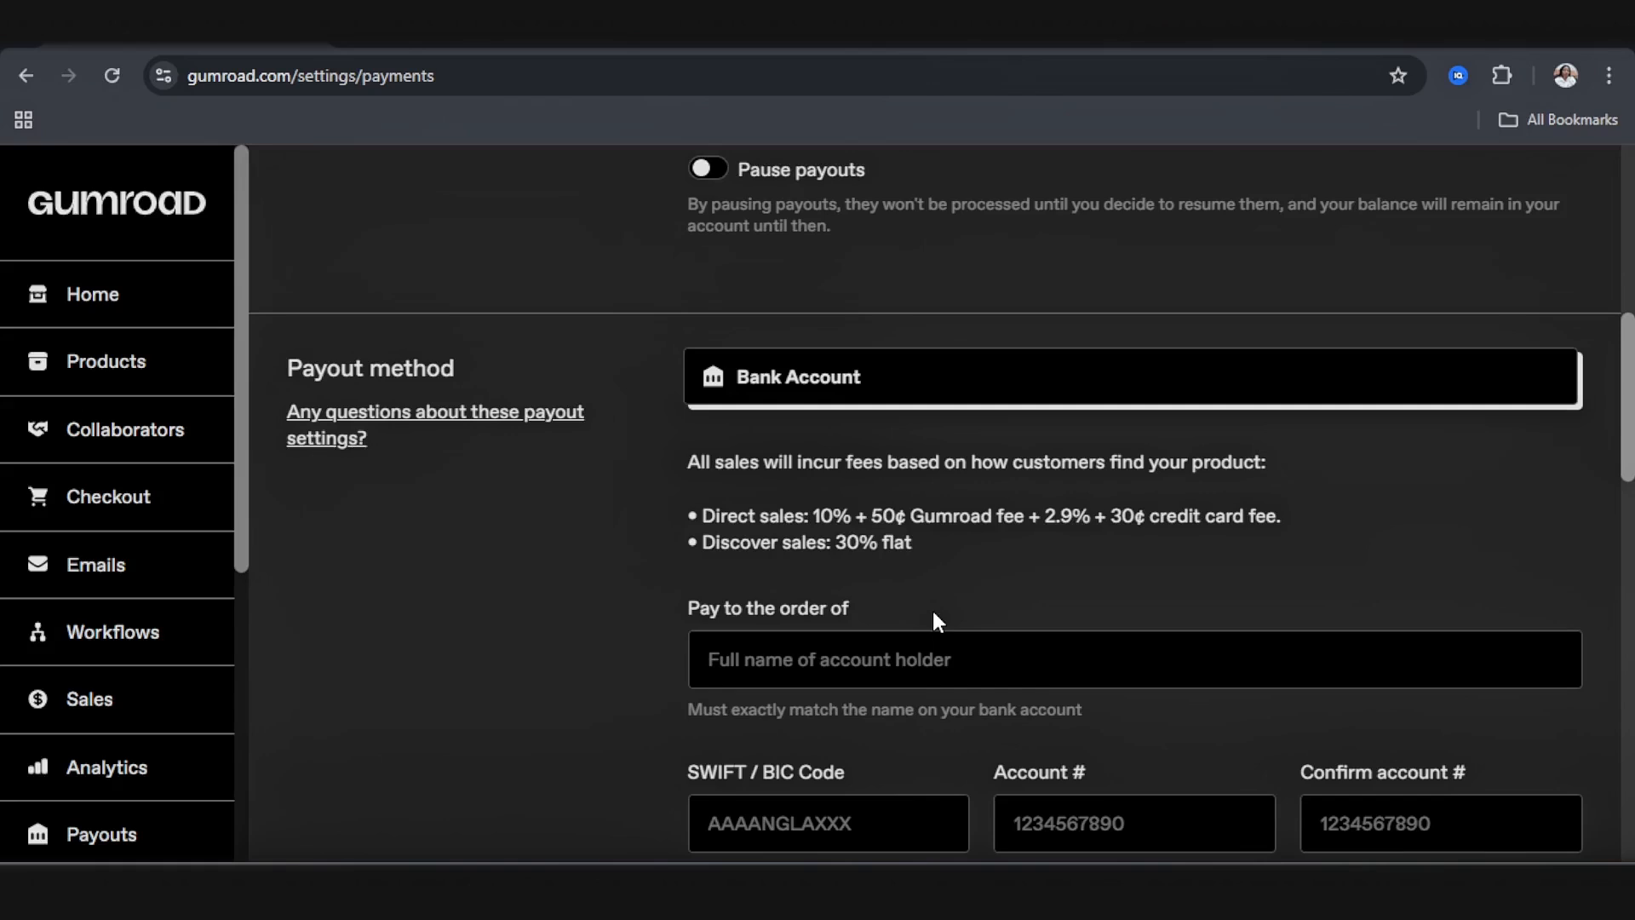
pyautogui.scroll(-1, 933, 611)
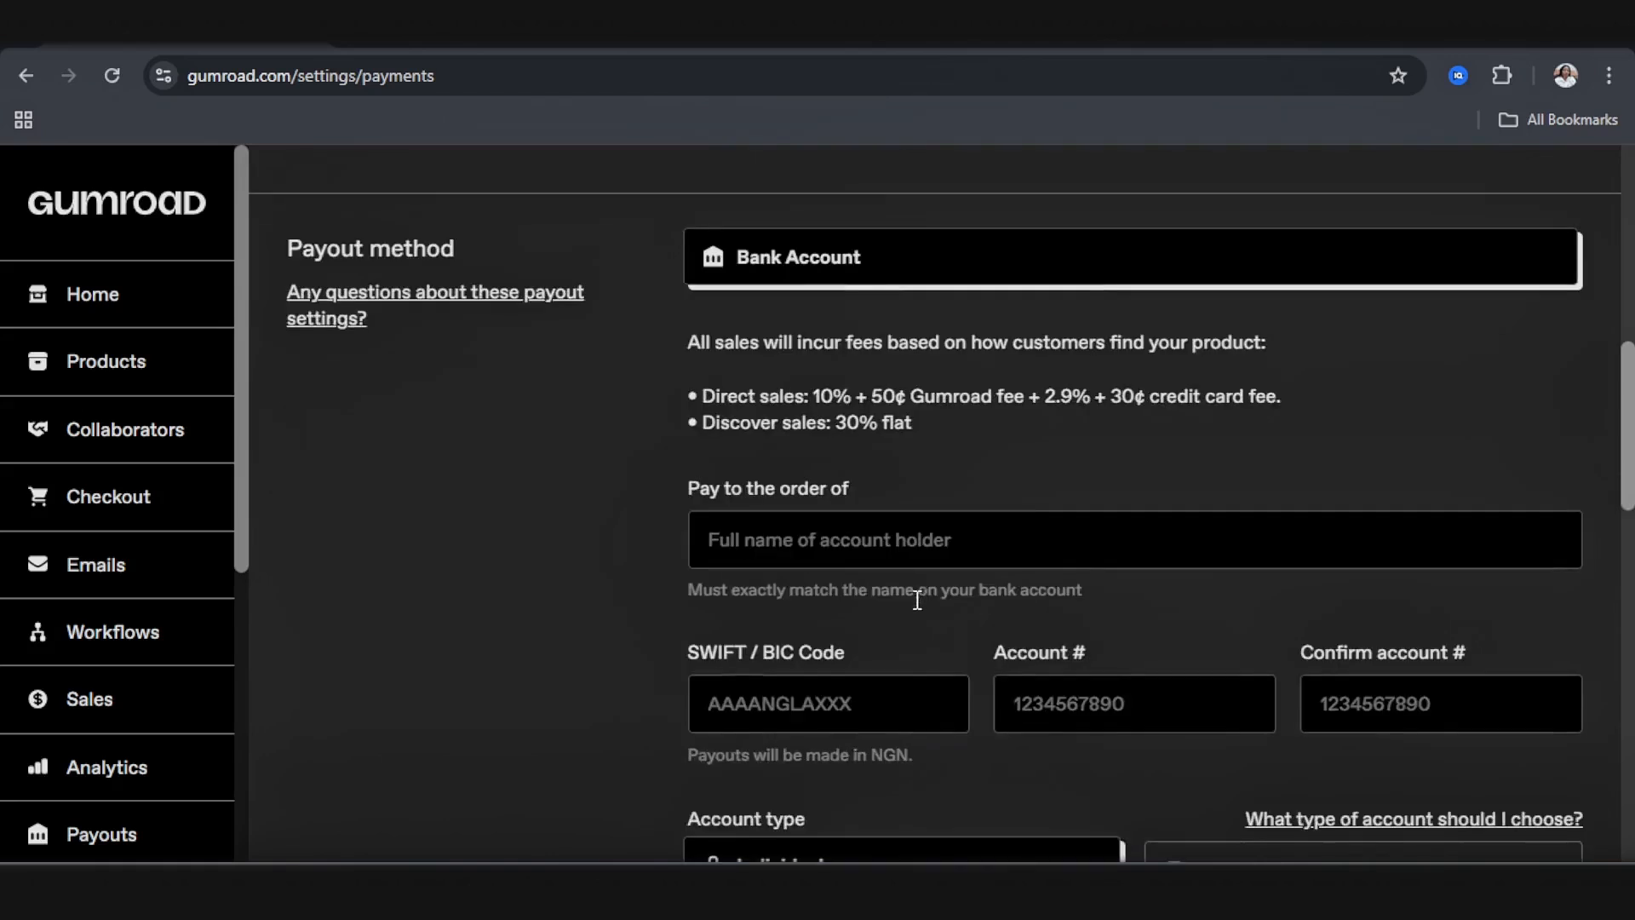
pyautogui.click(975, 559)
pyautogui.click(540, 494)
pyautogui.scroll(-1, 882, 577)
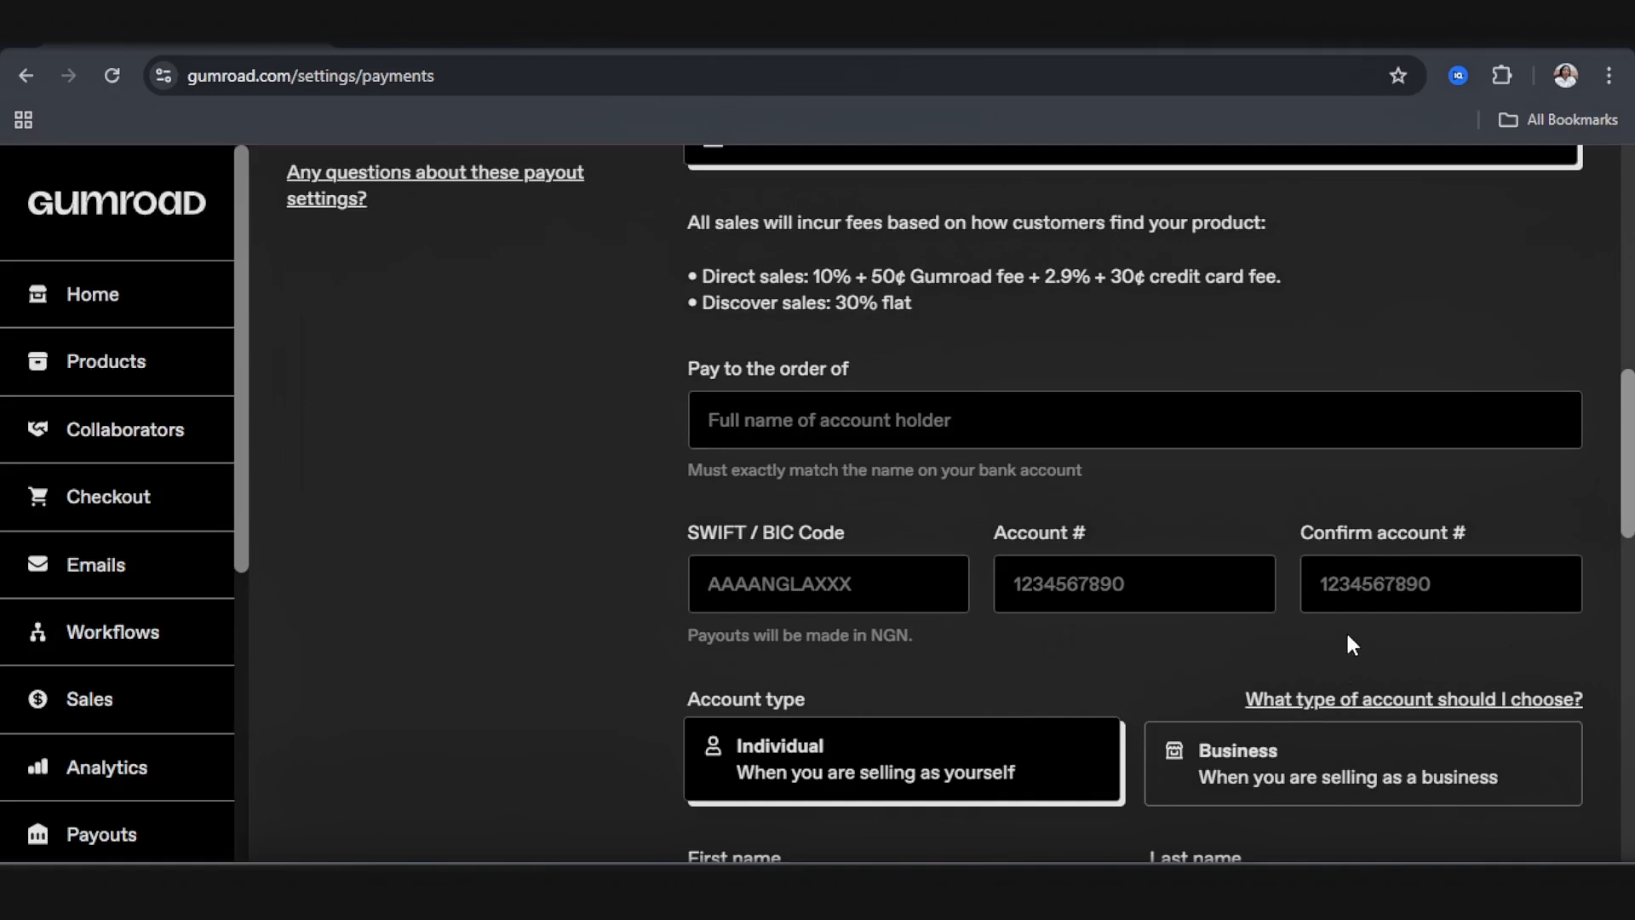
pyautogui.scroll(-2, 630, 794)
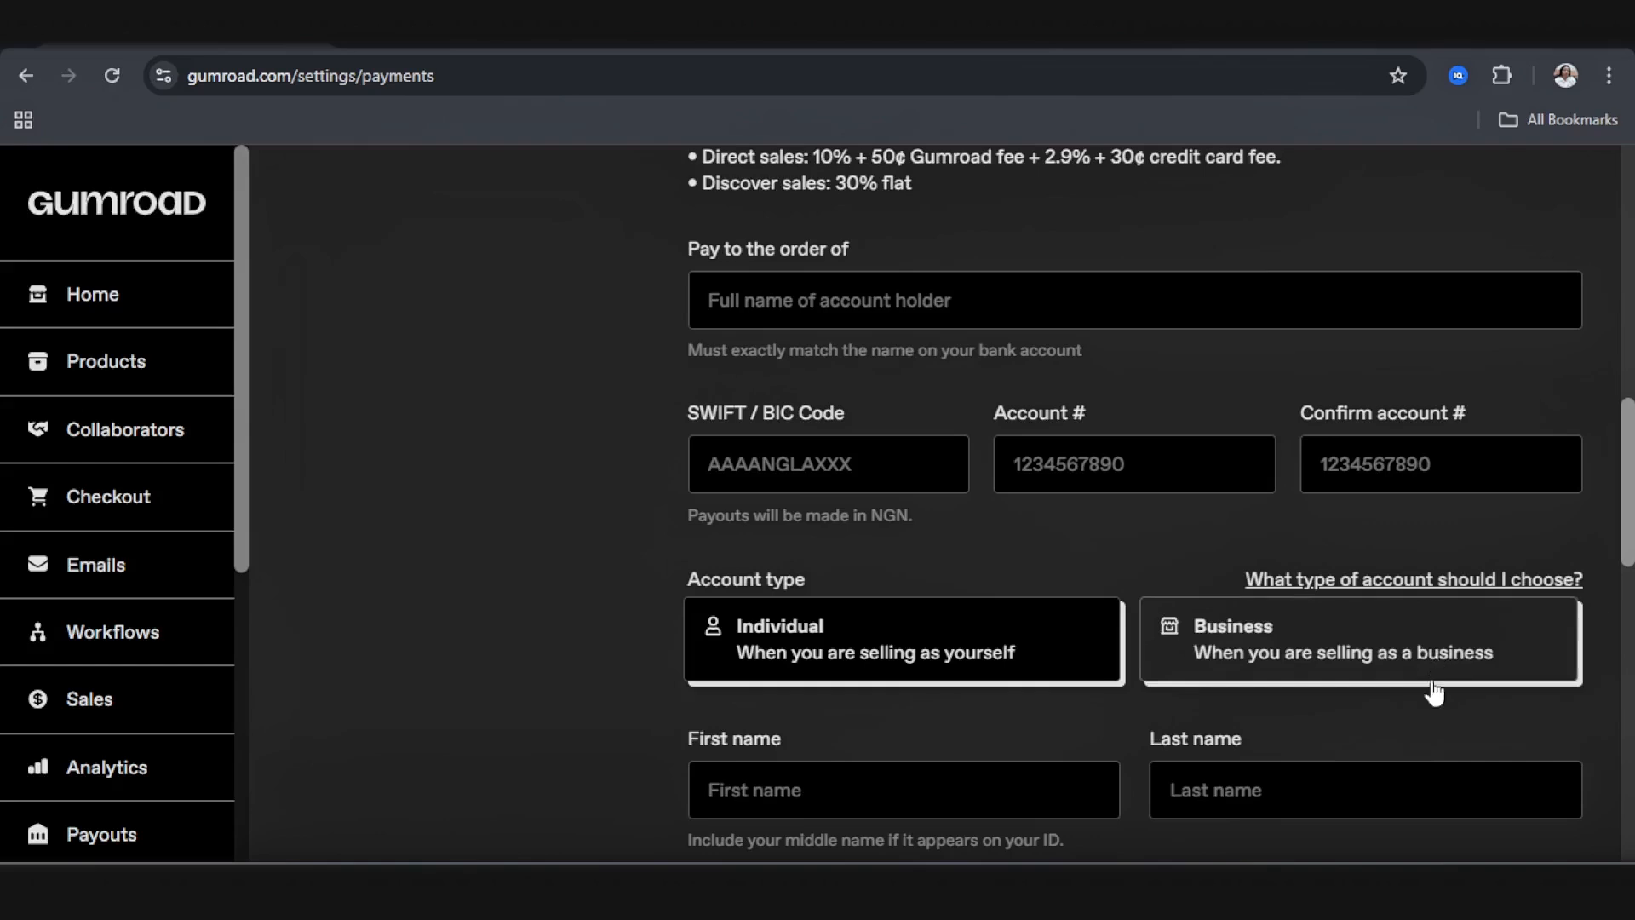
pyautogui.scroll(-3, 932, 669)
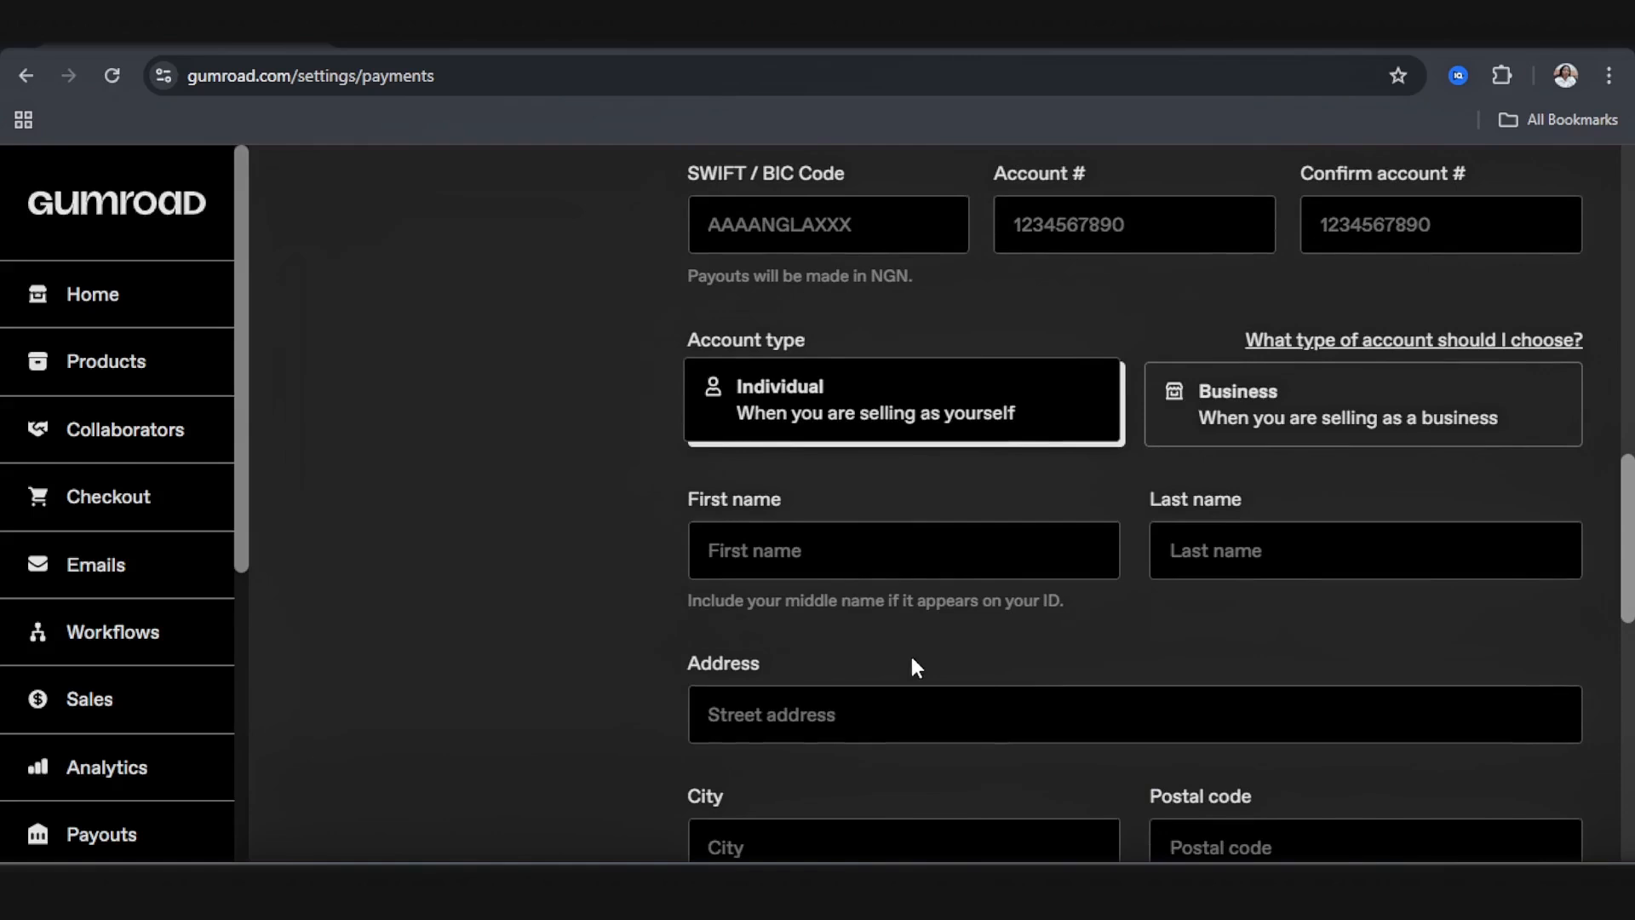
pyautogui.scroll(-2, 909, 652)
pyautogui.scroll(-2, 838, 609)
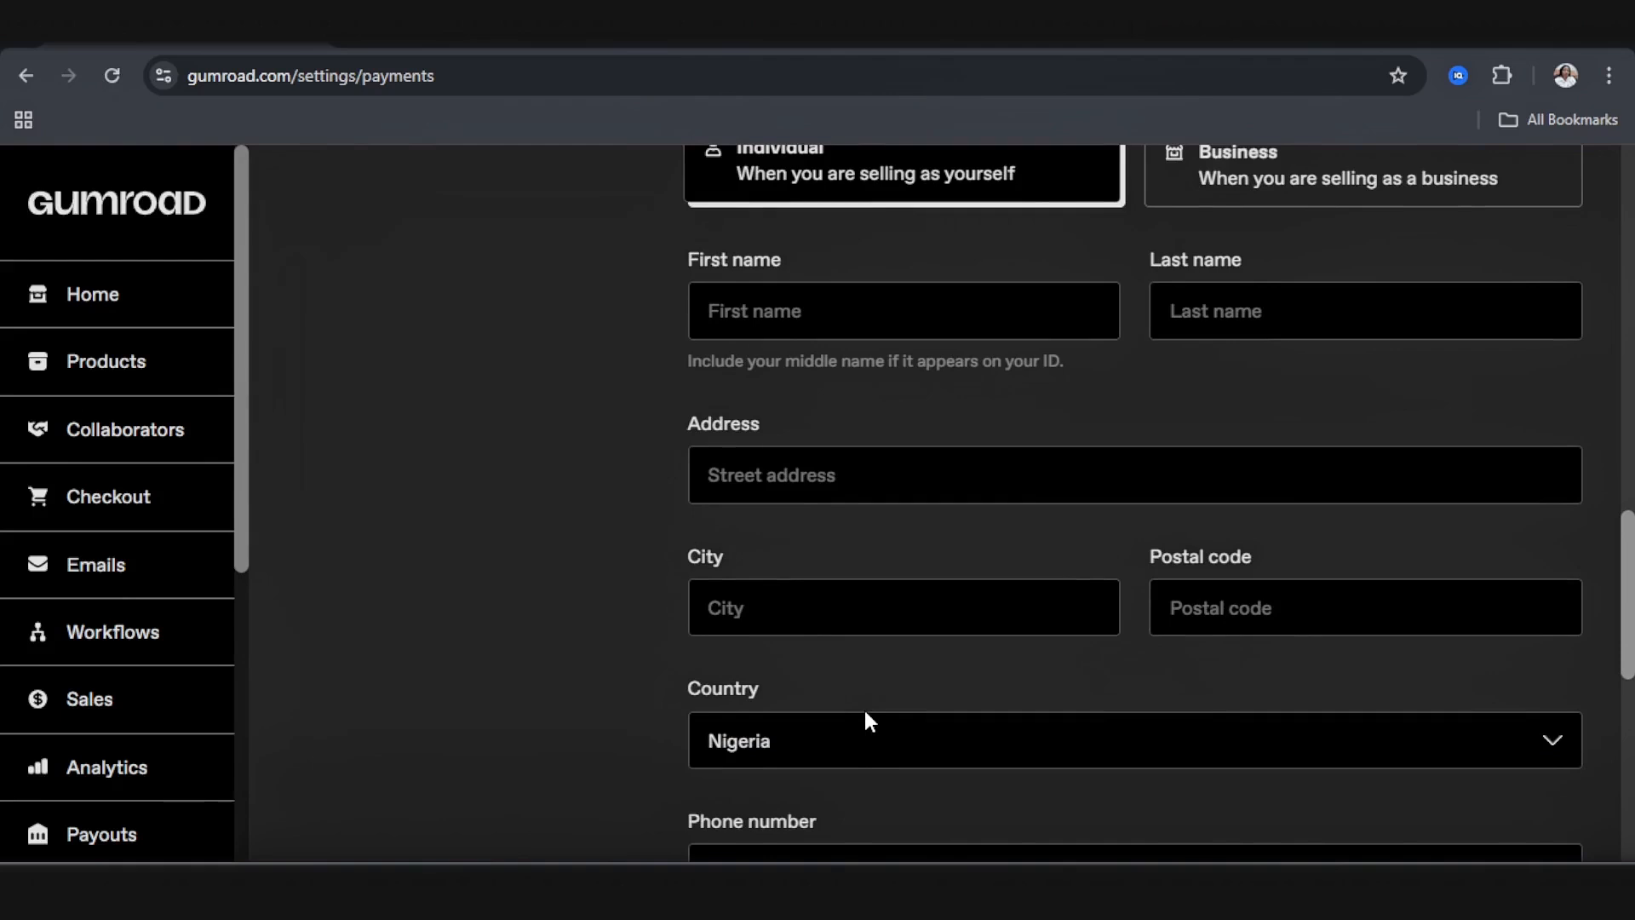
pyautogui.scroll(-7, 865, 712)
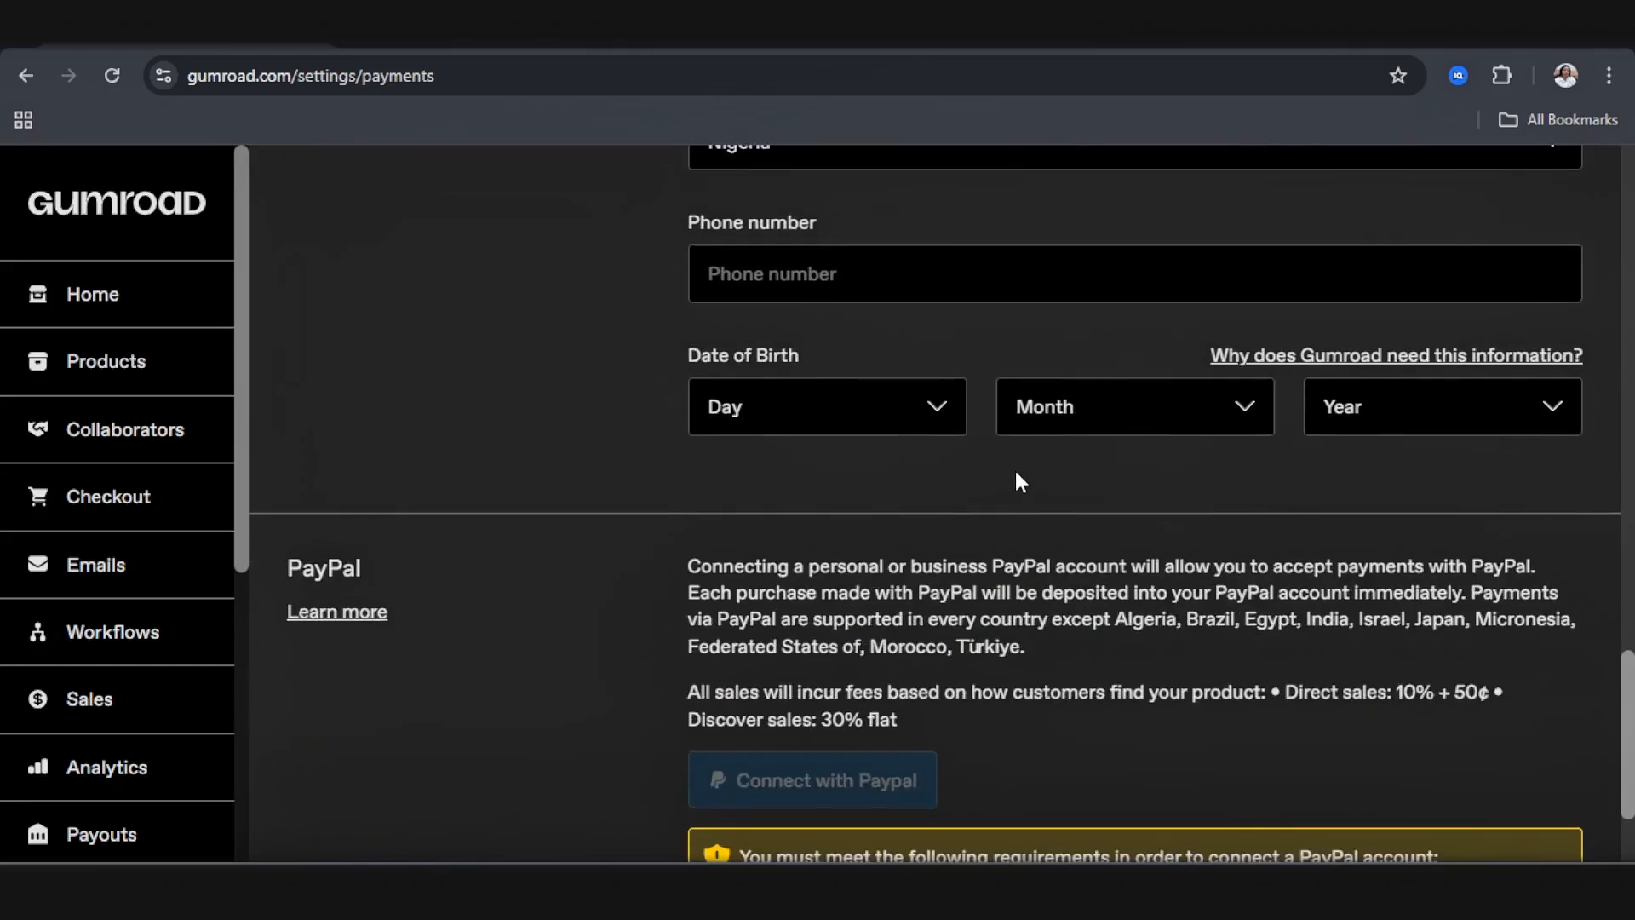
pyautogui.scroll(-2, 895, 554)
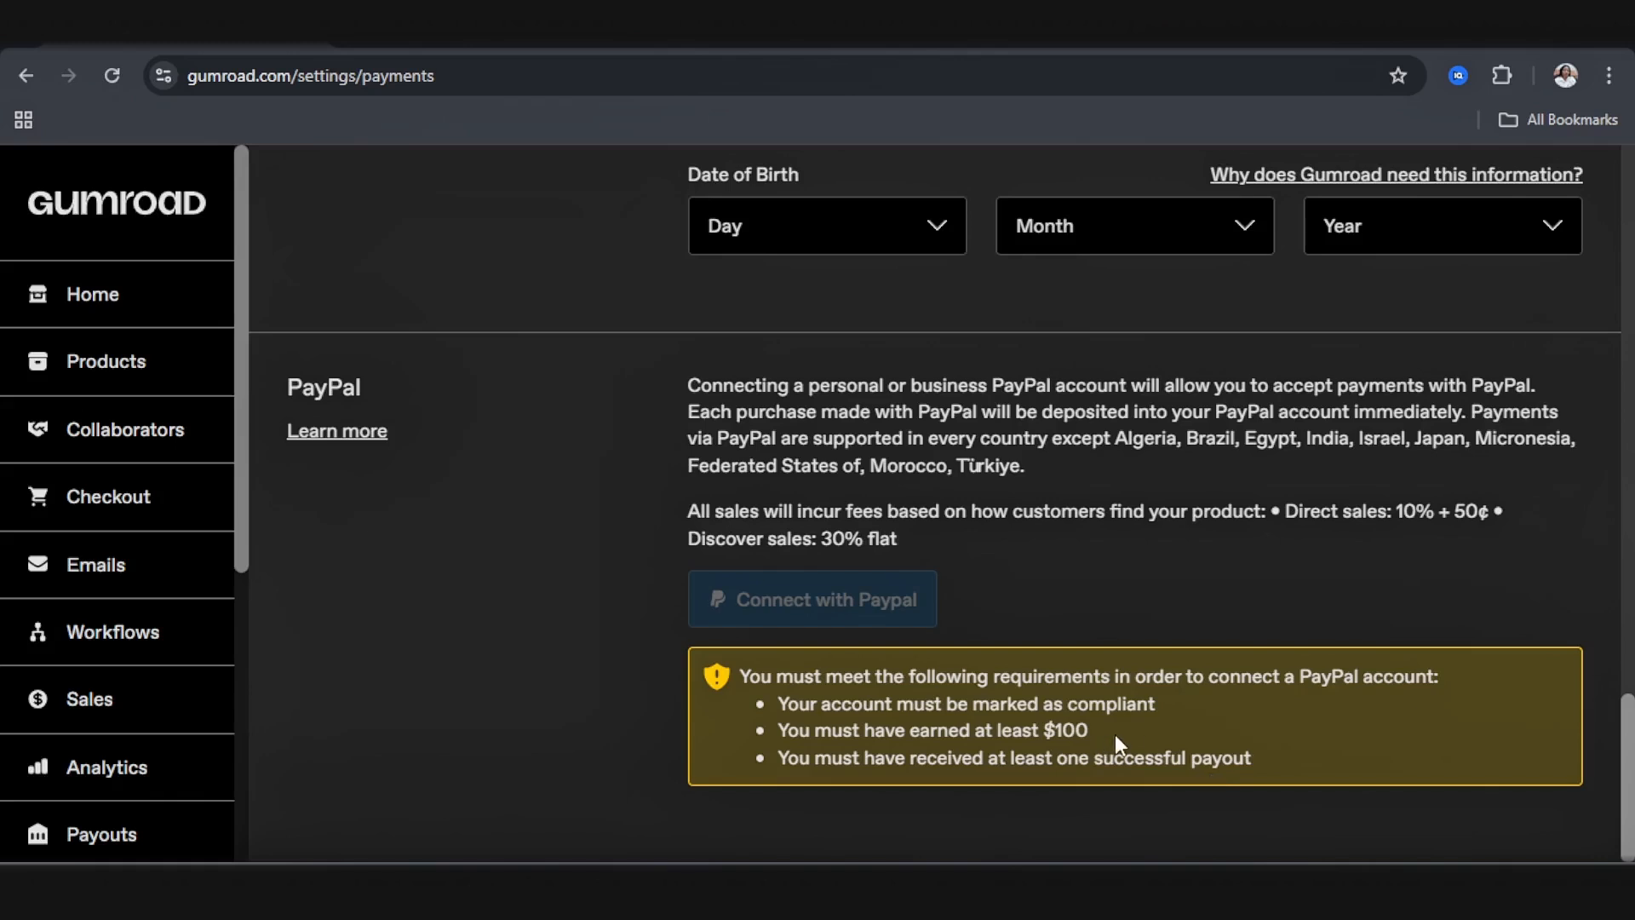
pyautogui.scroll(10, 558, 344)
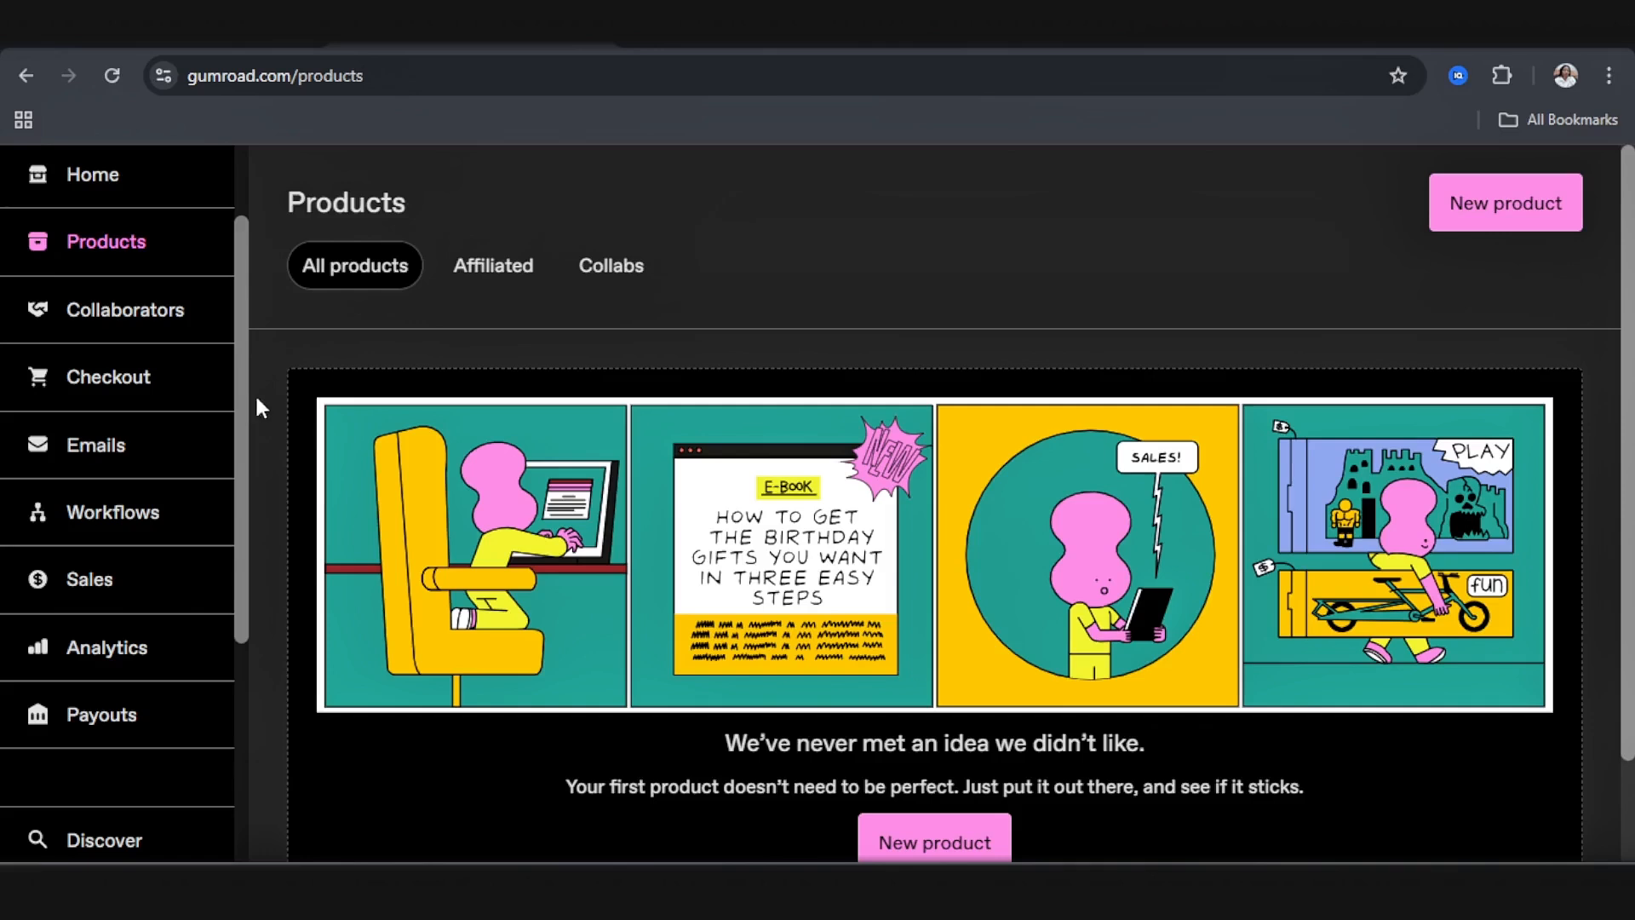
# Step: Start a new product from the Products page and review the available product types, services and price field
pyautogui.scroll(-2, 767, 596)
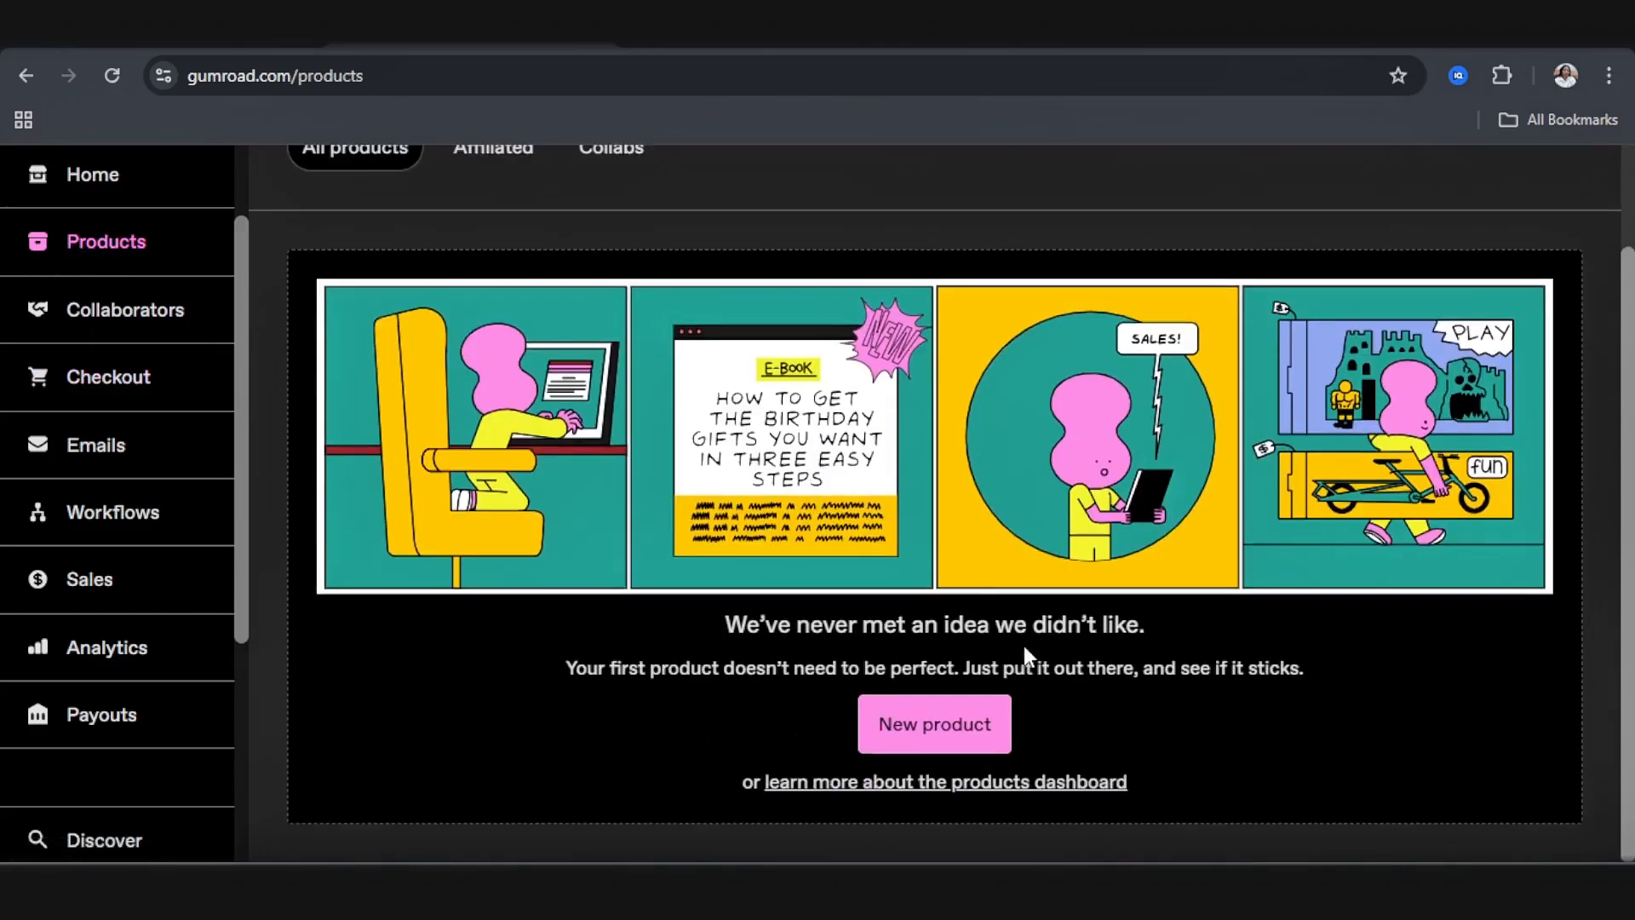
pyautogui.click(934, 721)
pyautogui.scroll(2, 856, 749)
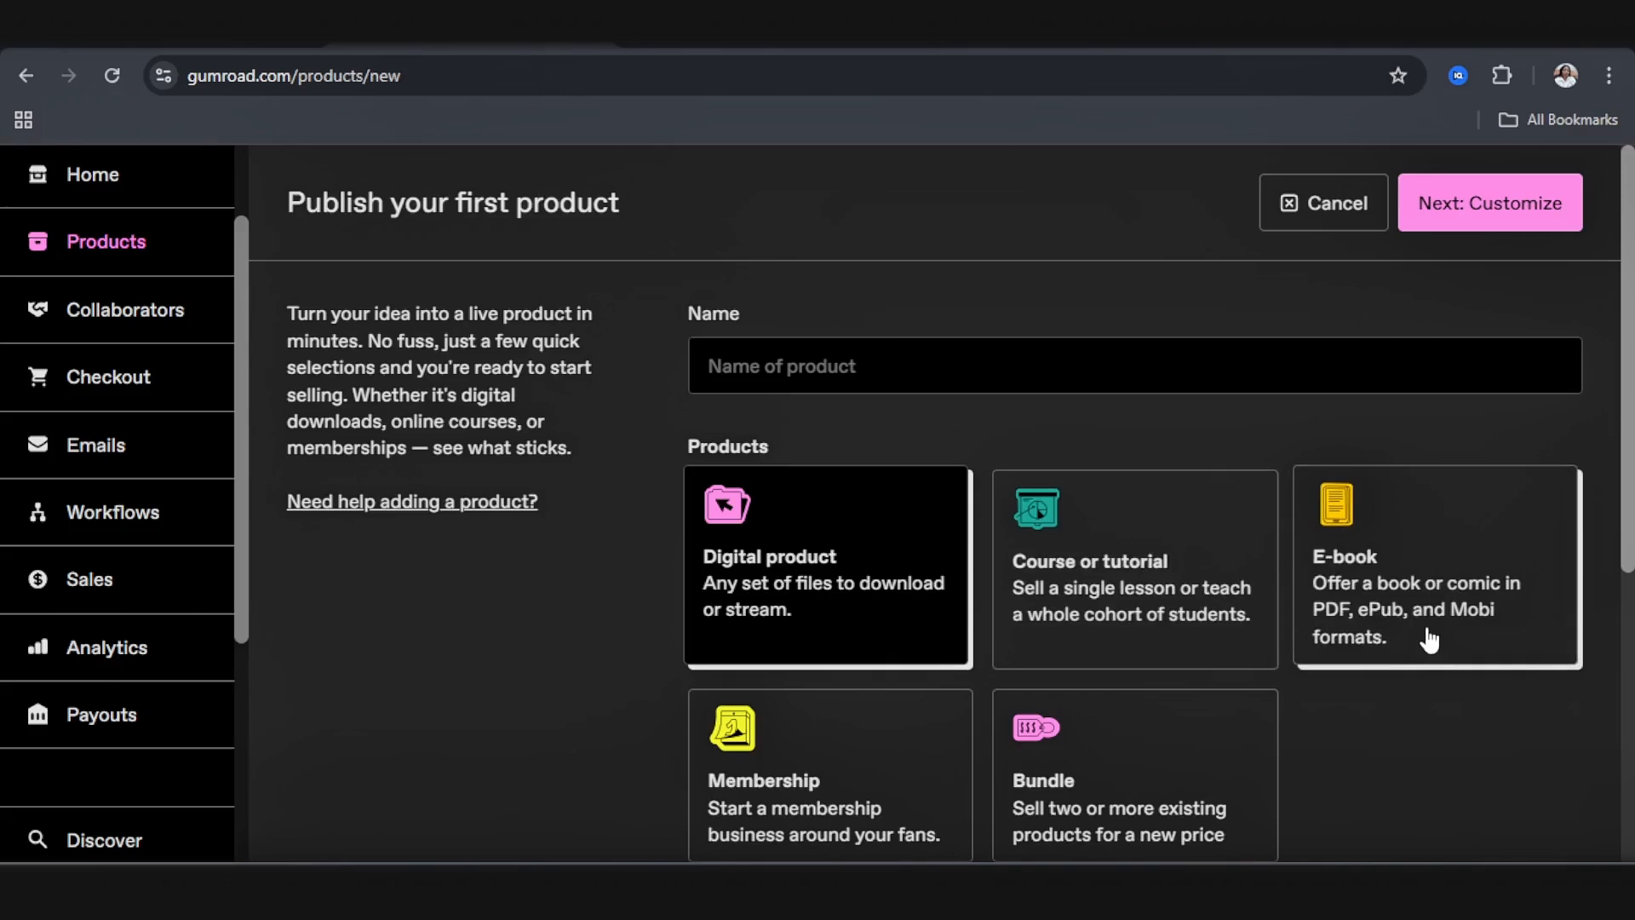
pyautogui.scroll(-1, 1110, 727)
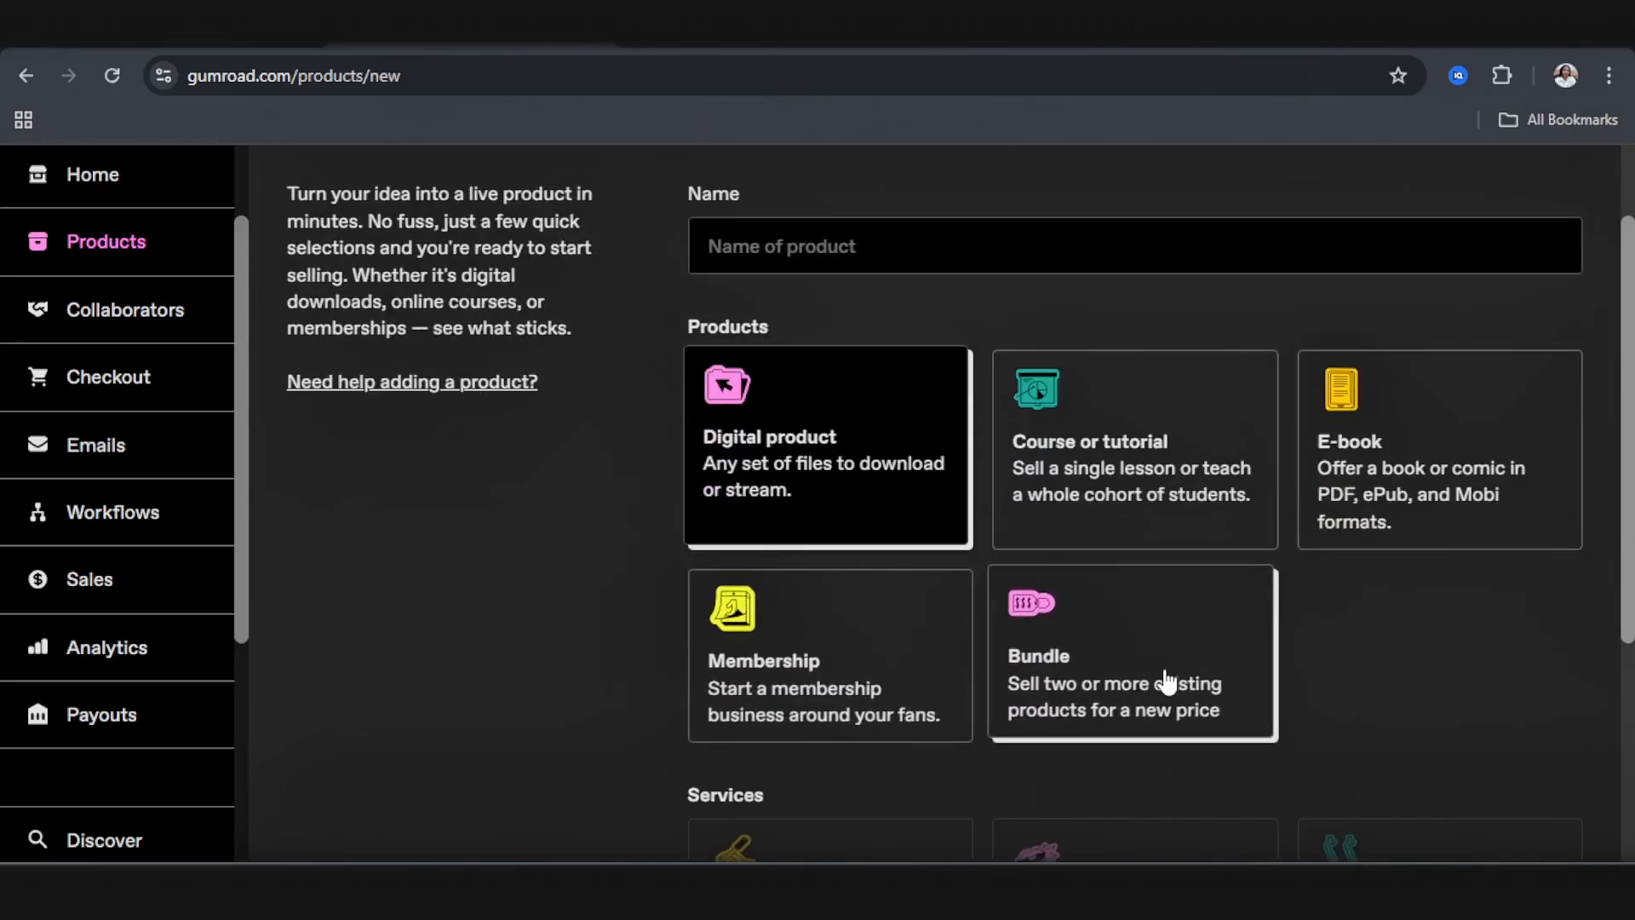
pyautogui.scroll(-1, 1193, 720)
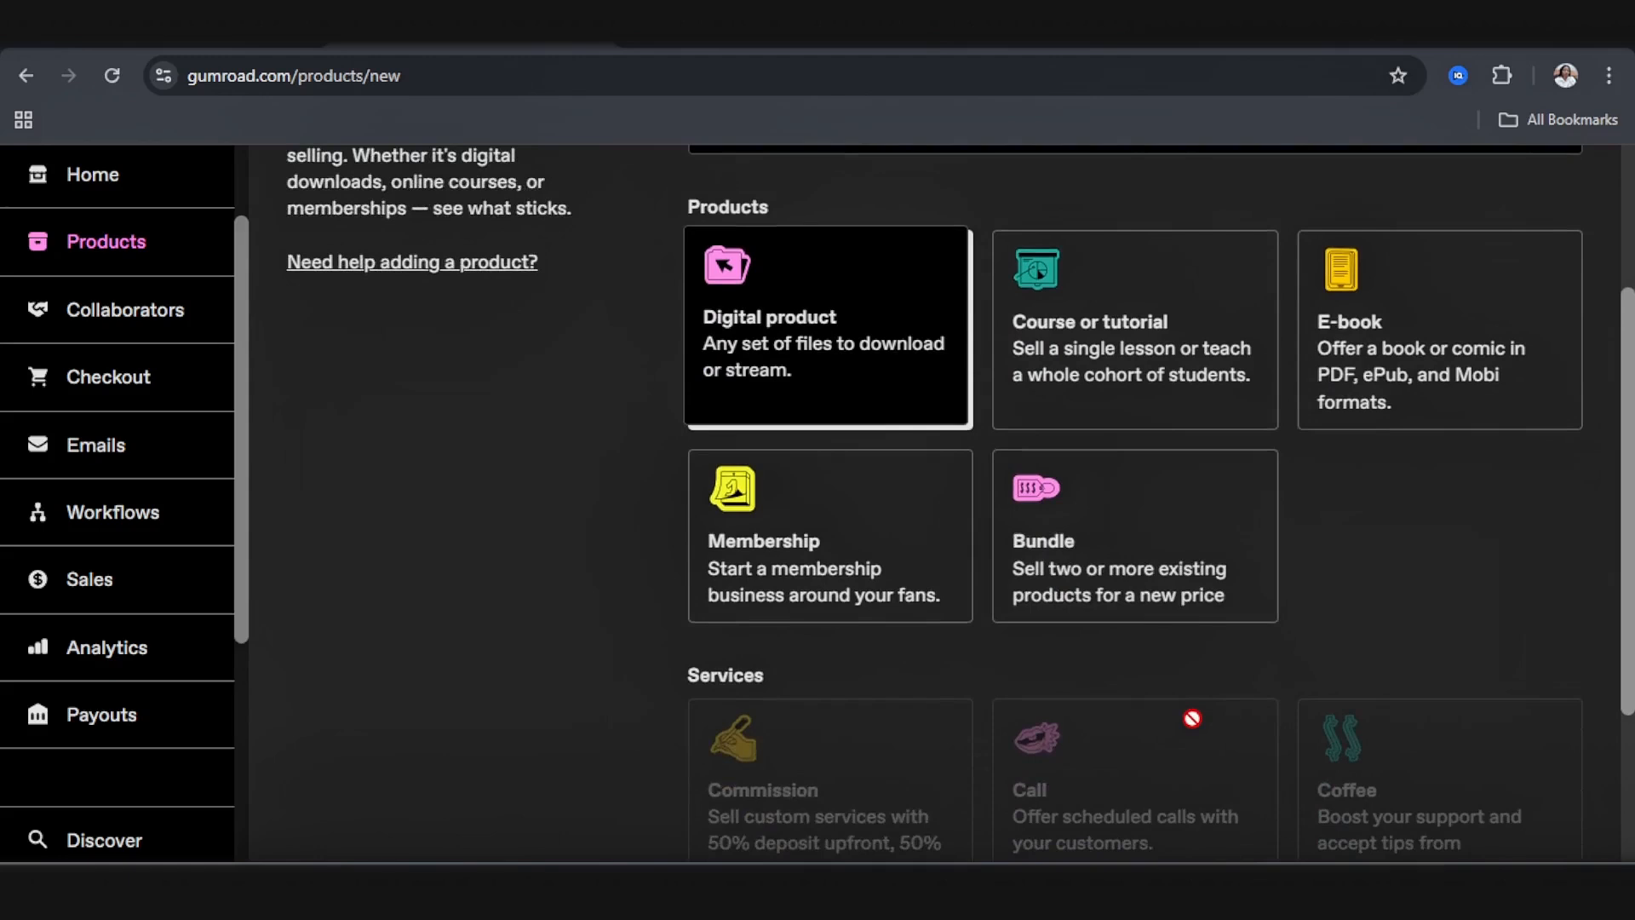
pyautogui.scroll(-2, 1192, 718)
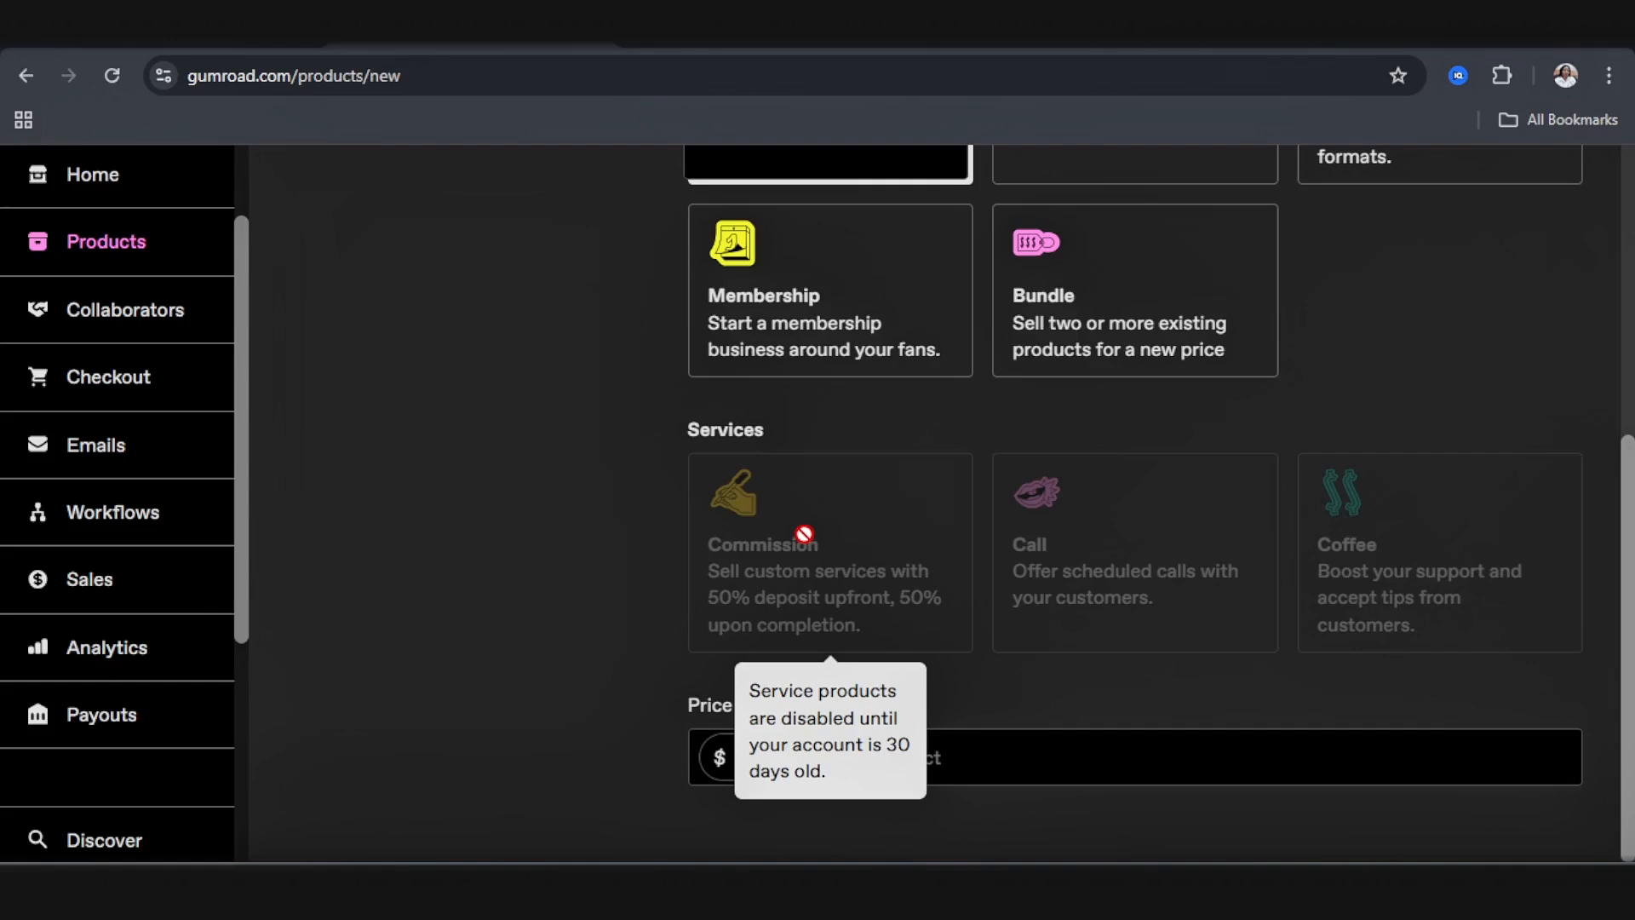
pyautogui.scroll(3, 792, 529)
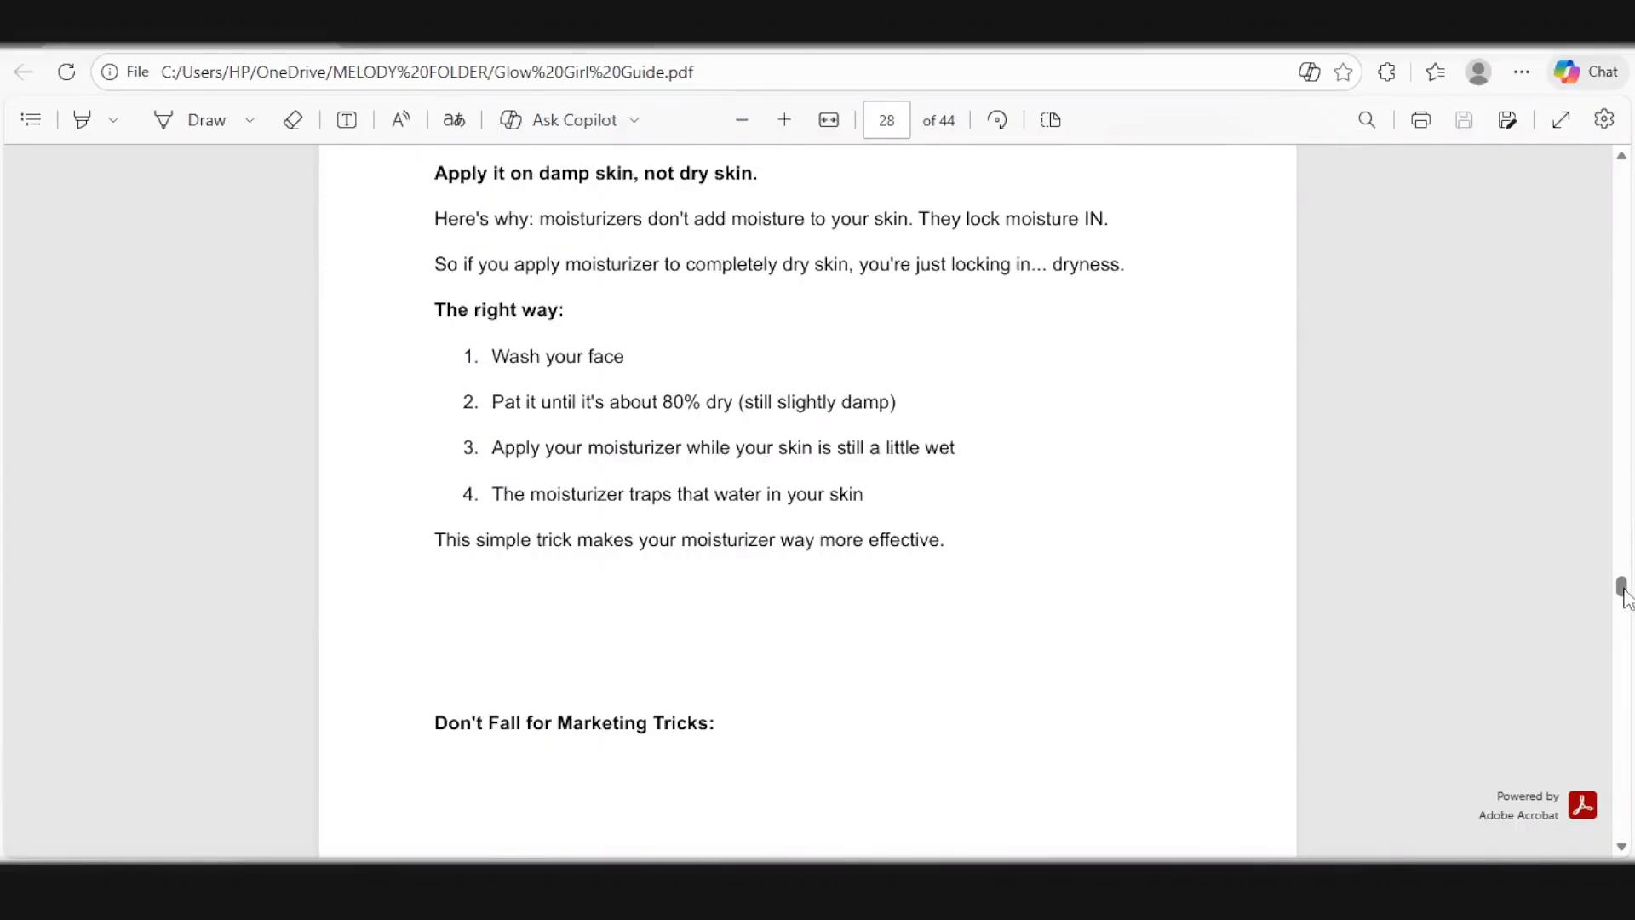
# Step: Look through the Glow Girl Guide PDF in the browser, covering its cover, disclaimer, table of contents and Principle #10 chapter
pyautogui.scroll(15, 710, 545)
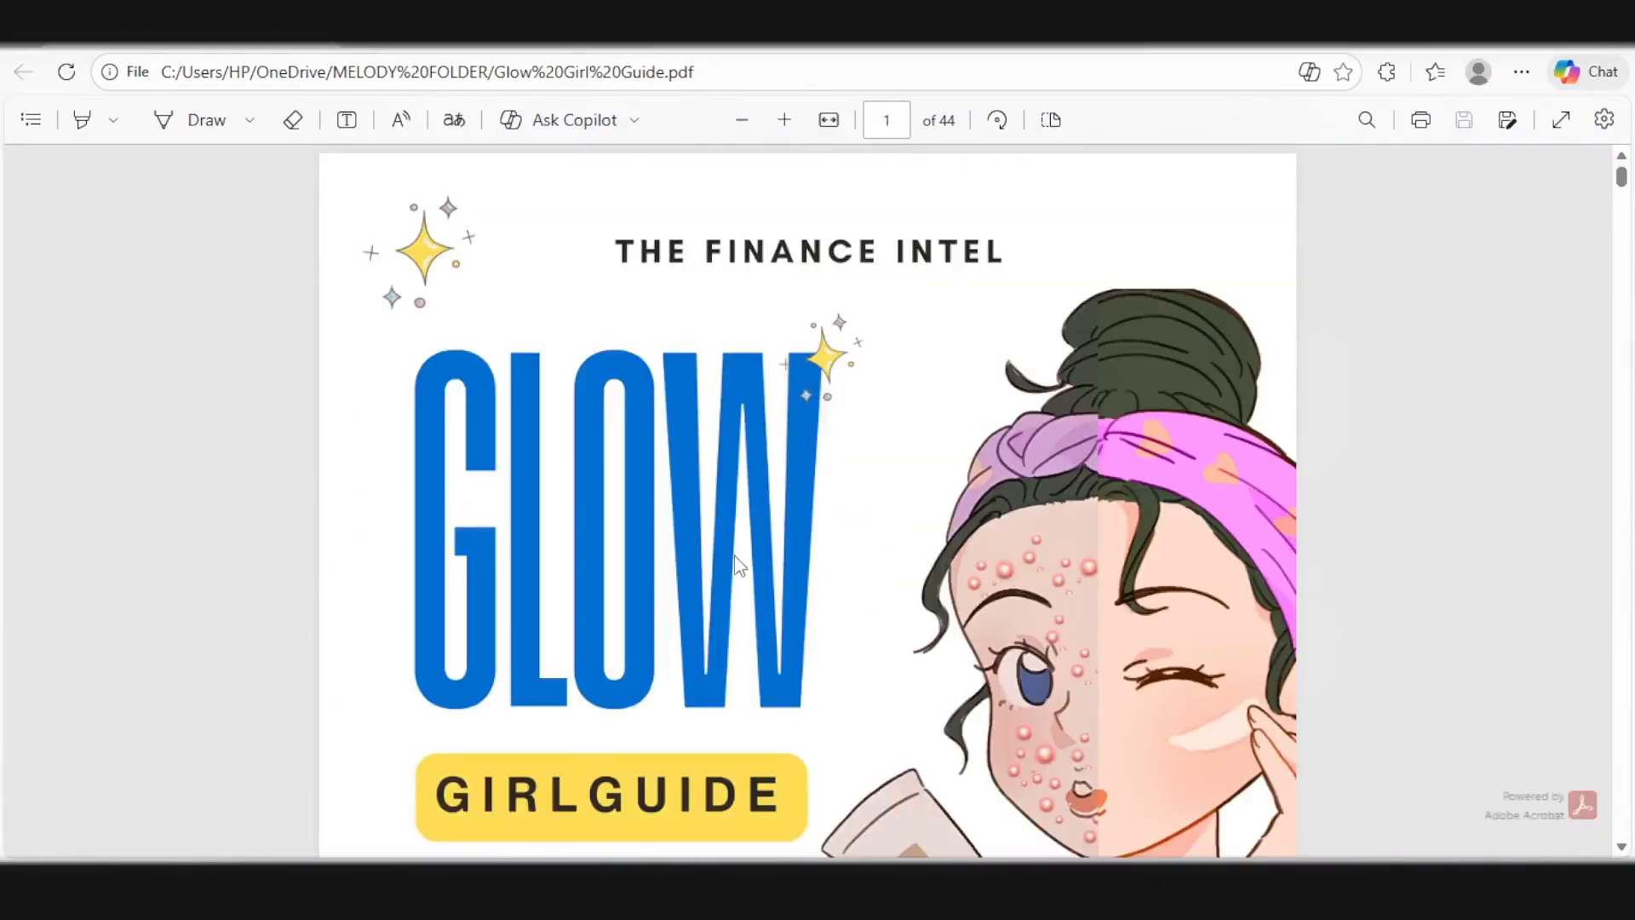
pyautogui.scroll(-1, 737, 569)
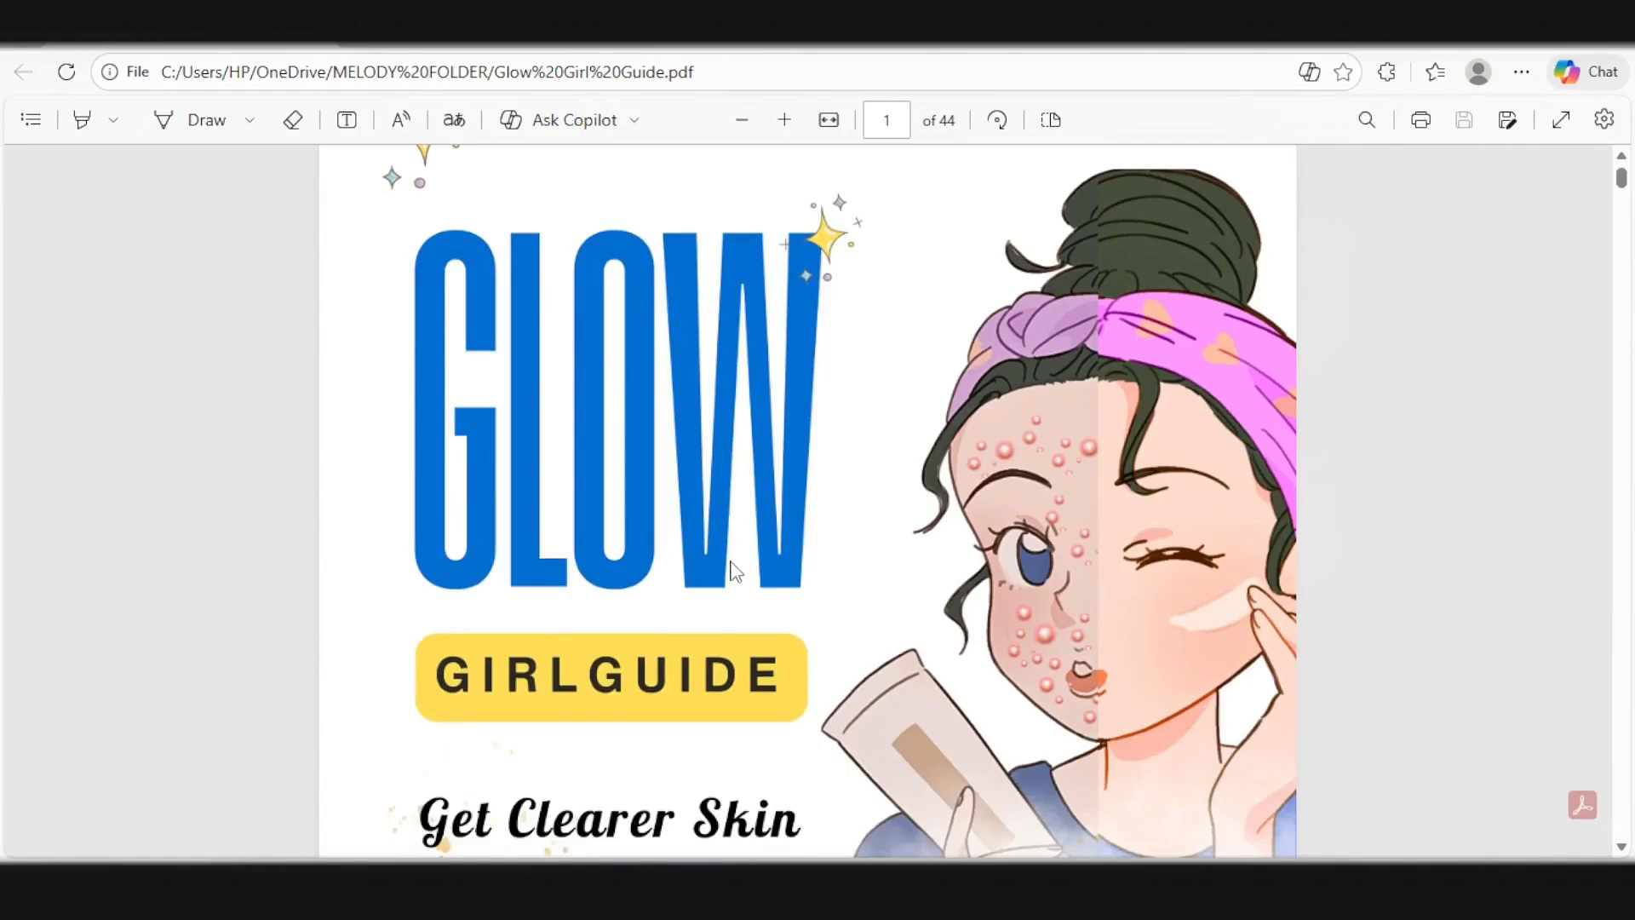
pyautogui.scroll(-1, 730, 585)
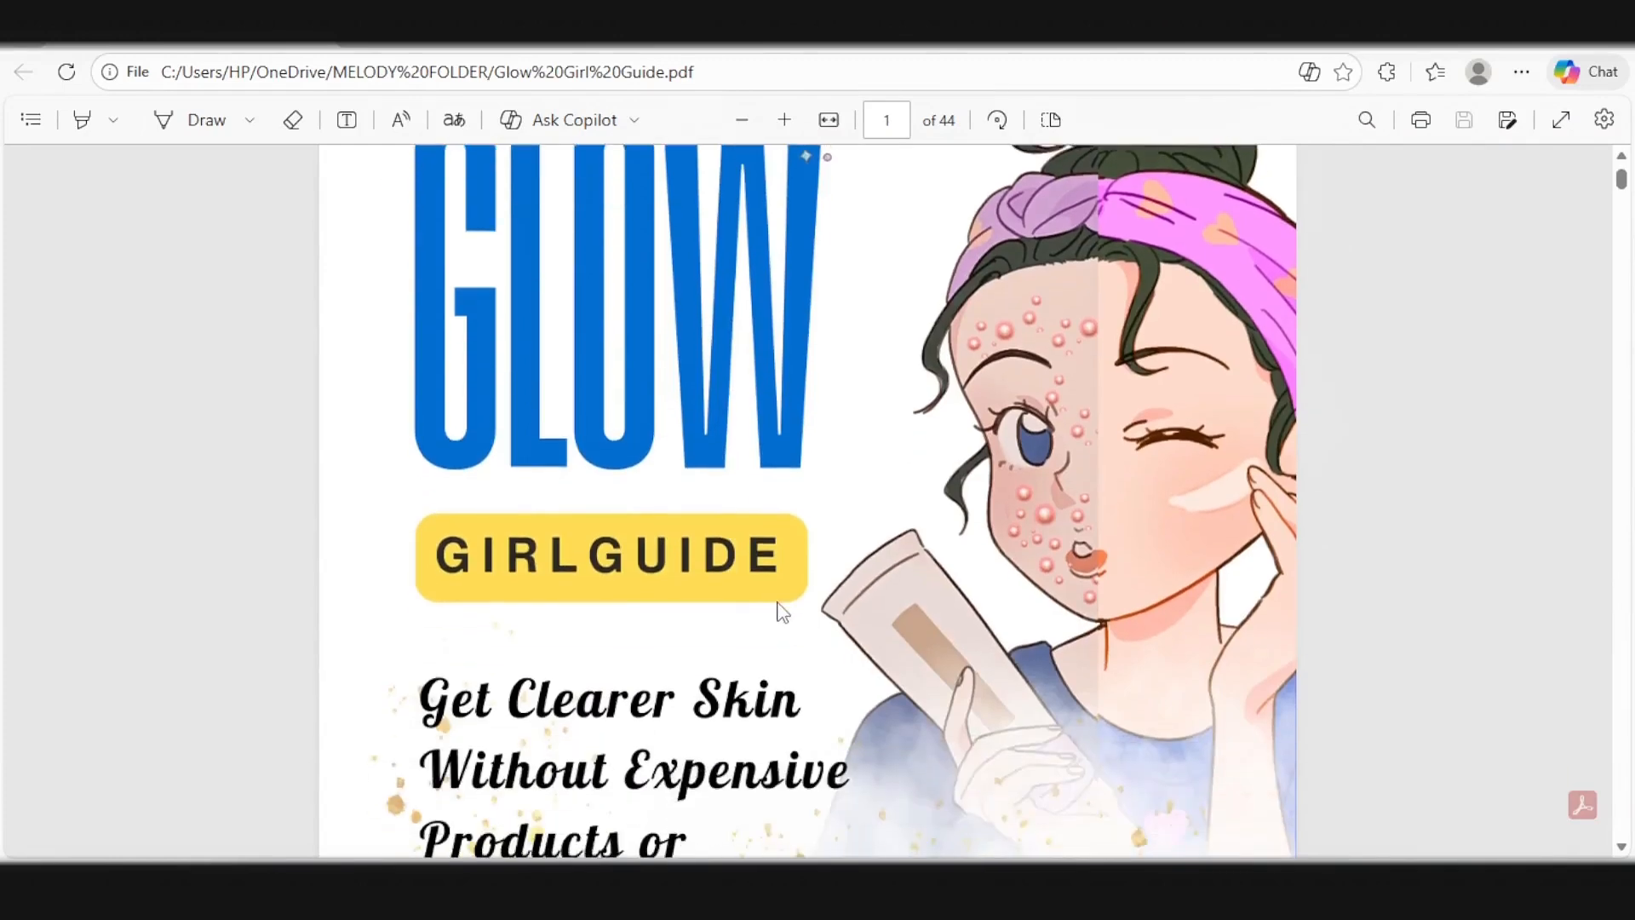
pyautogui.keyDown('ctrl'); pyautogui.scroll(-1, 777, 610); pyautogui.keyUp('ctrl')
pyautogui.scroll(-2, 807, 664)
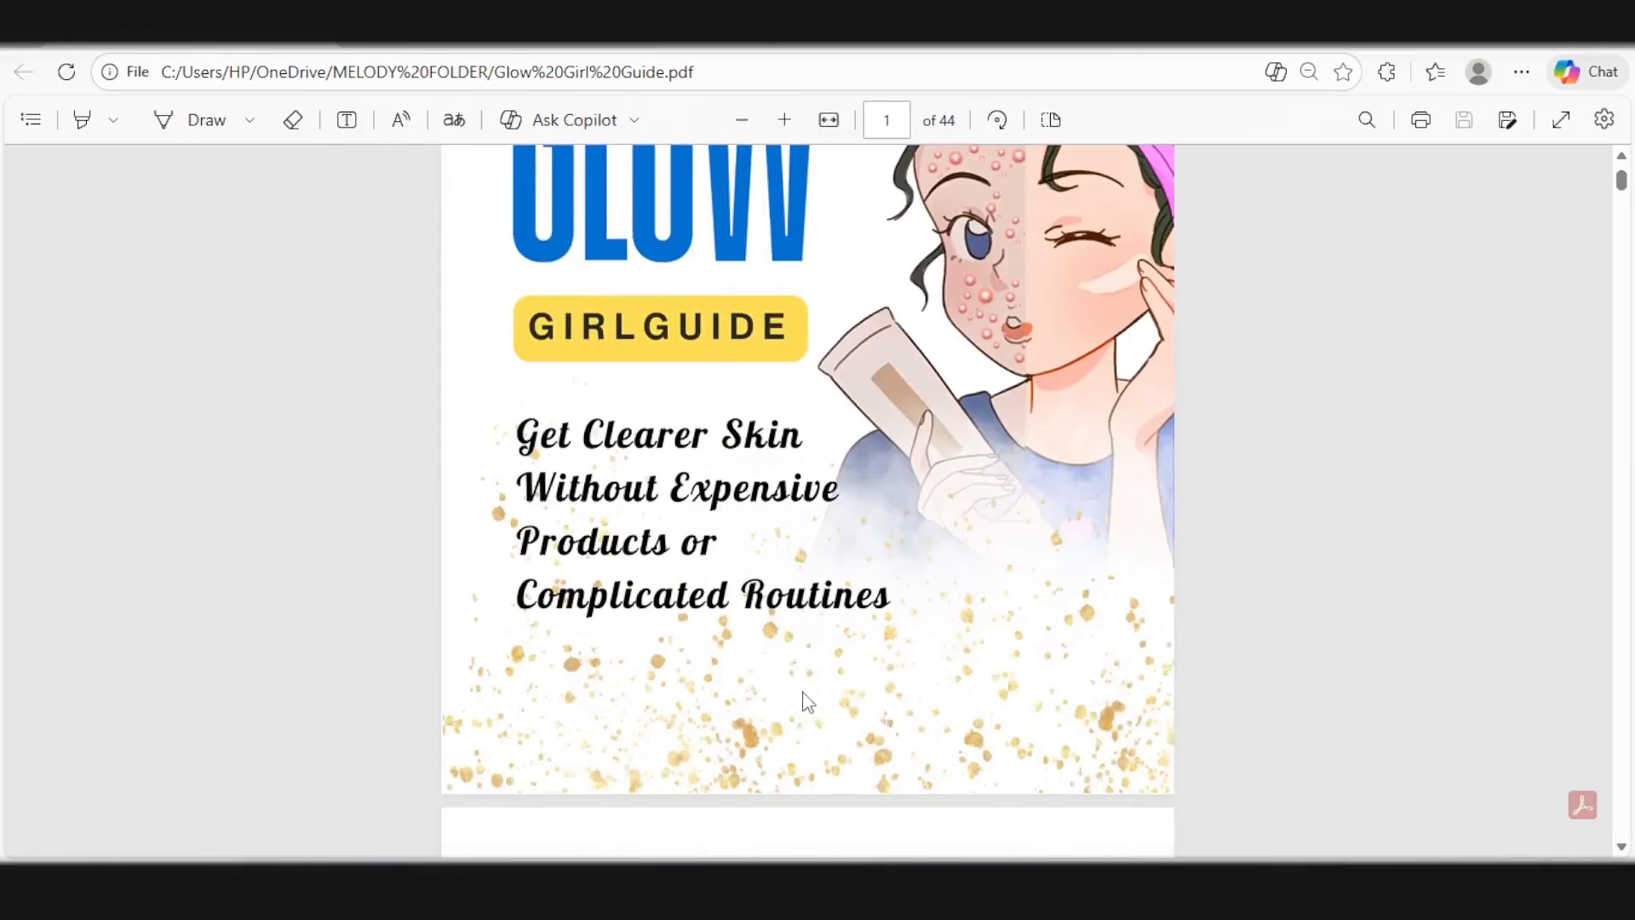
pyautogui.scroll(-5, 767, 647)
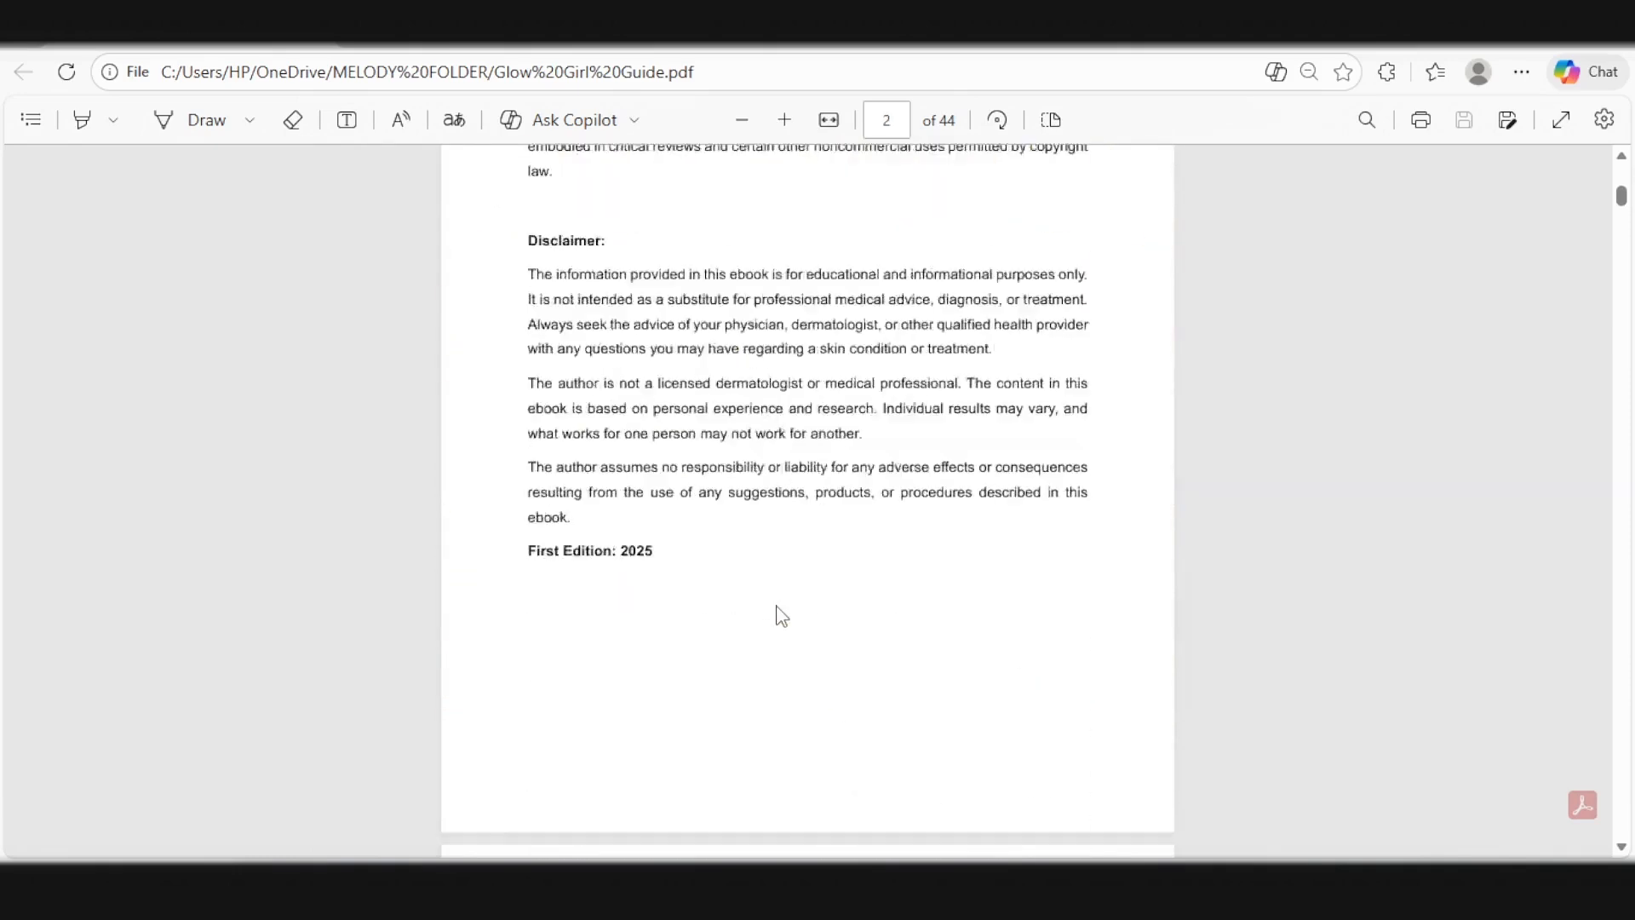
pyautogui.scroll(10, 782, 615)
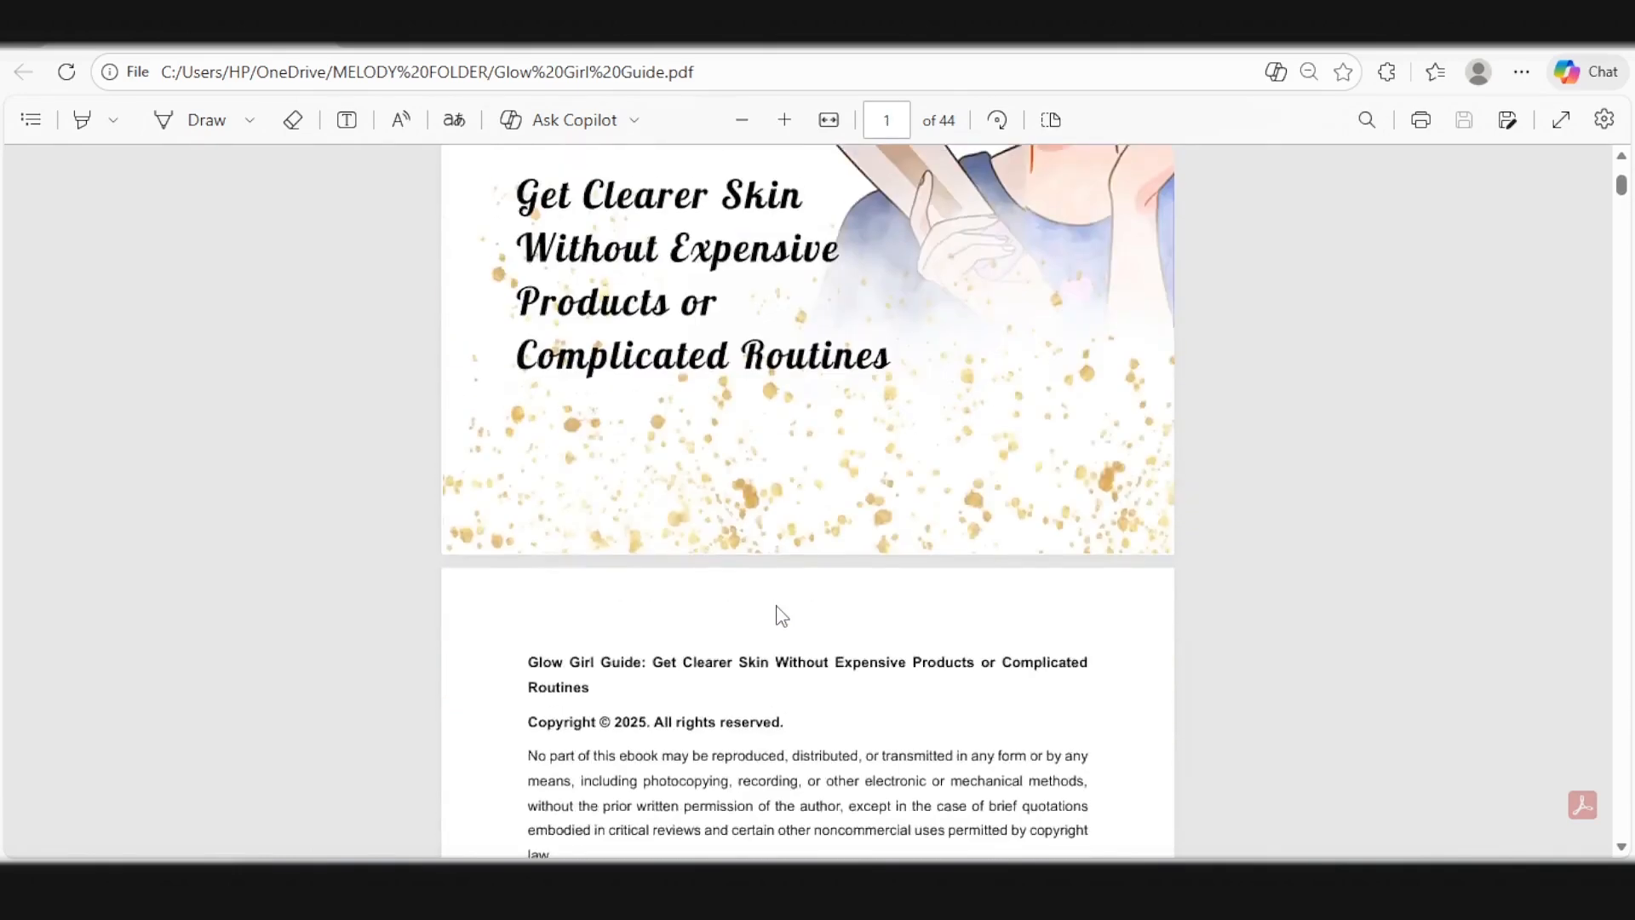
pyautogui.scroll(-15, 622, 503)
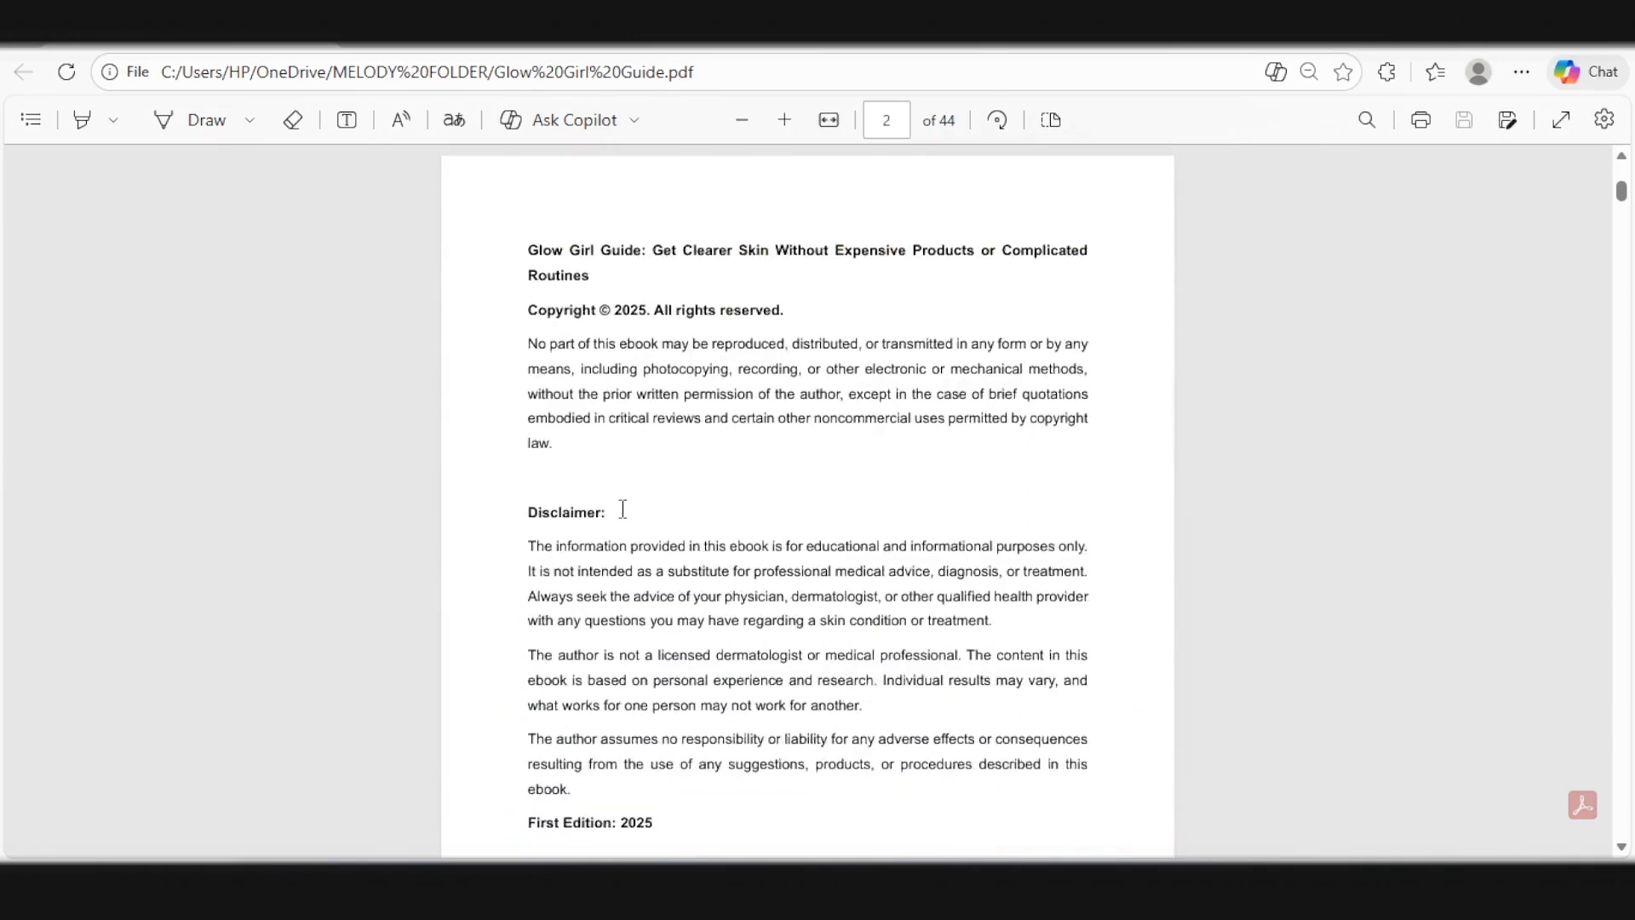
pyautogui.scroll(-3, 620, 477)
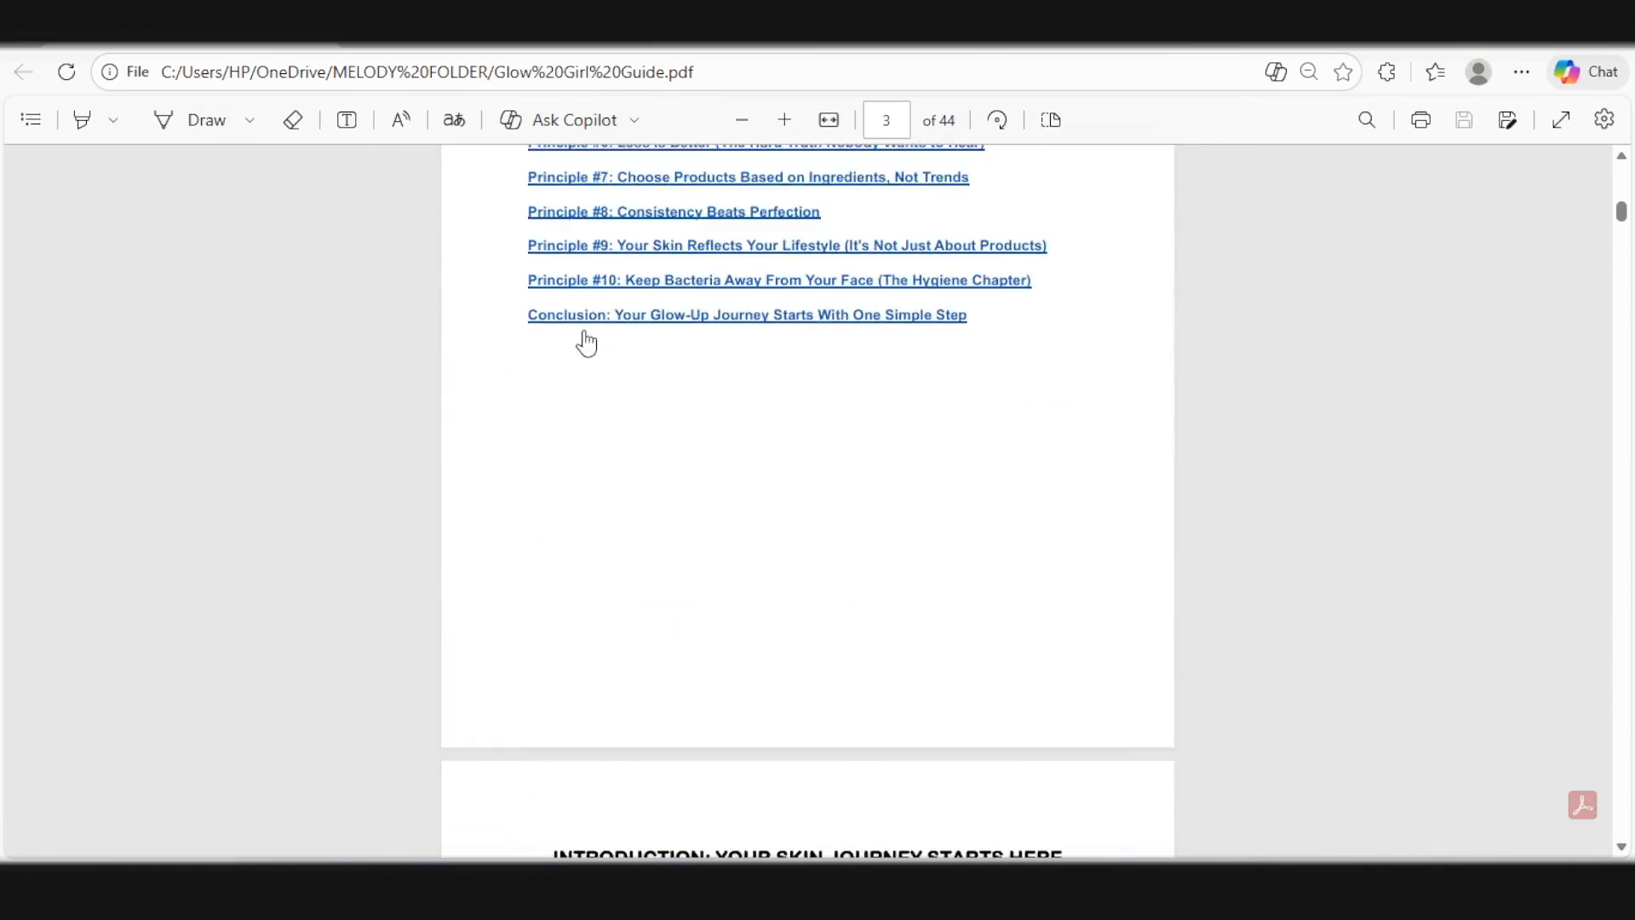
pyautogui.click(633, 298)
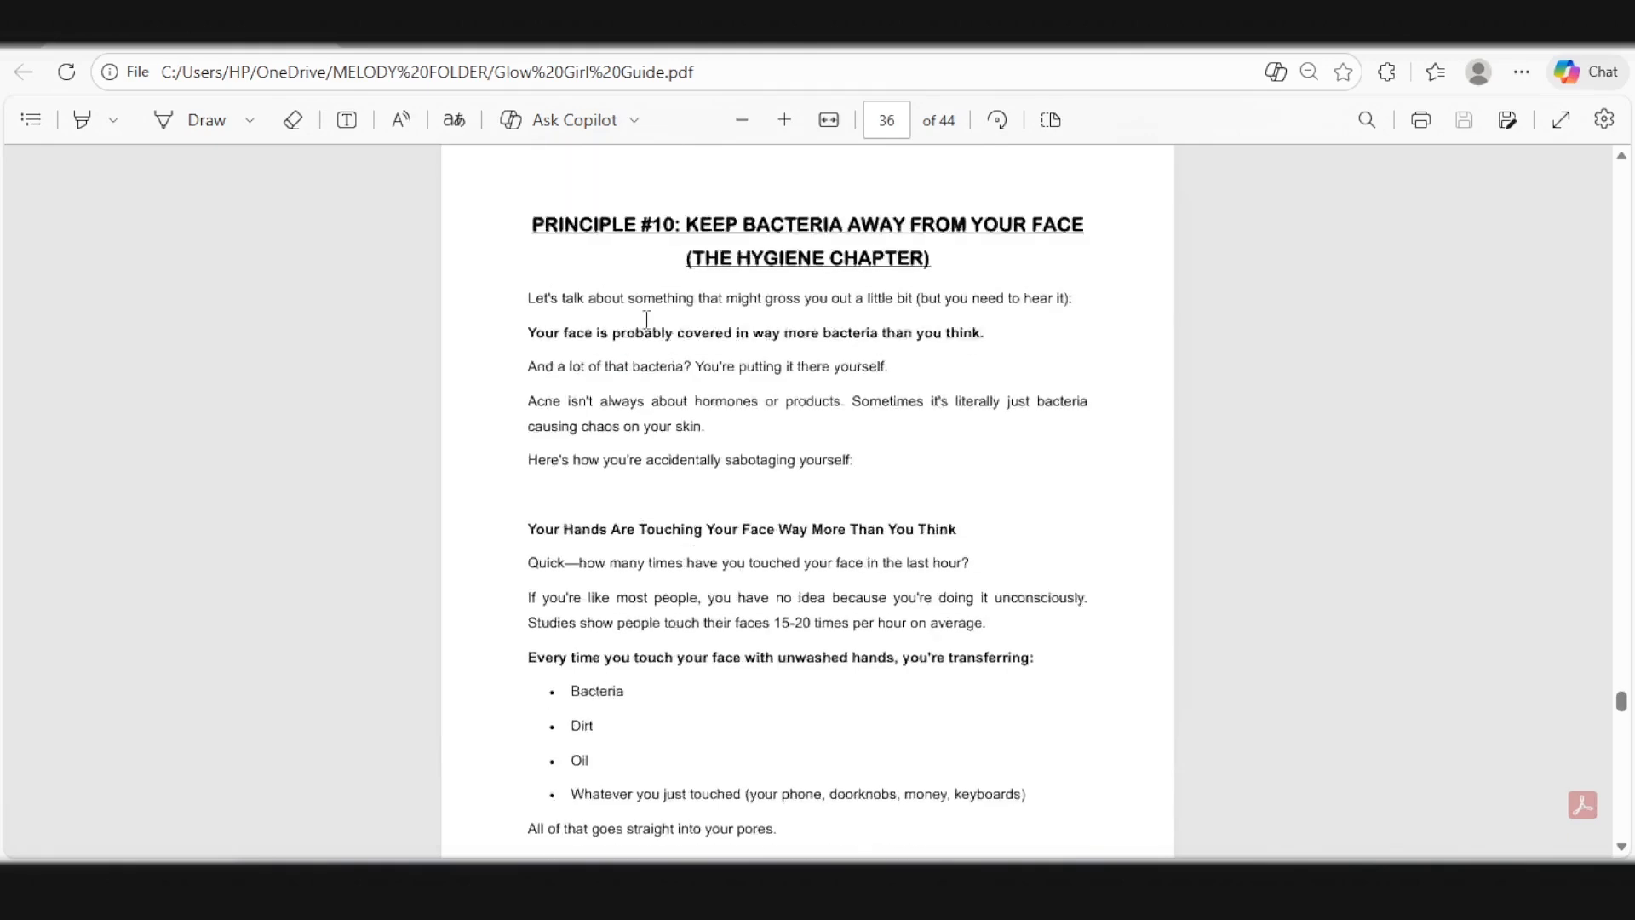
pyautogui.scroll(-15, 643, 336)
pyautogui.scroll(20, 645, 337)
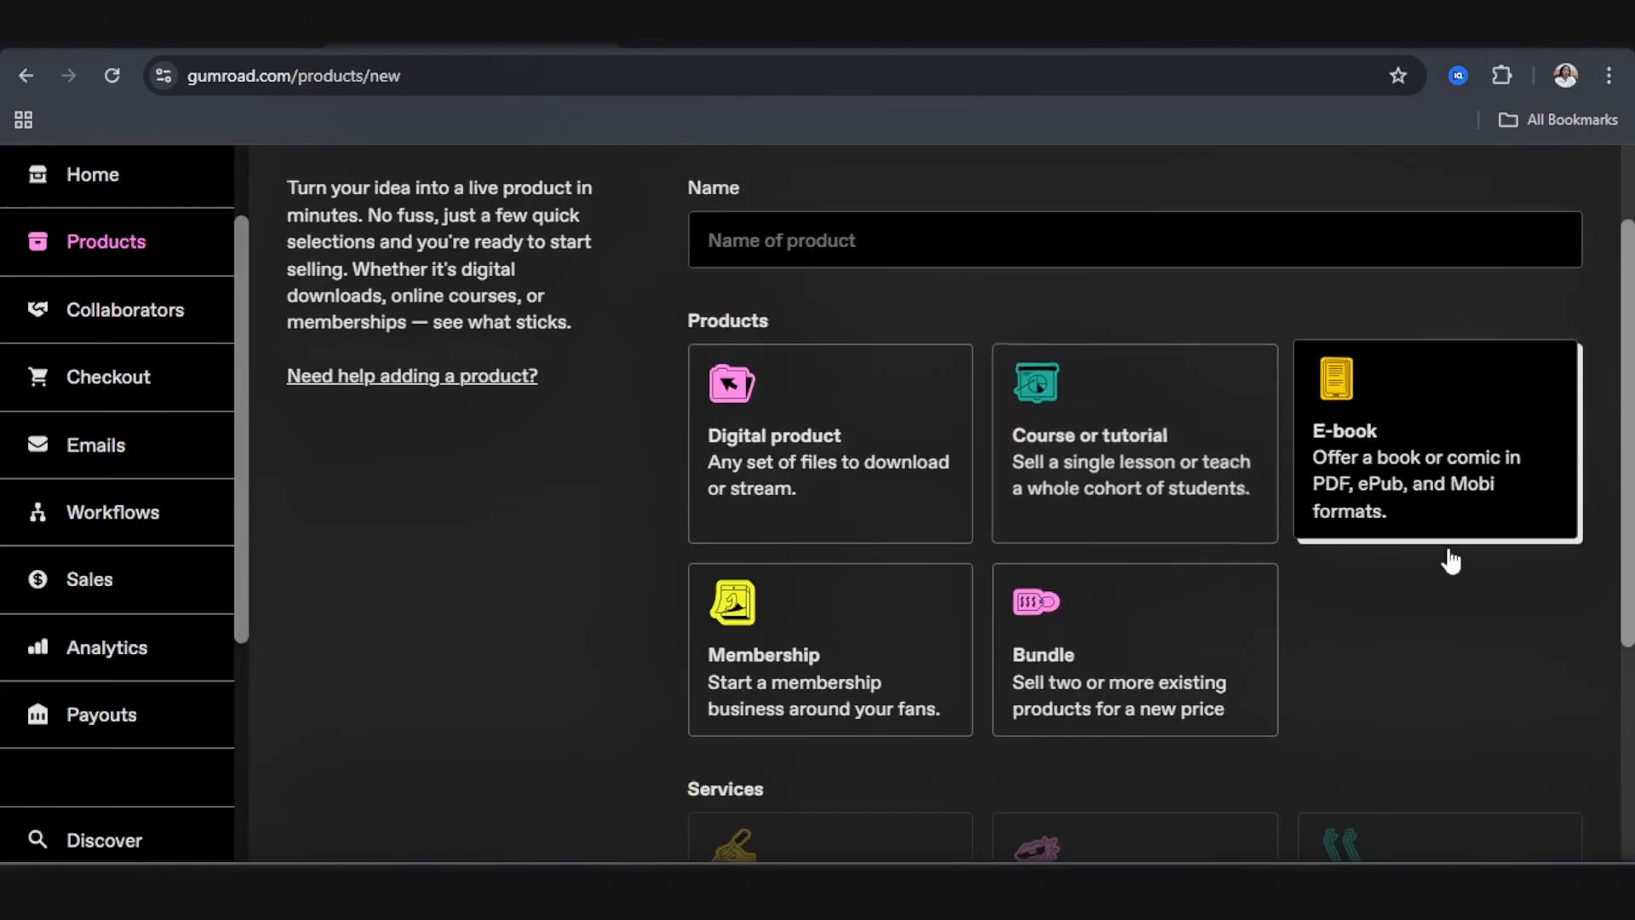
# Step: Name the e-book product "Glow Girl Guide: Get Clearer Skin Without Expensive Products or Complicated Routines" and set its price to $15
pyautogui.click(798, 240)
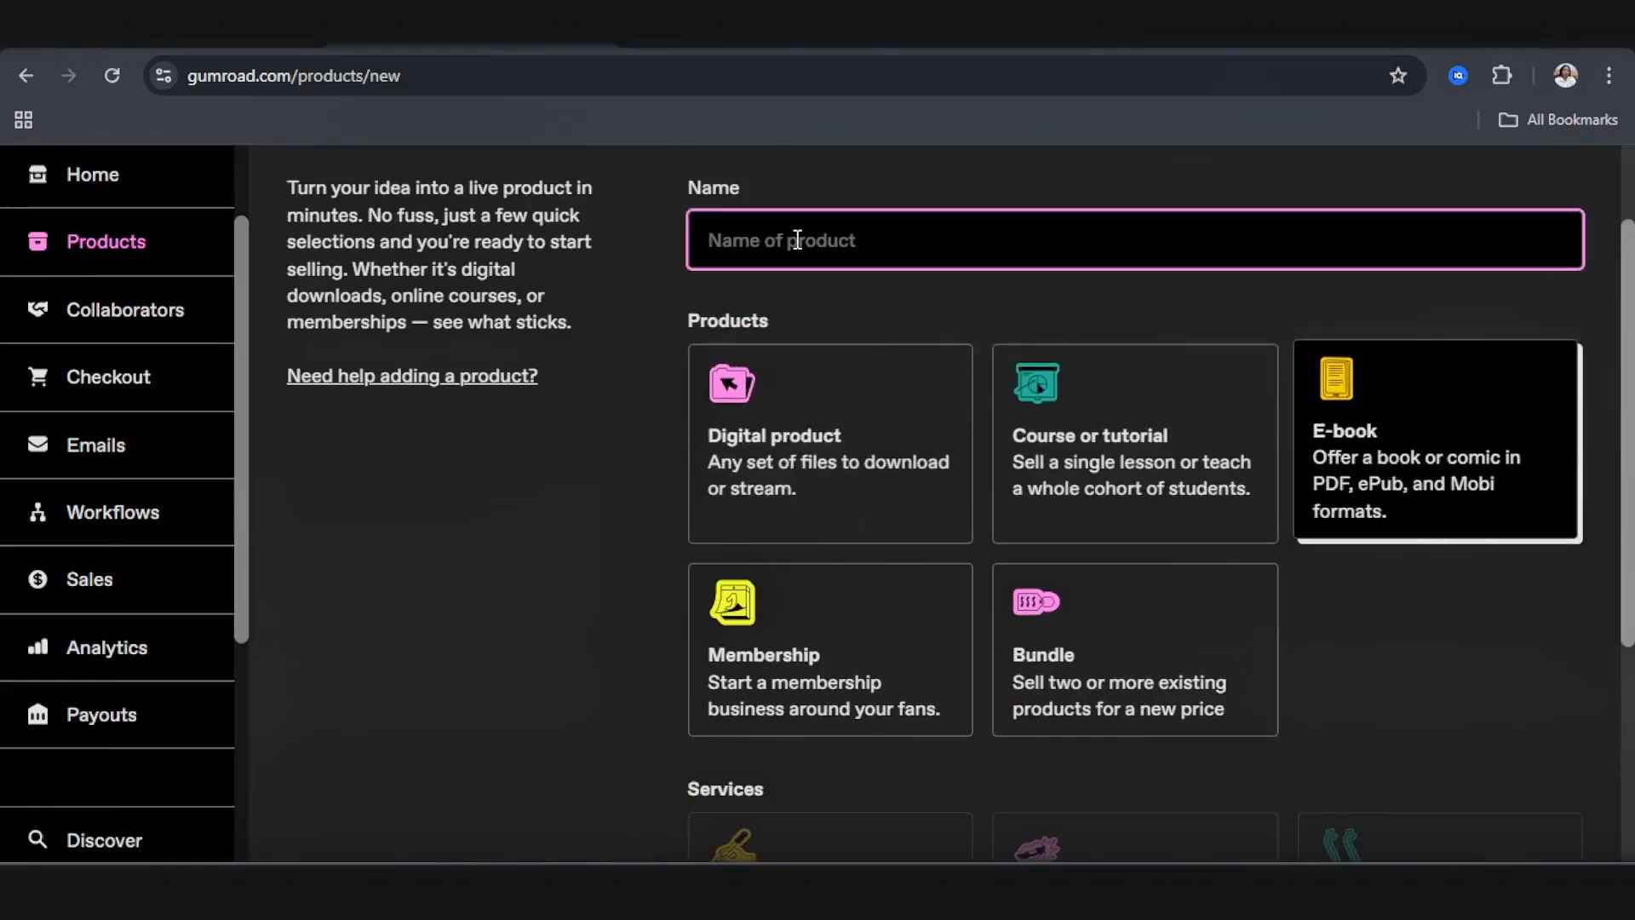
pyautogui.write('Glow Girl Guide: Get Clearer Skin Without Expensive Products or Complicated  Routines')
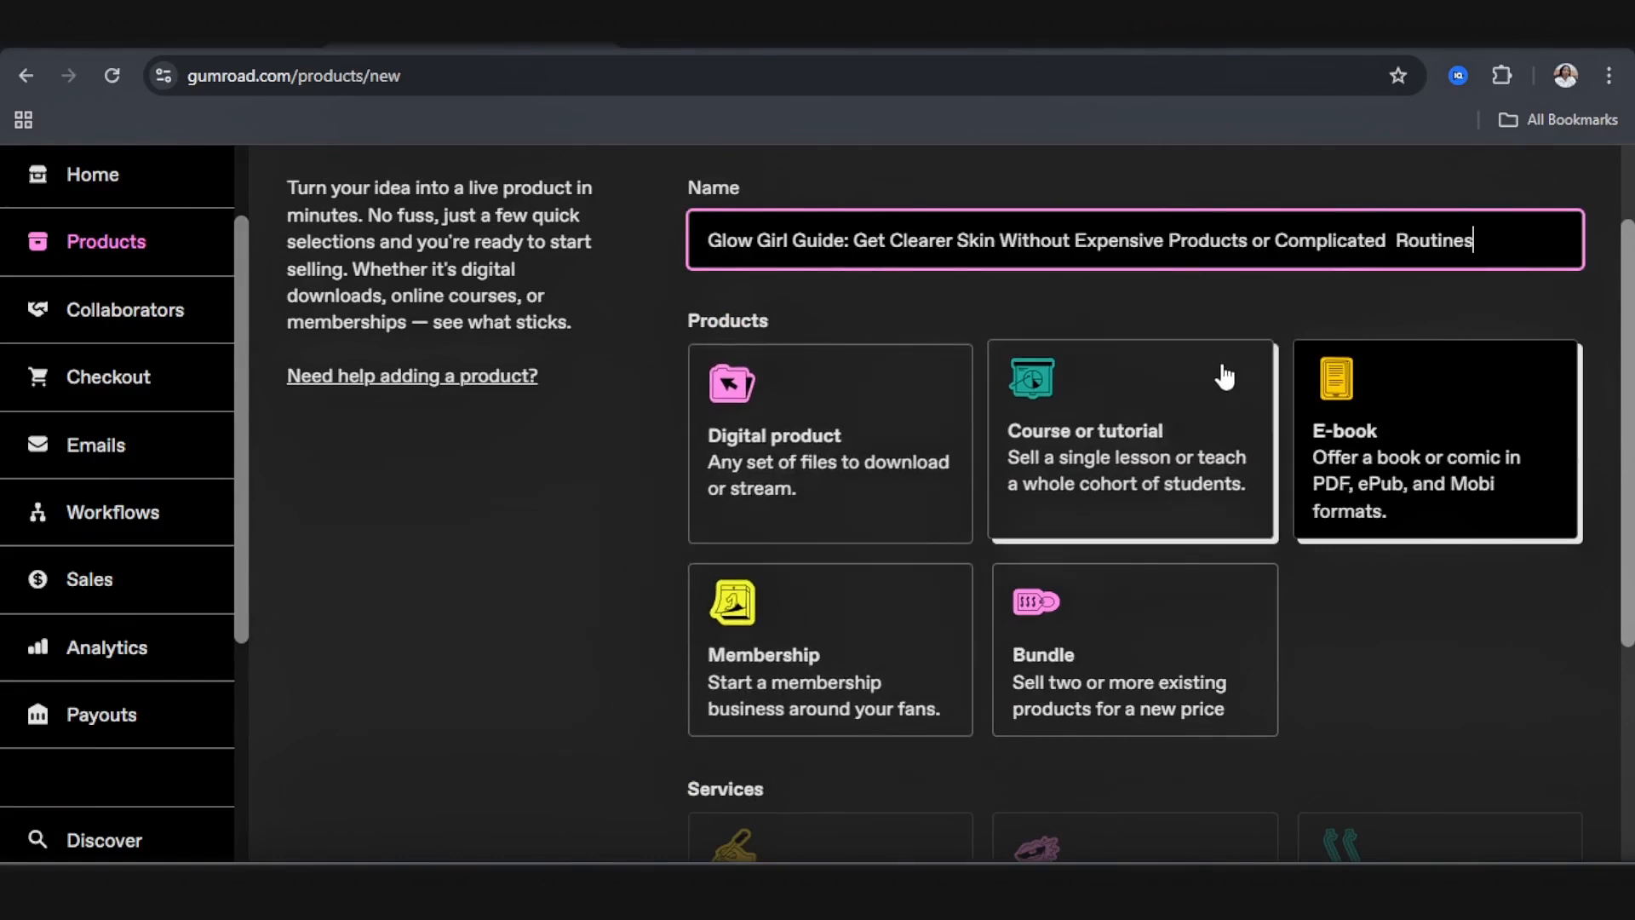
pyautogui.scroll(-3, 1190, 409)
pyautogui.scroll(-2, 1134, 474)
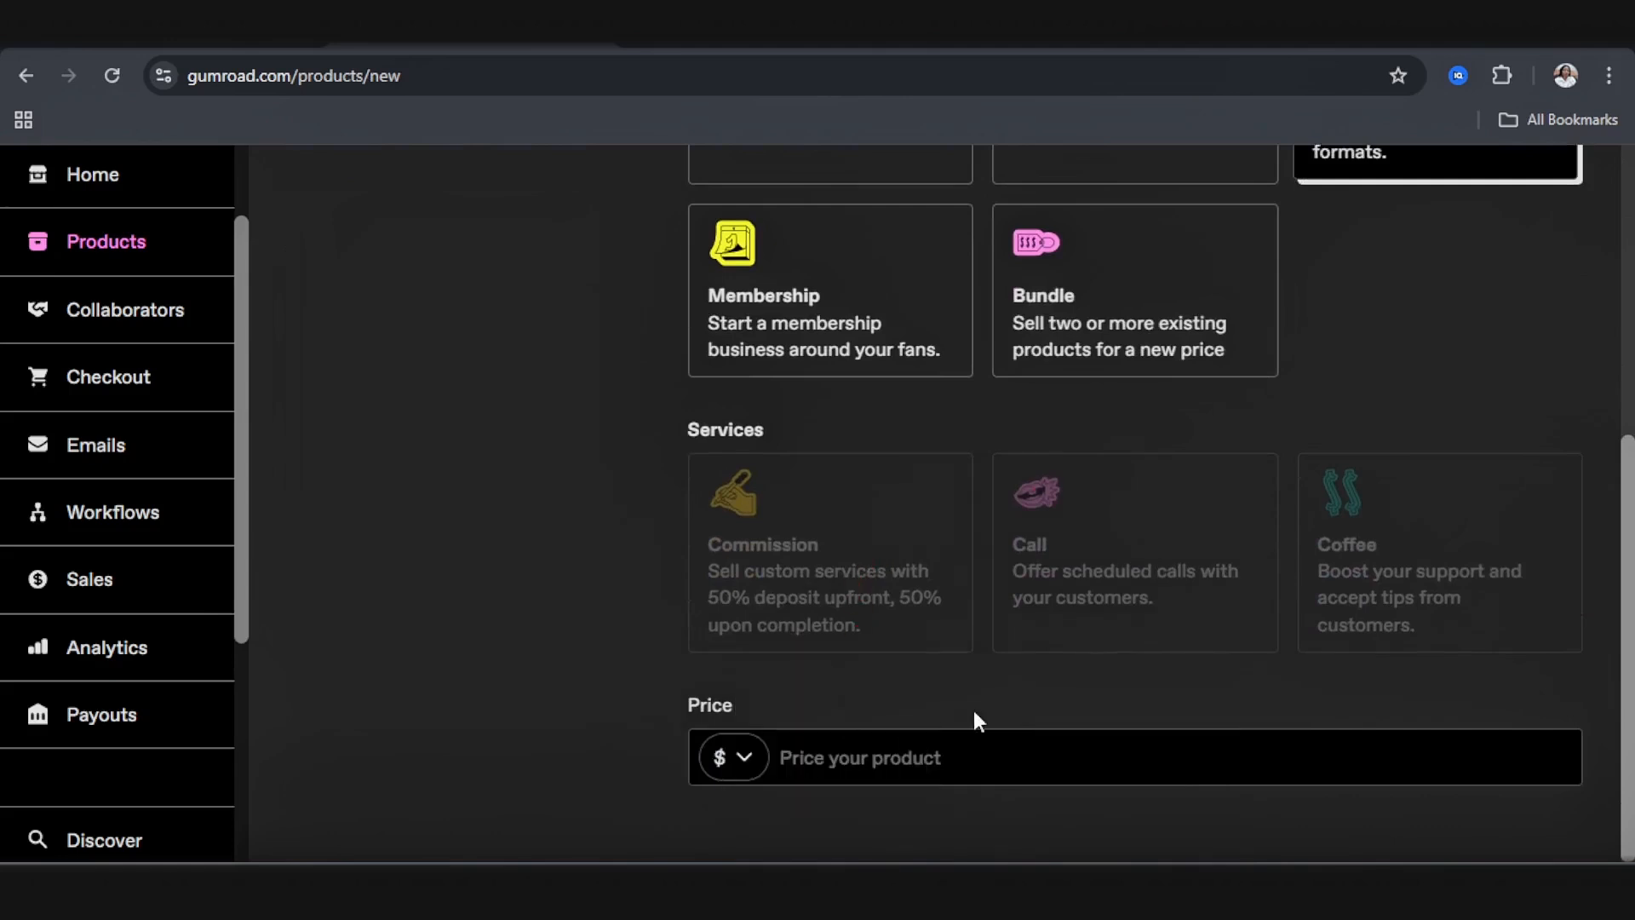
pyautogui.click(938, 759)
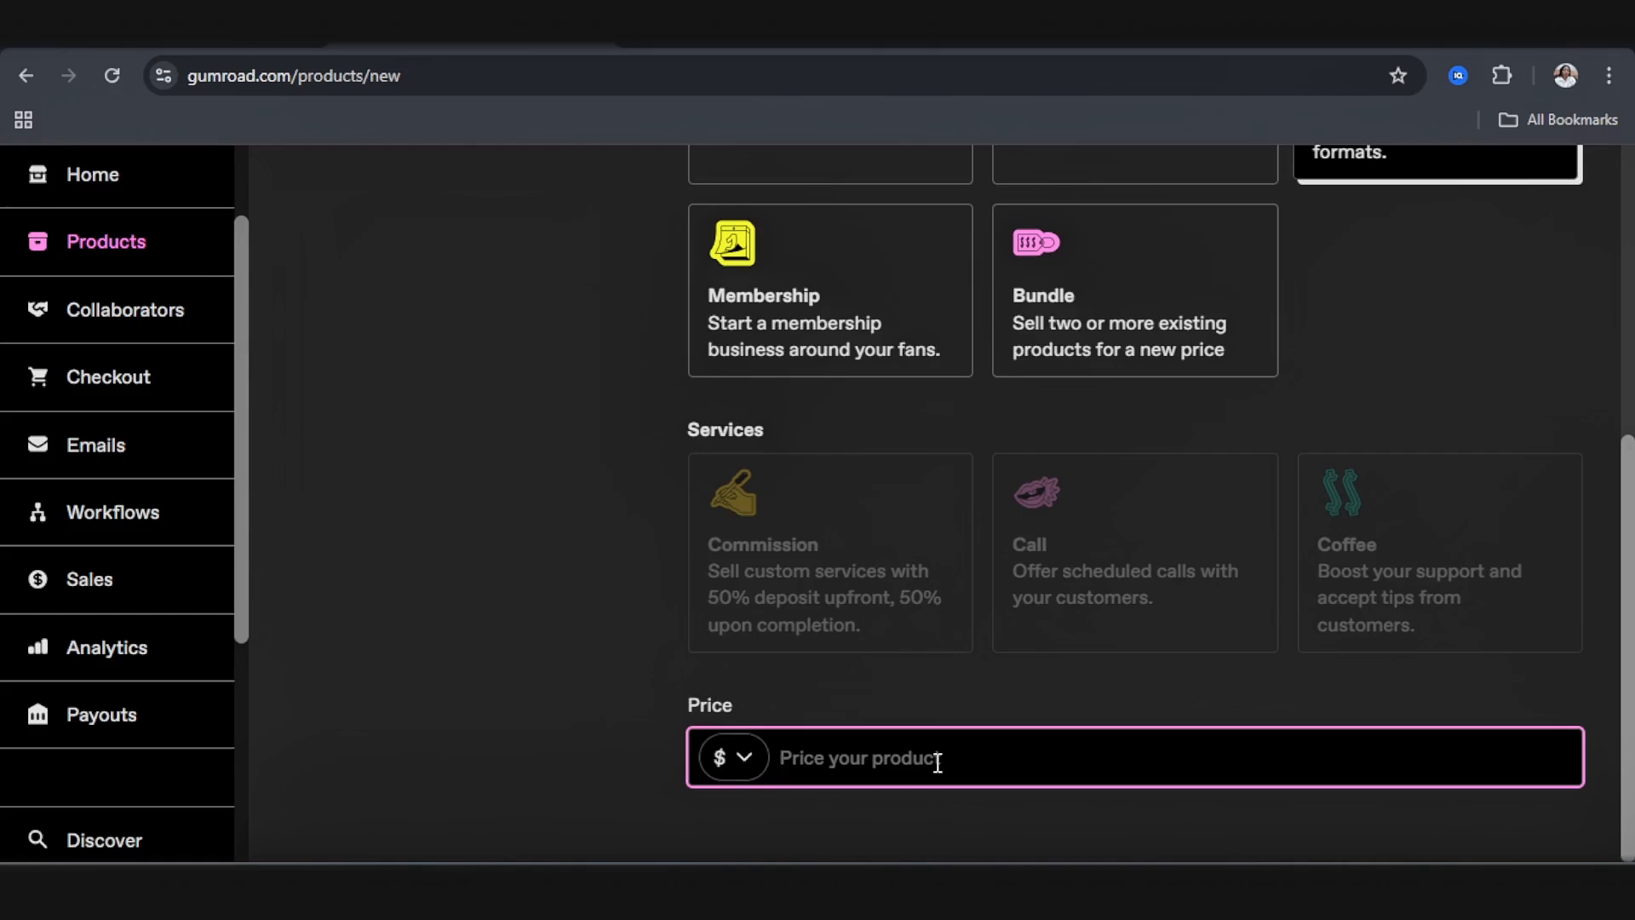
pyautogui.write('15')
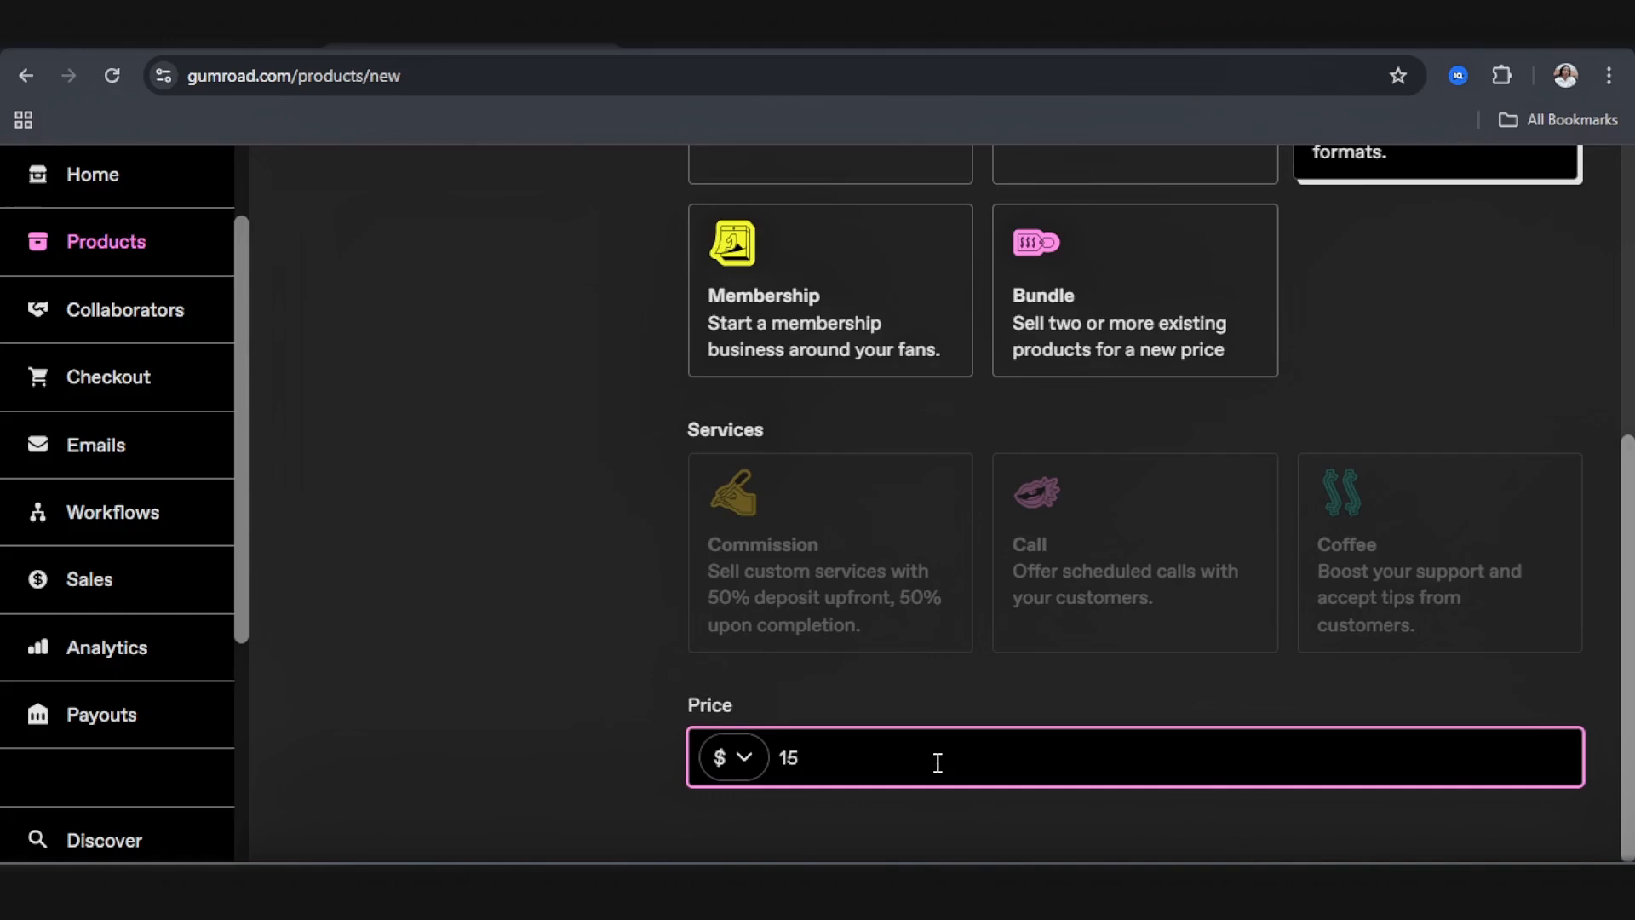
# Step: Continue to customizing the e-book product and paste the prepared sales copy into its description
pyautogui.scroll(6, 903, 767)
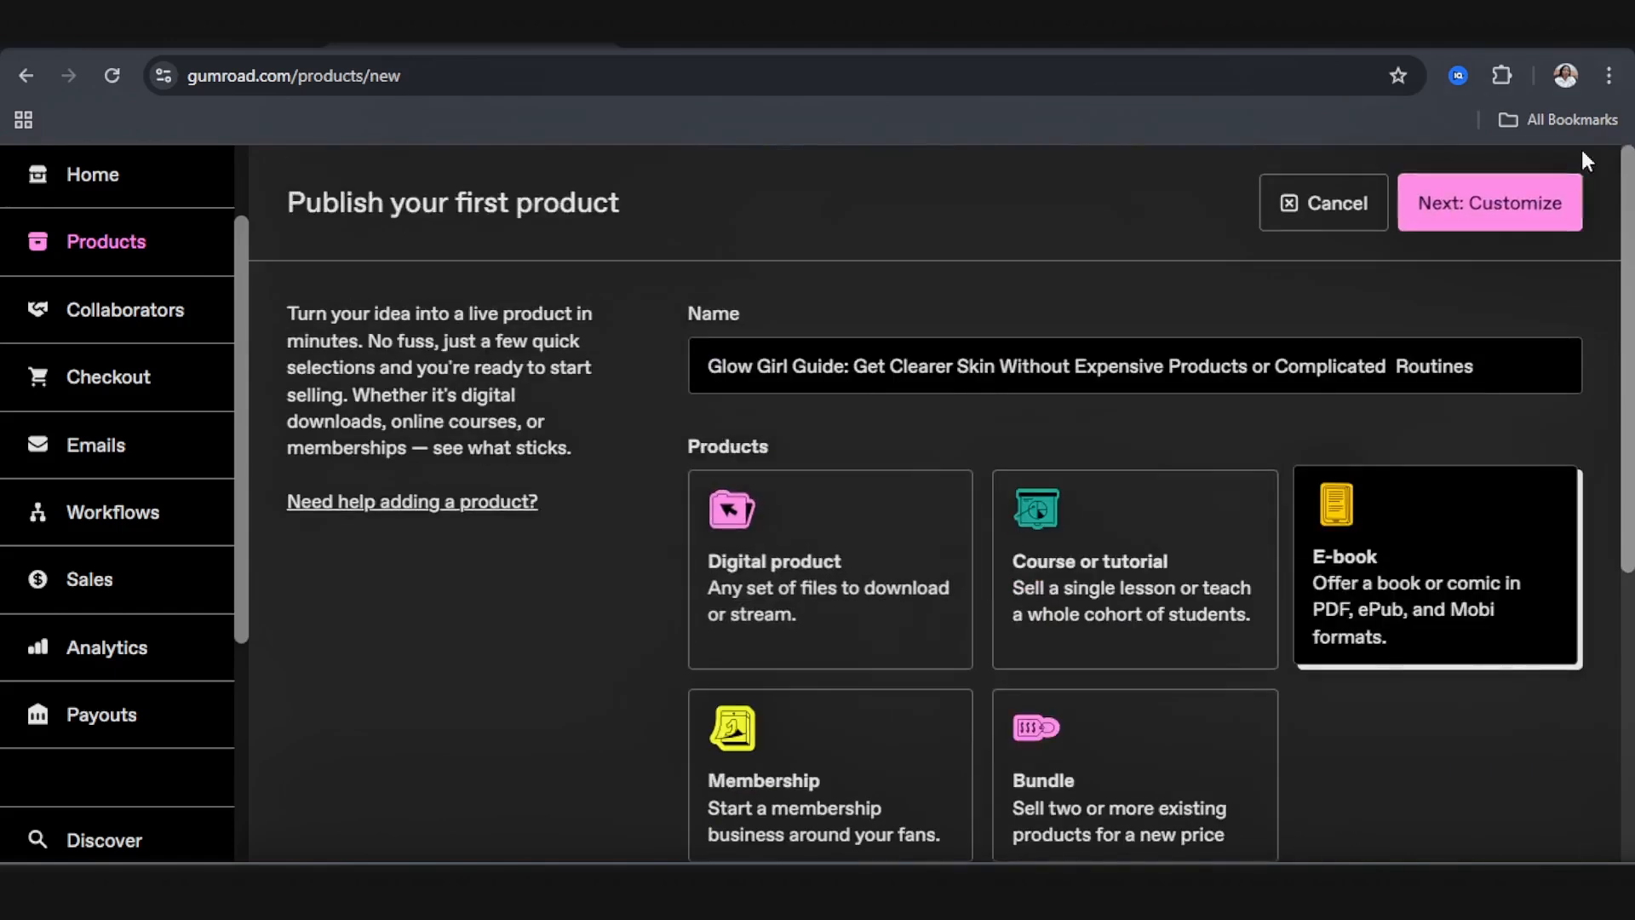
pyautogui.click(1489, 197)
pyautogui.scroll(-3, 551, 273)
pyautogui.scroll(4, 455, 493)
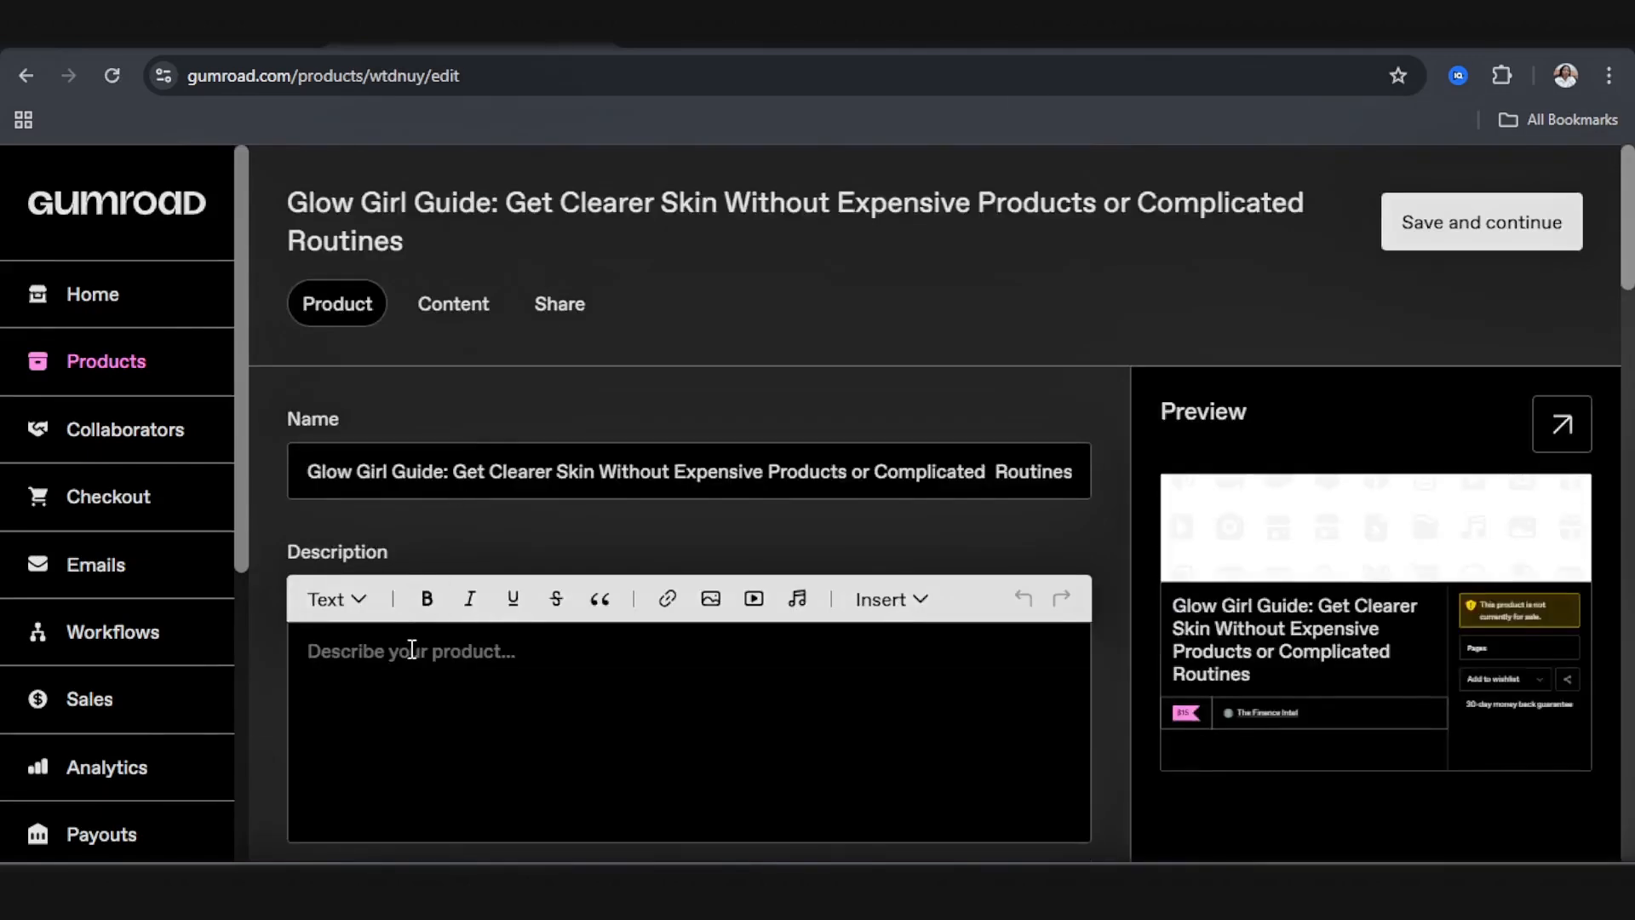
pyautogui.click(415, 661)
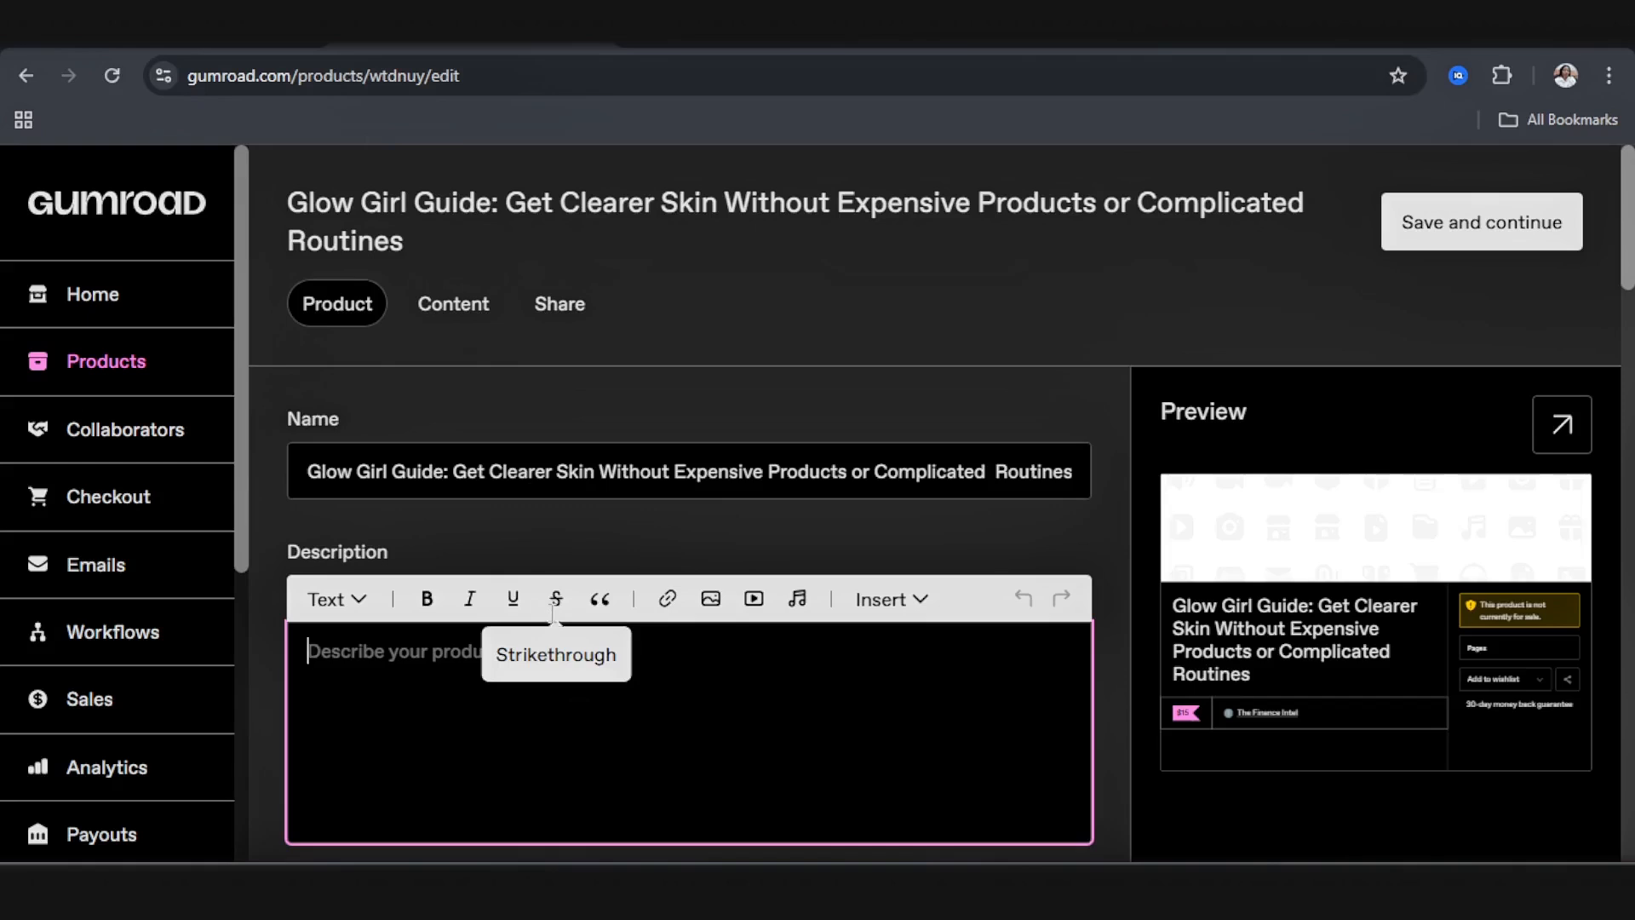
pyautogui.hotkey('ctrl', 'v')
# Step: Read through the pasted description from its opening sections to the closing call to start the glow-up journey
pyautogui.scroll(10, 628, 529)
pyautogui.scroll(12, 627, 529)
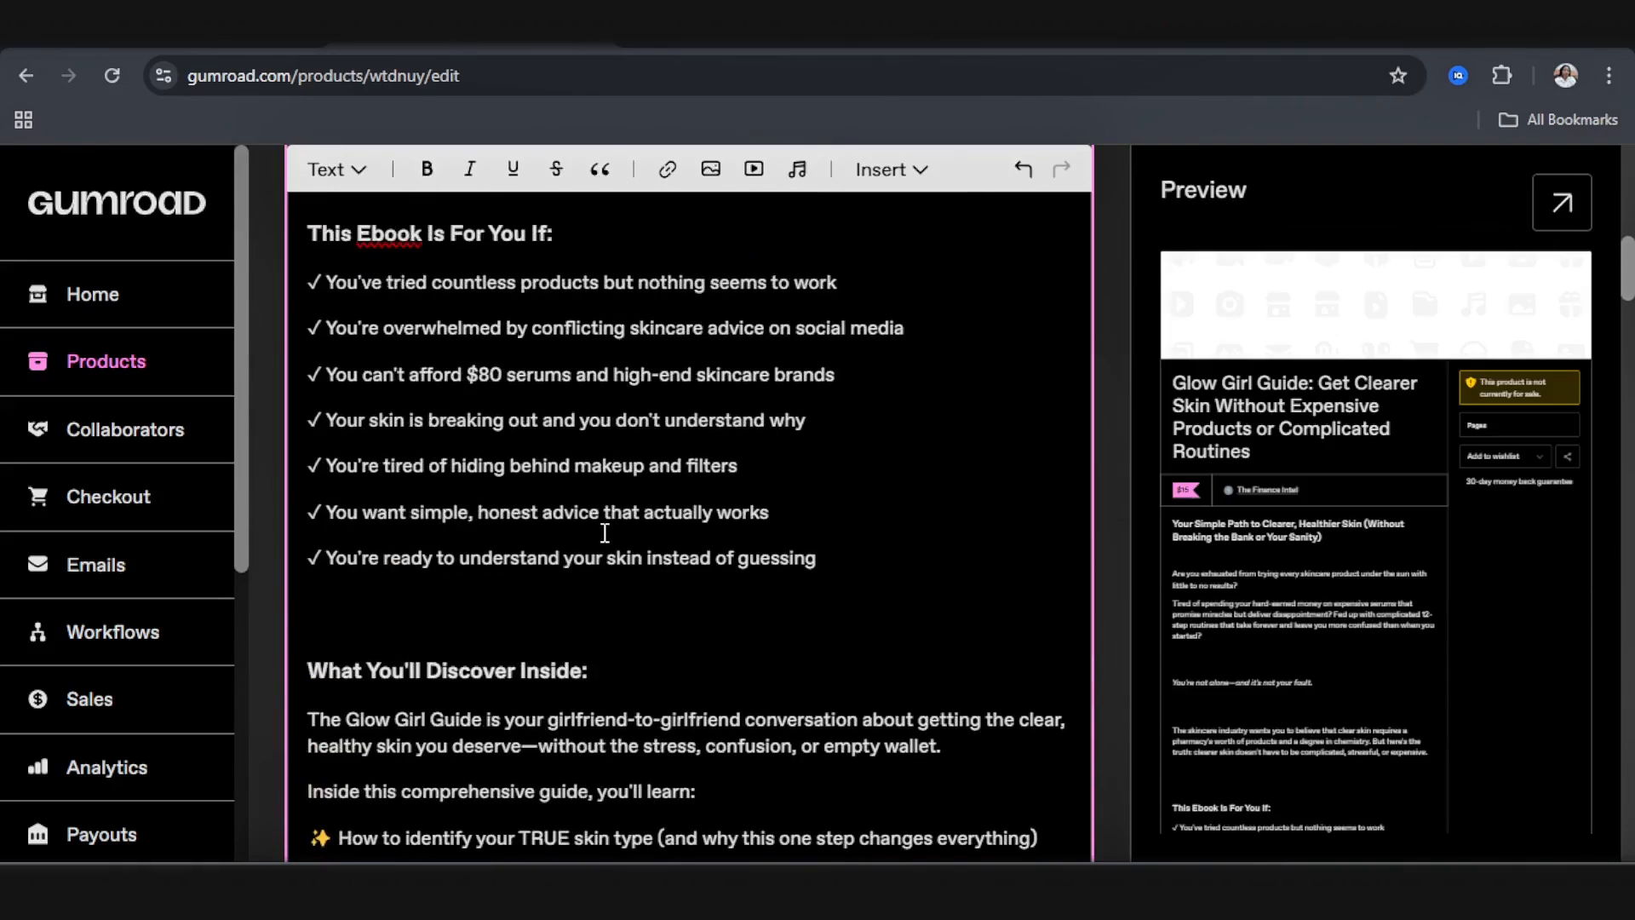
pyautogui.scroll(8, 604, 533)
pyautogui.scroll(-20, 604, 533)
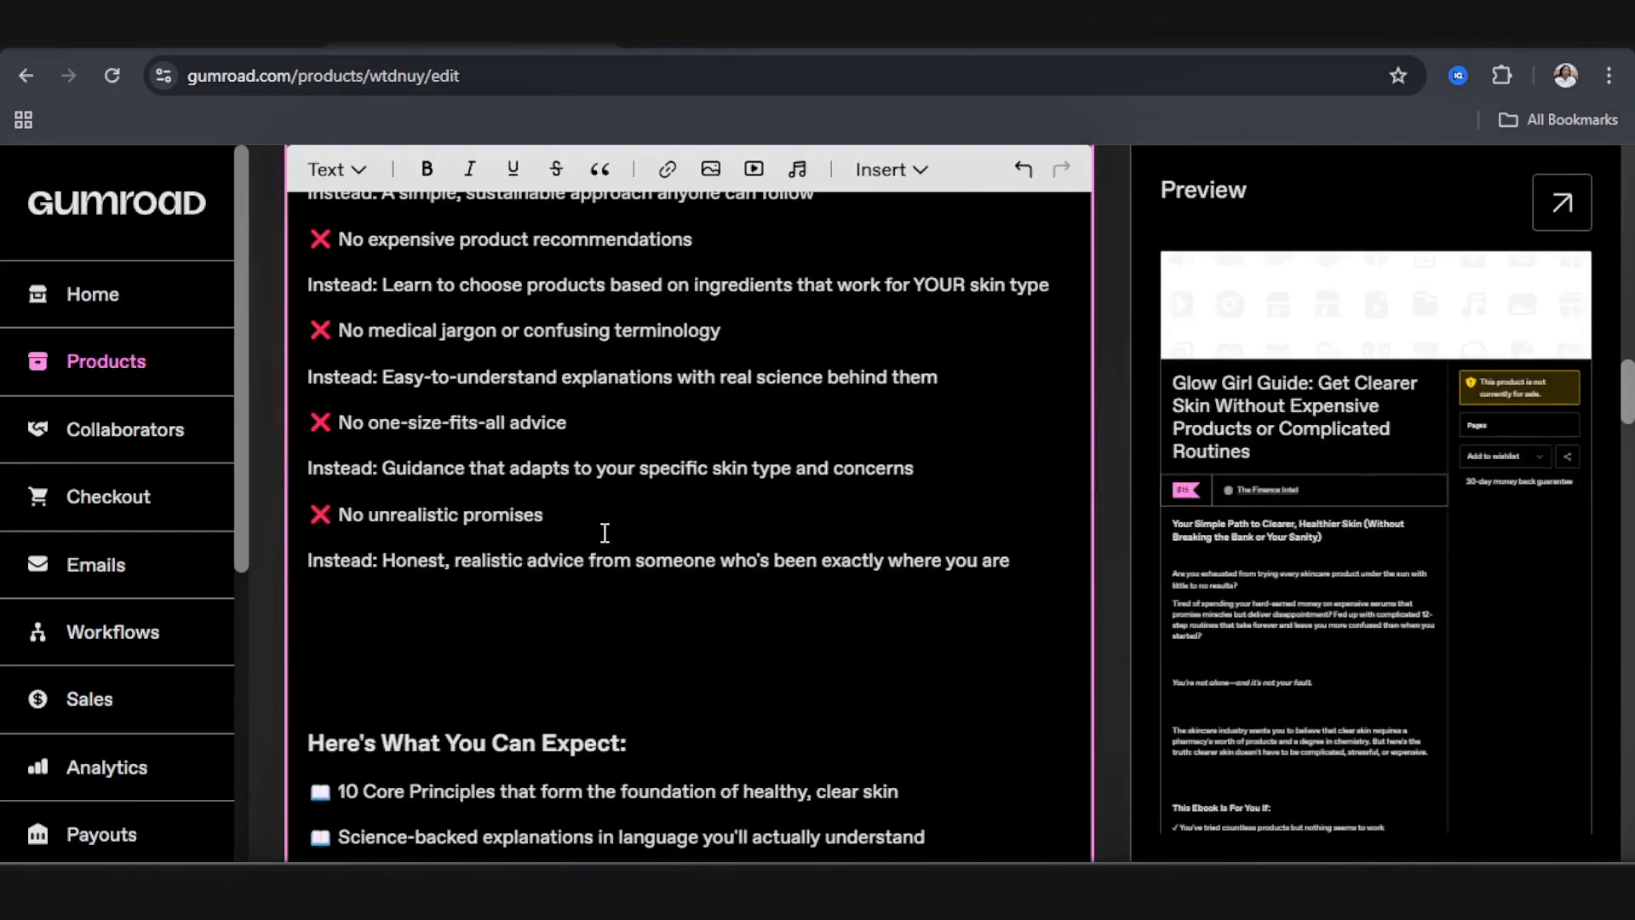
pyautogui.scroll(-10, 605, 533)
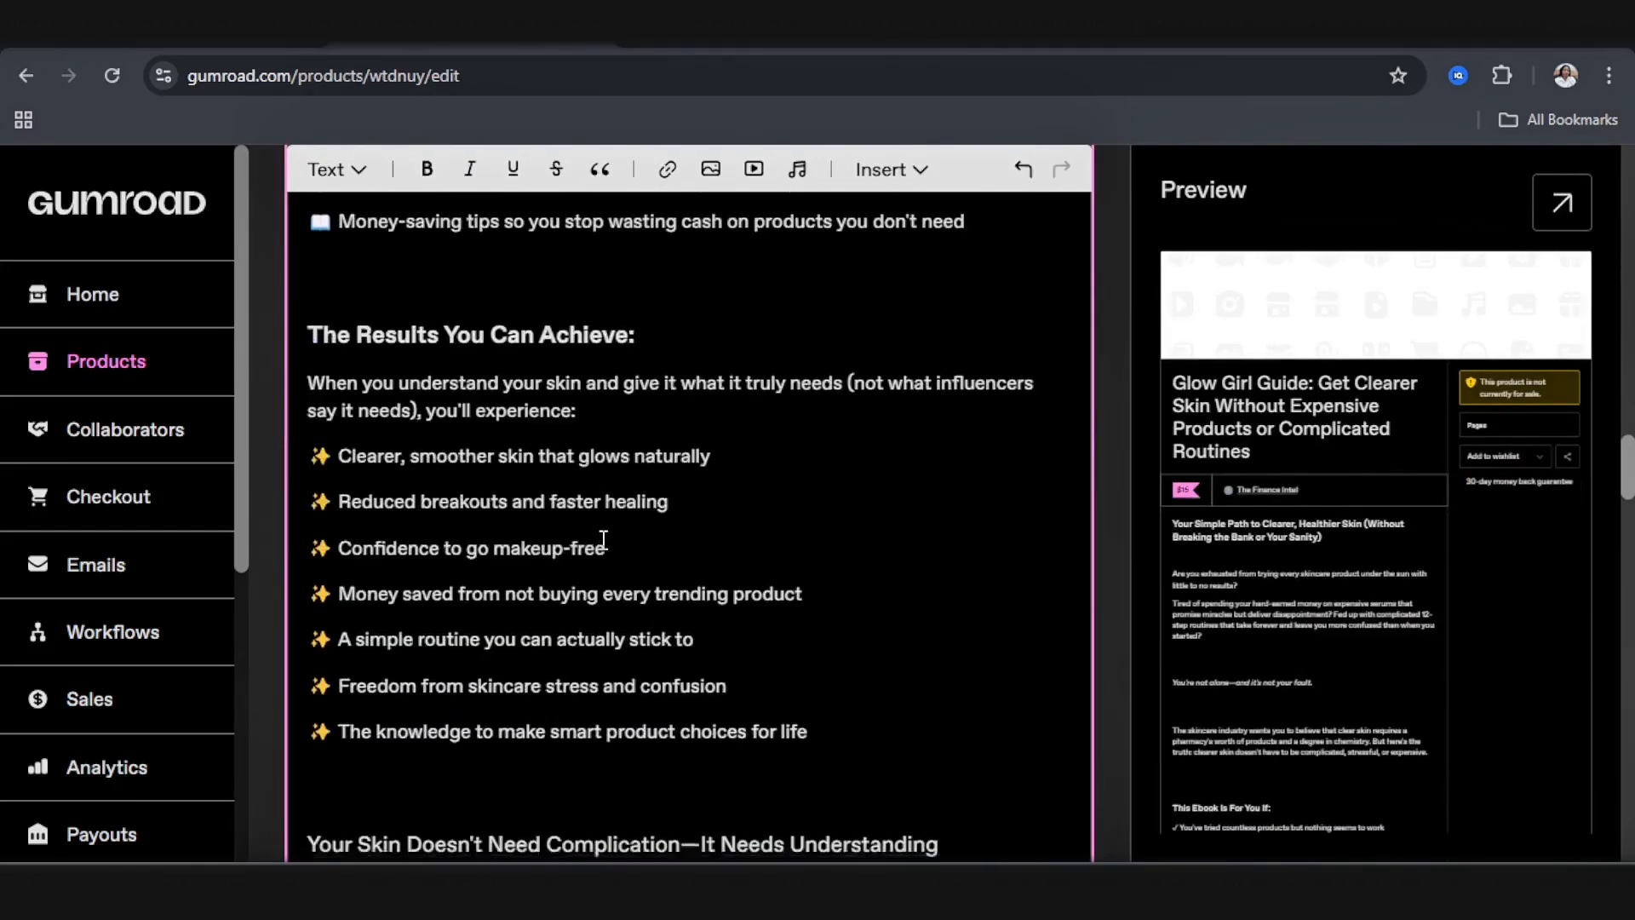
pyautogui.scroll(-10, 603, 540)
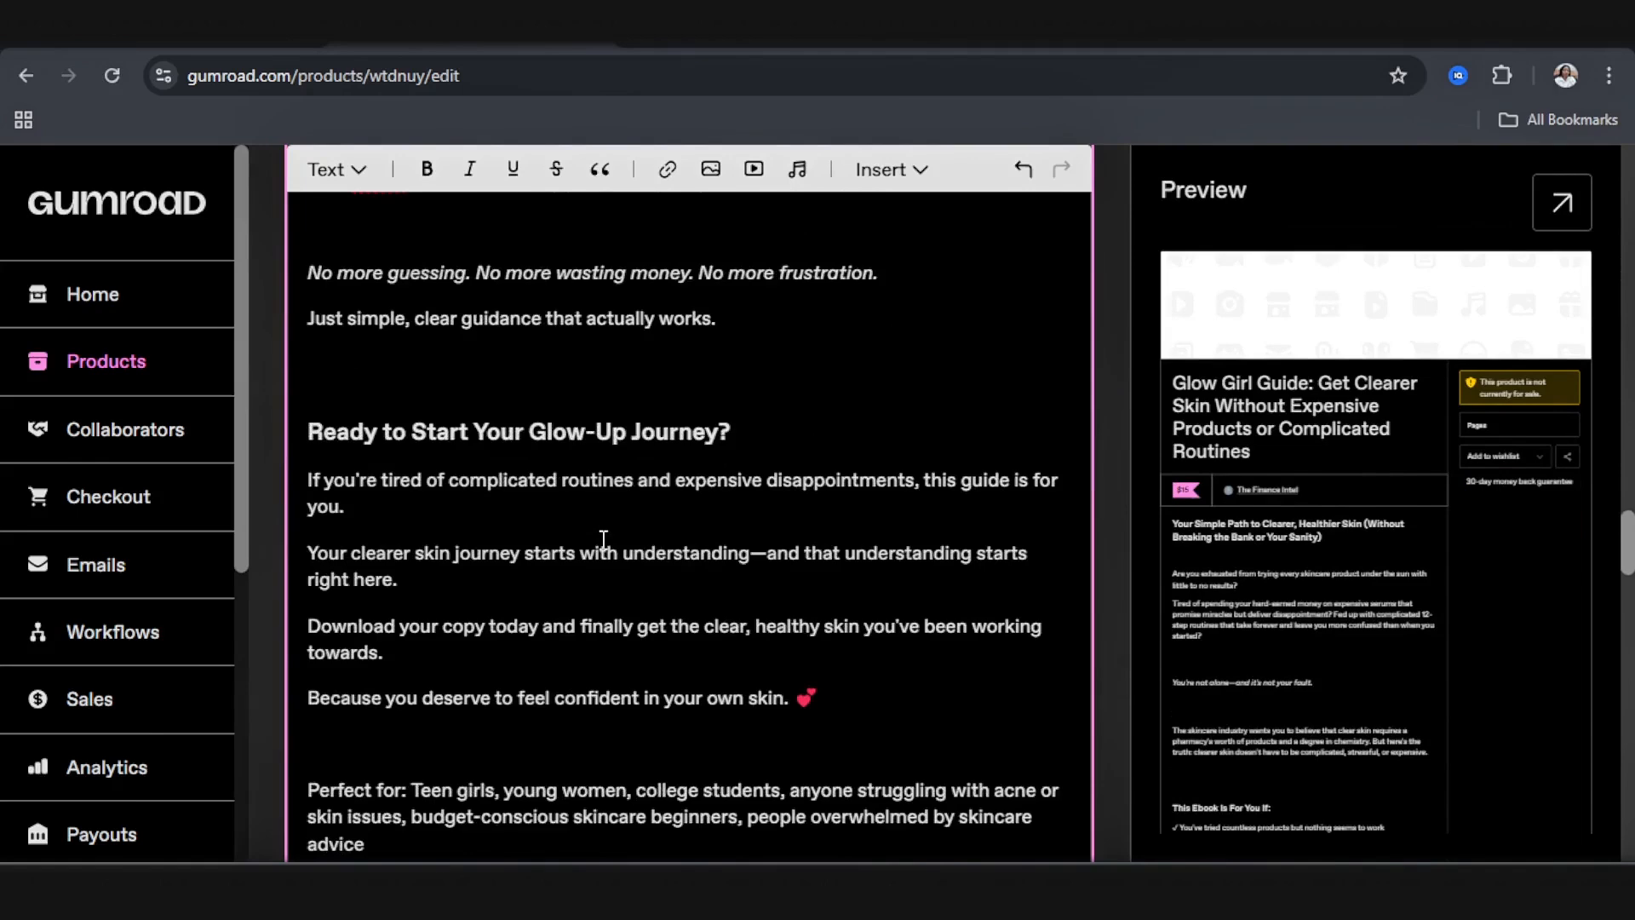
pyautogui.scroll(-10, 603, 540)
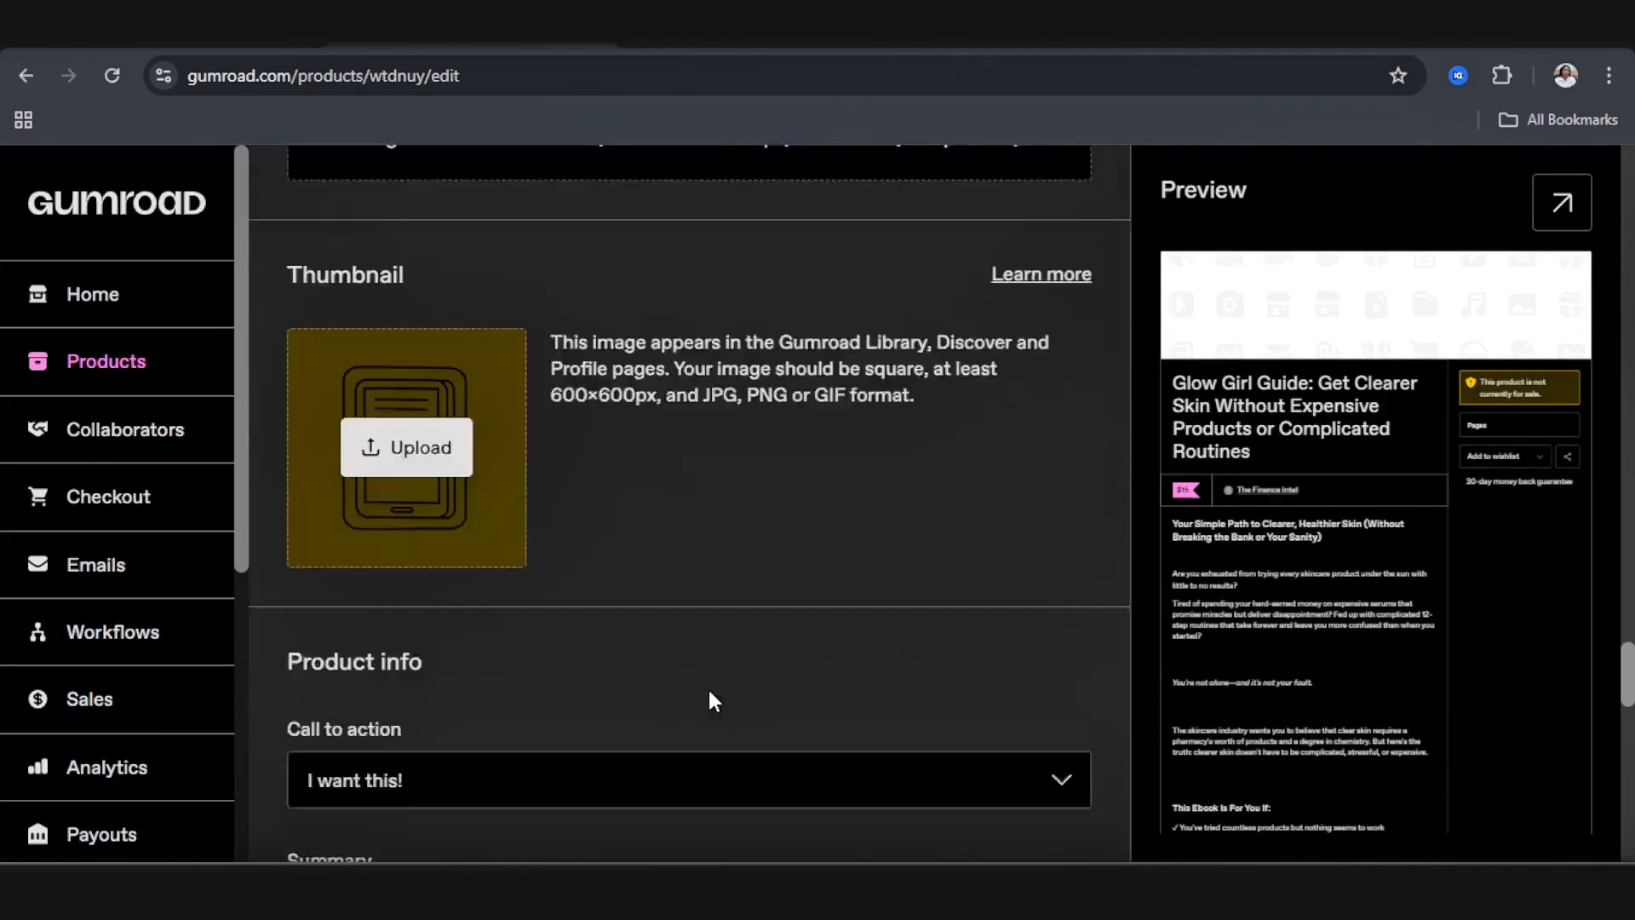
# Step: Set the custom ending of the product's URL to "glowgirl"
pyautogui.scroll(5, 707, 698)
pyautogui.scroll(1, 610, 437)
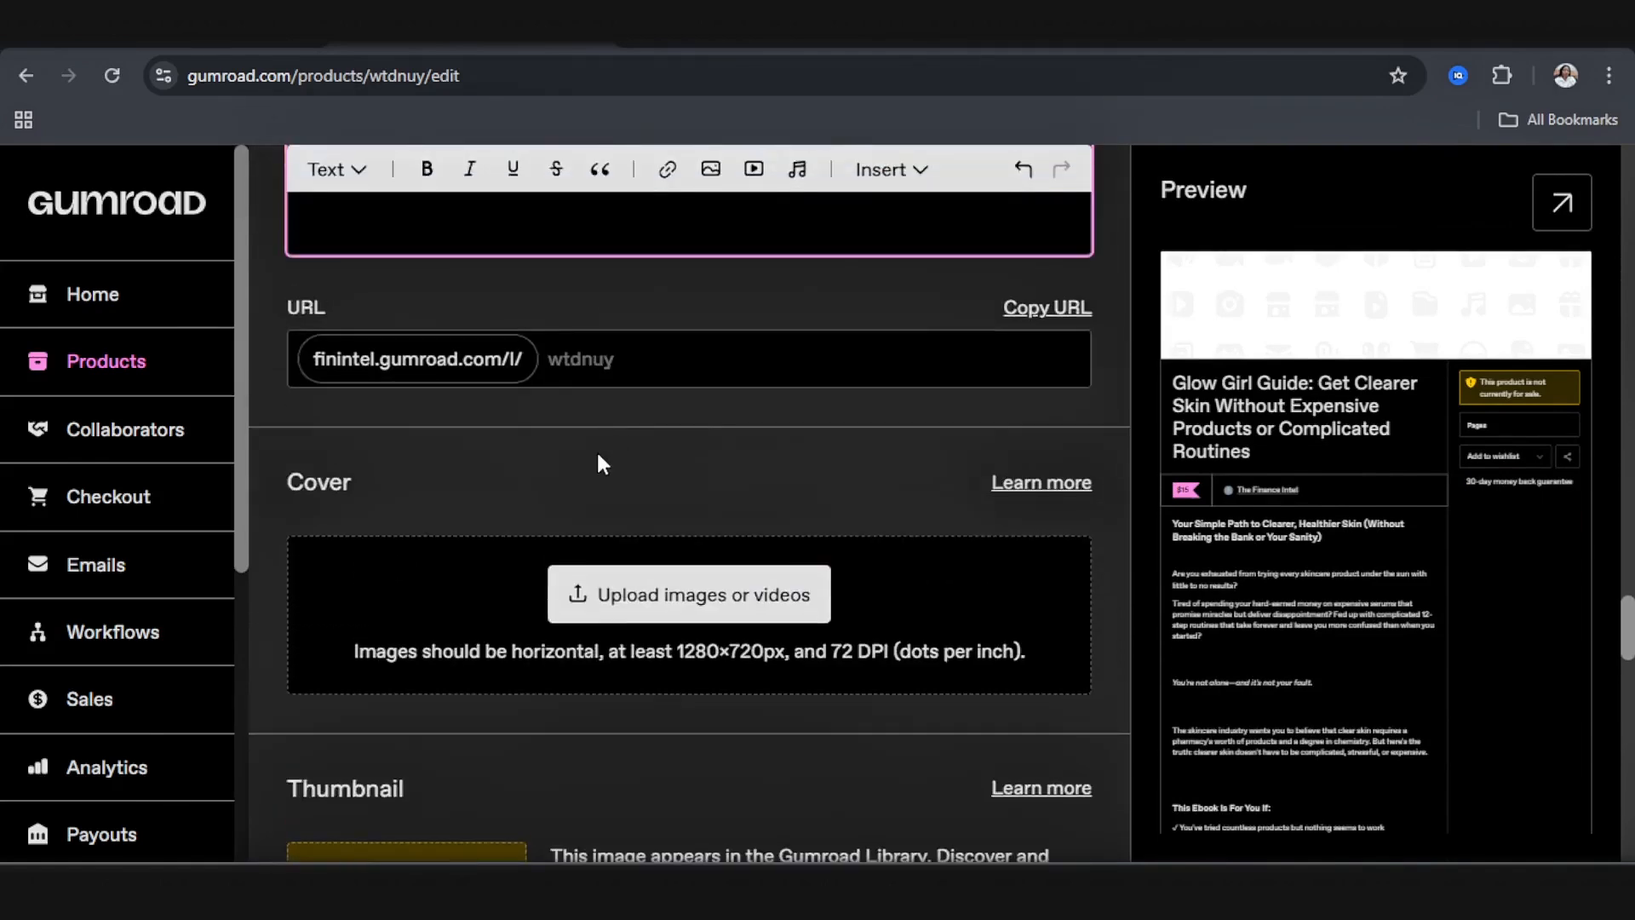
pyautogui.click(652, 361)
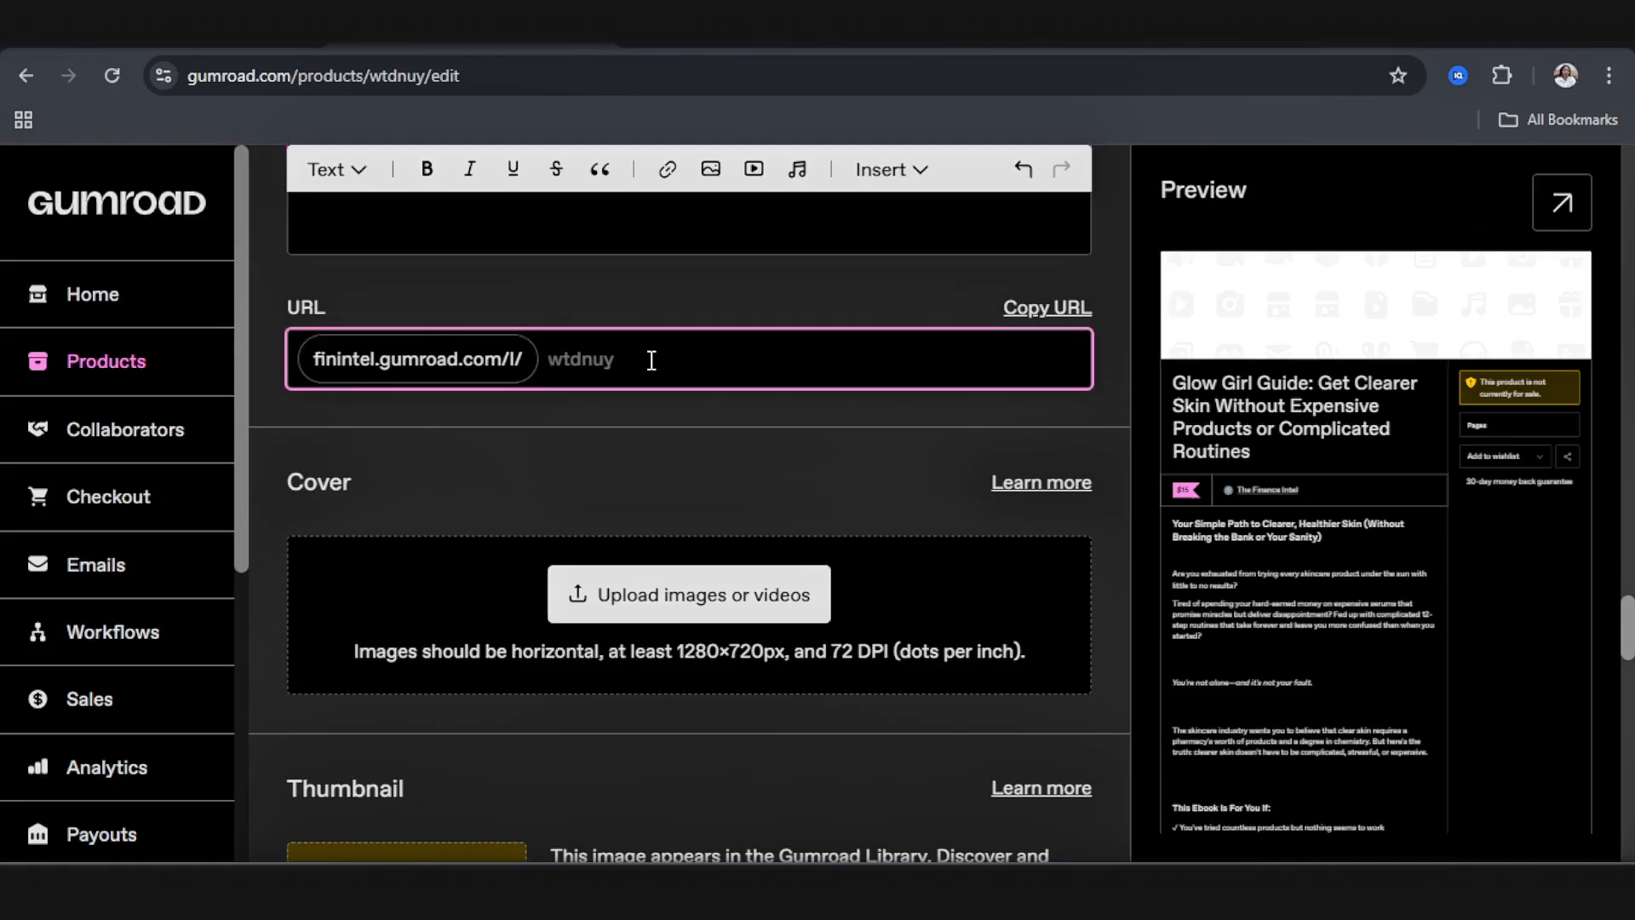
pyautogui.write('glowgirl')
# Step: Add the Glow Girl Guide cover and thumbnail images, and choose "I want this!" as the call to action
pyautogui.scroll(-3, 664, 396)
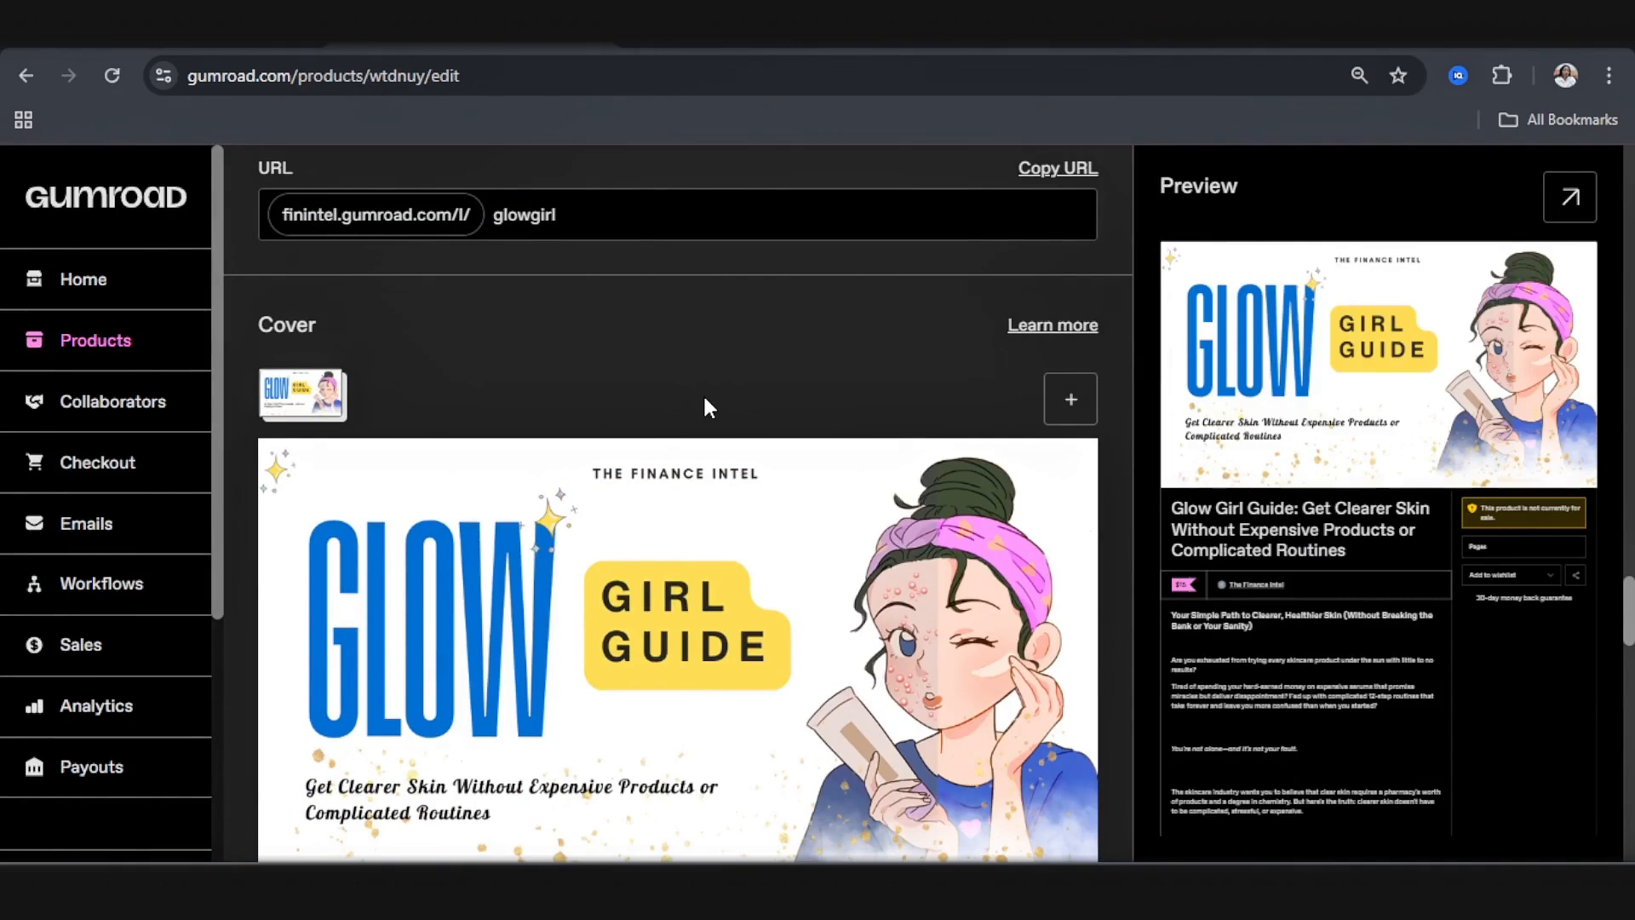
pyautogui.scroll(-5, 703, 402)
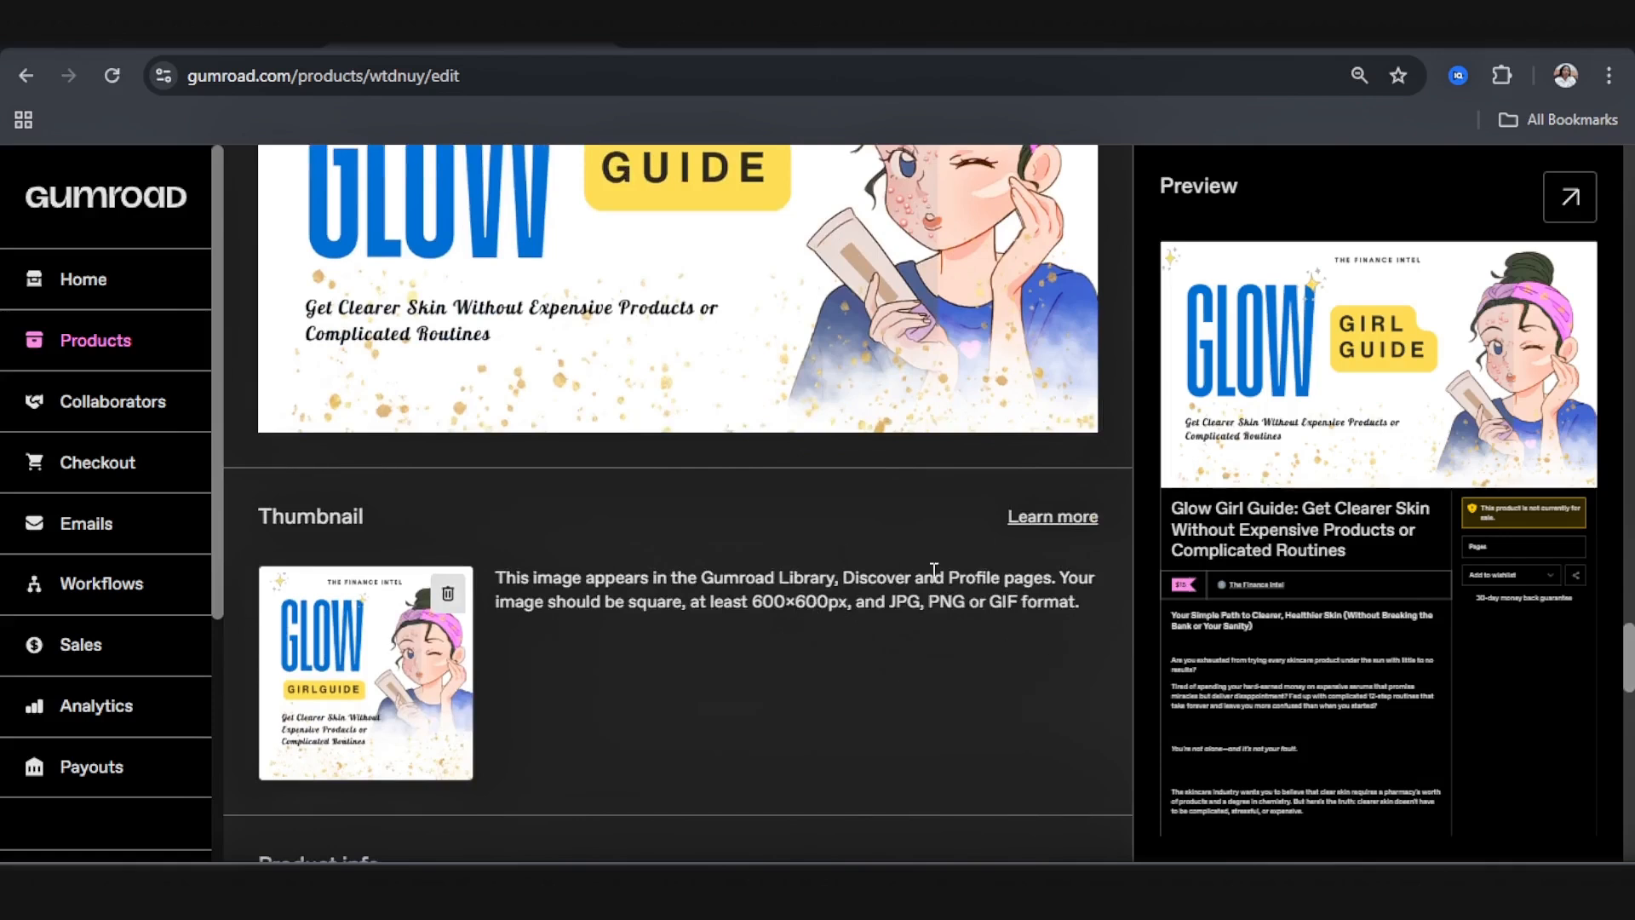
pyautogui.scroll(-4, 444, 694)
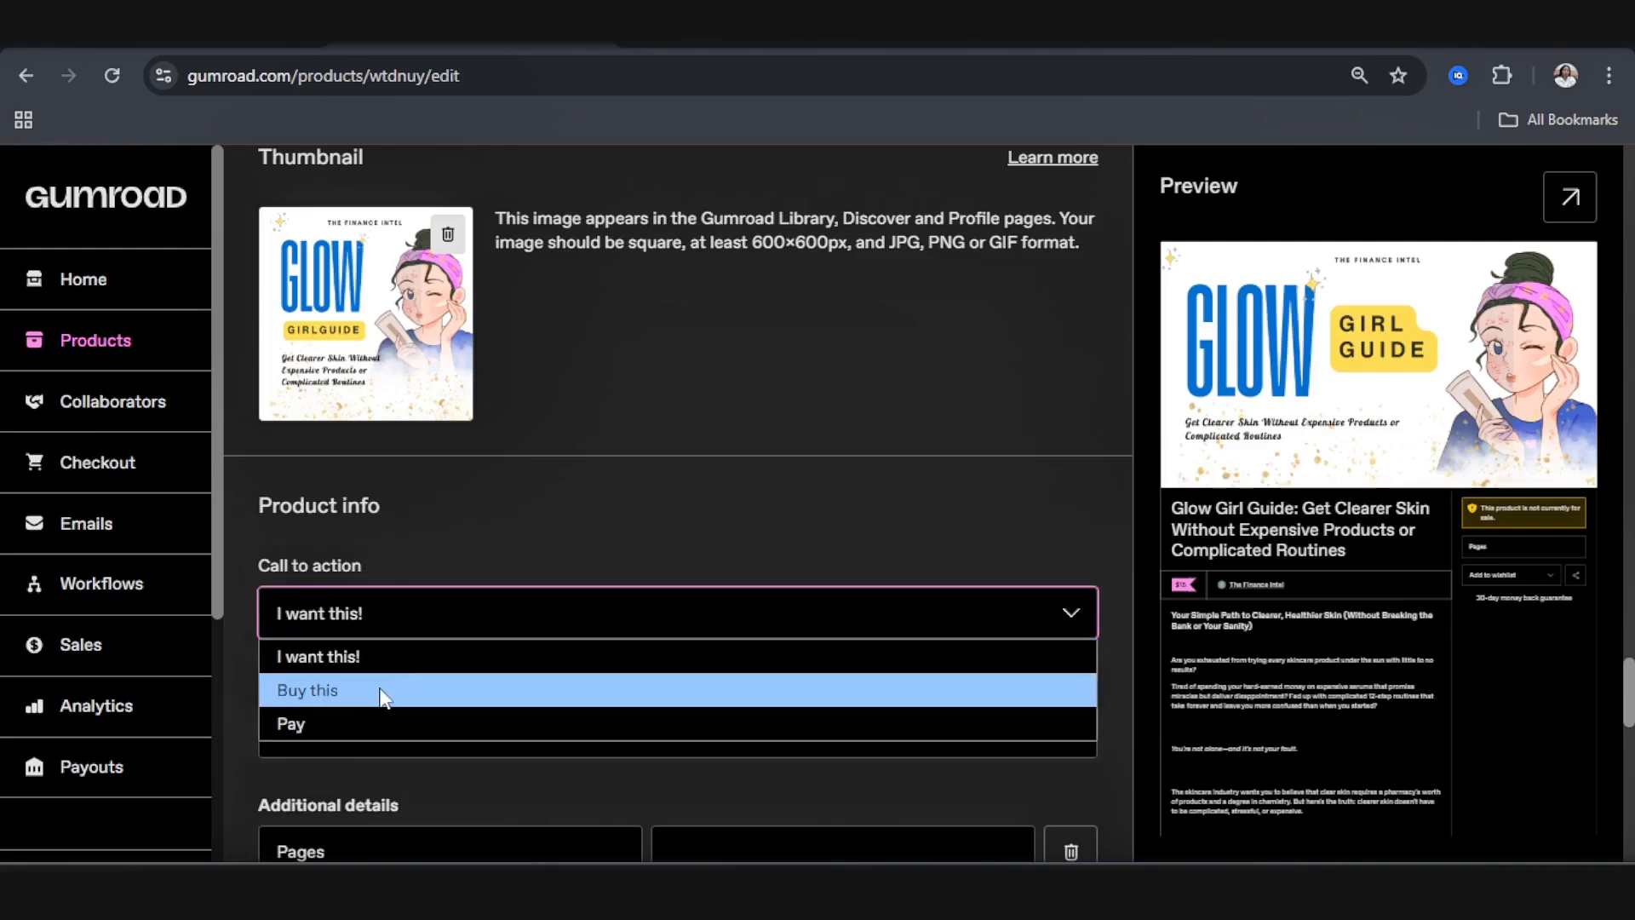
pyautogui.click(345, 656)
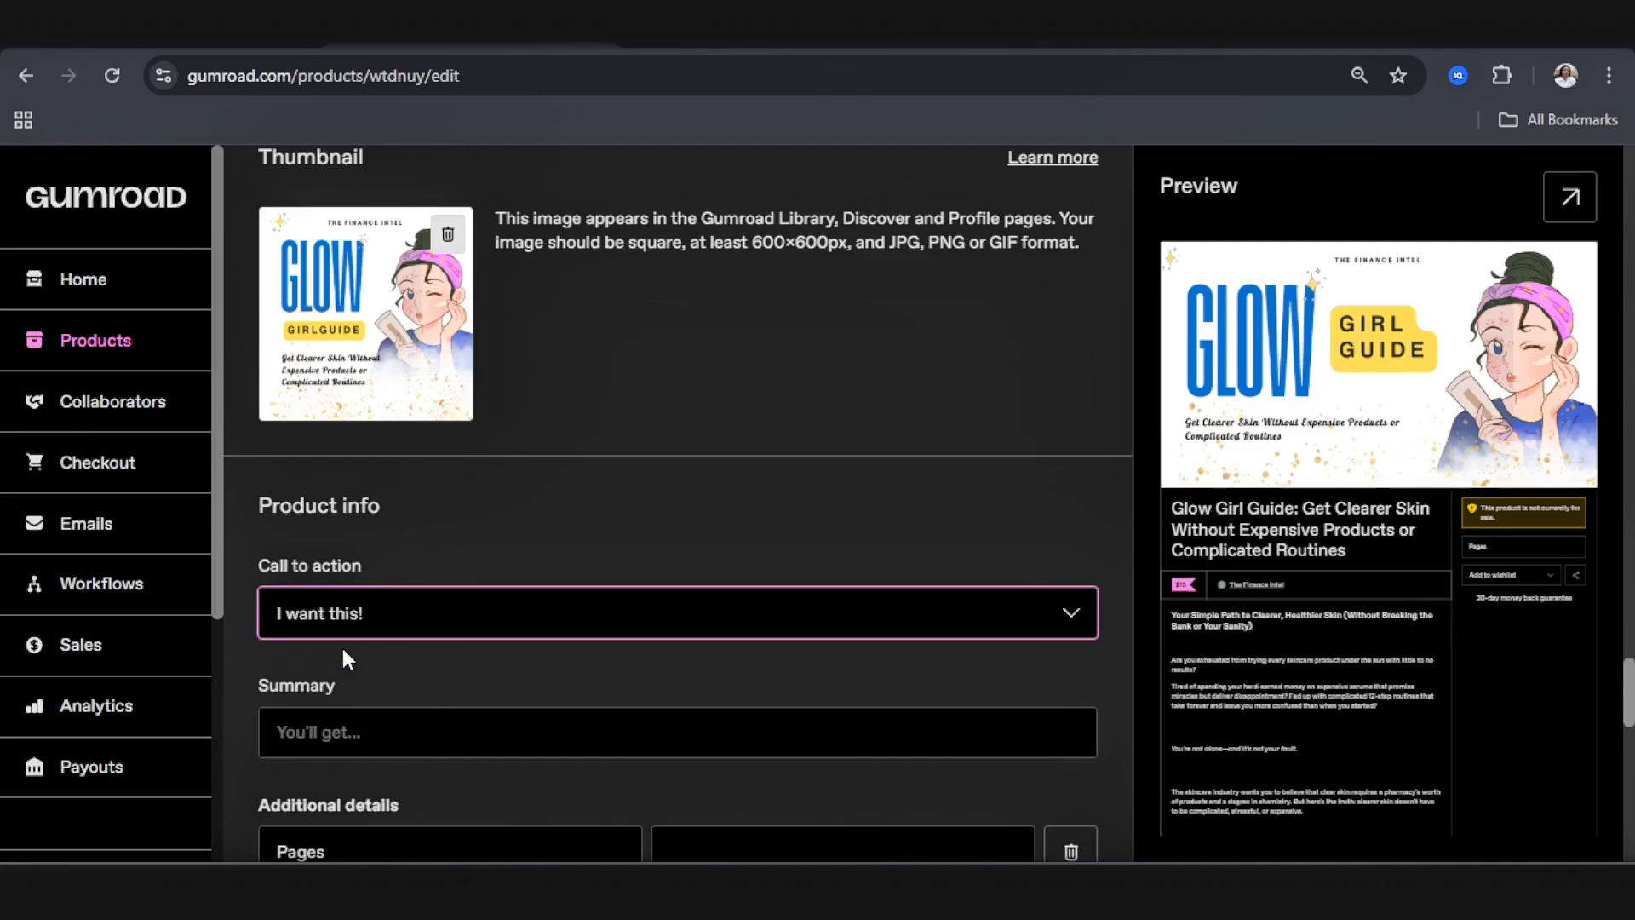
# Step: Enter the summary "You'll get a Digital PDF Ebook containing 10 comprehensive principles + actionable conclusion to aid your journey to a healthy and clear skin"
pyautogui.click(332, 731)
pyautogui.scroll(1, 508, 654)
pyautogui.scroll(-4, 508, 656)
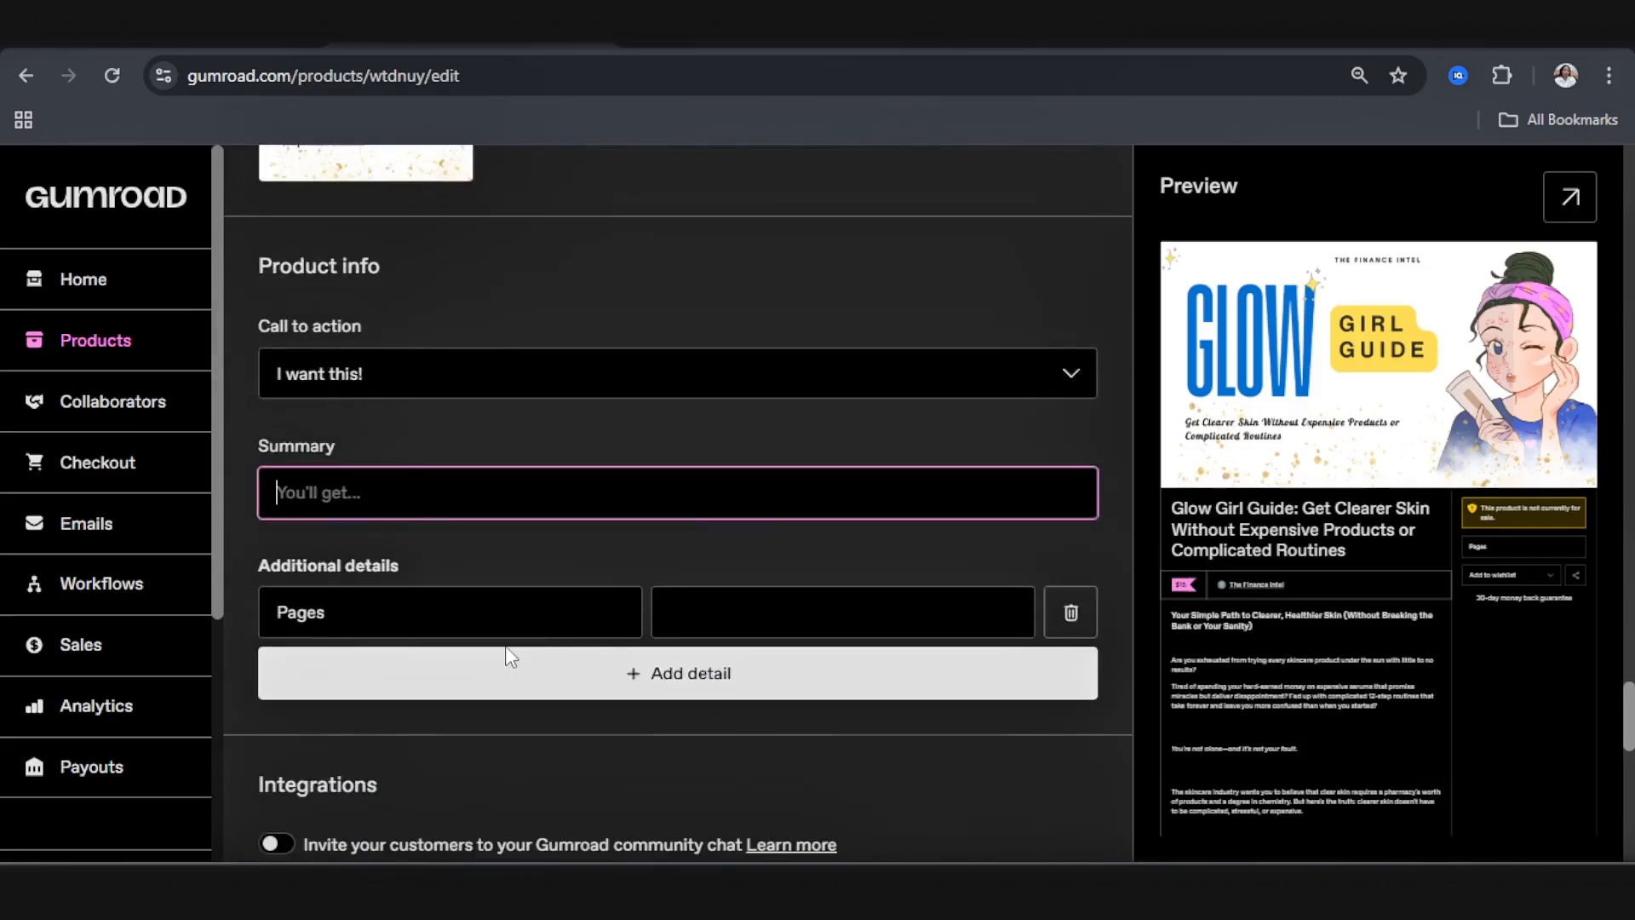
pyautogui.scroll(1, 510, 656)
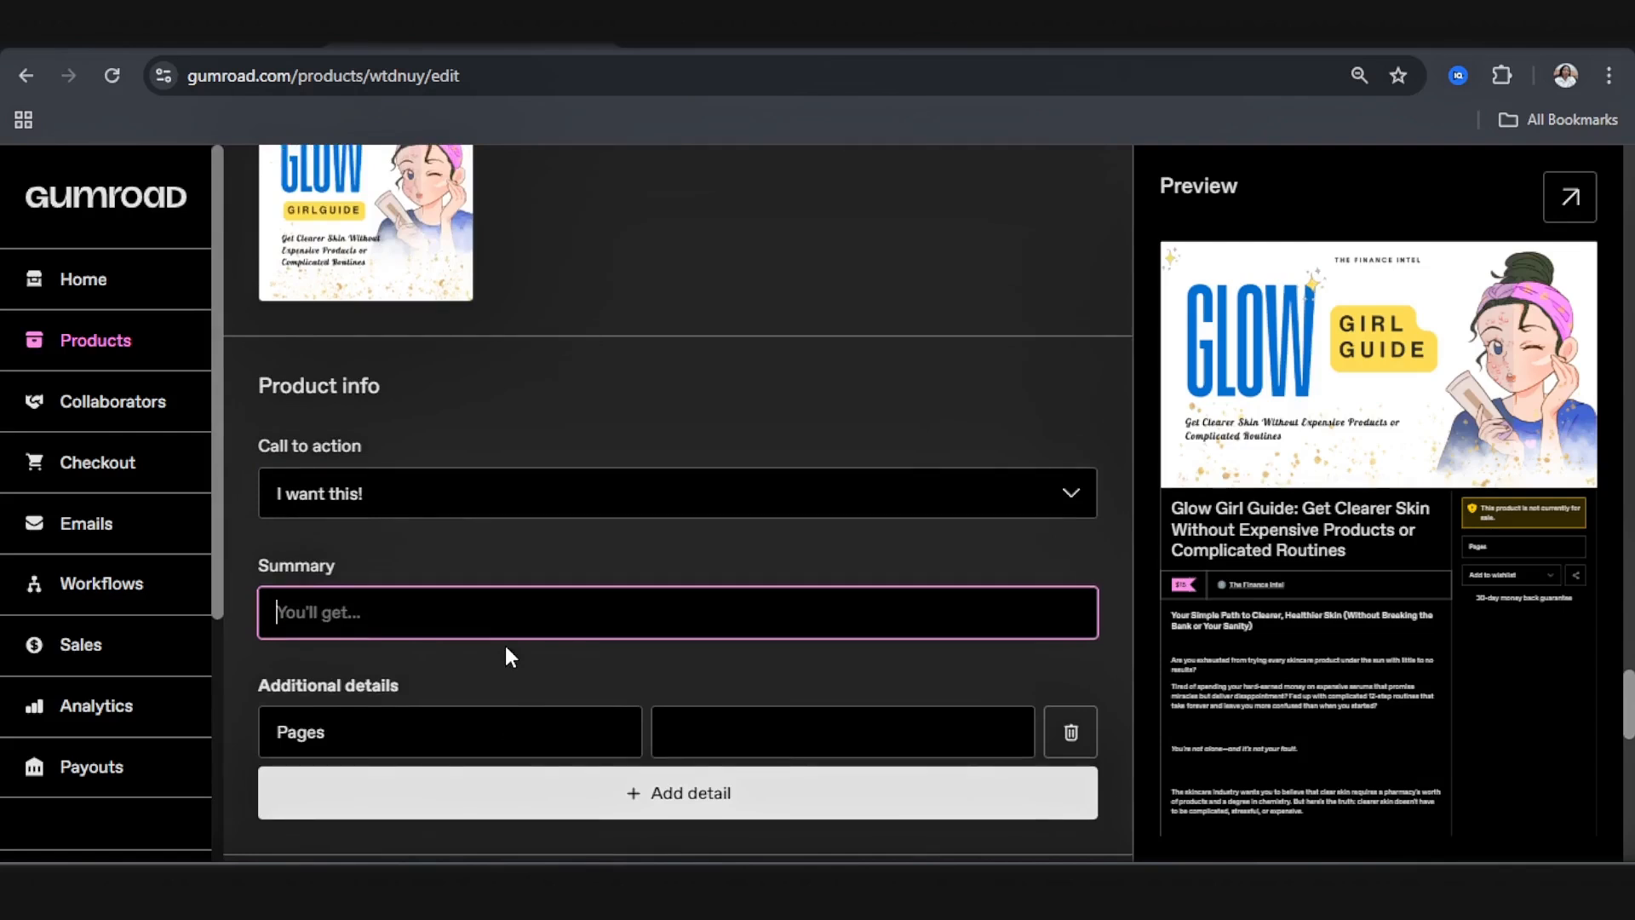
pyautogui.scroll(4, 507, 649)
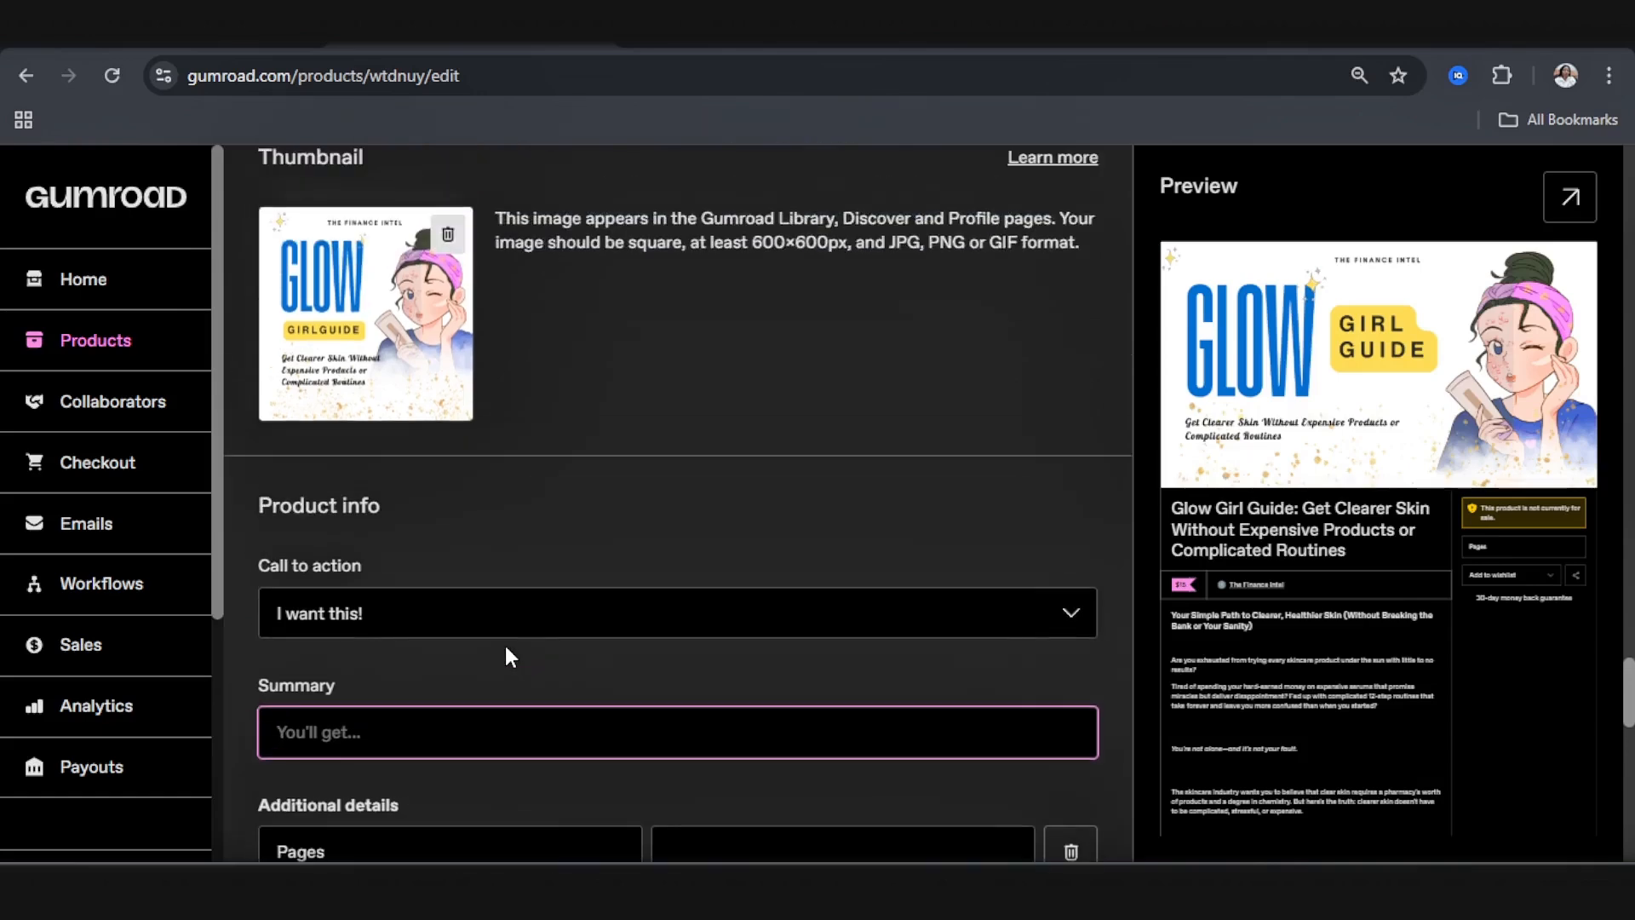
pyautogui.scroll(-6, 504, 656)
pyautogui.write("You'll get a Digital PDF Ebook containing 10 comprehensive principles + actionable conclusion to aid your journey to a healthy and clear skin")
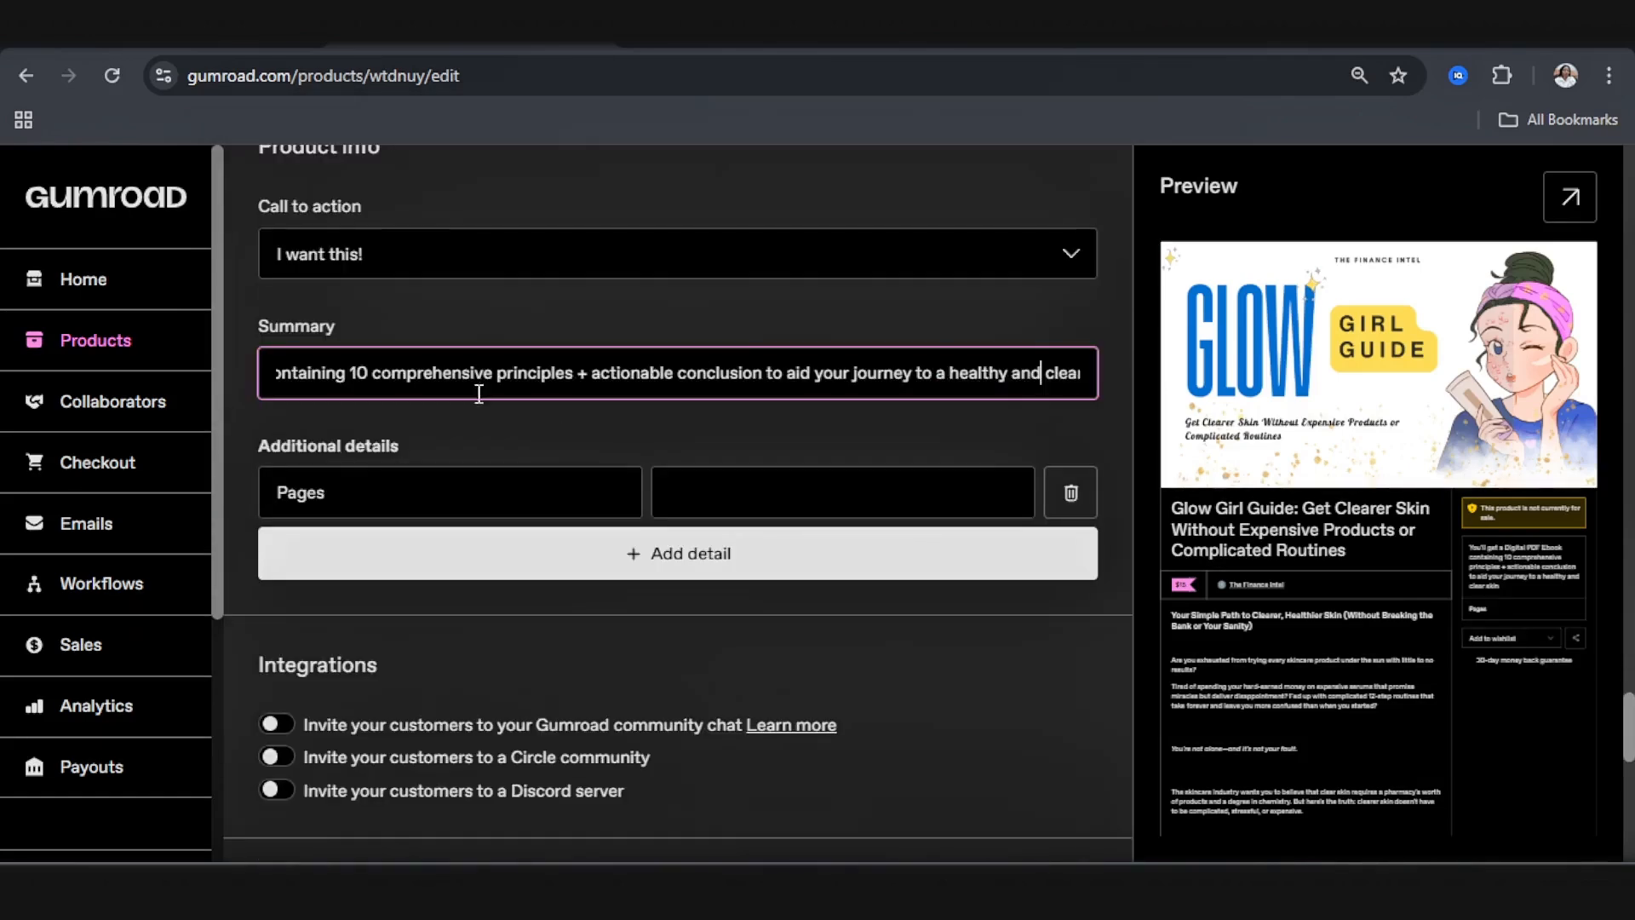
# Step: Read the full product summary back from its beginning to its end
pyautogui.click(447, 380)
pyautogui.press('Left')
pyautogui.press('Left')
pyautogui.press('Left')
pyautogui.press('Left')
pyautogui.press('Left')
pyautogui.press('Left')
pyautogui.press('Left')
pyautogui.press('Left')
pyautogui.press('Left')
pyautogui.press('Left')
pyautogui.press('Left')
pyautogui.press('Left')
pyautogui.press('Left')
pyautogui.press('Left')
pyautogui.press('Left')
pyautogui.press('Left')
pyautogui.press('Left')
pyautogui.press('Left')
pyautogui.press('Left')
pyautogui.press('Left')
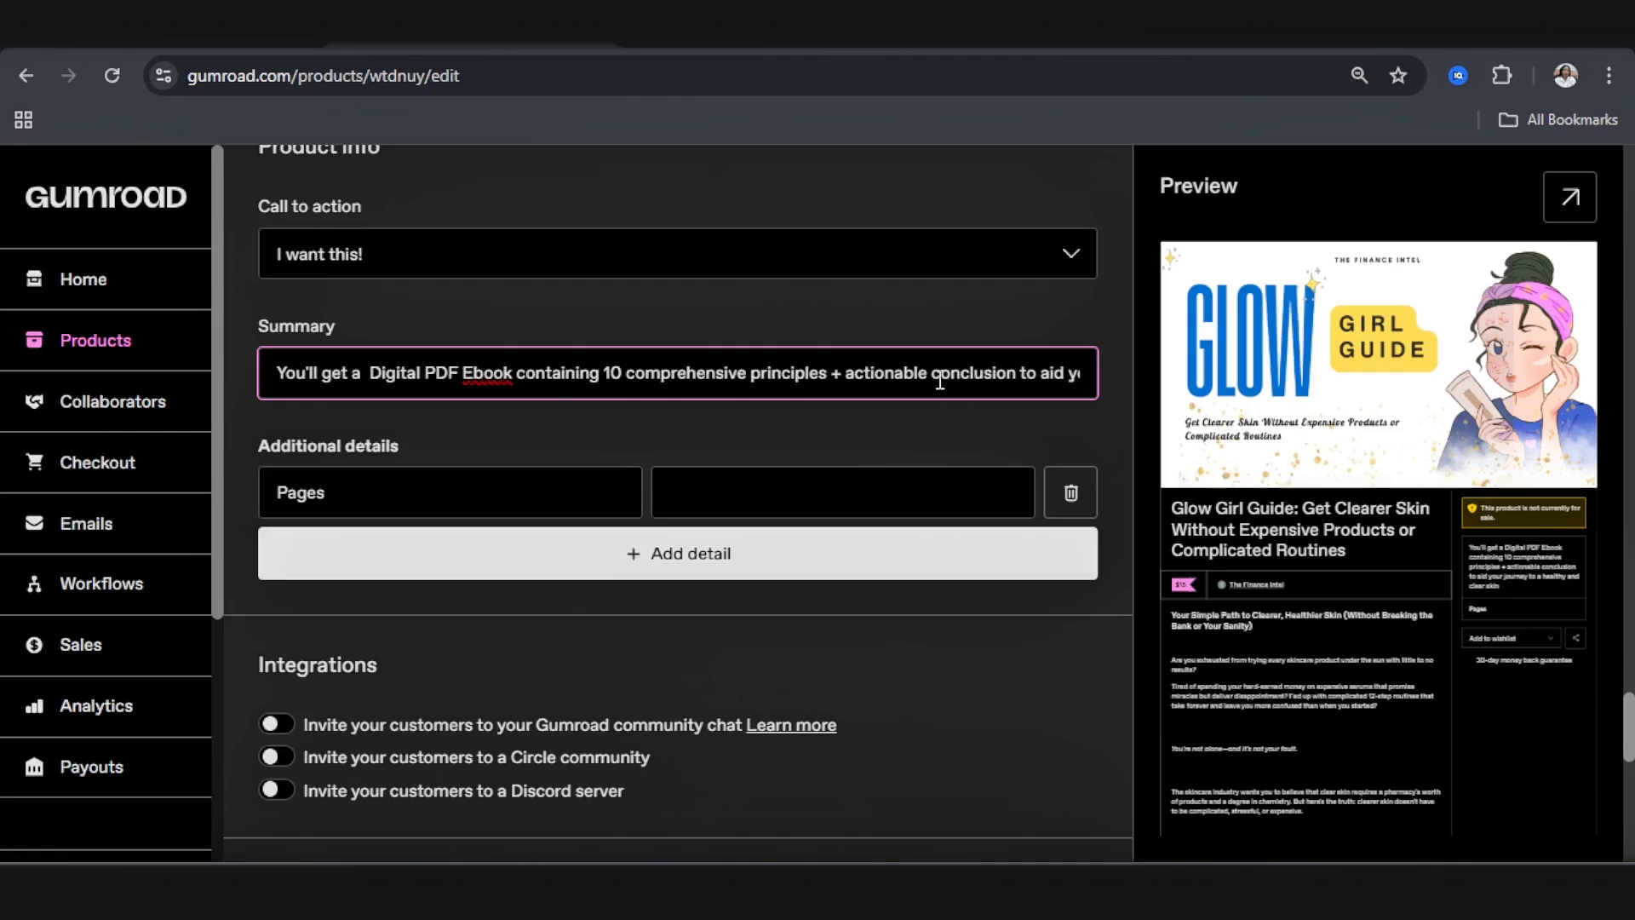
pyautogui.click(1041, 386)
pyautogui.press('Right')
pyautogui.press('Right')
pyautogui.press('Right')
pyautogui.press('Right')
pyautogui.press('Right')
pyautogui.press('Right')
pyautogui.press('Right')
pyautogui.press('Right')
pyautogui.press('Right')
pyautogui.press('Right')
pyautogui.press('Right')
pyautogui.press('Right')
pyautogui.press('Right')
pyautogui.press('Right')
pyautogui.press('Right')
pyautogui.press('Right')
pyautogui.press('Right')
pyautogui.press('Right')
pyautogui.press('Right')
pyautogui.press('Right')
pyautogui.press('Right')
pyautogui.press('Right')
pyautogui.press('Right')
pyautogui.press('Right')
pyautogui.press('Right')
pyautogui.press('Right')
pyautogui.press('Right')
pyautogui.press('Right')
pyautogui.press('Right')
pyautogui.press('Right')
pyautogui.press('Right')
pyautogui.press('Right')
pyautogui.press('Right')
pyautogui.press('Right')
pyautogui.press('Right')
pyautogui.press('Right')
pyautogui.press('Right')
pyautogui.press('Right')
pyautogui.press('Right')
pyautogui.press('Right')
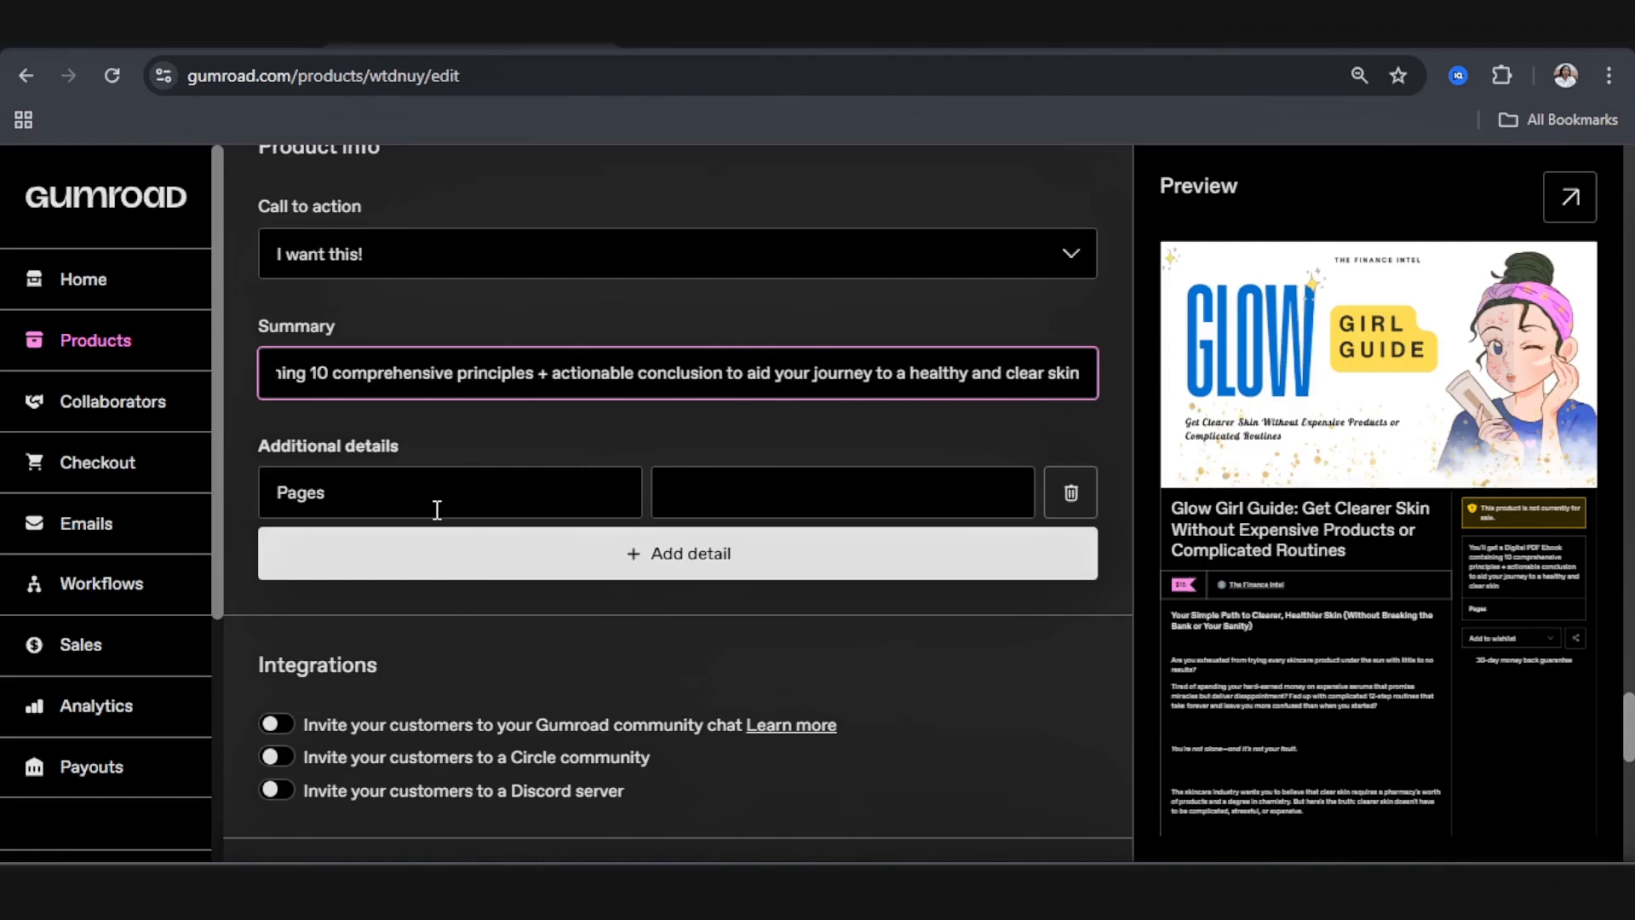
# Step: Set the Pages value in the additional details to 44
pyautogui.click(466, 496)
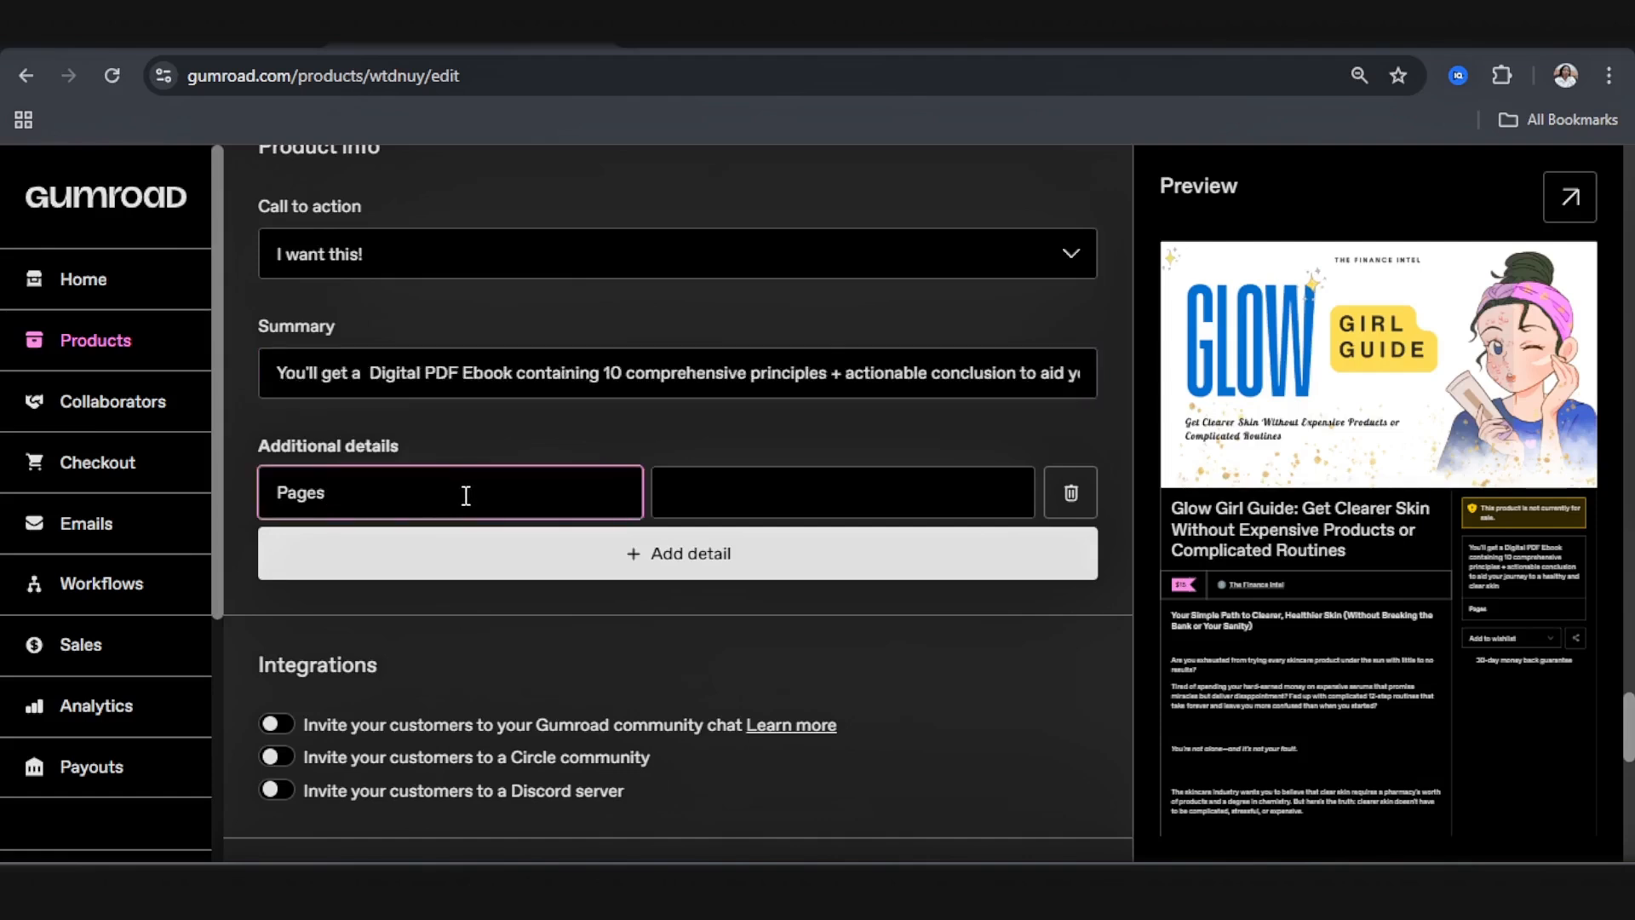
pyautogui.click(764, 498)
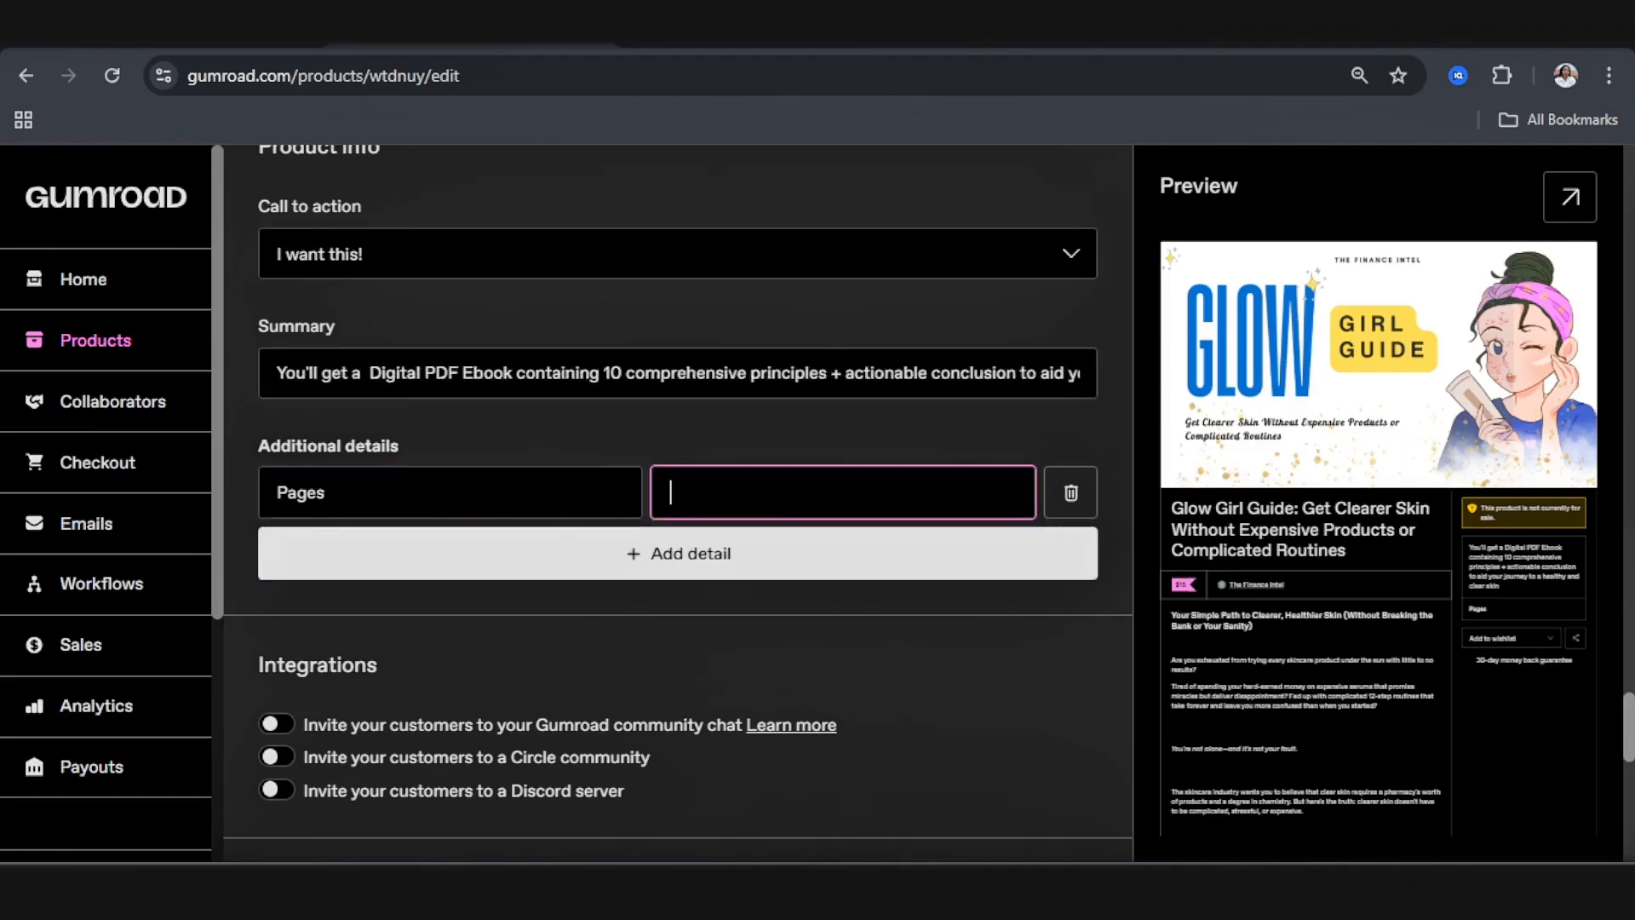
pyautogui.write('44')
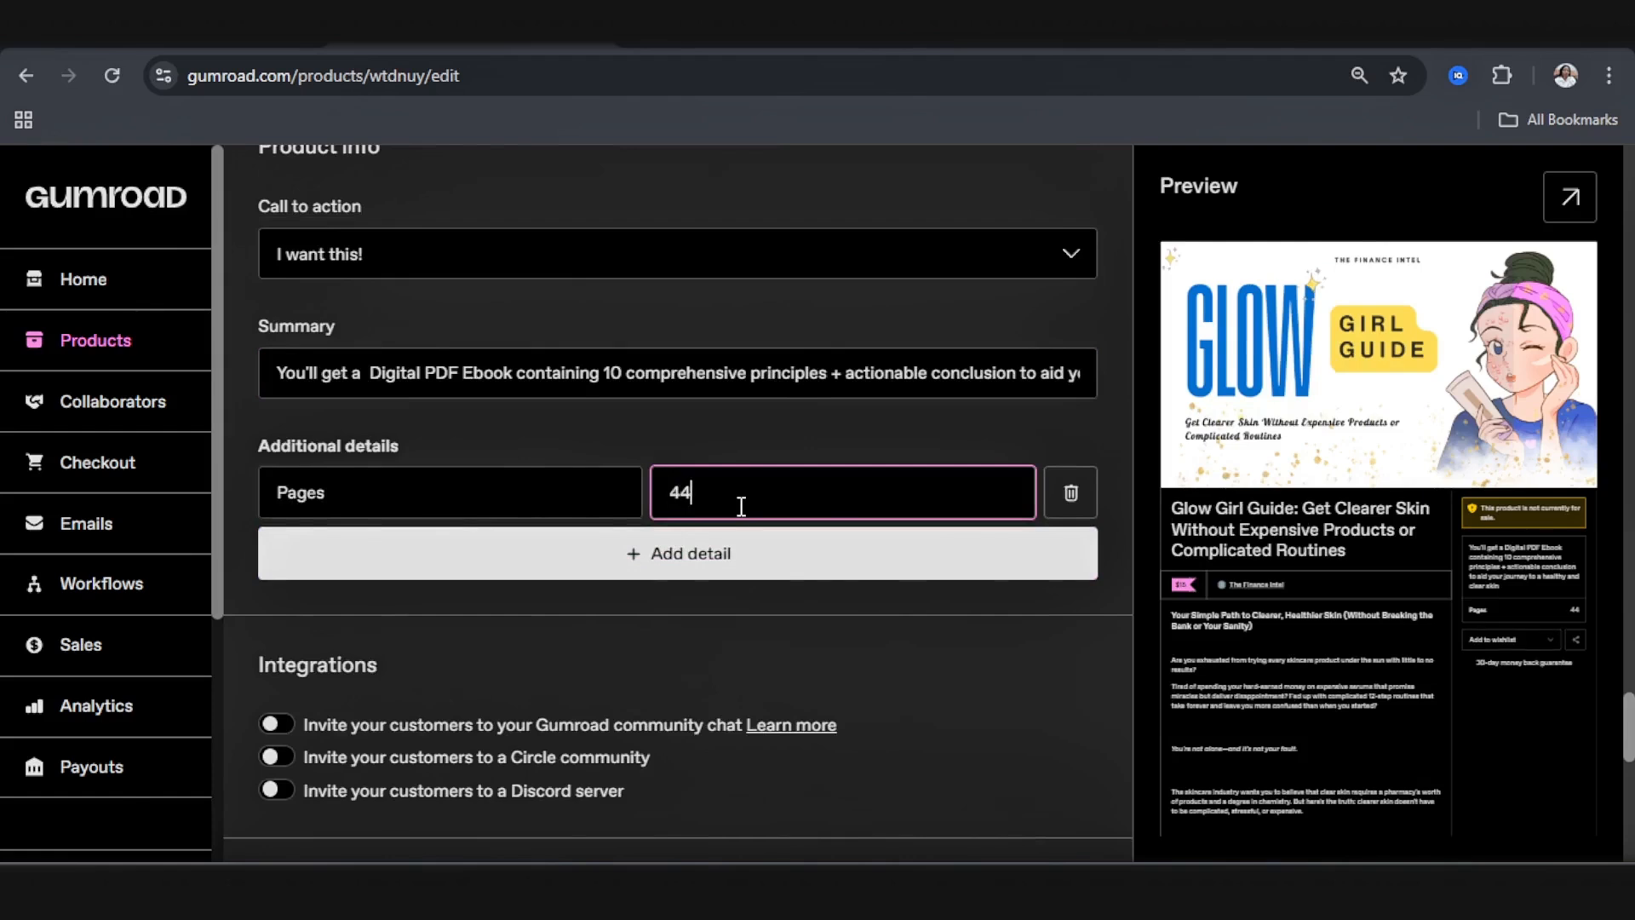
pyautogui.click(1070, 562)
pyautogui.click(1071, 562)
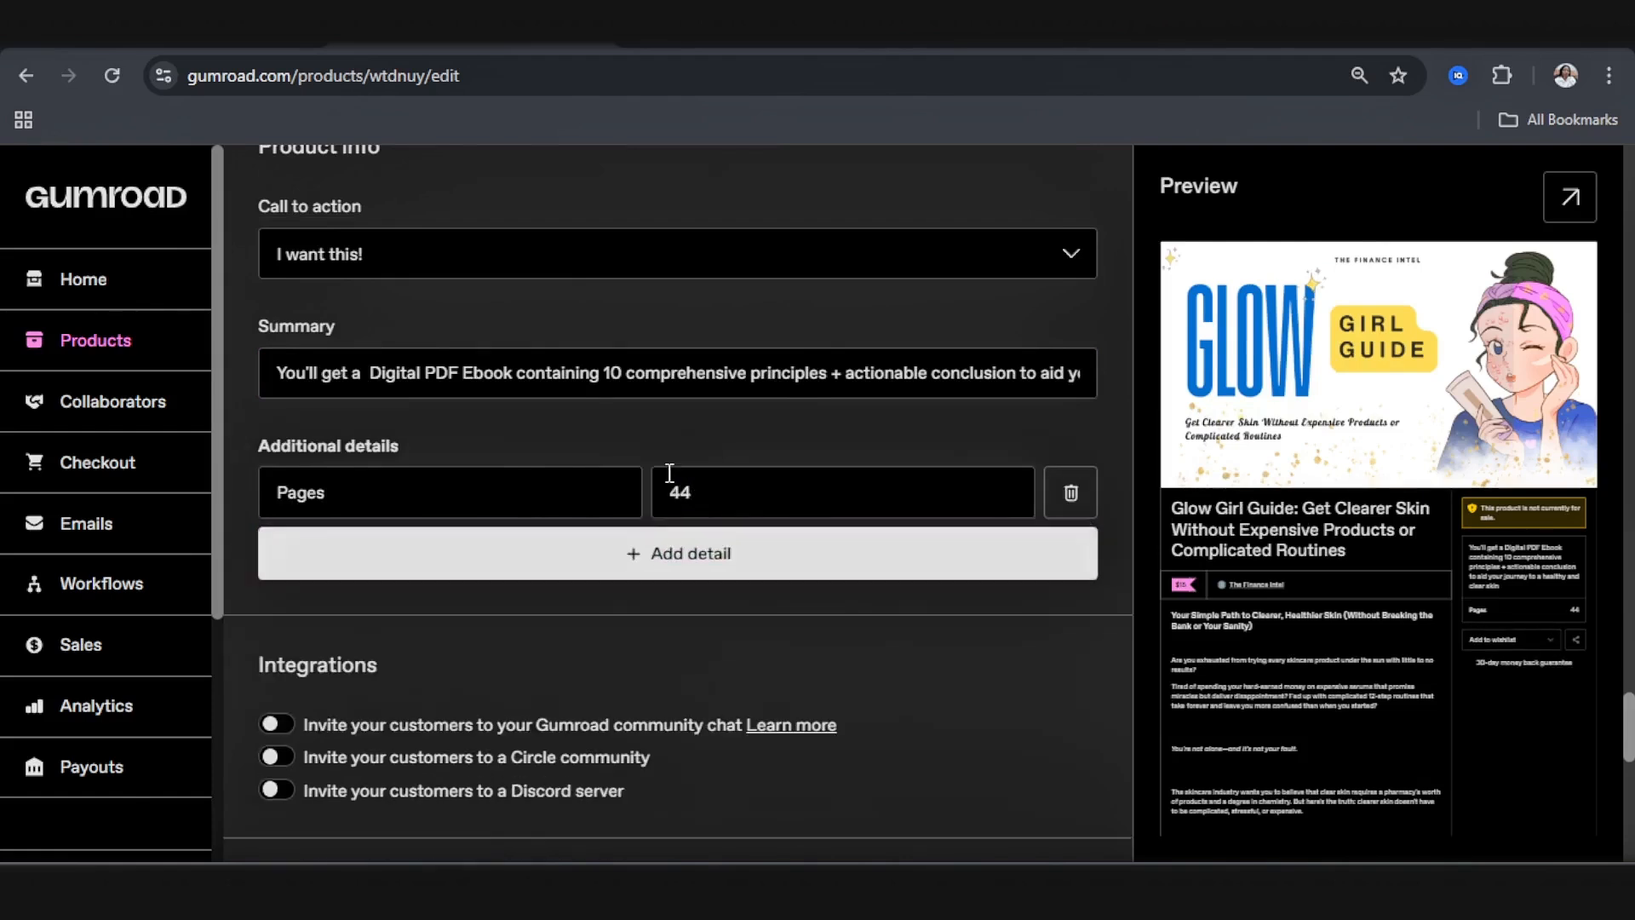
pyautogui.click(717, 552)
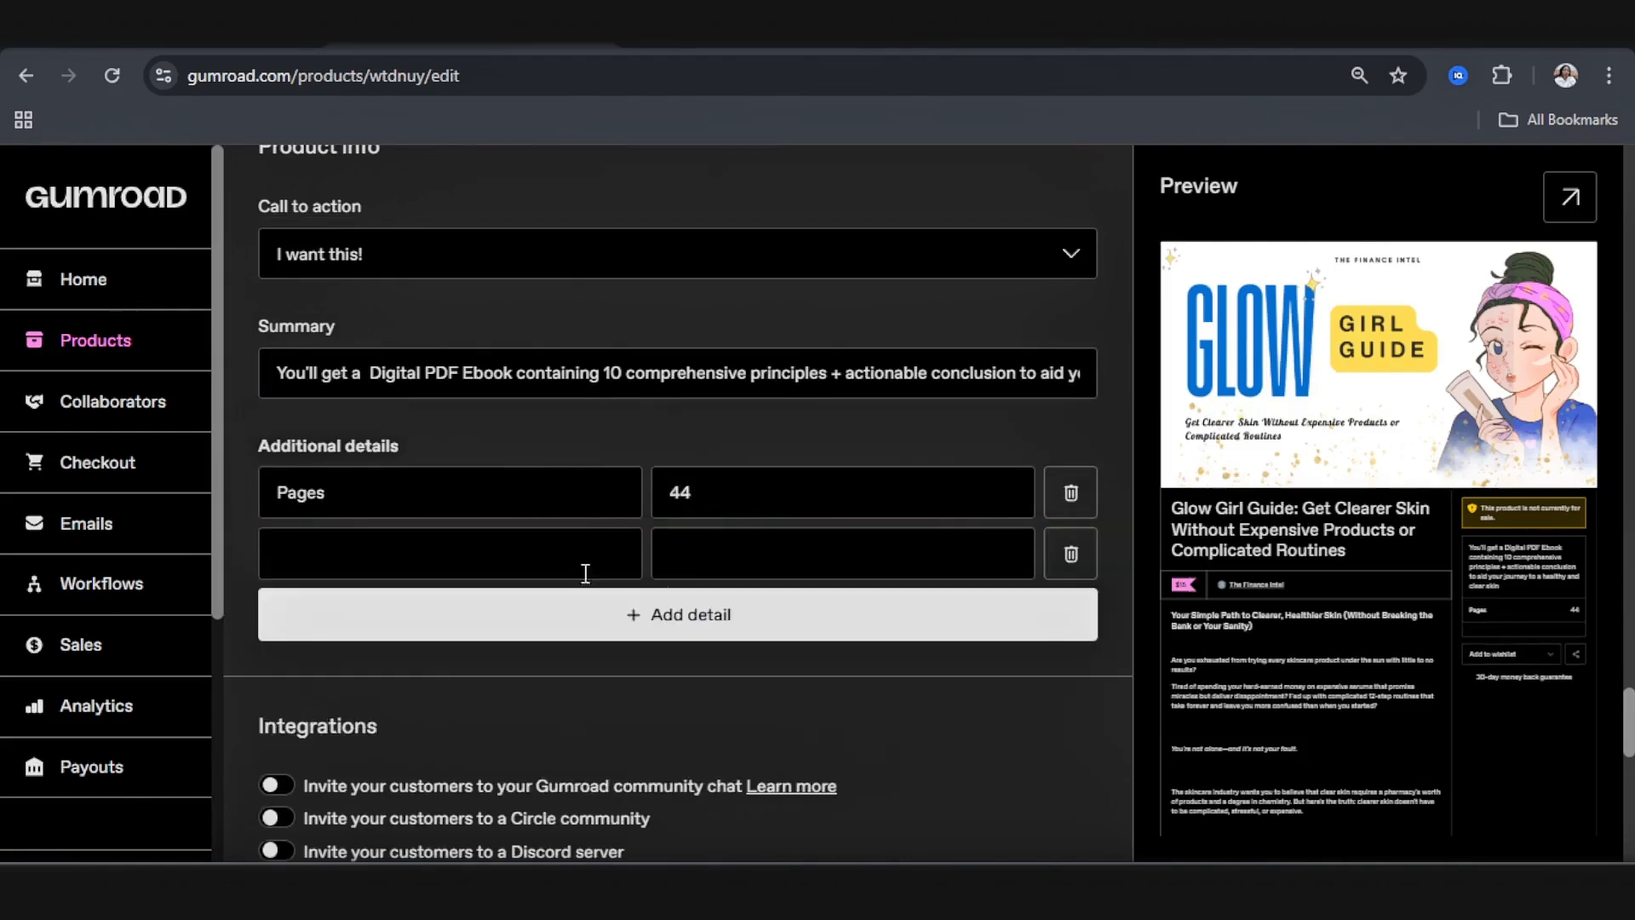
pyautogui.click(324, 555)
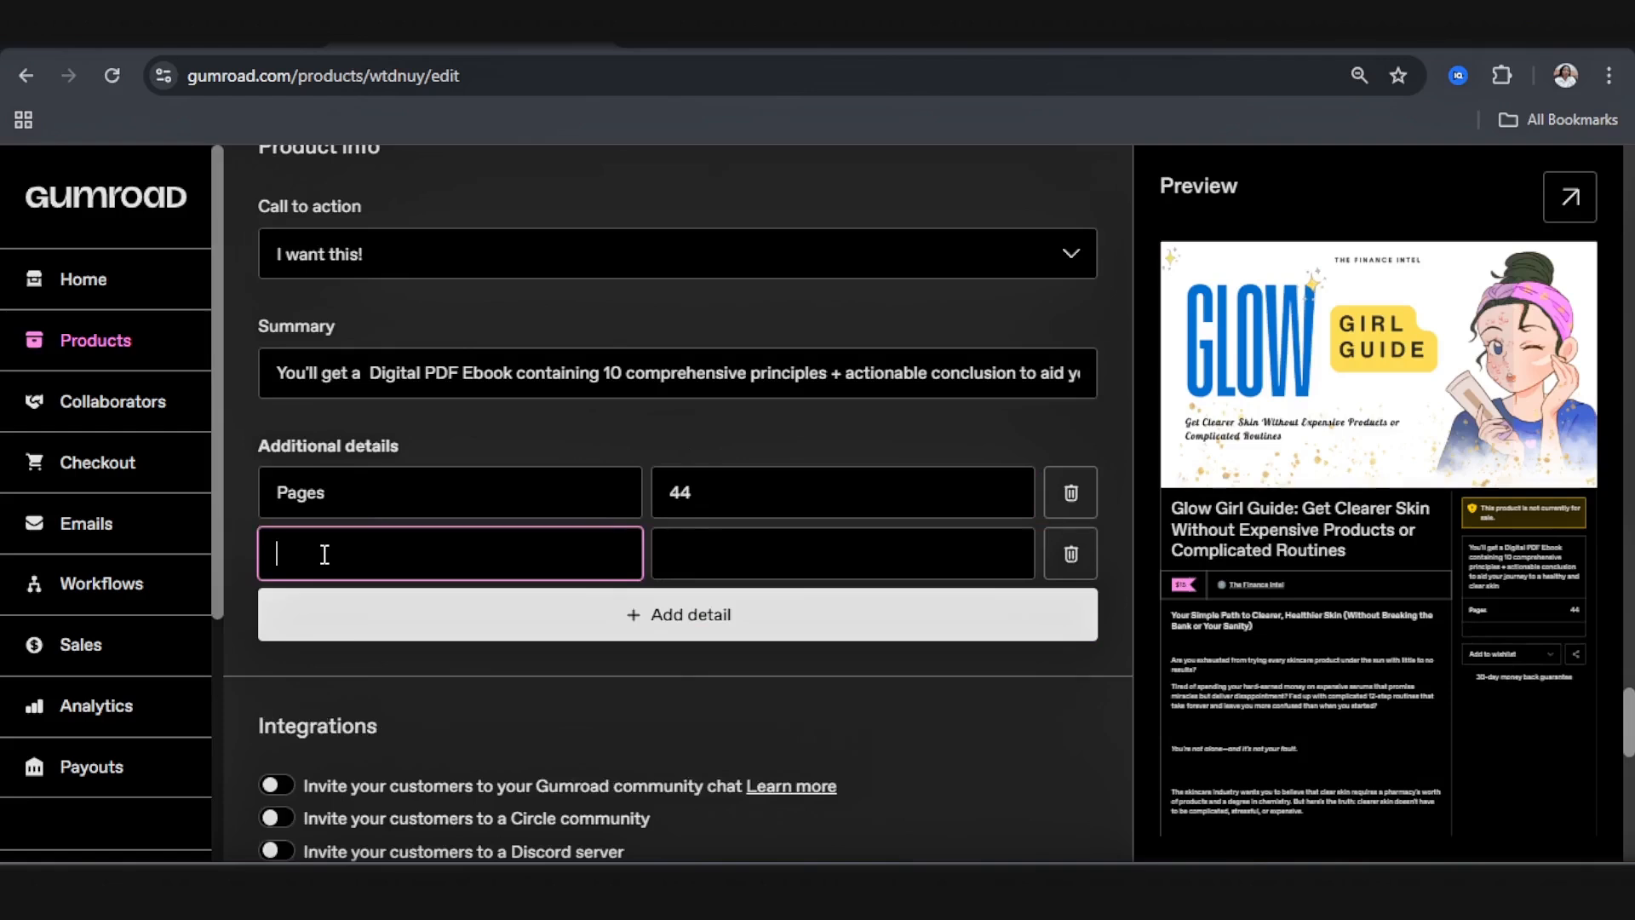
pyautogui.click(1073, 554)
# Step: Try offering customers an installment plan of 3 equal monthly payments for the e-book, then turn installments off again
pyautogui.scroll(-4, 479, 632)
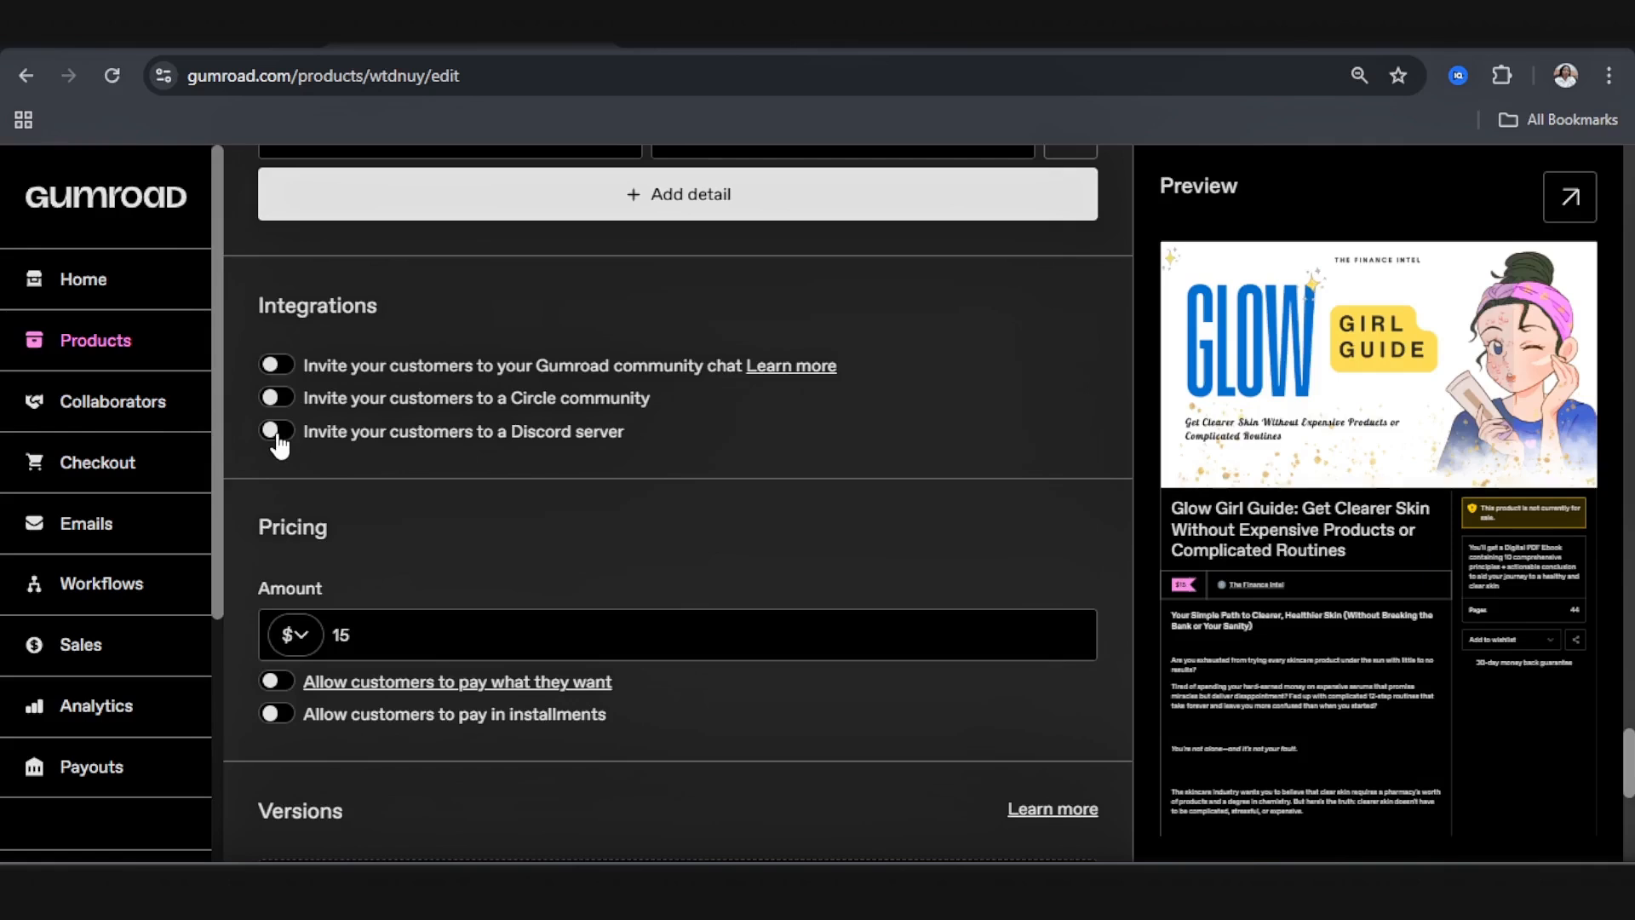
pyautogui.scroll(-4, 409, 477)
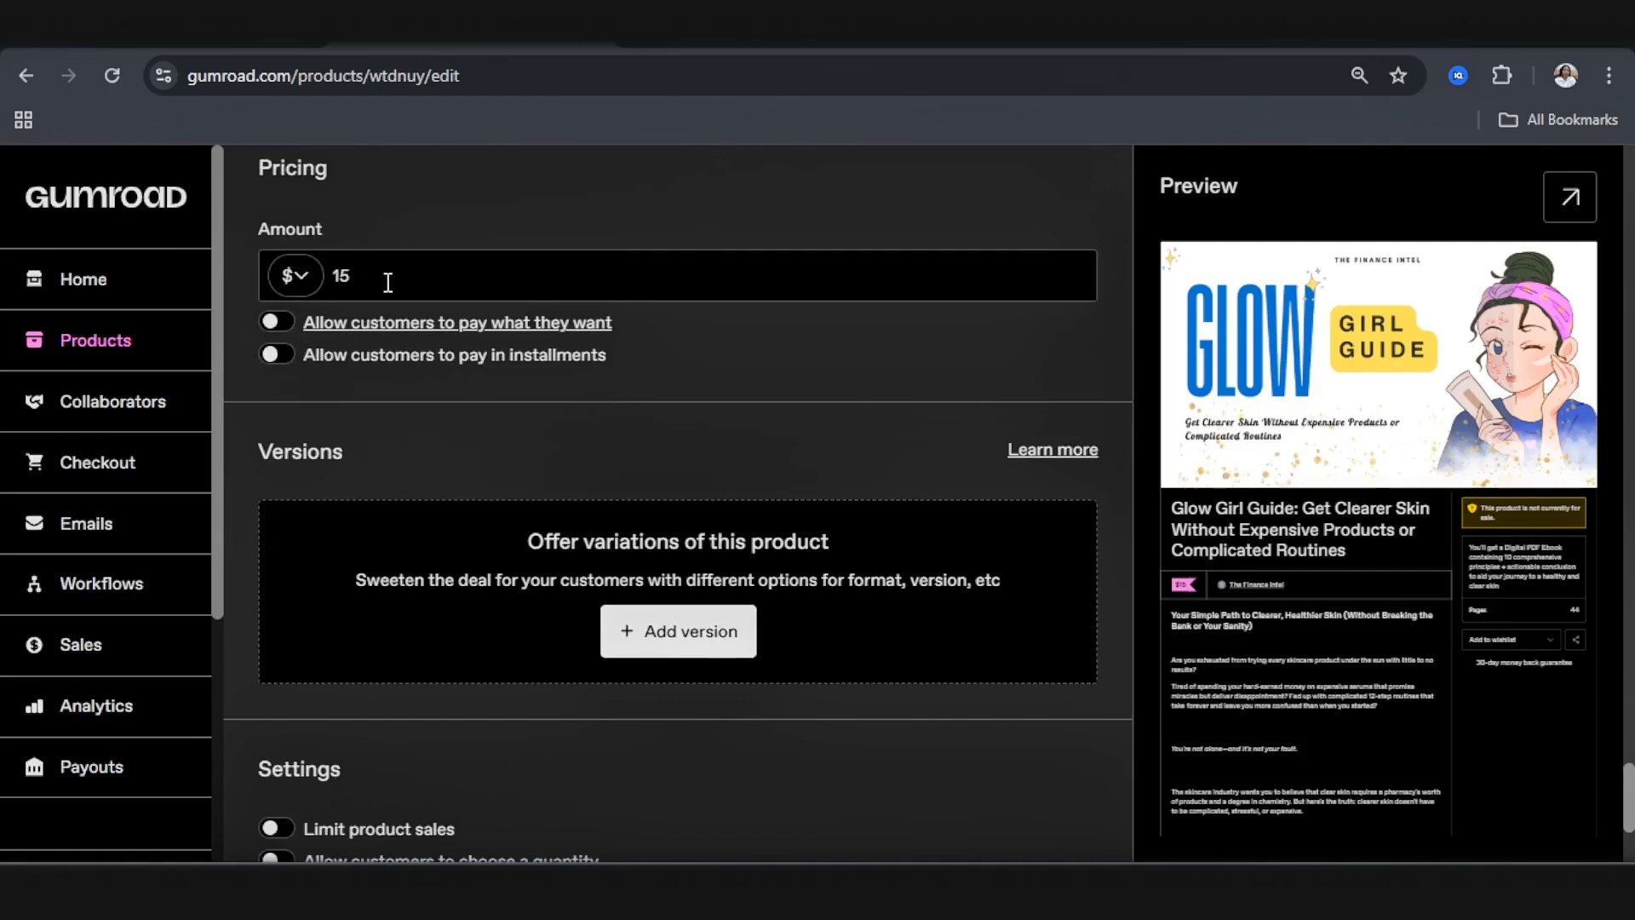
pyautogui.click(350, 274)
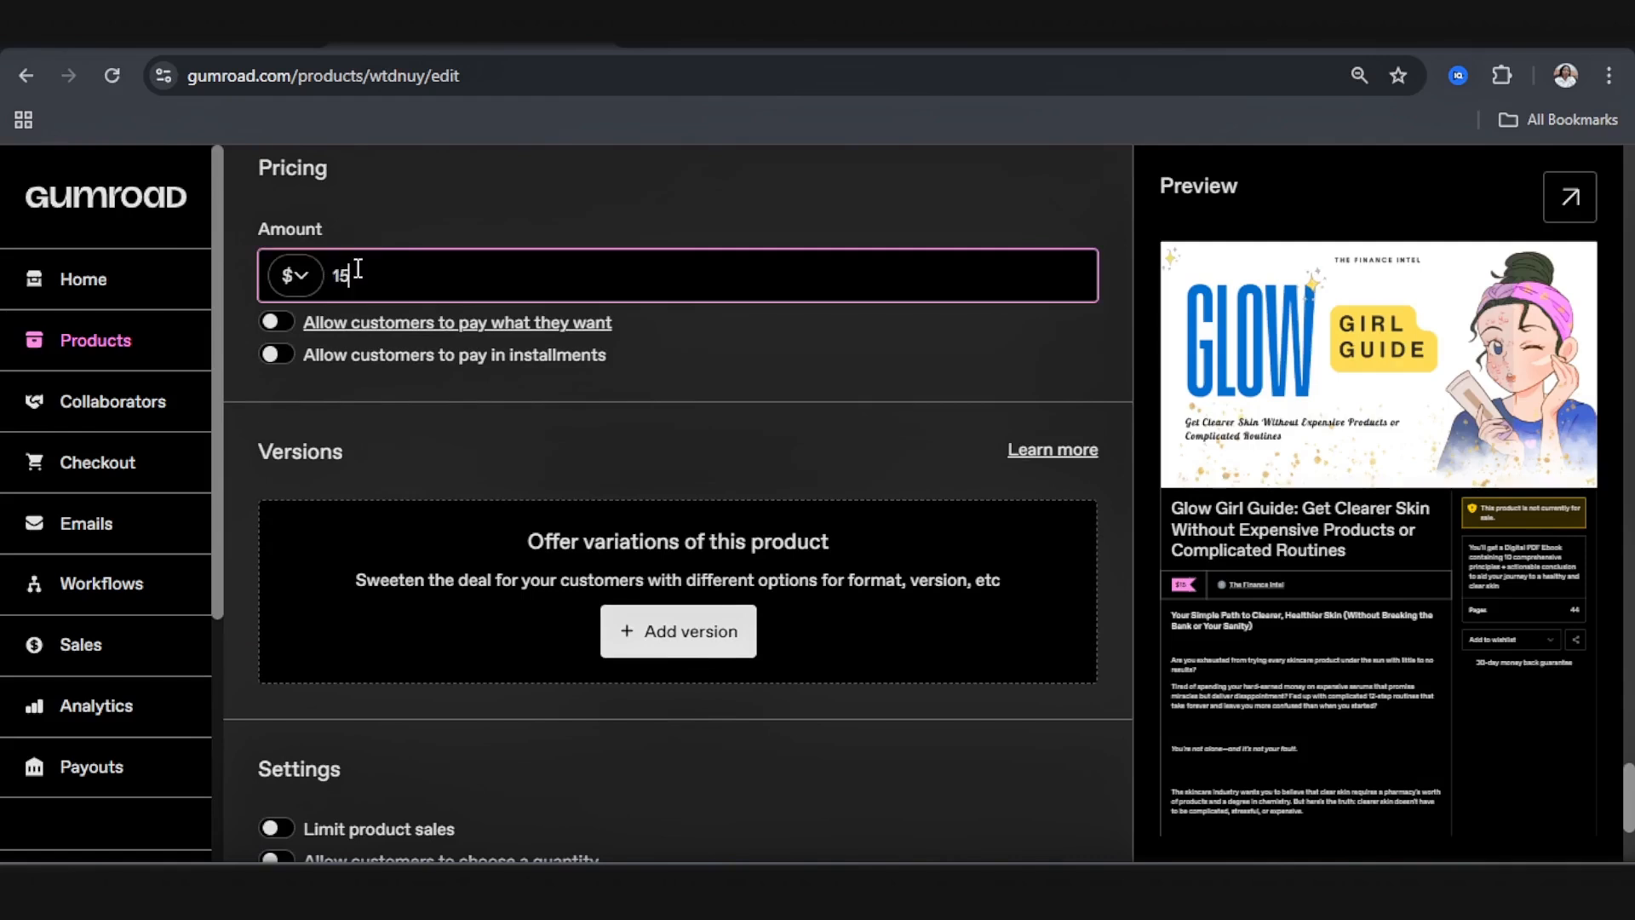
pyautogui.moveTo(361, 271); pyautogui.dragTo(328, 274)
pyautogui.click(285, 358)
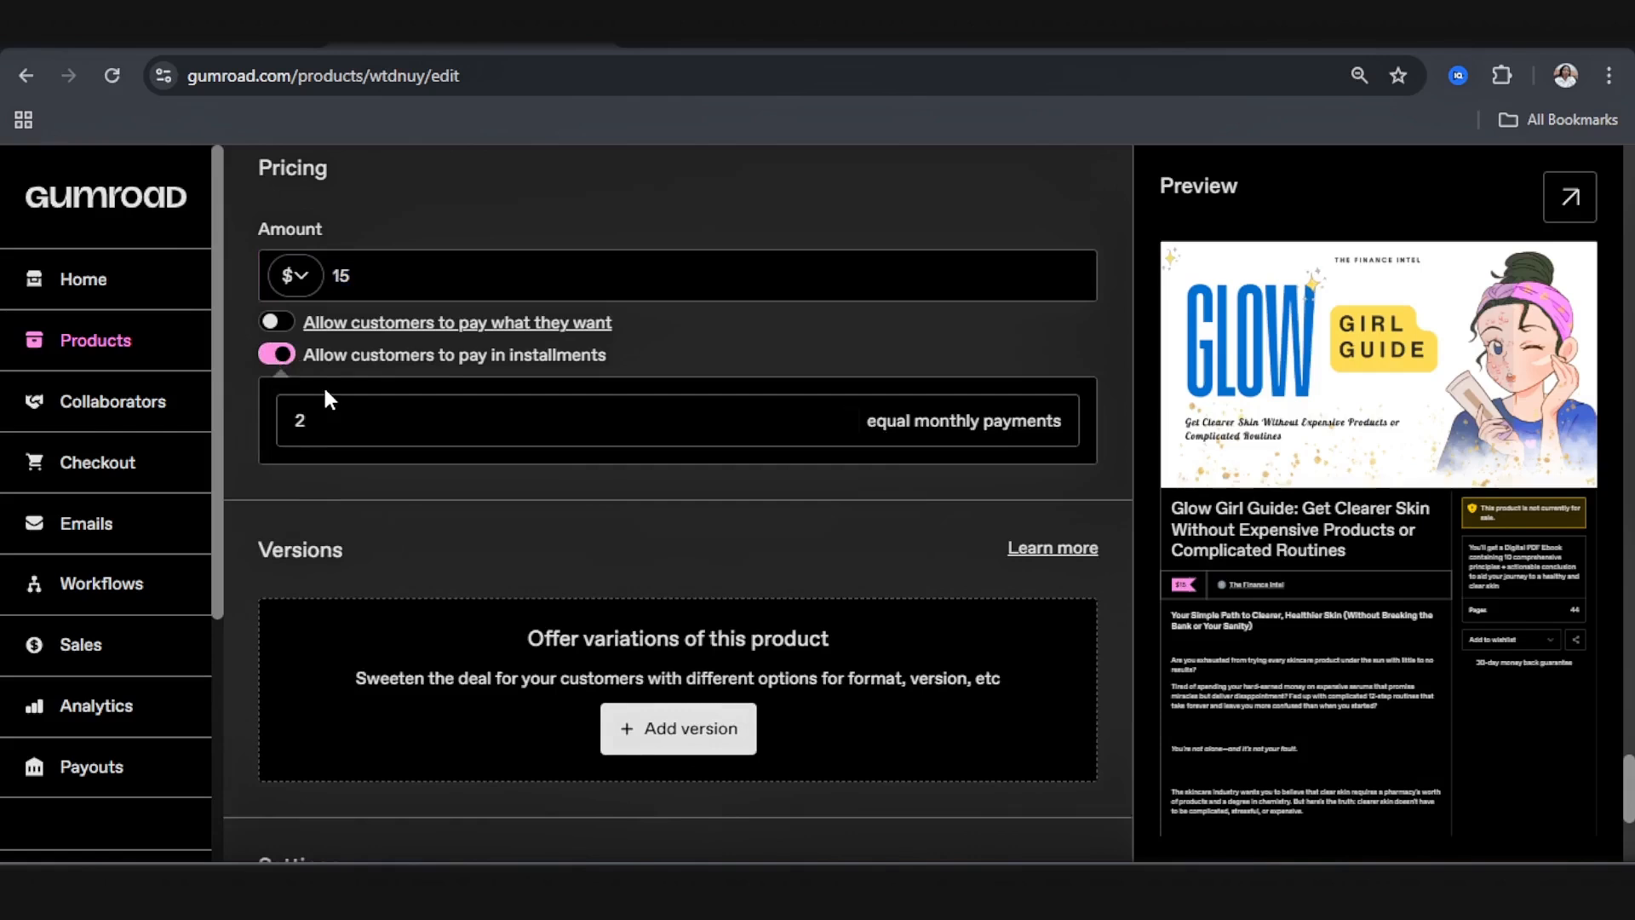
pyautogui.click(851, 417)
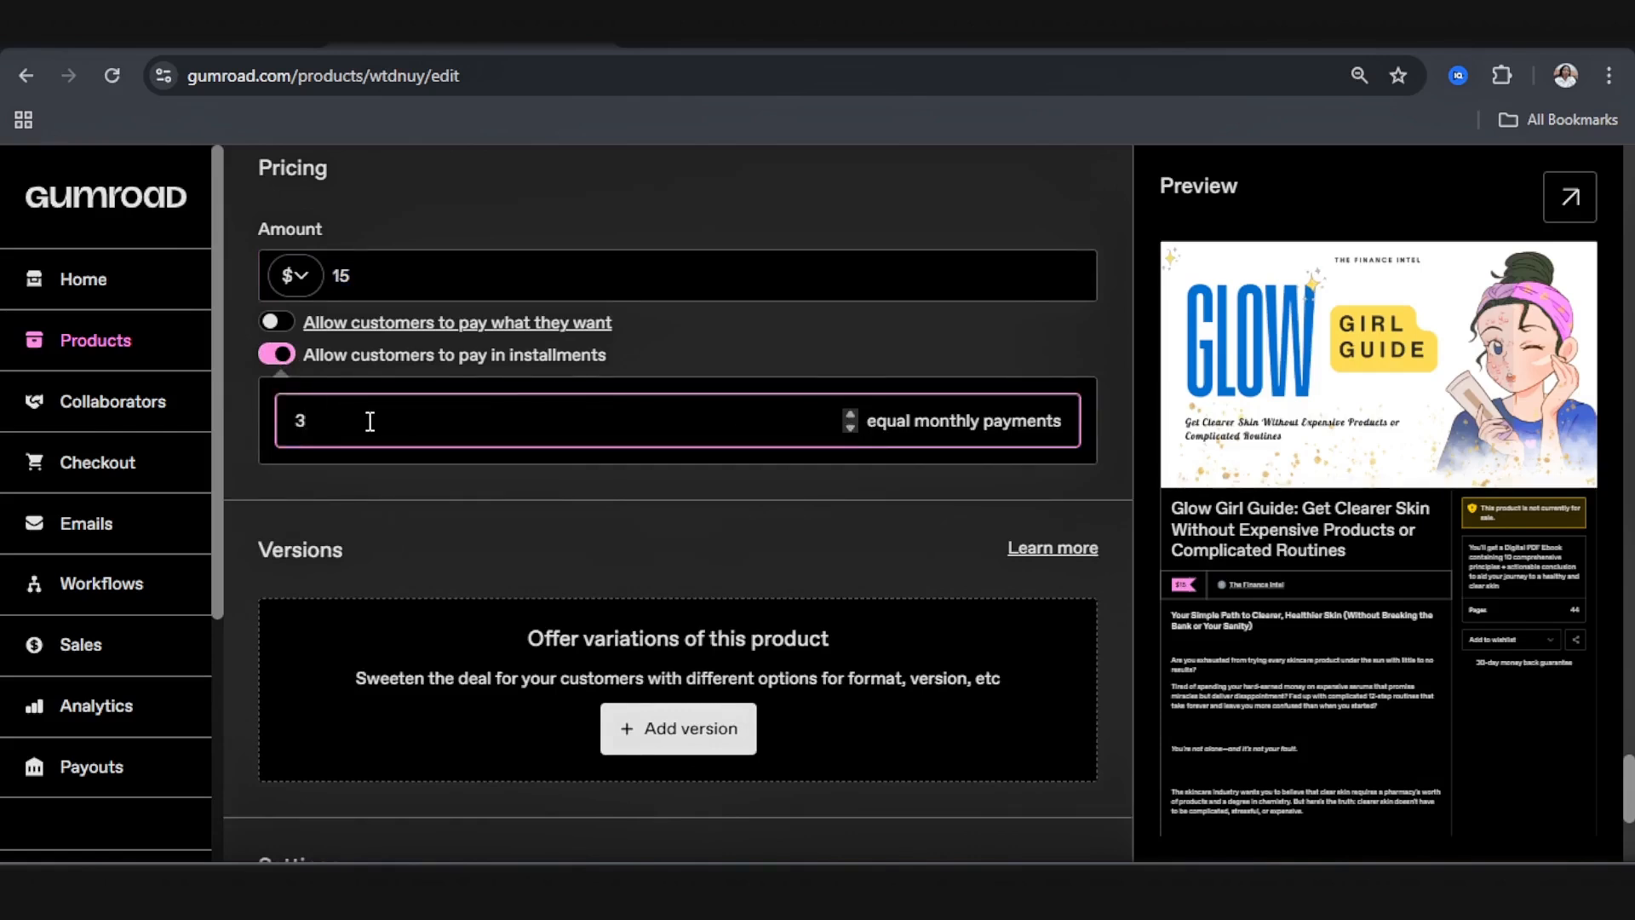
pyautogui.click(278, 355)
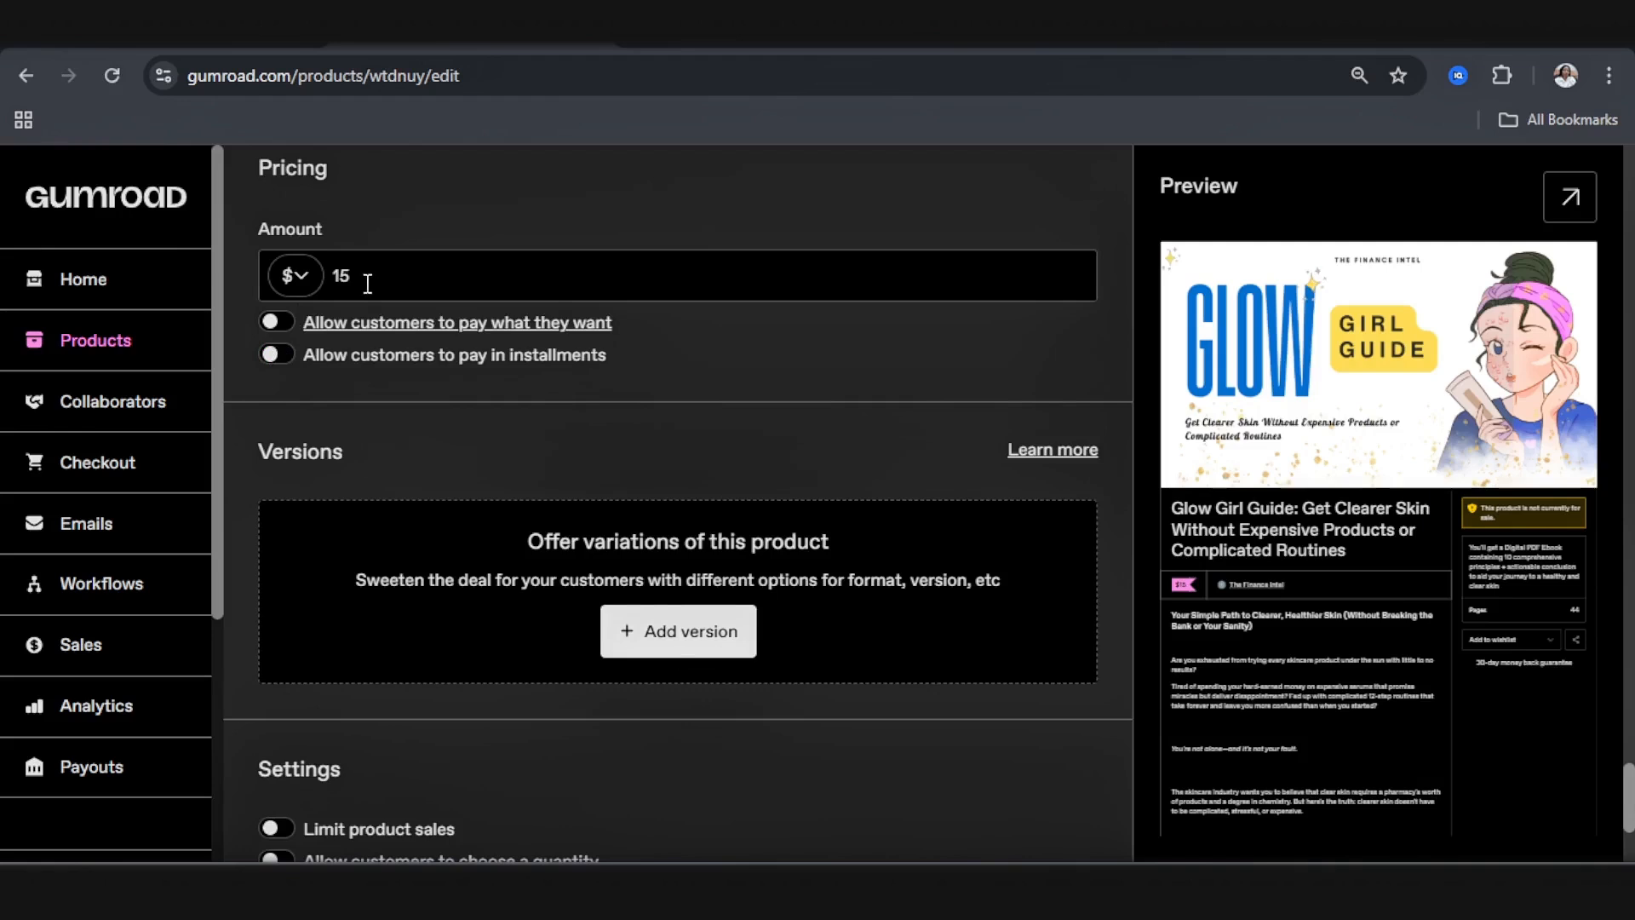
# Step: Add a version to the product and look over its name, description, additional amount and maximum purchases fields
pyautogui.scroll(-2, 516, 445)
pyautogui.scroll(-1, 518, 444)
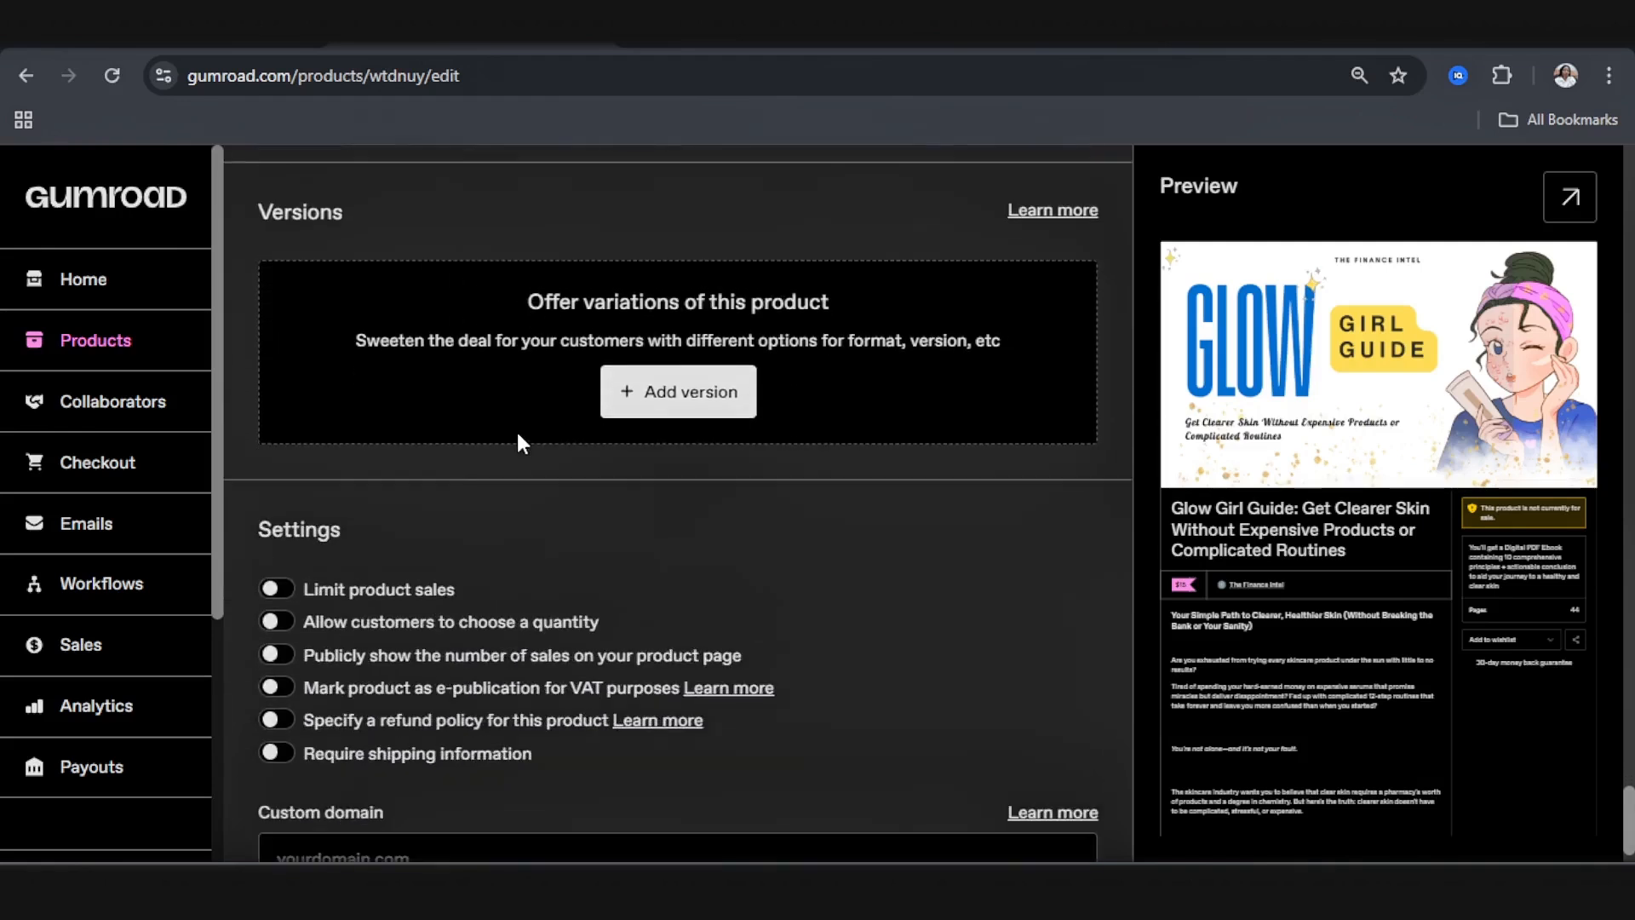
pyautogui.click(707, 423)
pyautogui.scroll(3, 498, 494)
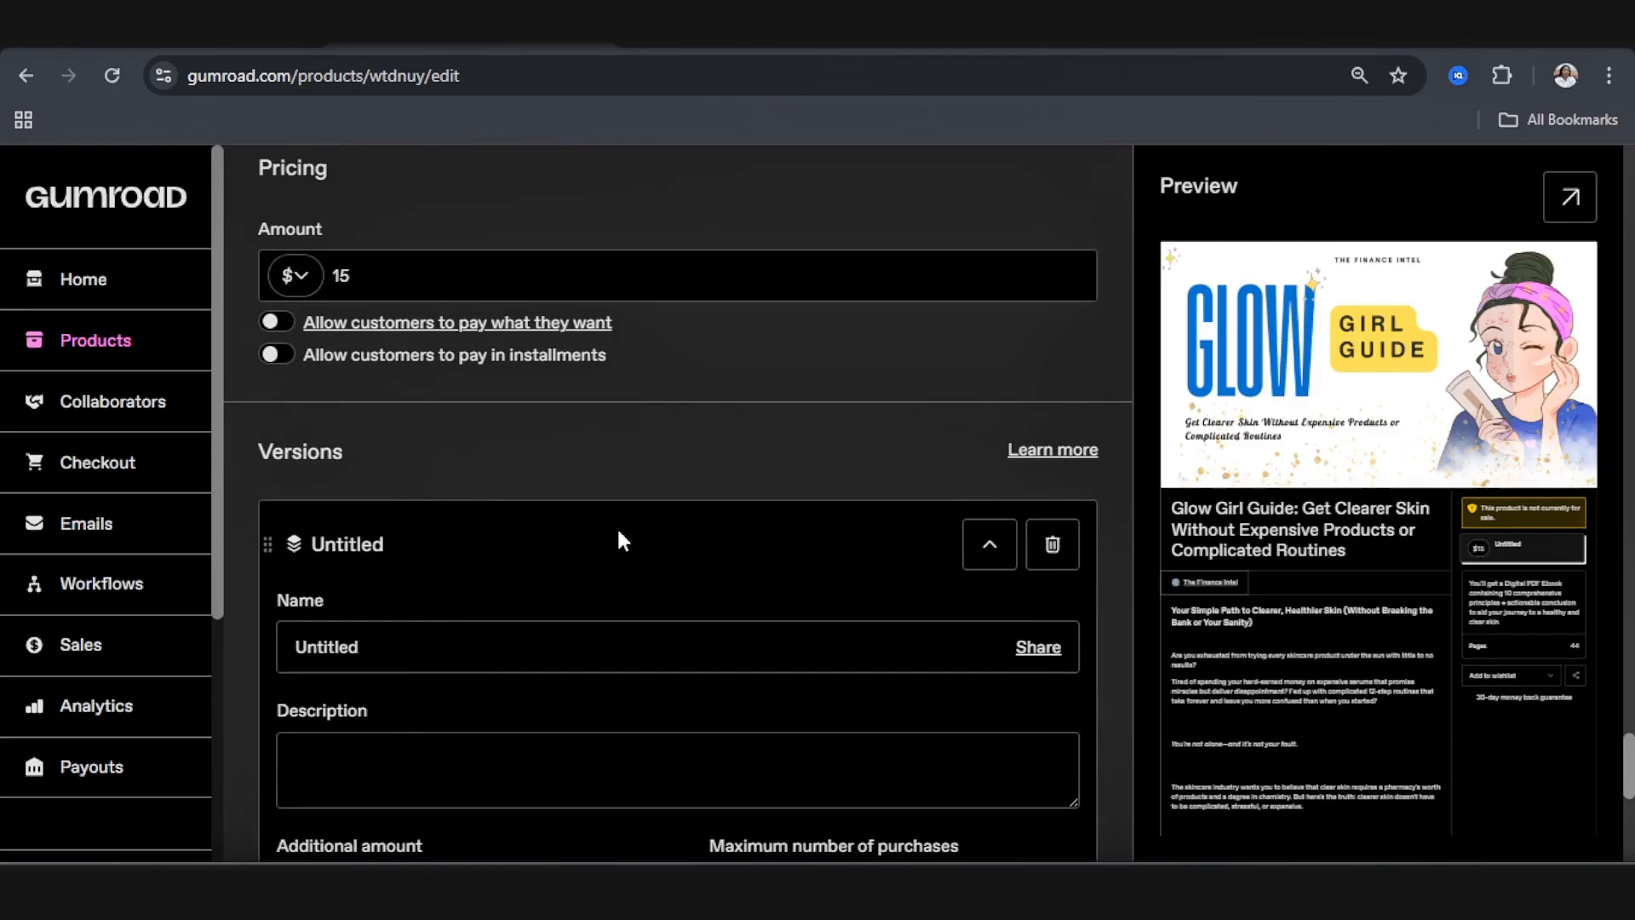
pyautogui.scroll(-5, 619, 541)
pyautogui.scroll(3, 851, 511)
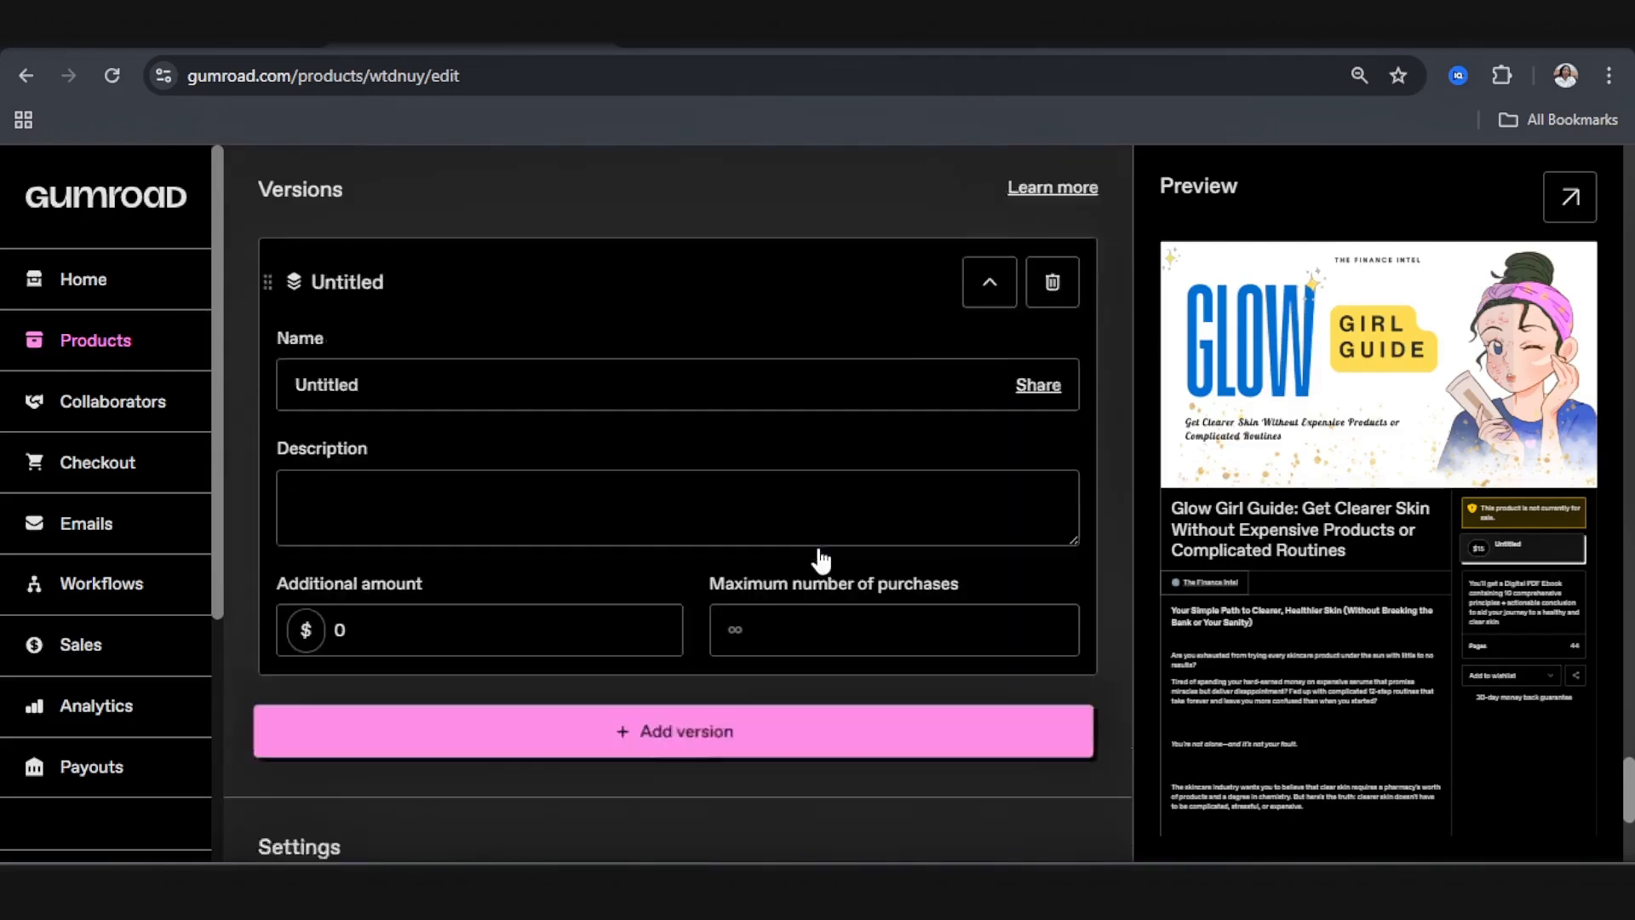
# Step: Remove the untitled version from the product and confirm its removal
pyautogui.click(1057, 307)
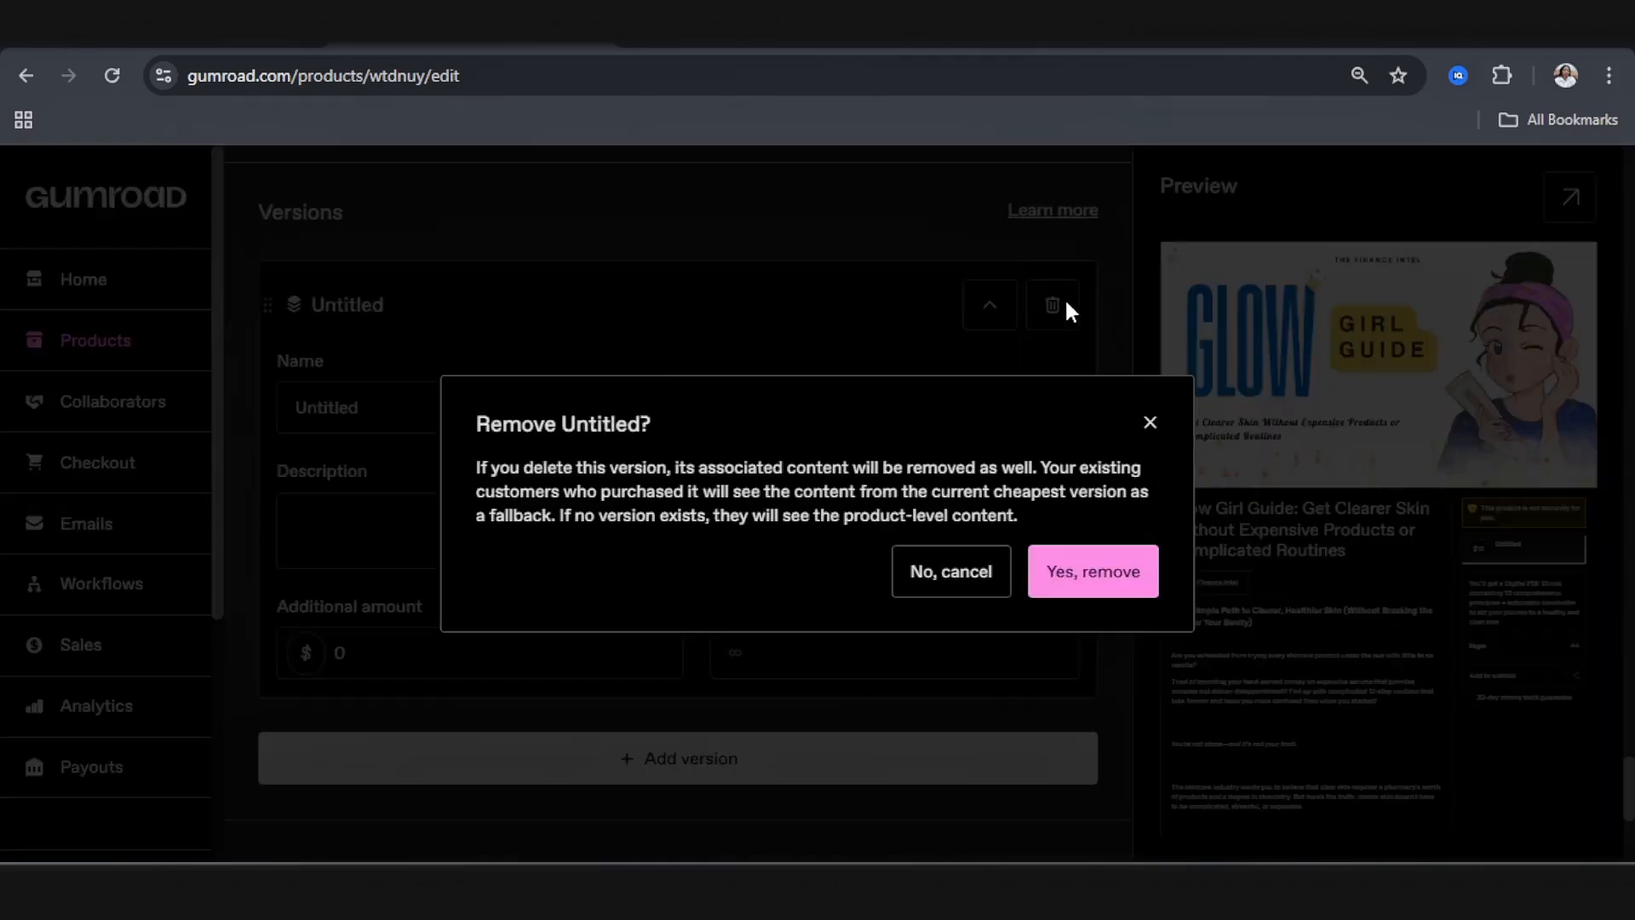
pyautogui.click(1108, 575)
# Step: Try limiting product sales to see the maximum number of purchases field, then switch the limit off again
pyautogui.scroll(-1, 488, 600)
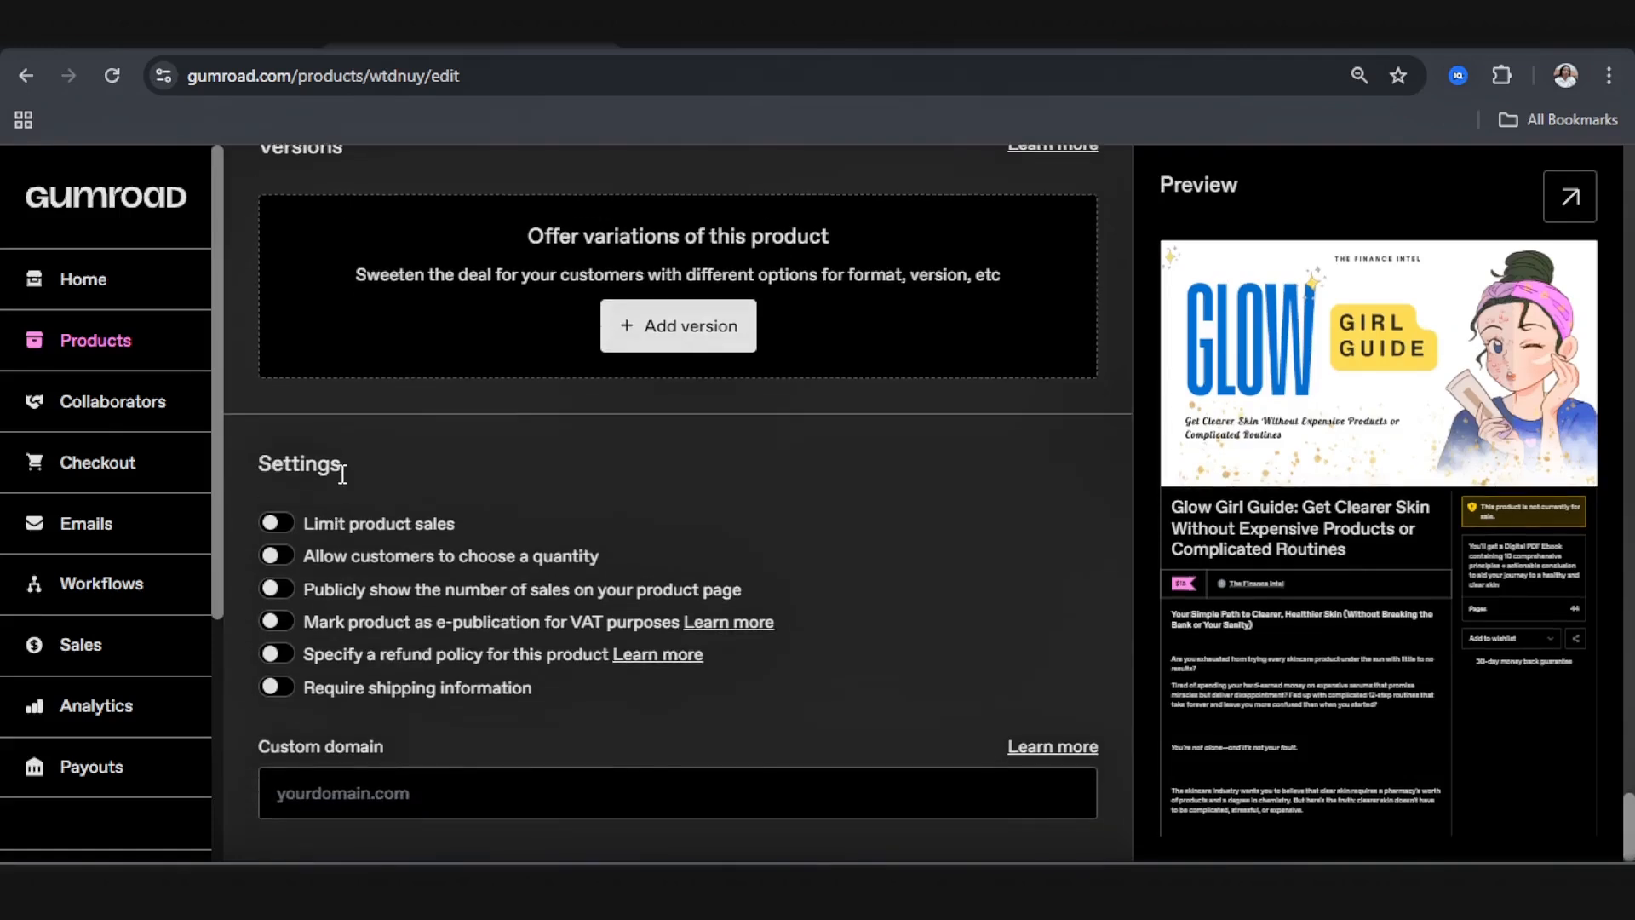
pyautogui.click(278, 525)
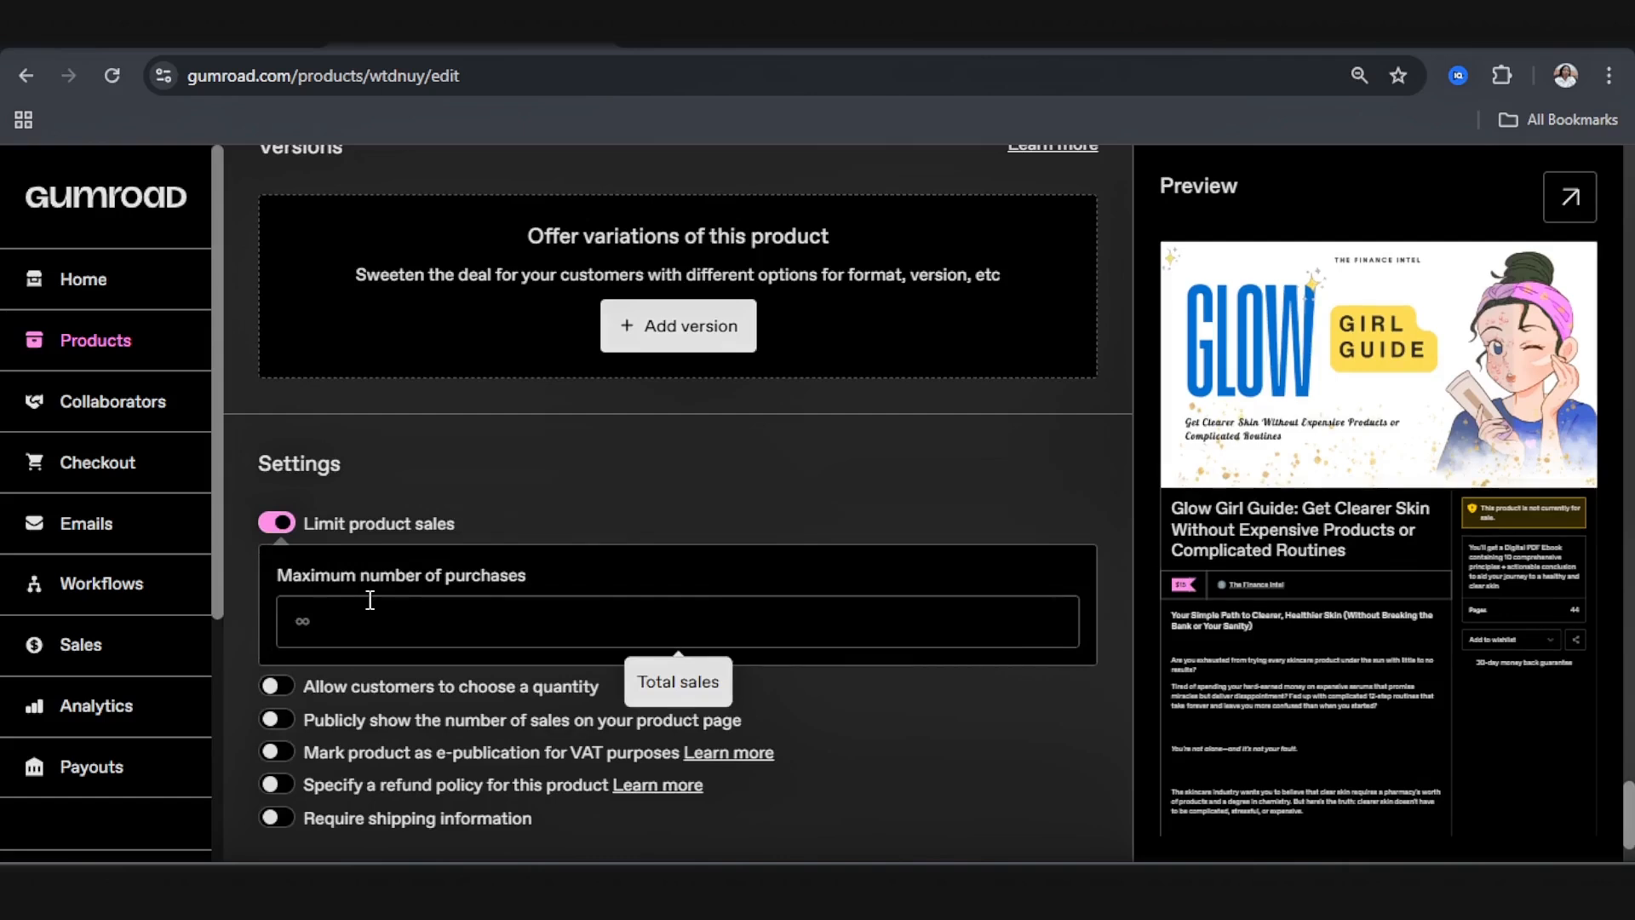
pyautogui.click(277, 525)
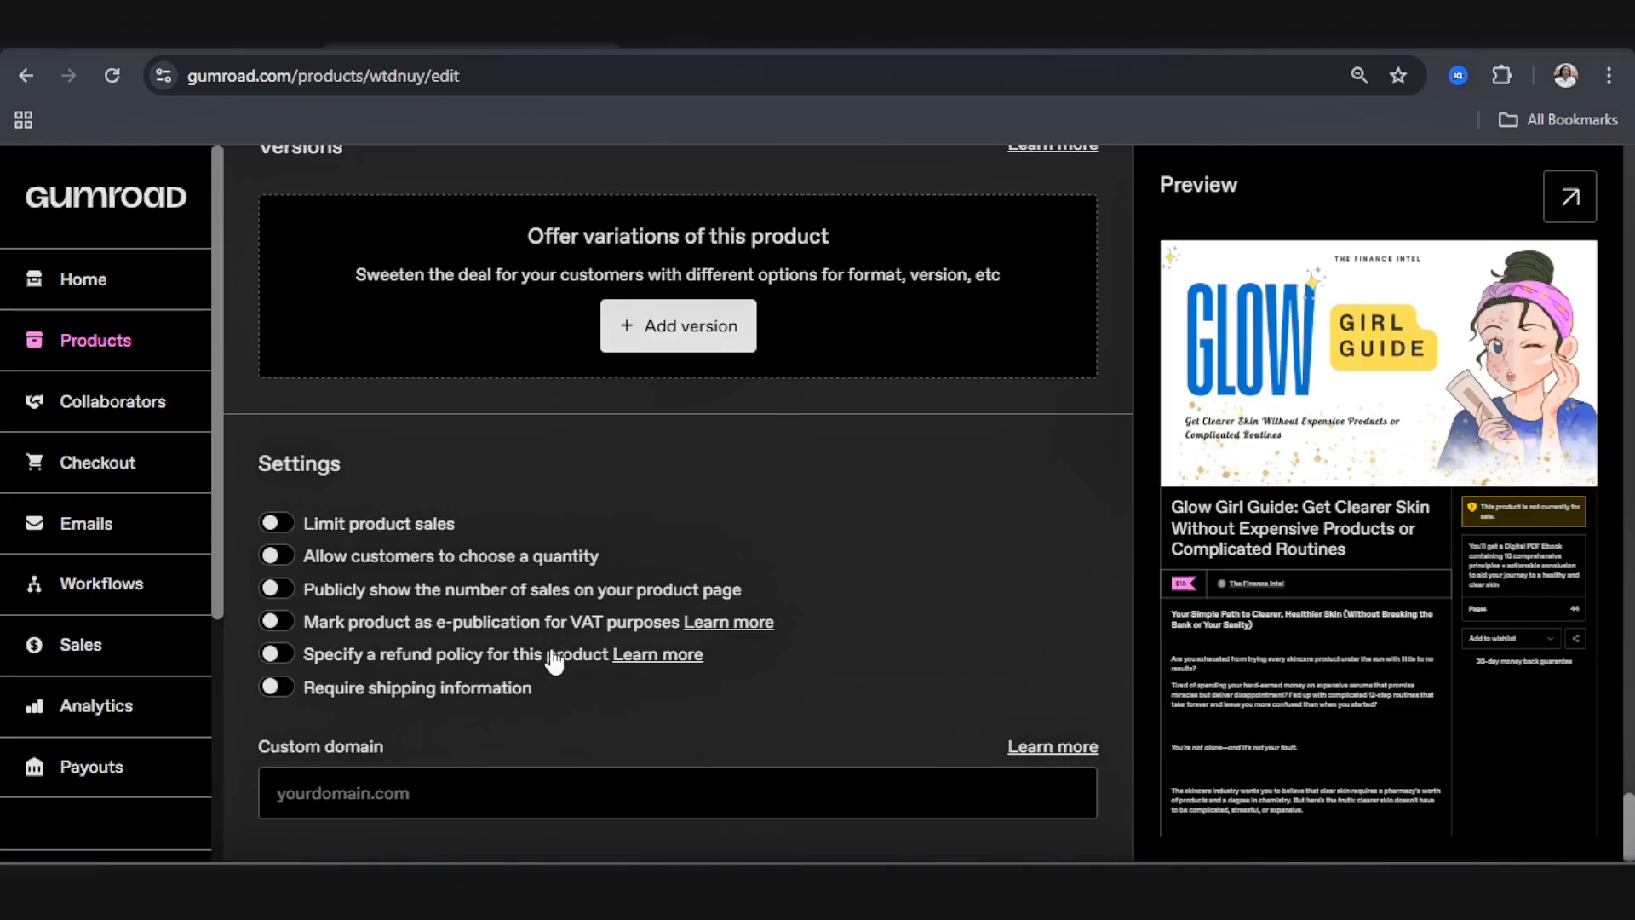
# Step: Save the product details and continue to the e-book's content page
pyautogui.scroll(5, 547, 657)
pyautogui.scroll(10, 699, 587)
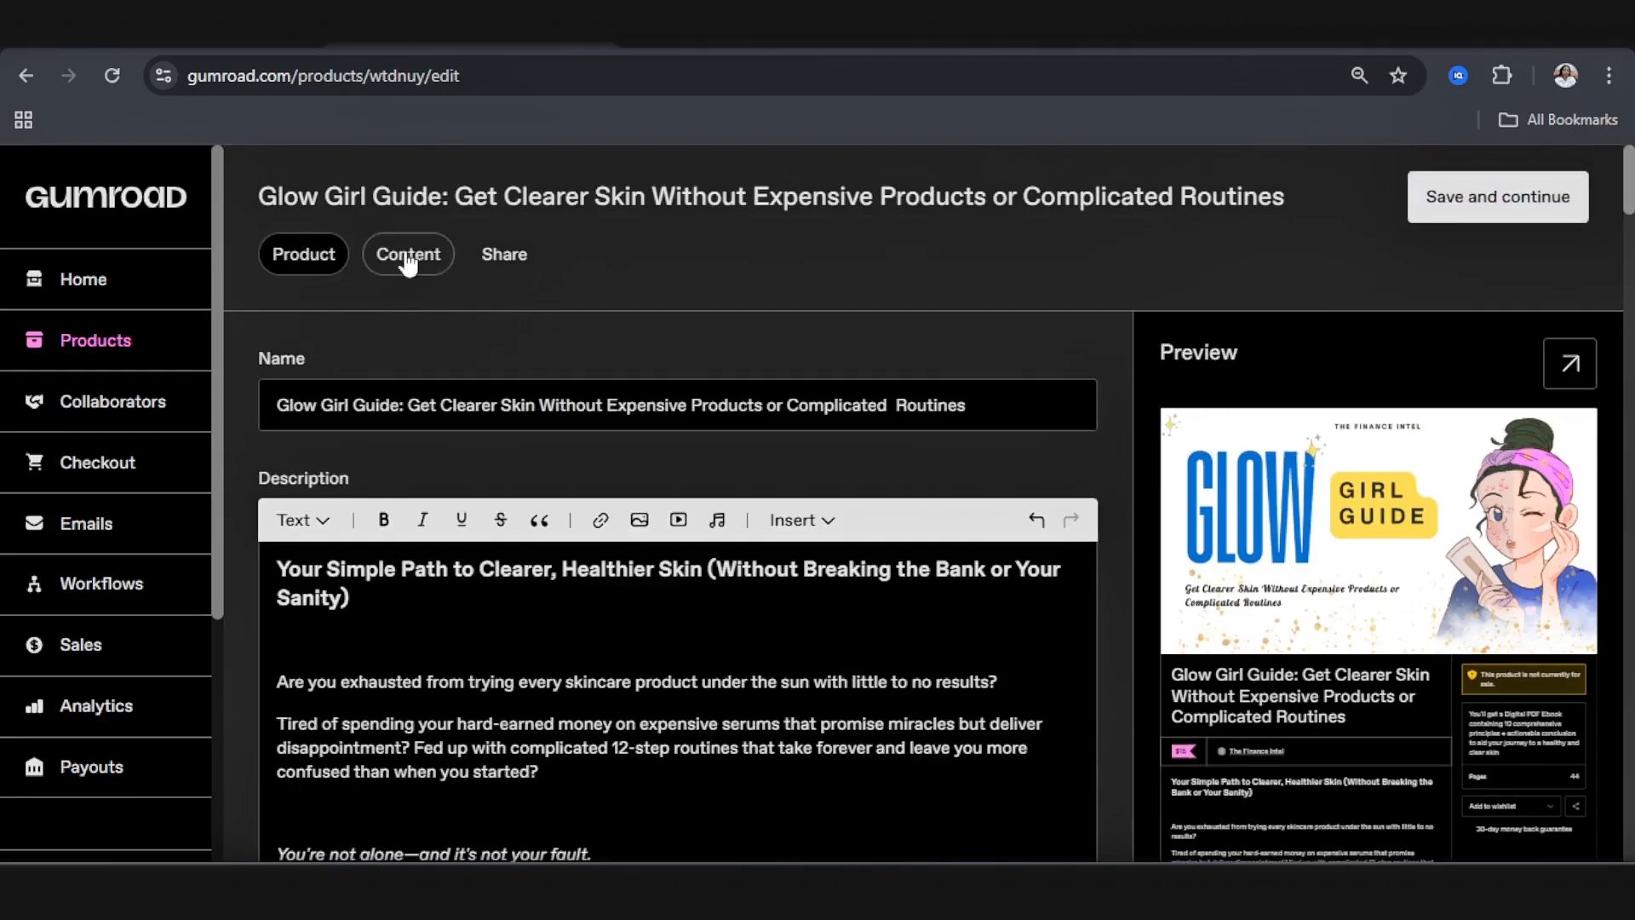
pyautogui.click(1465, 190)
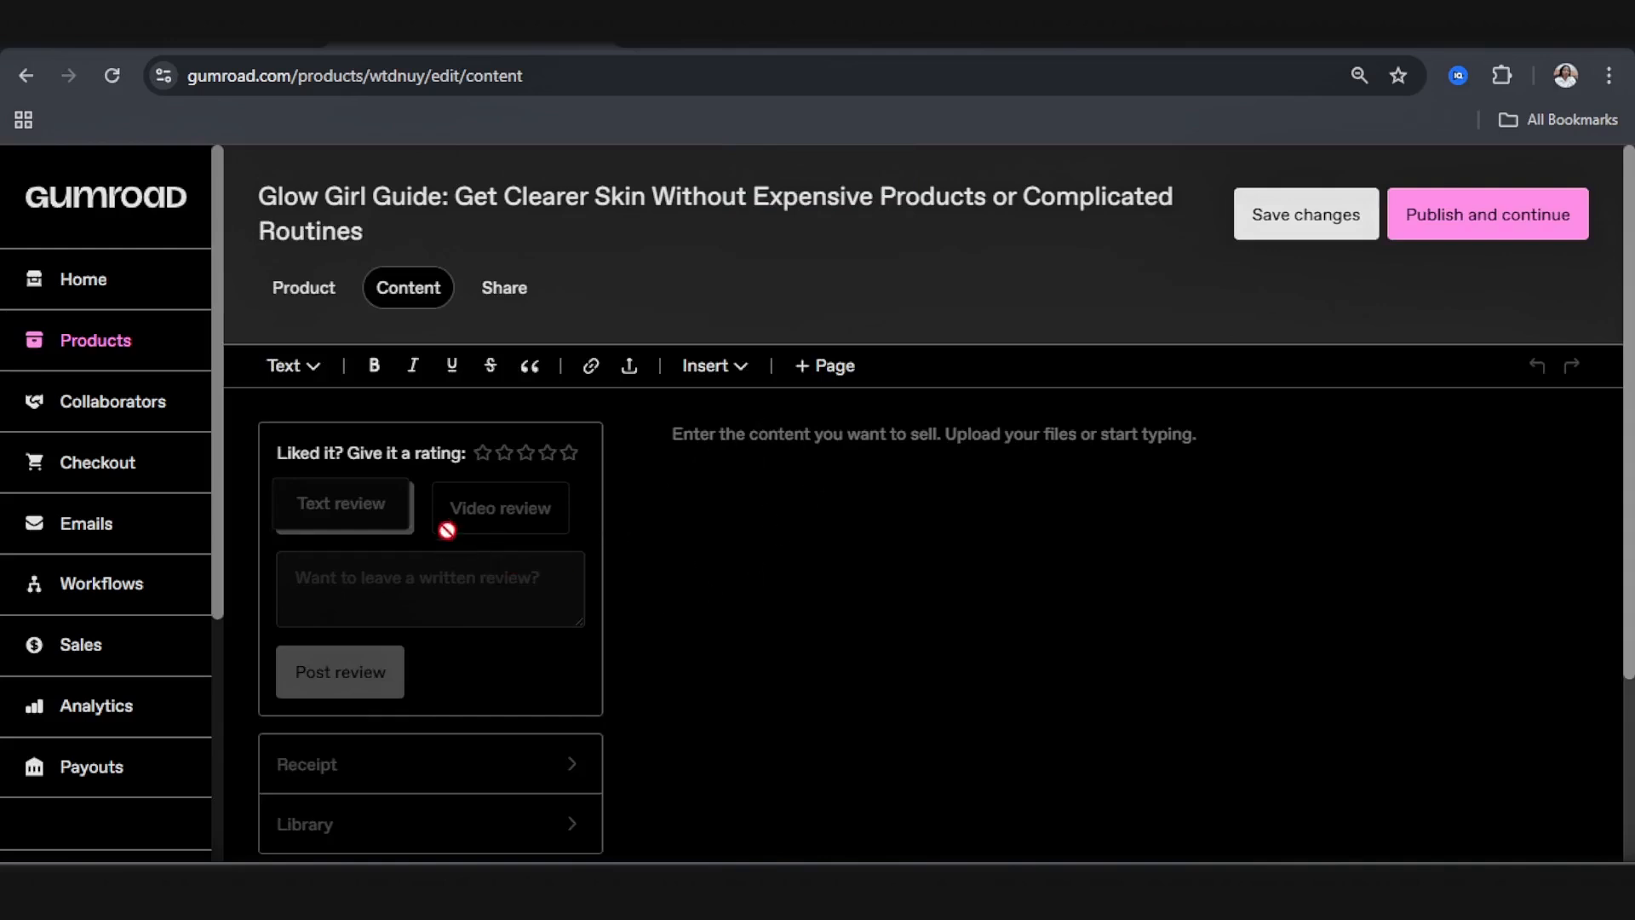
# Step: Upload the Glow Girl Guide PDF from the computer as the product's content and publish the product
pyautogui.click(738, 449)
pyautogui.click(630, 375)
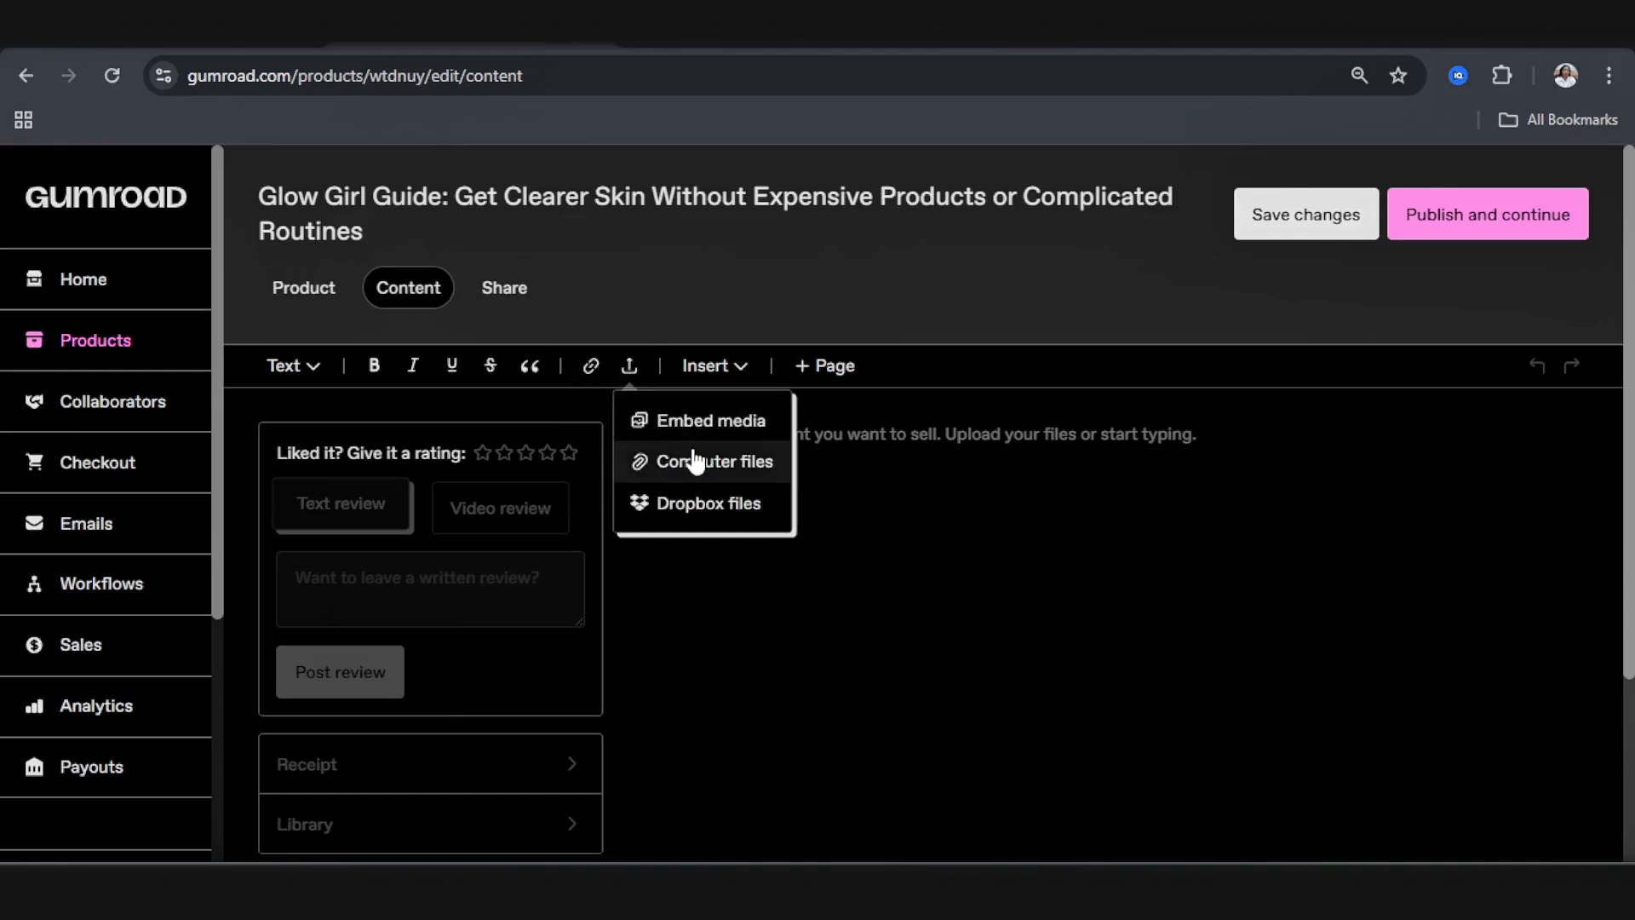
pyautogui.click(703, 464)
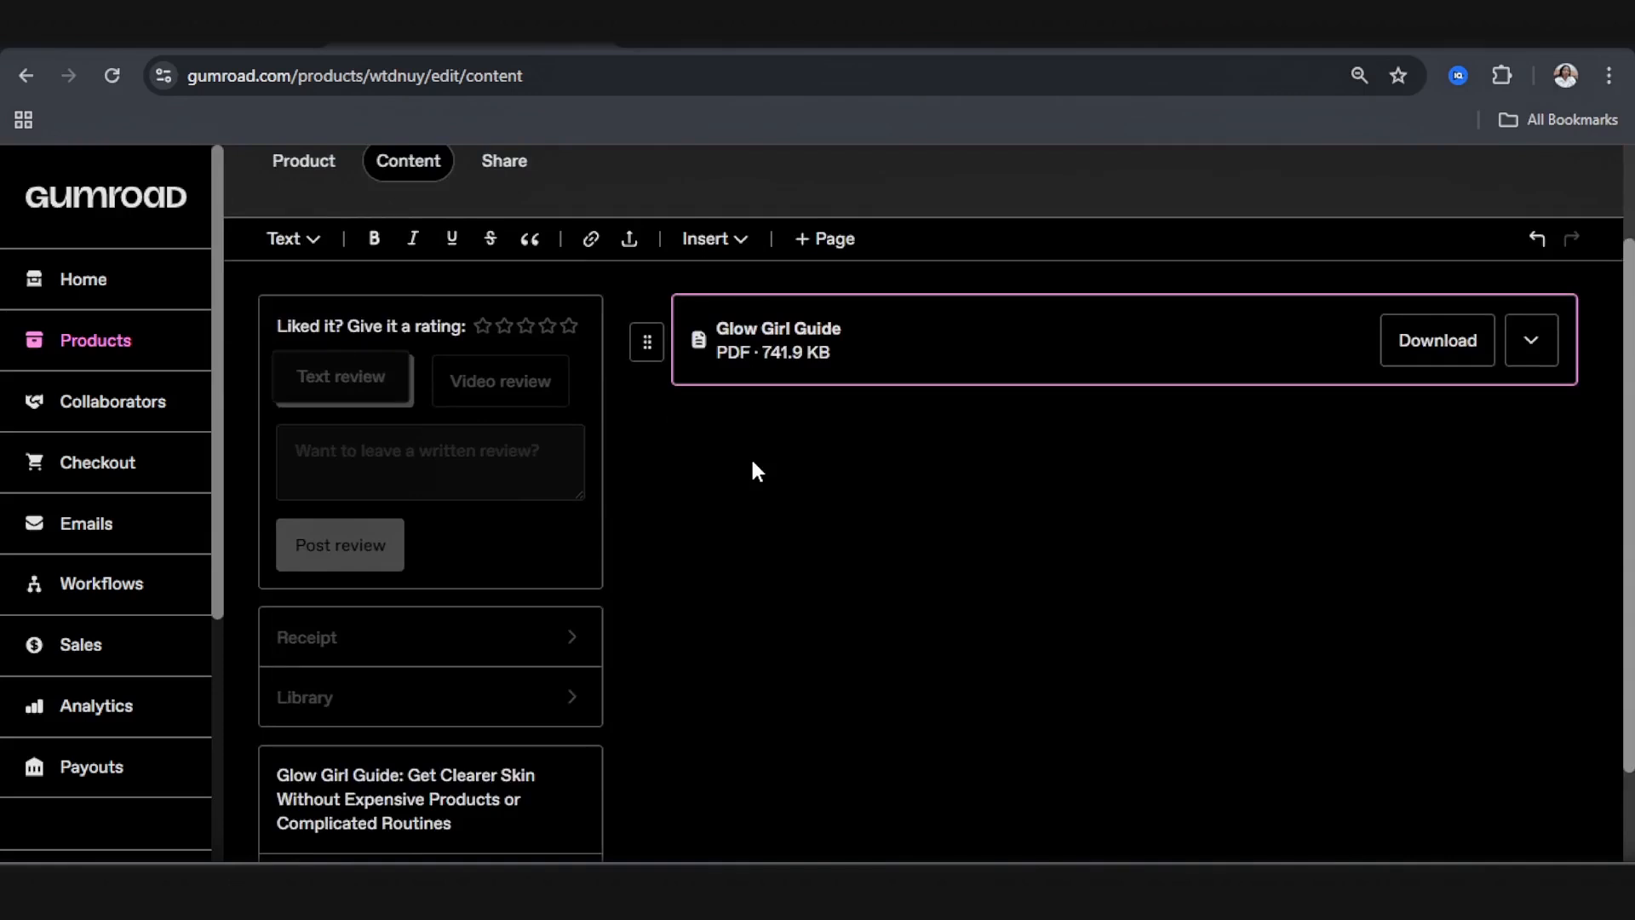
pyautogui.scroll(-1, 446, 676)
pyautogui.scroll(3, 503, 638)
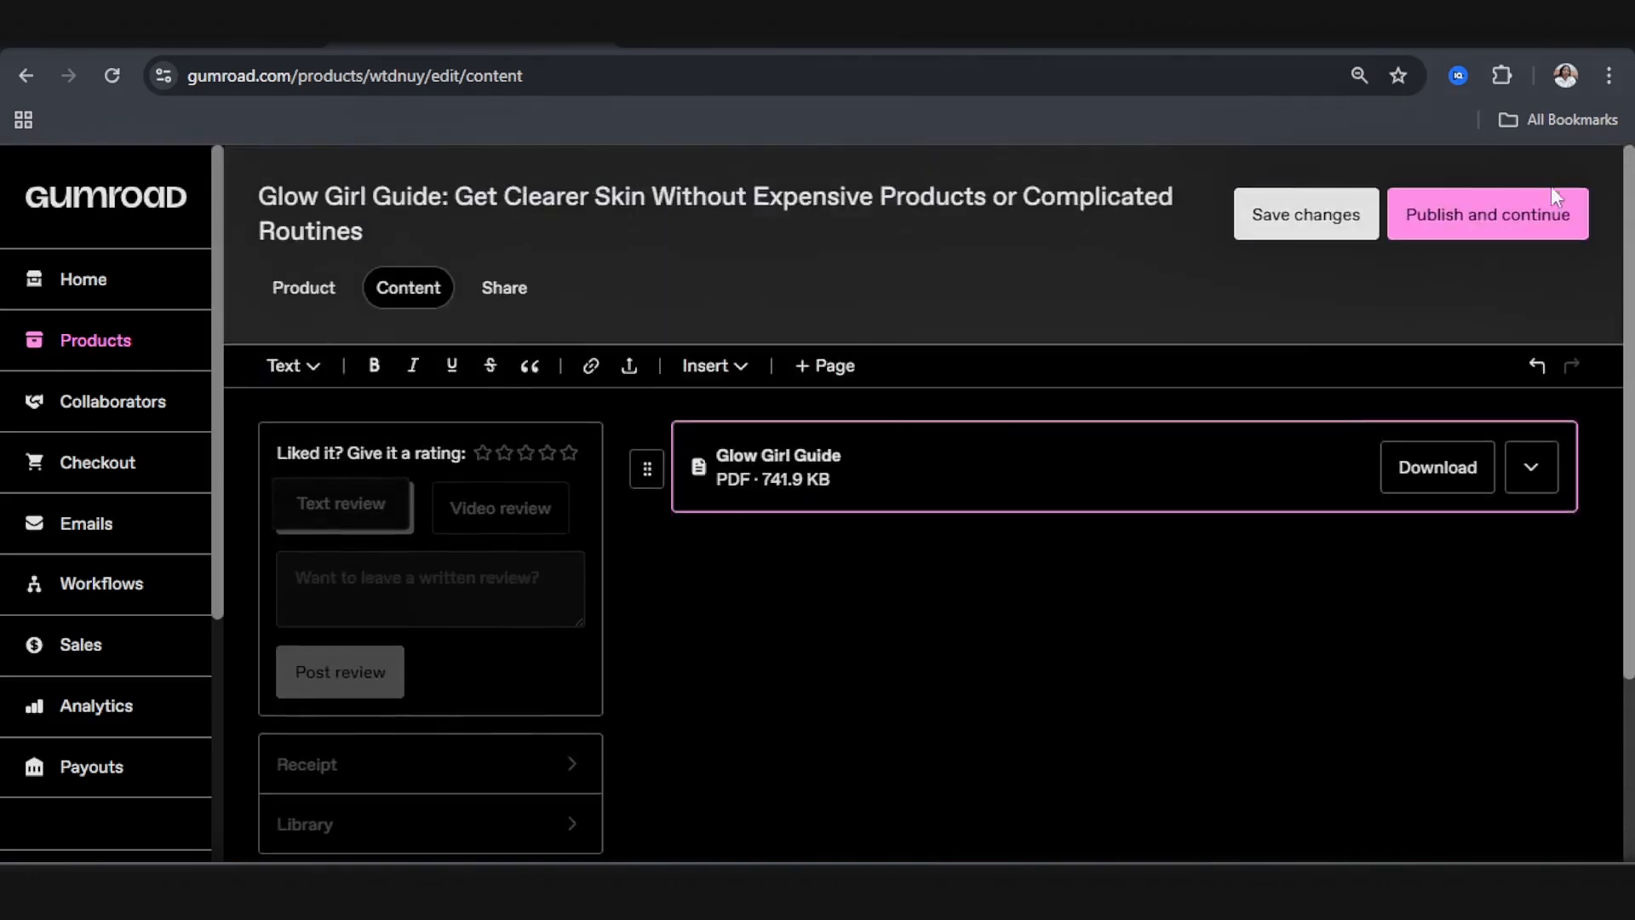
pyautogui.click(1478, 223)
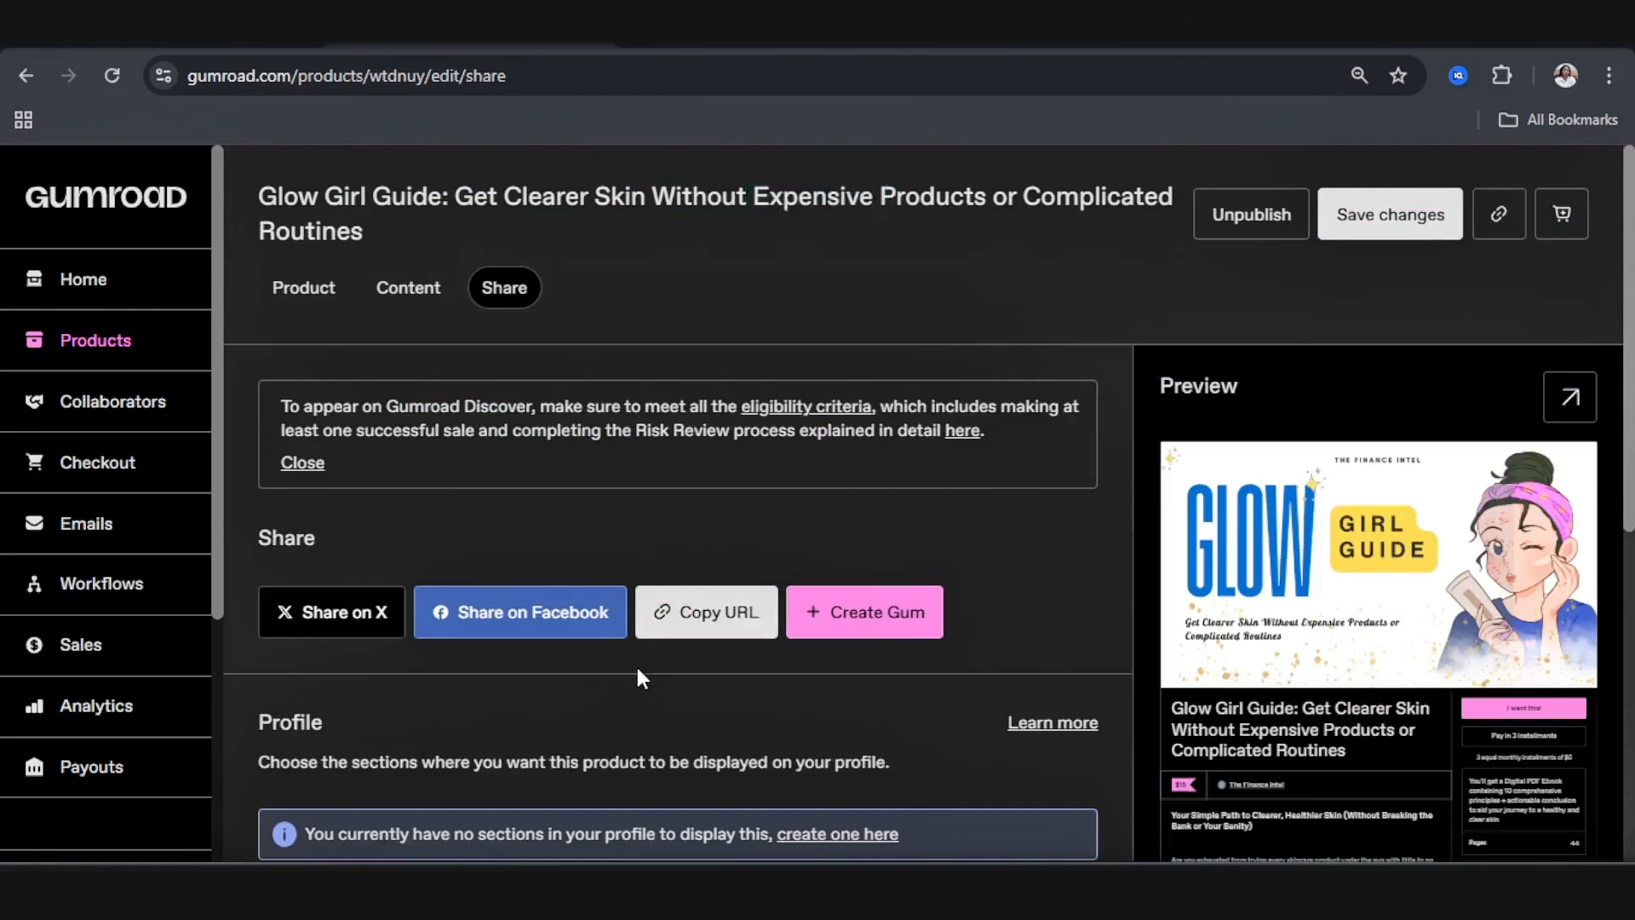
pyautogui.click(714, 618)
pyautogui.scroll(-1, 726, 586)
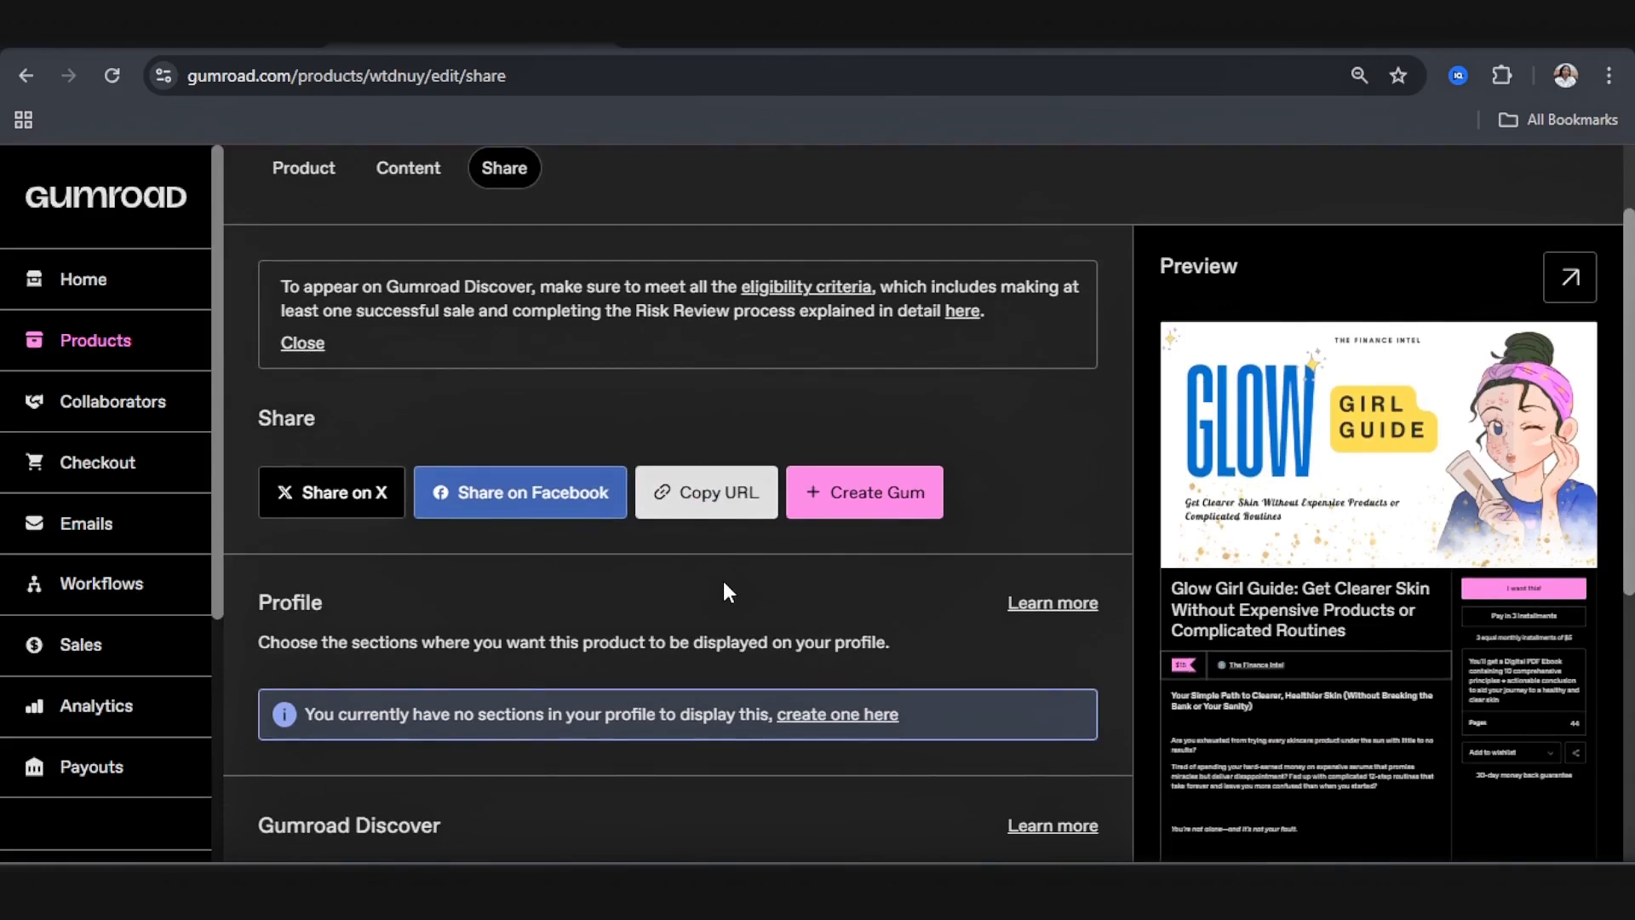
pyautogui.hotkey('ctrl', 't')
pyautogui.write('https://finintel.gumroad.com/l/glowgirl')
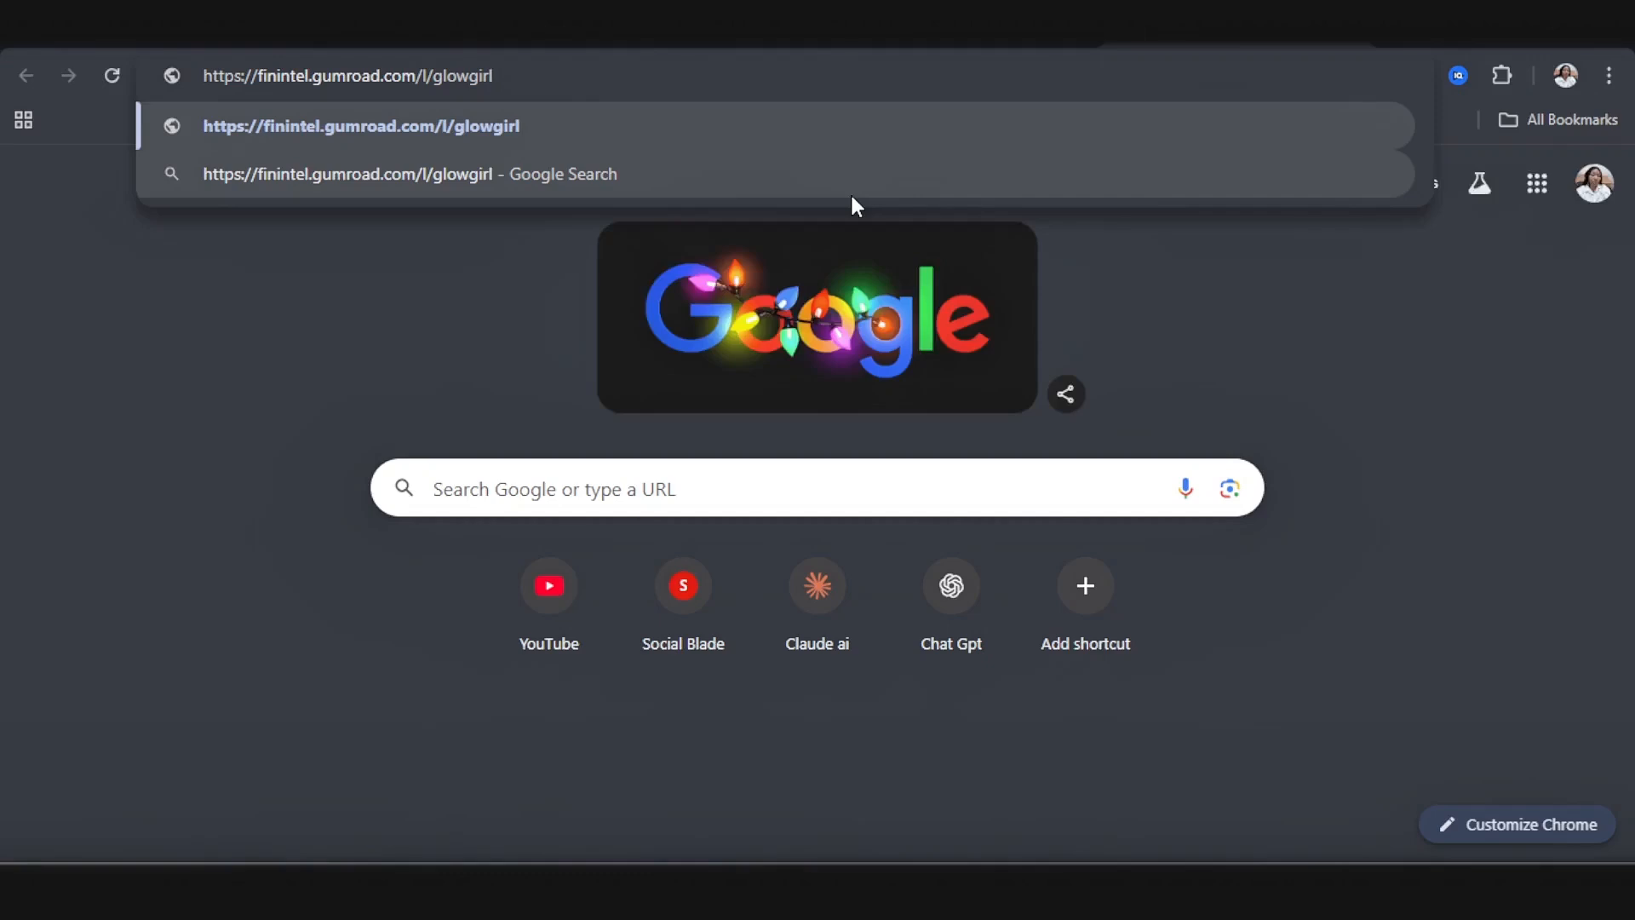
pyautogui.press('Return')
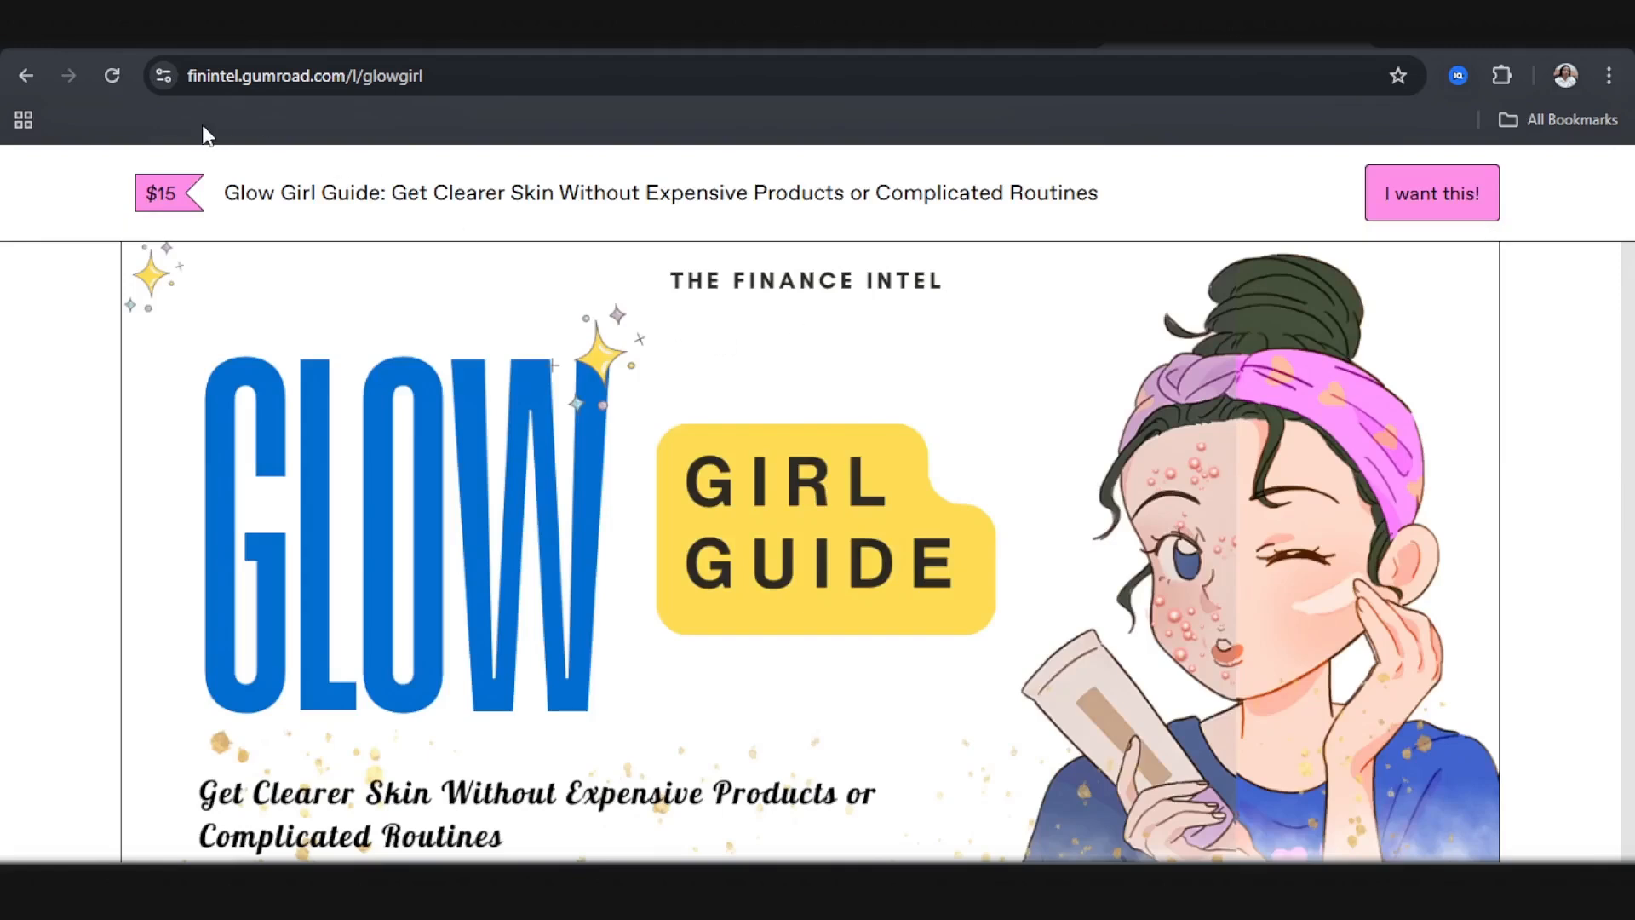
# Step: Review the public Glow Girl Guide page, including its cover, title, price, summary, page count and full description
pyautogui.scroll(-6, 557, 262)
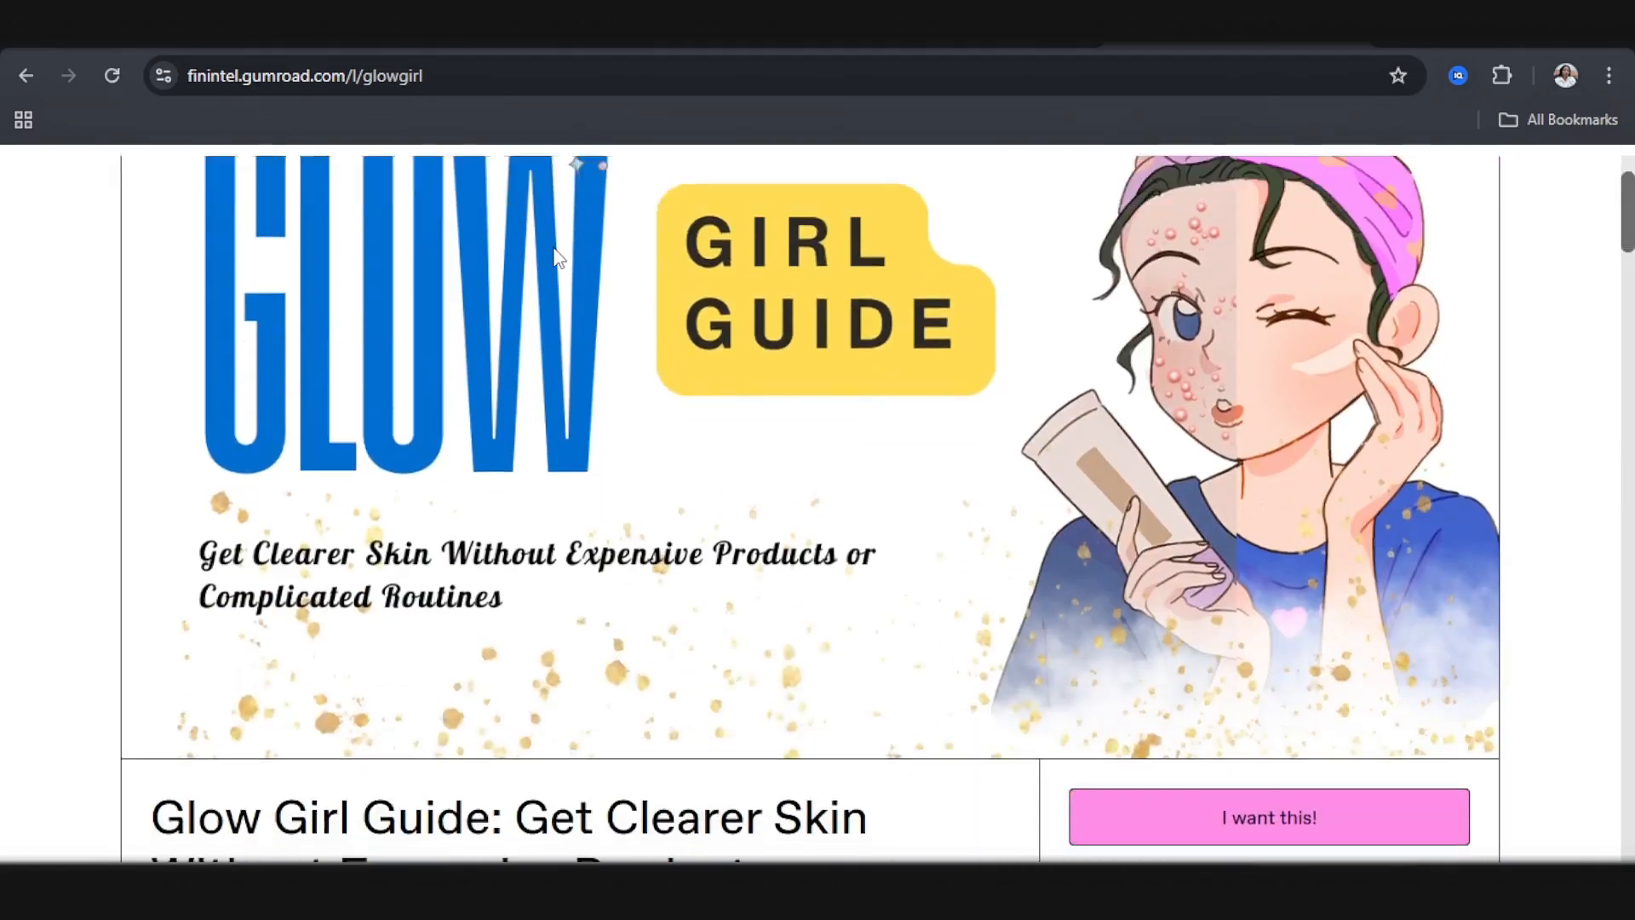
pyautogui.scroll(-1, 531, 545)
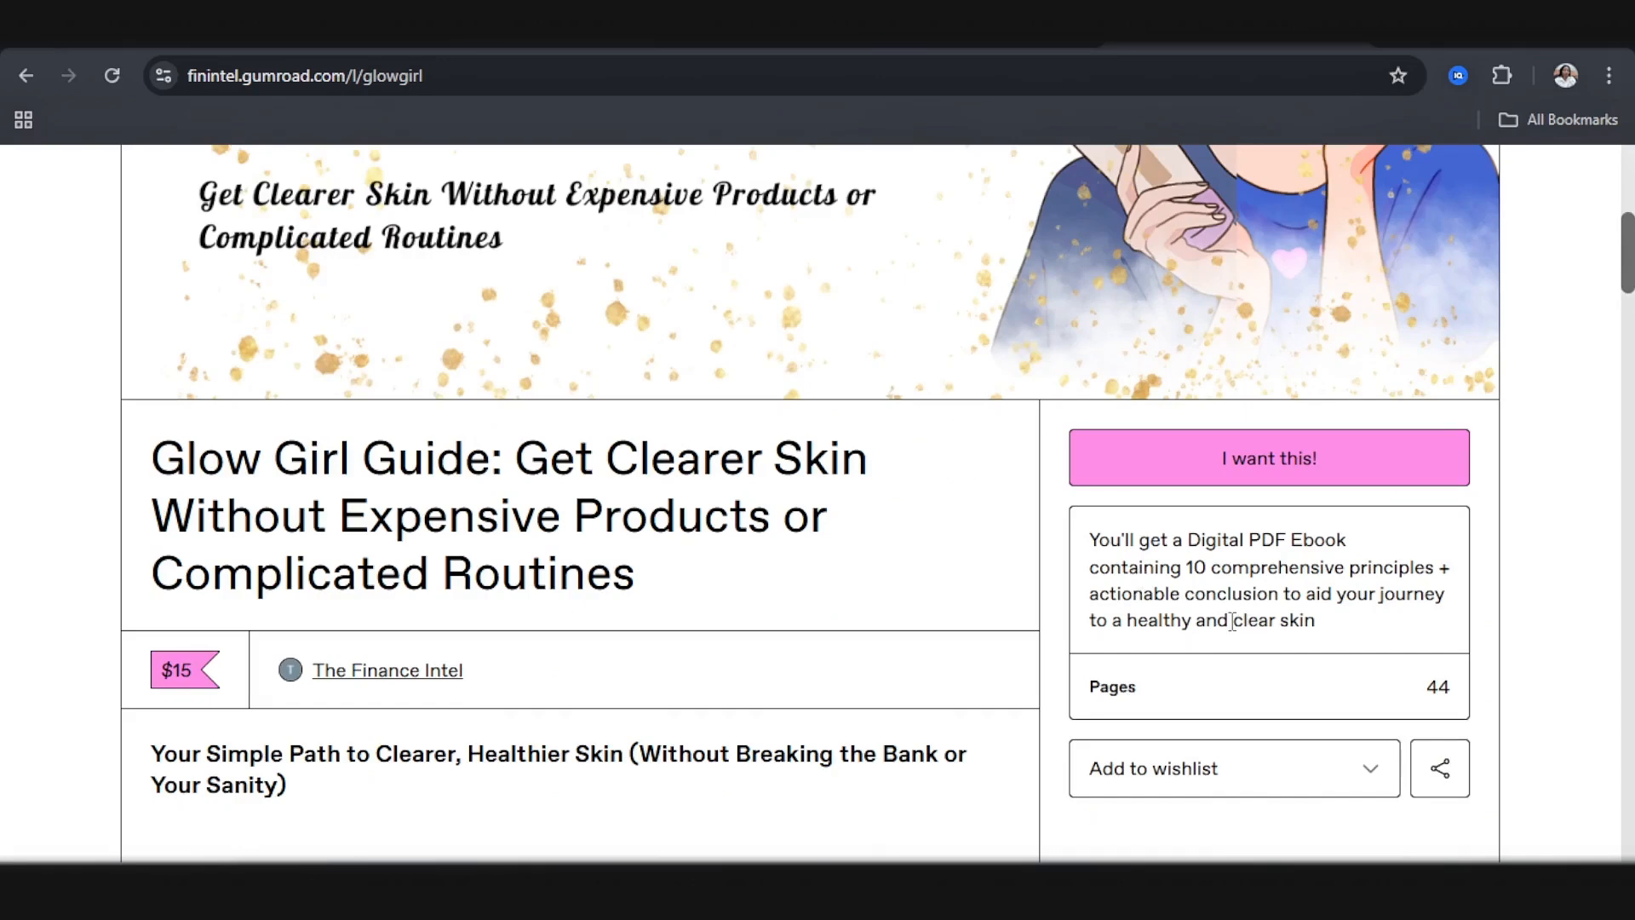
pyautogui.scroll(-1, 1293, 585)
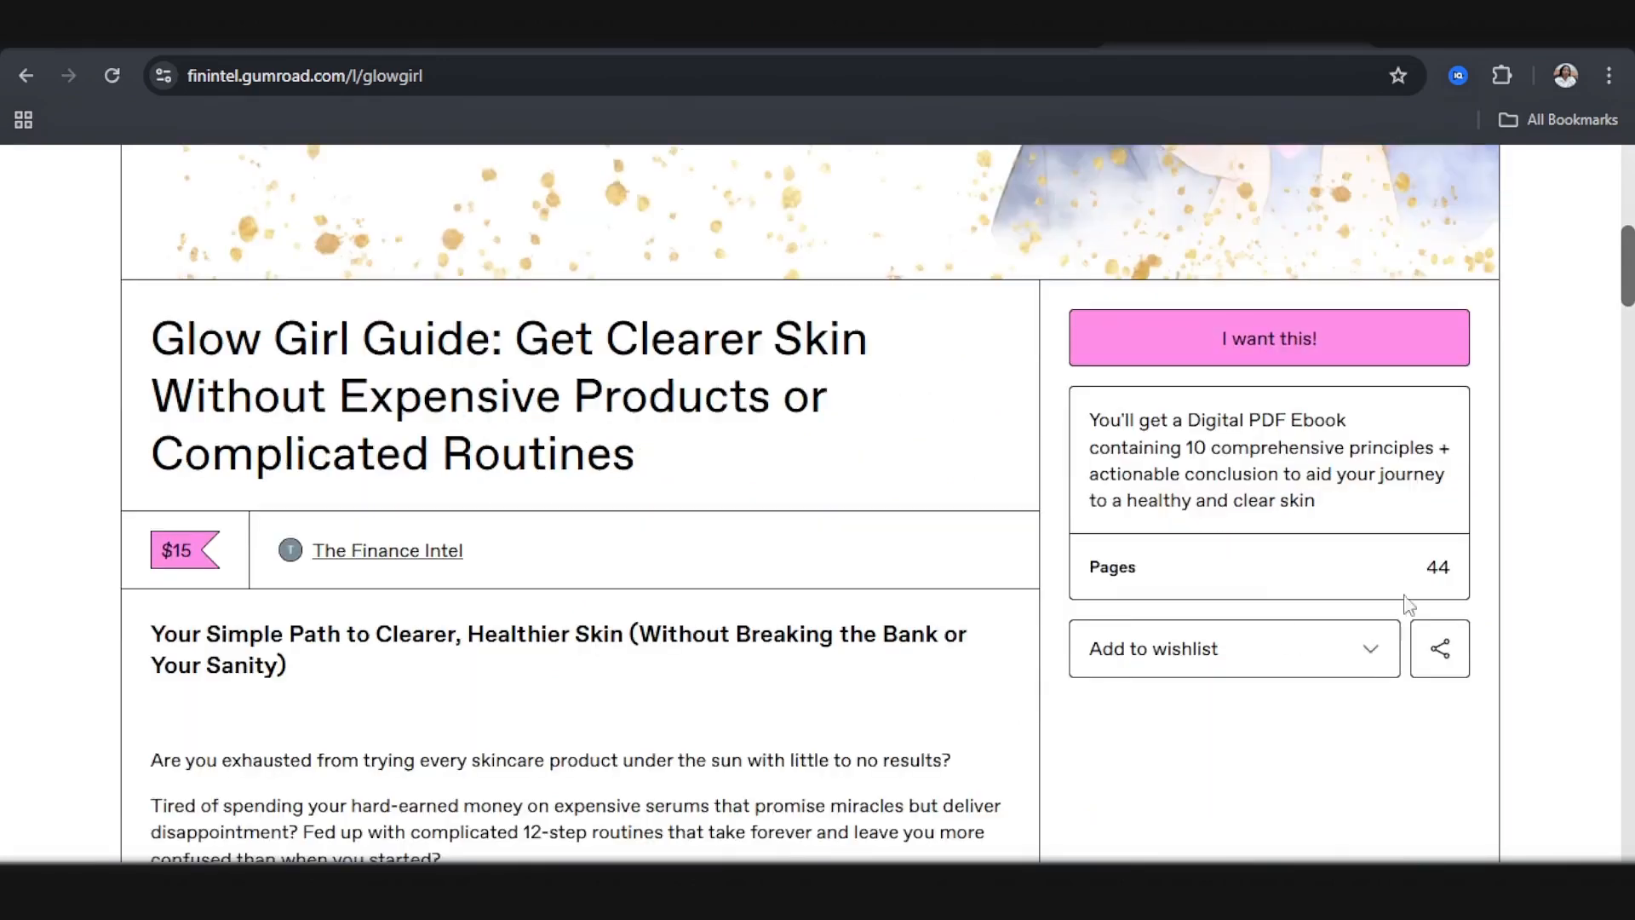
pyautogui.scroll(-6, 171, 563)
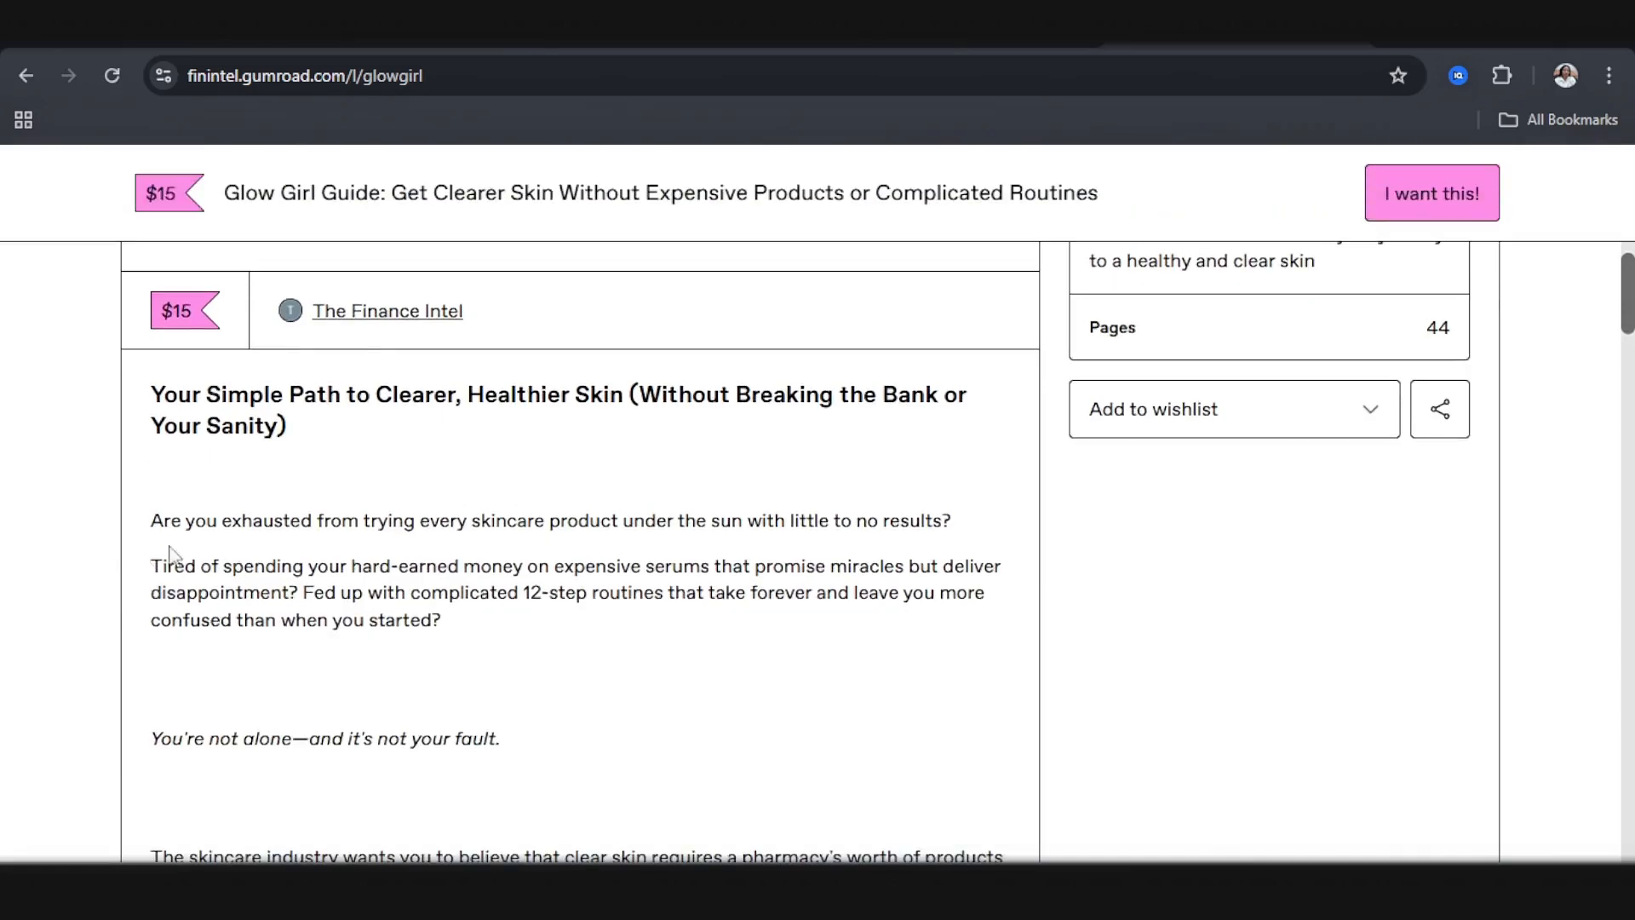
pyautogui.scroll(-13, 225, 560)
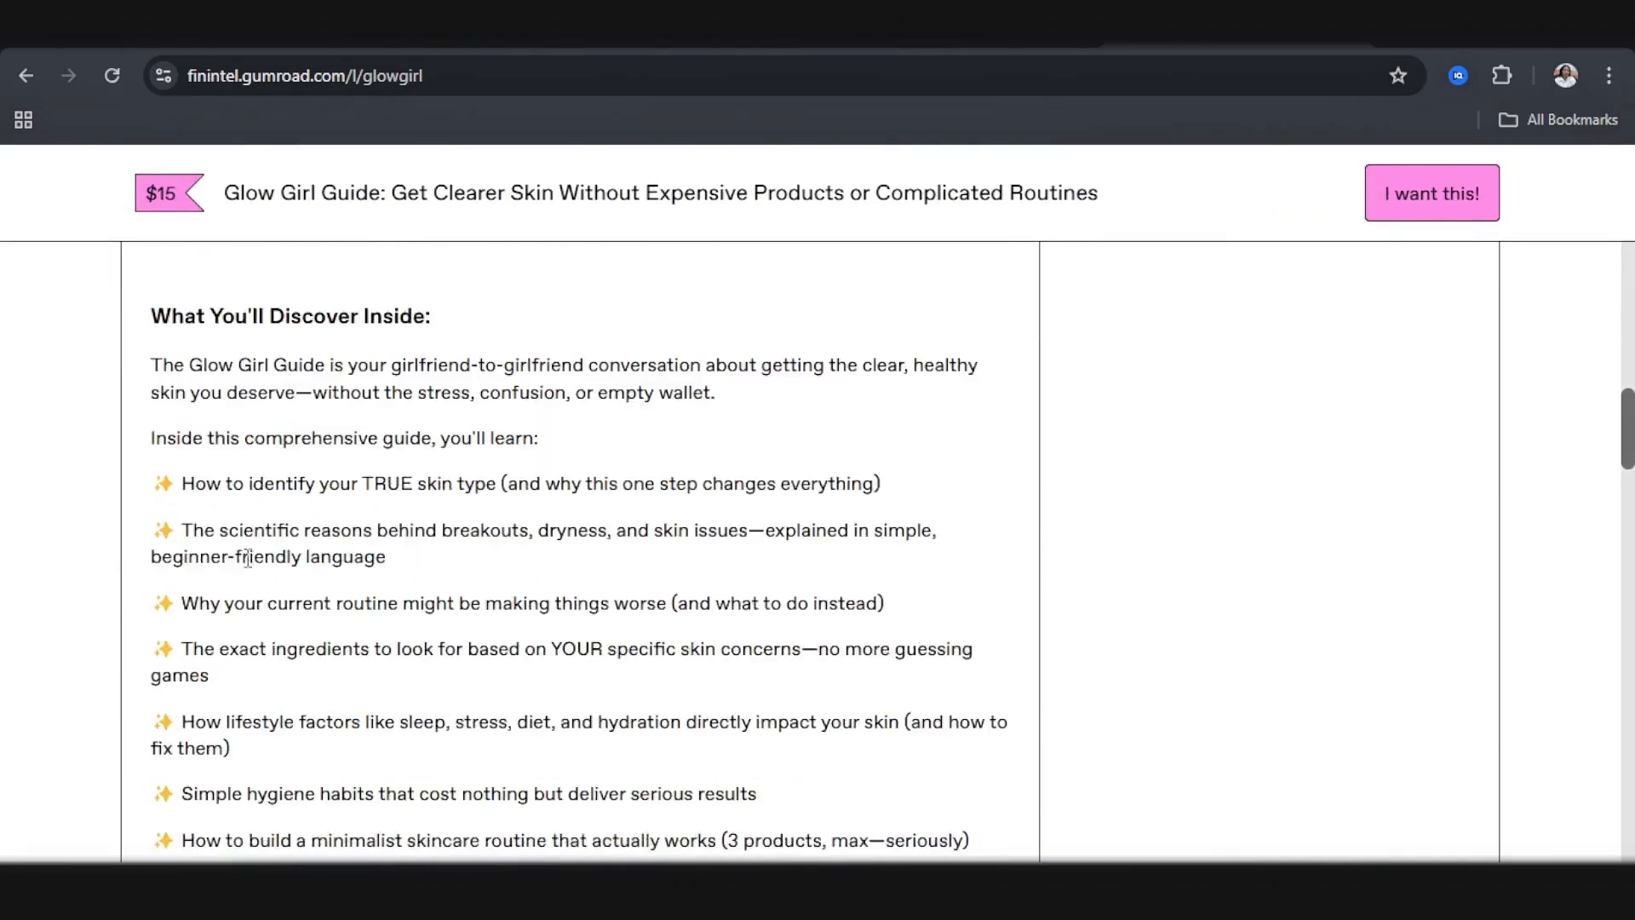
pyautogui.scroll(-15, 248, 567)
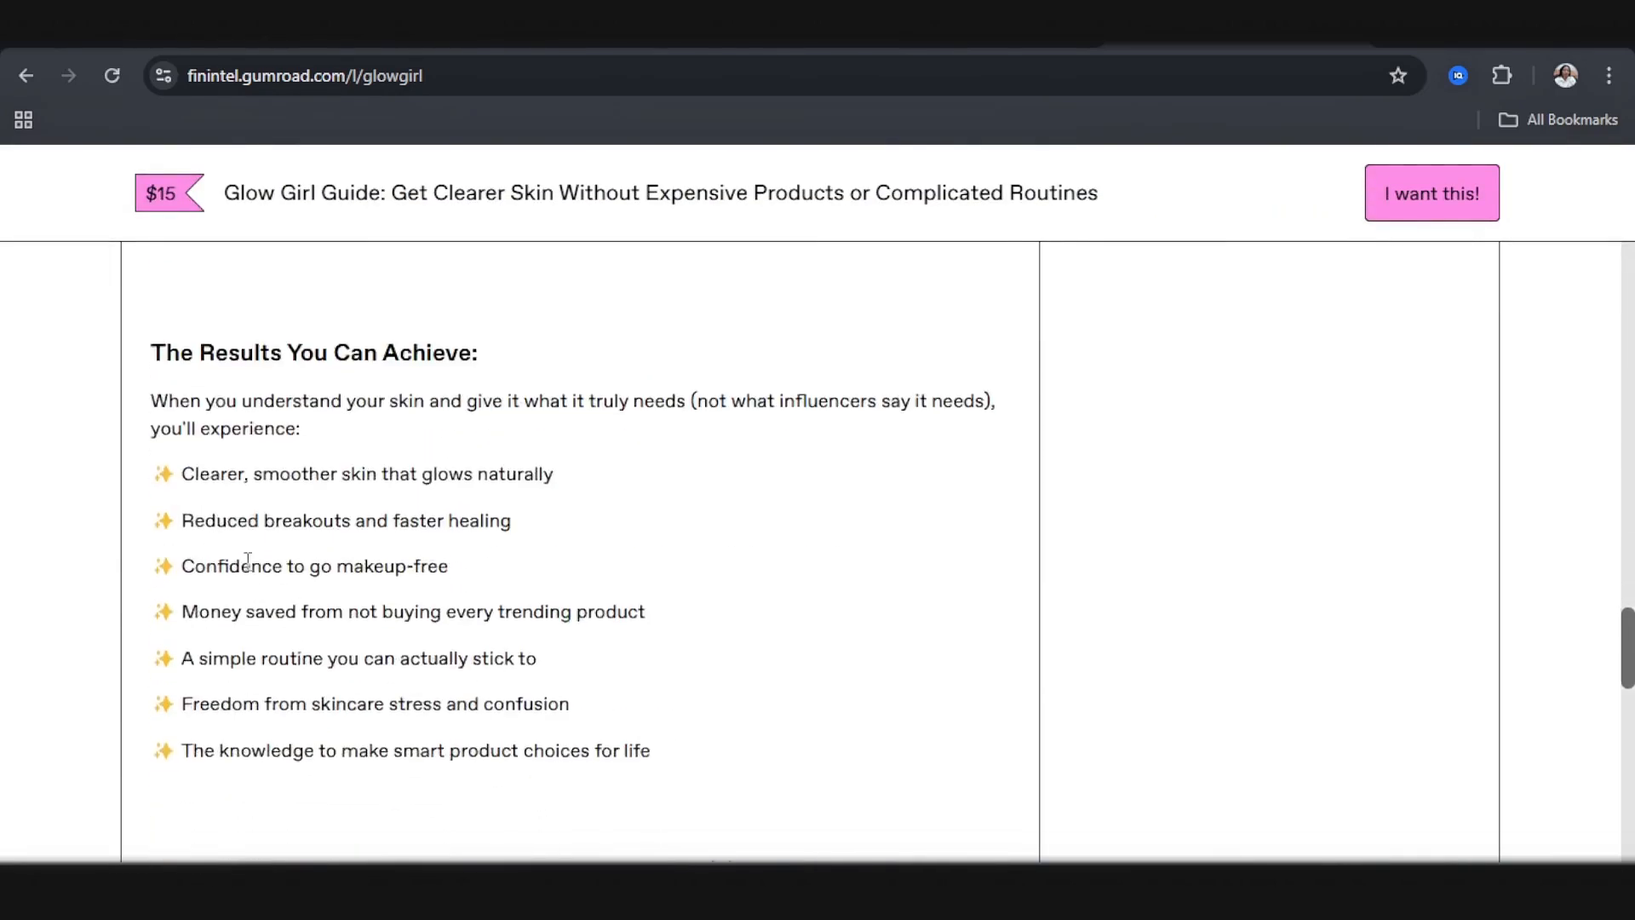
pyautogui.scroll(15, 792, 748)
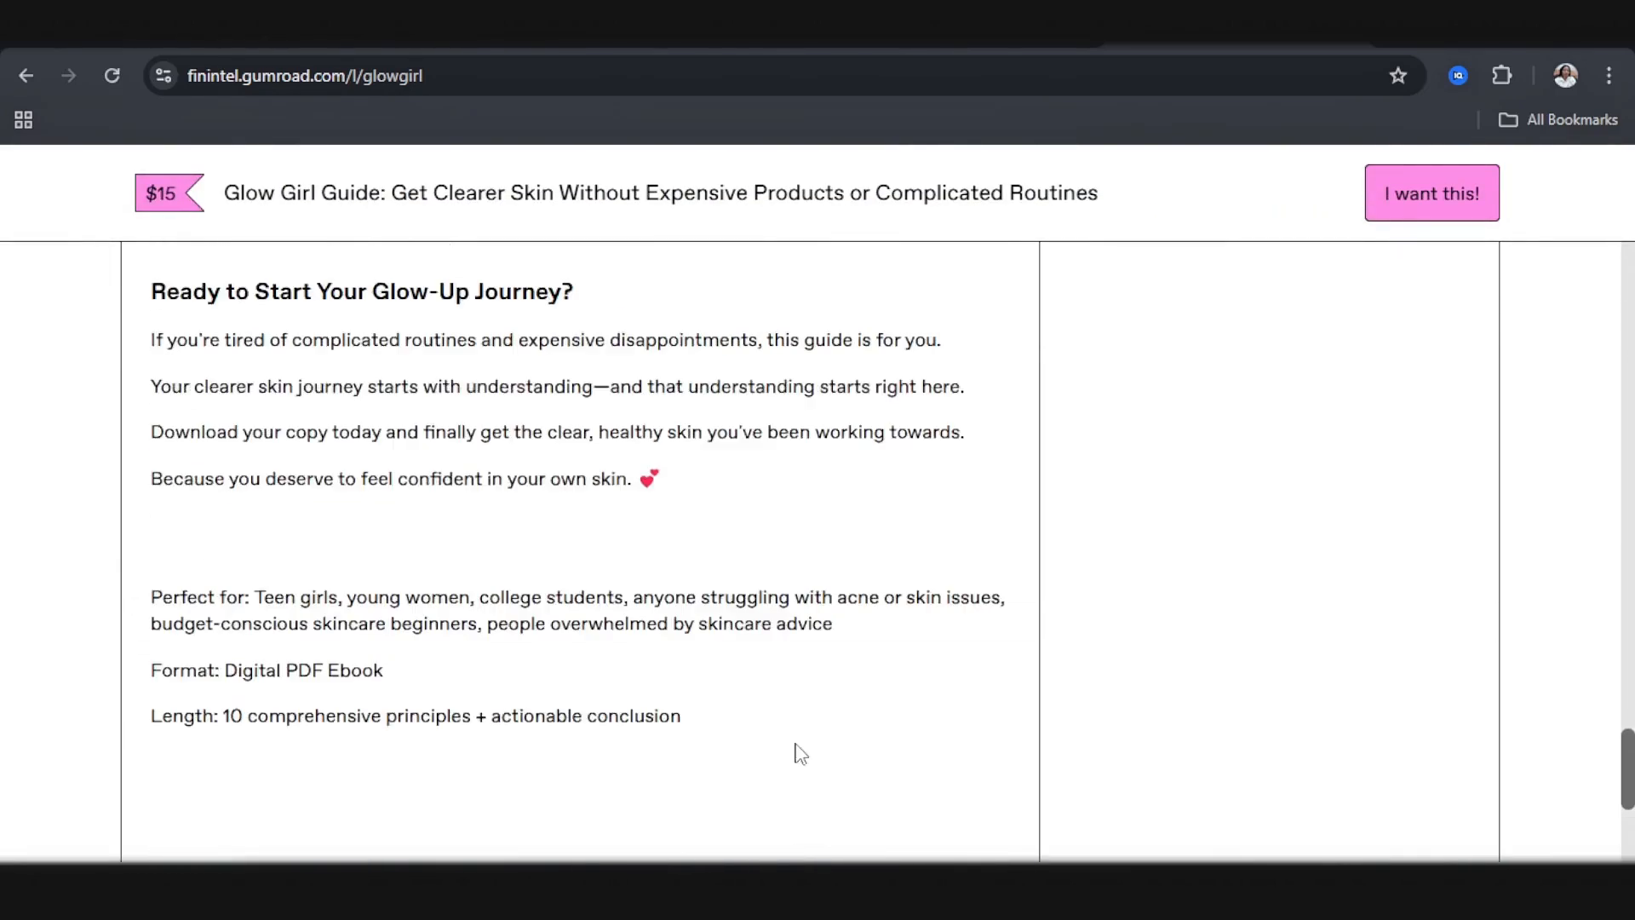
pyautogui.scroll(15, 1059, 529)
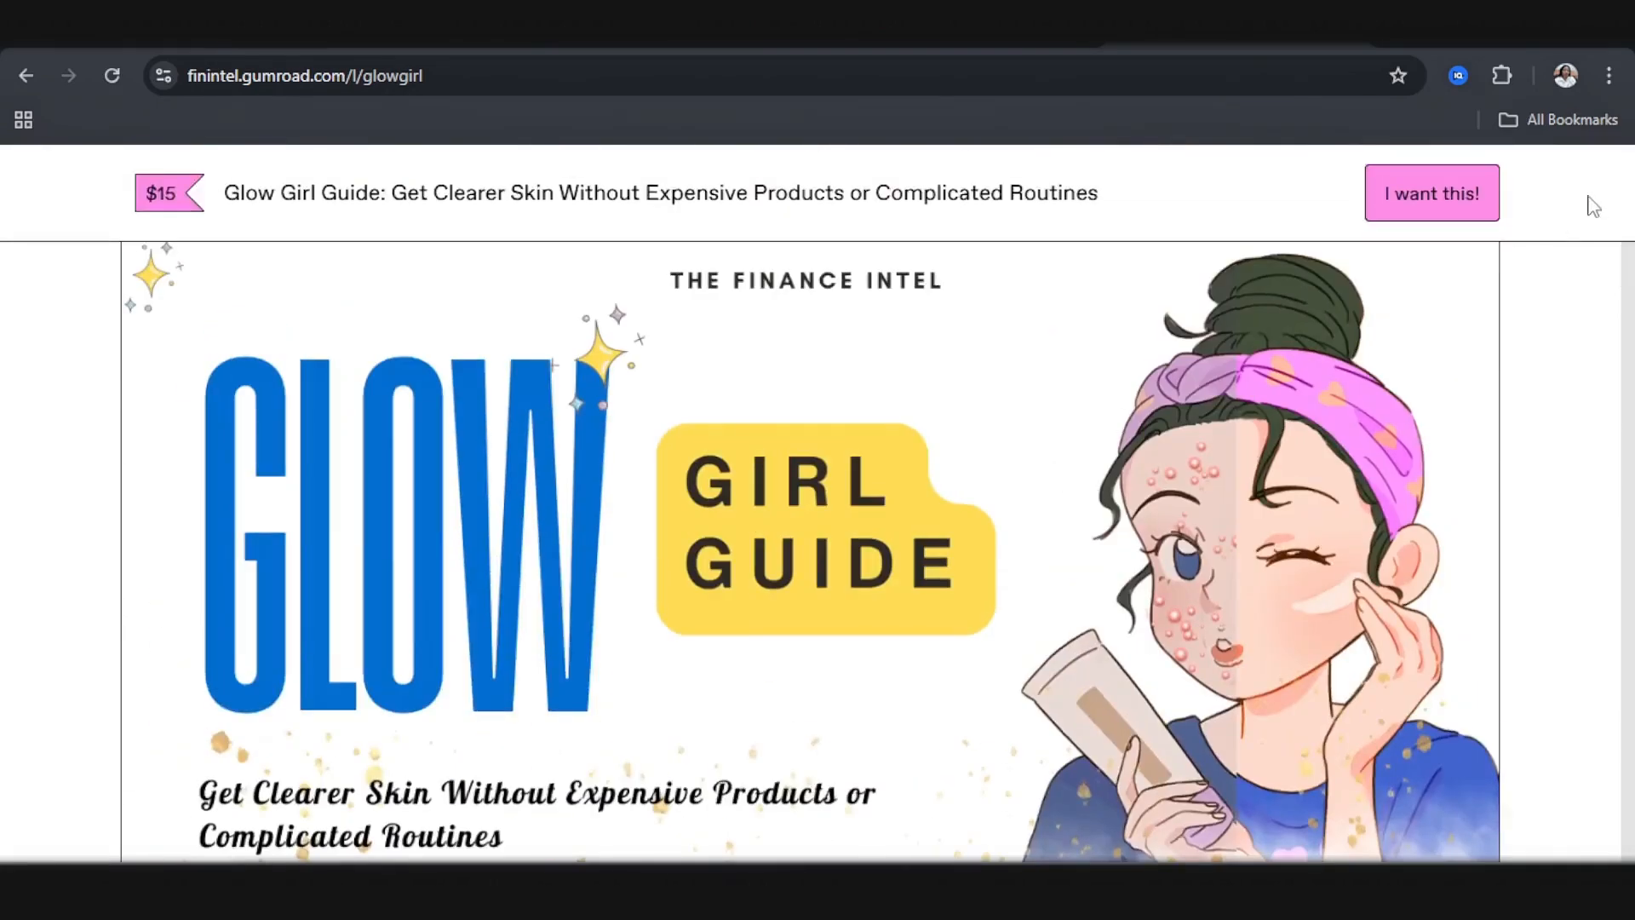
# Step: Start a purchase of the e-book from its public page and look over the checkout form
pyautogui.click(1467, 203)
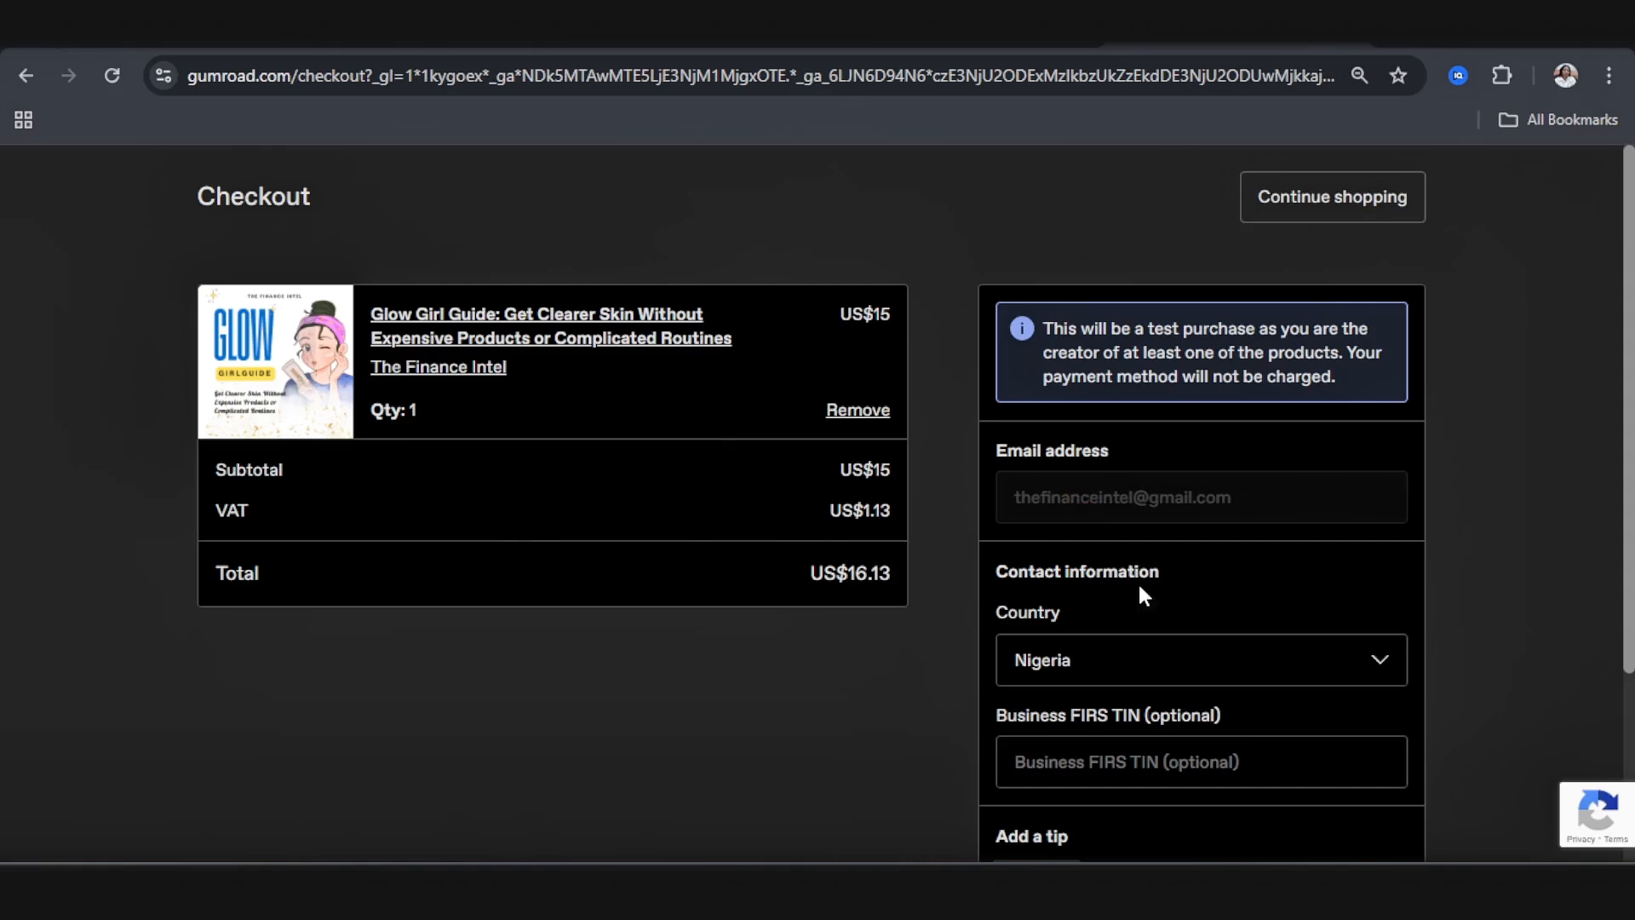
pyautogui.scroll(-1, 1196, 612)
# Step: Back on the product's sharing page, set the Gumroad Discover category to Fitness & Health > Yoga
pyautogui.scroll(-3, 1197, 618)
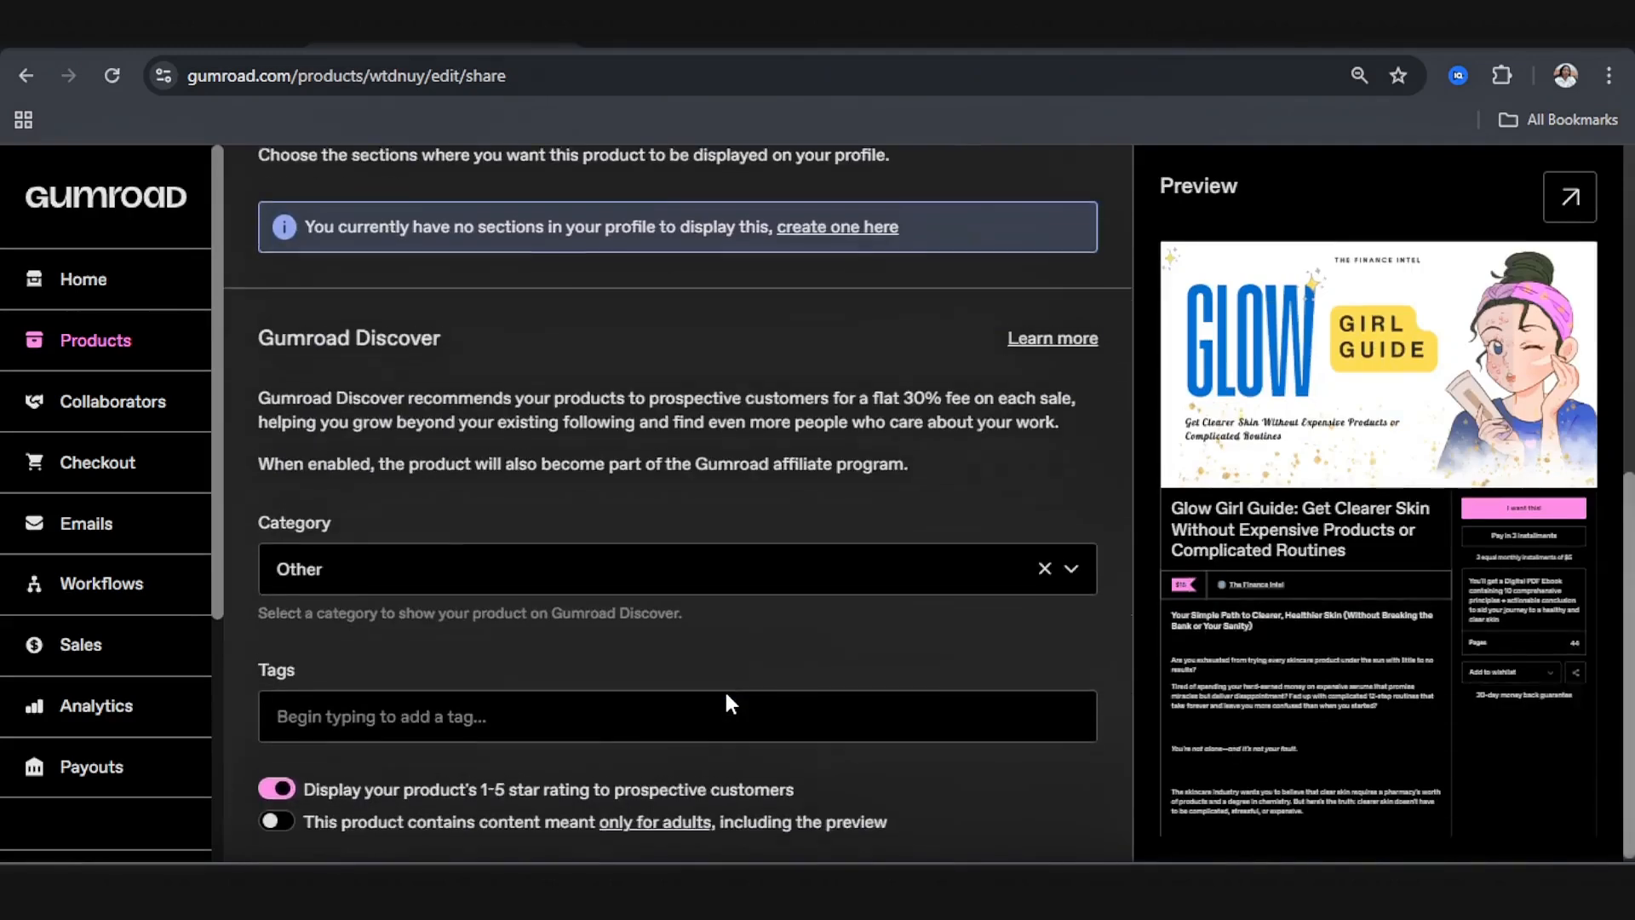
pyautogui.scroll(7, 726, 688)
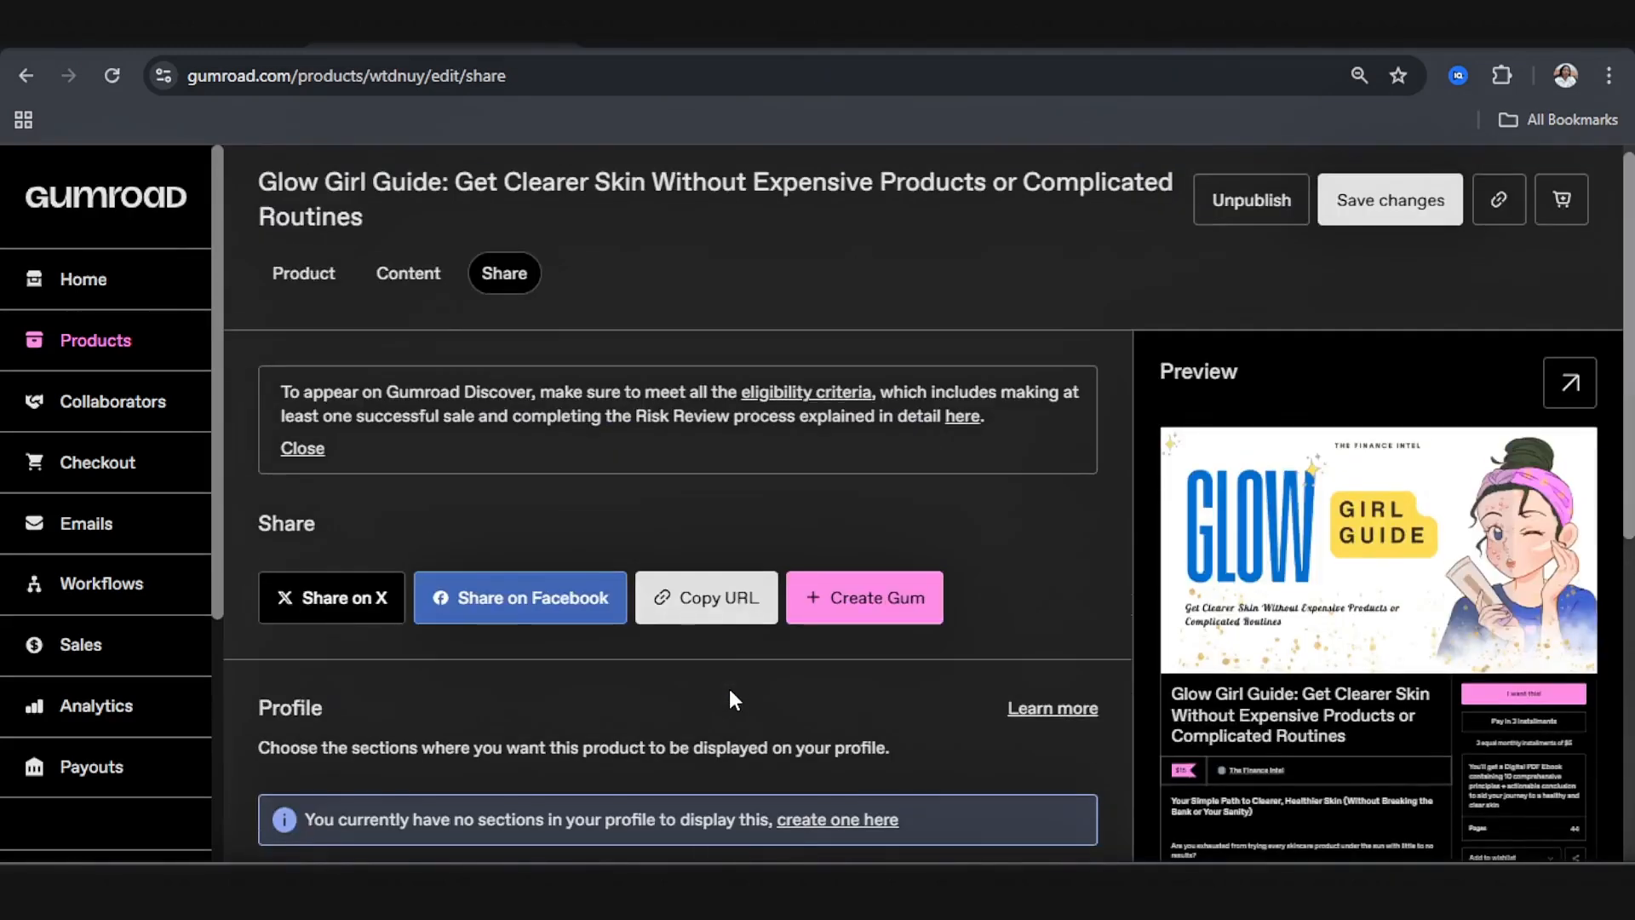
pyautogui.scroll(-3, 728, 686)
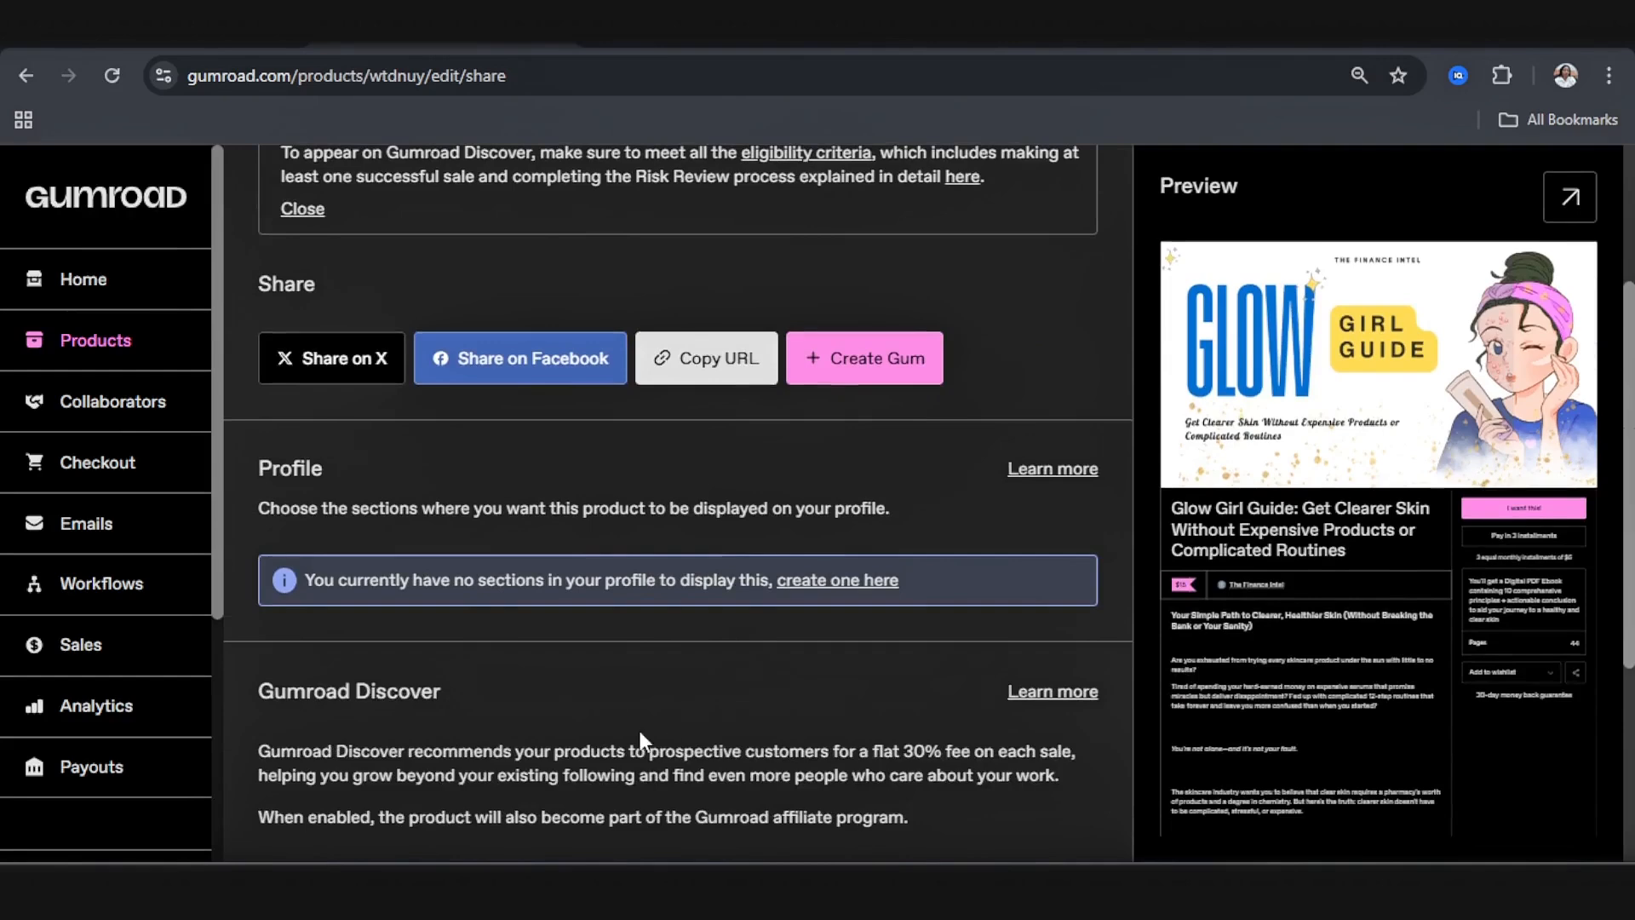
pyautogui.scroll(-4, 513, 661)
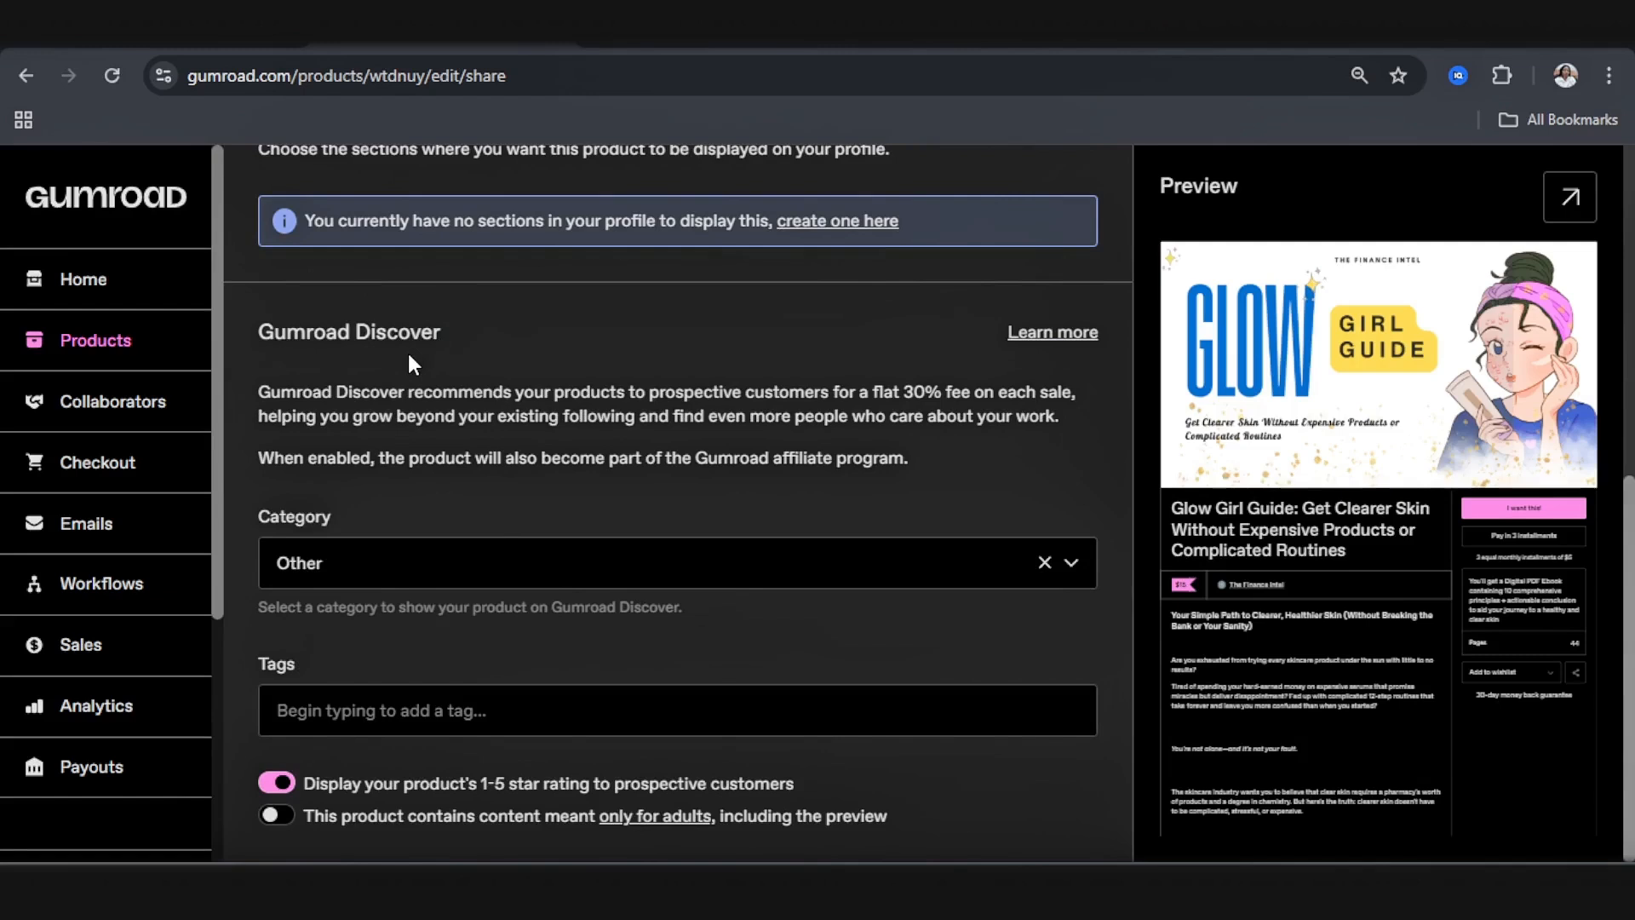
pyautogui.click(1071, 564)
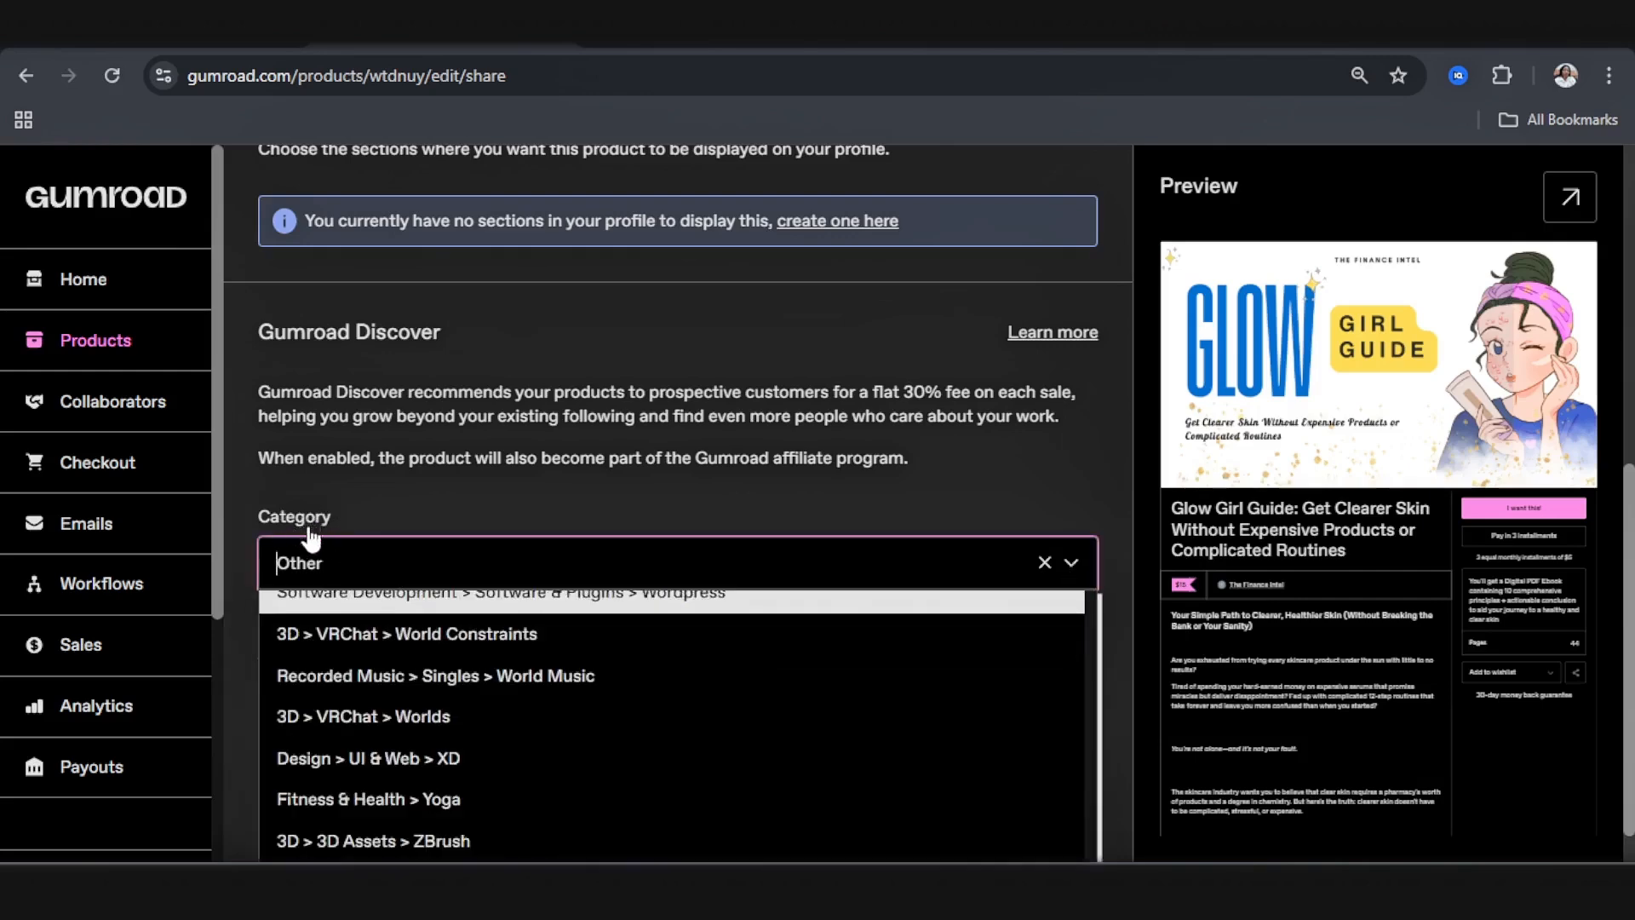
pyautogui.scroll(-1, 311, 538)
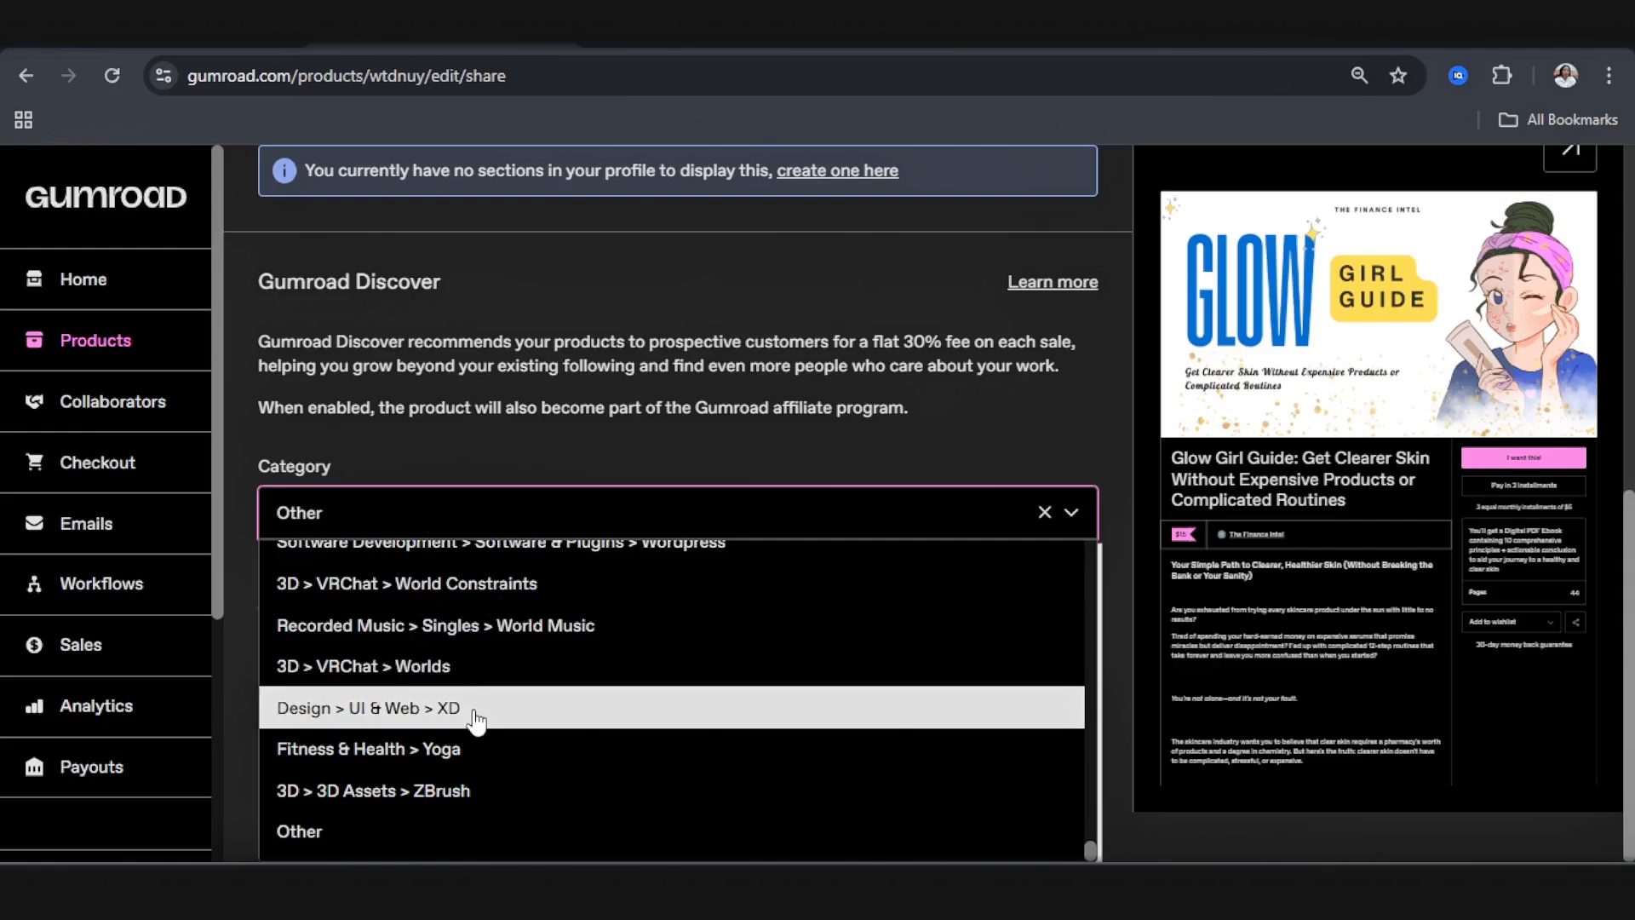
pyautogui.click(409, 748)
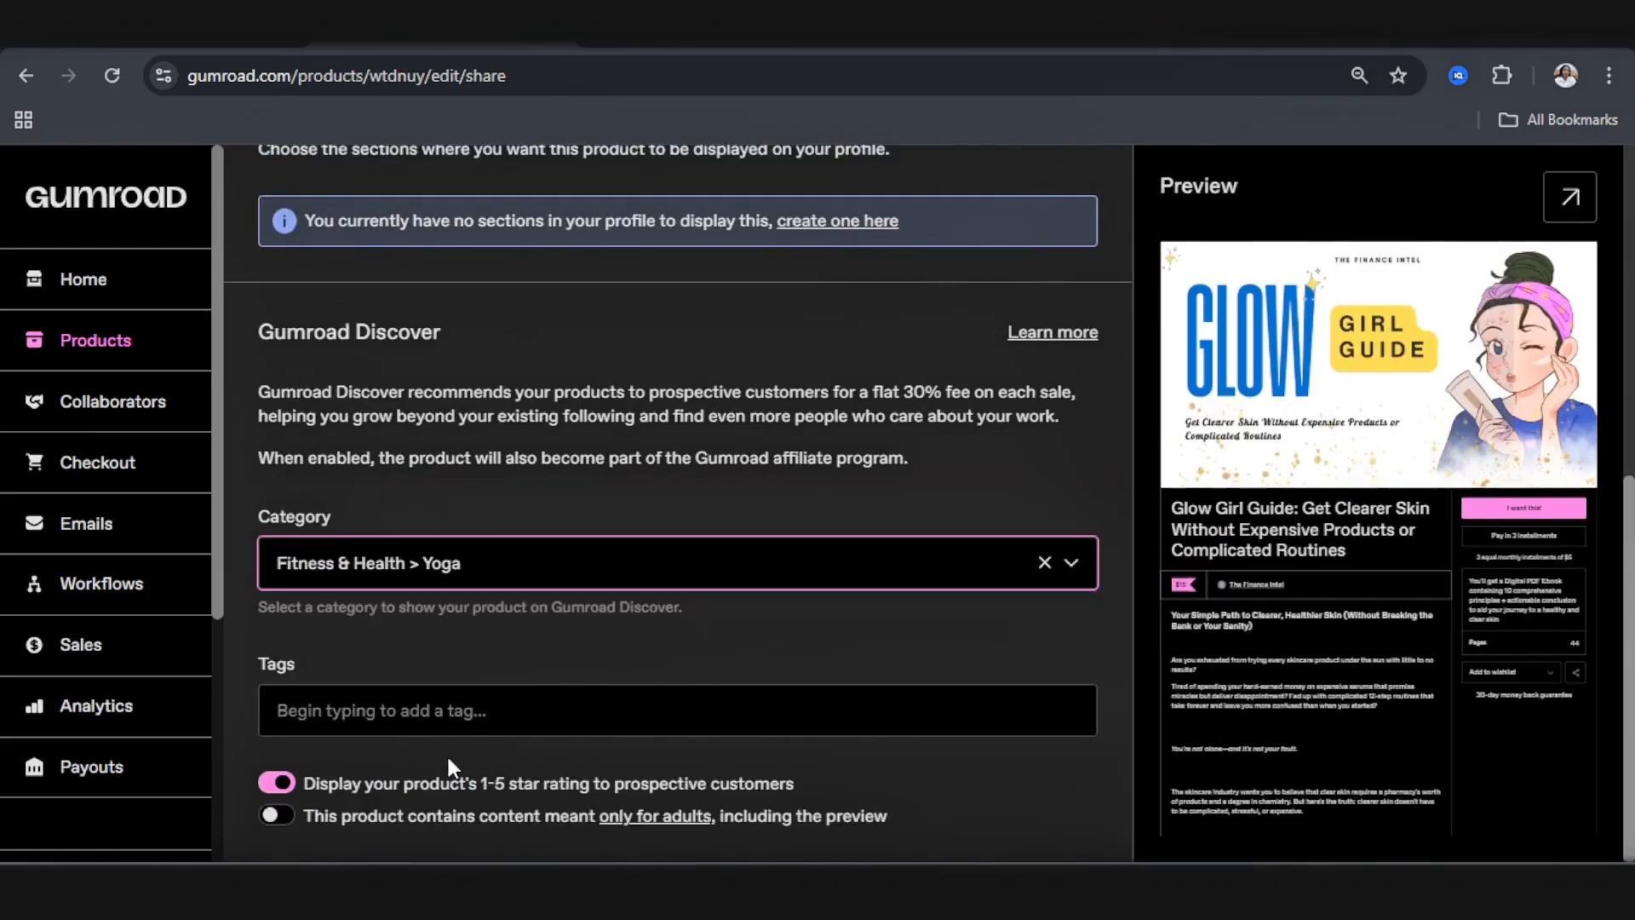
# Step: Add the product tags beauty, skincare, face care, skin health and beauty remedies
pyautogui.click(453, 708)
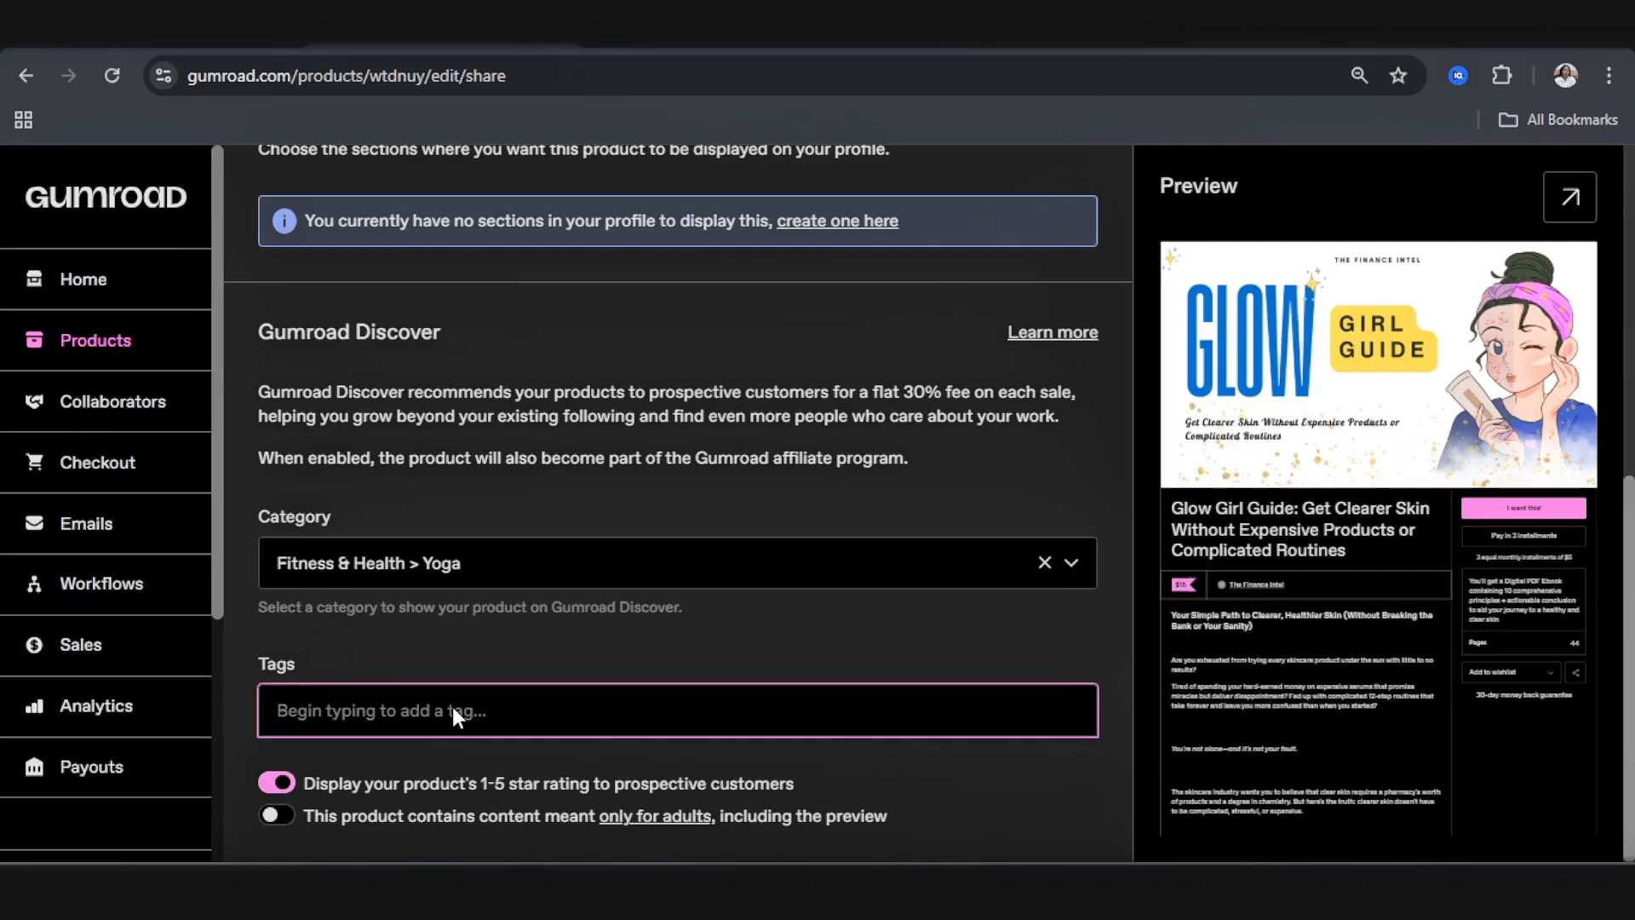
pyautogui.write('beauty')
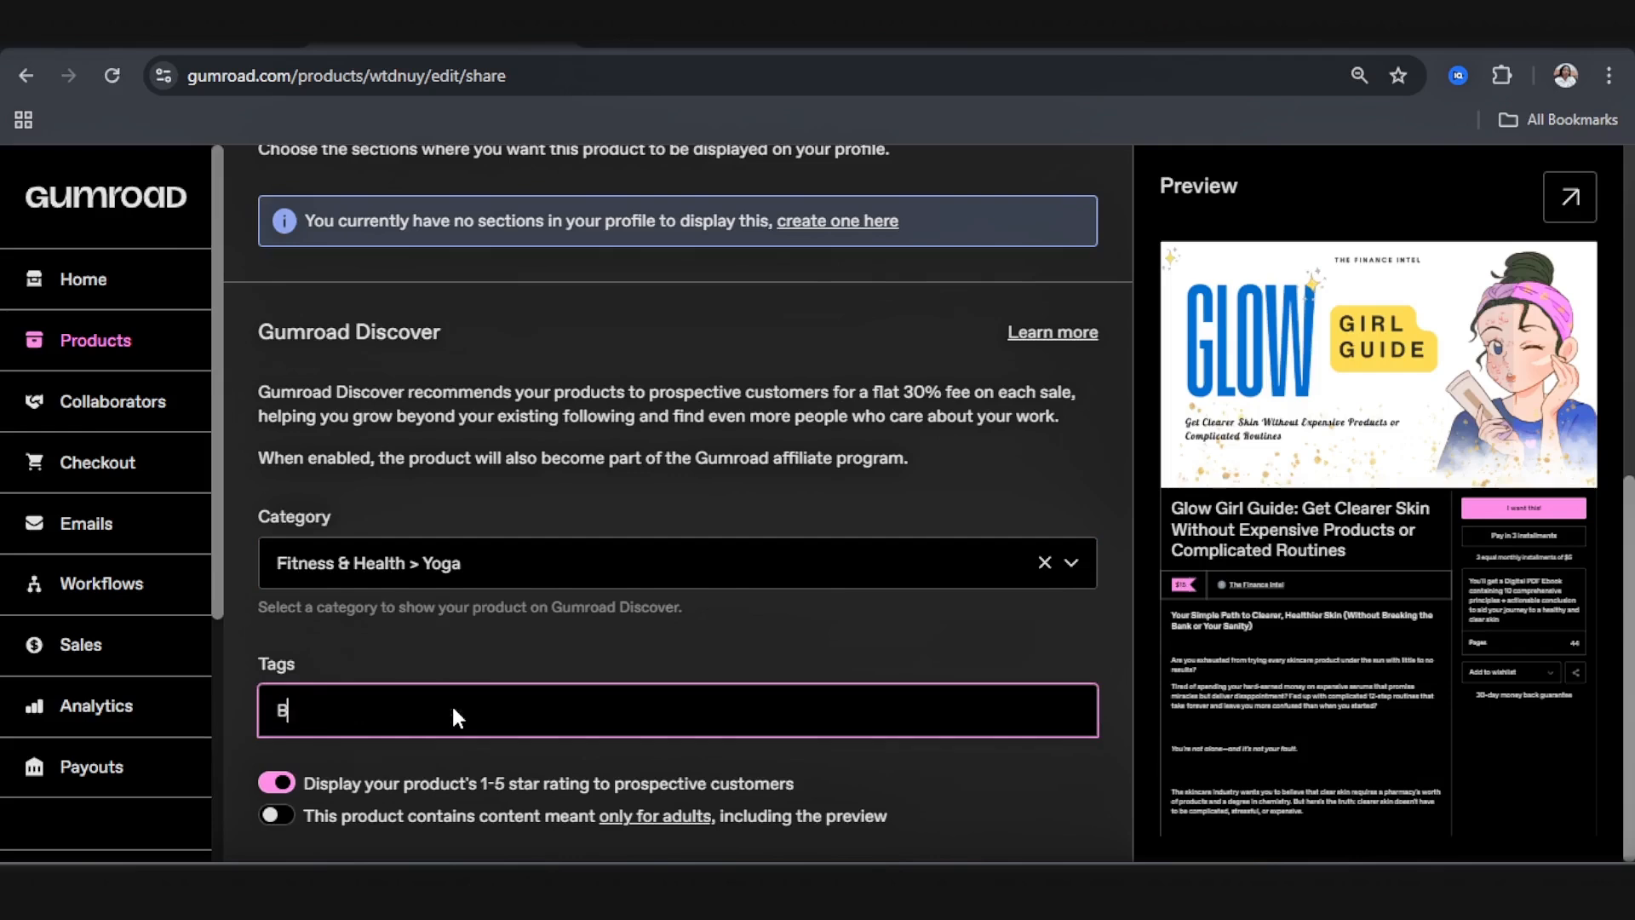
pyautogui.press('Return')
pyautogui.write('skincare')
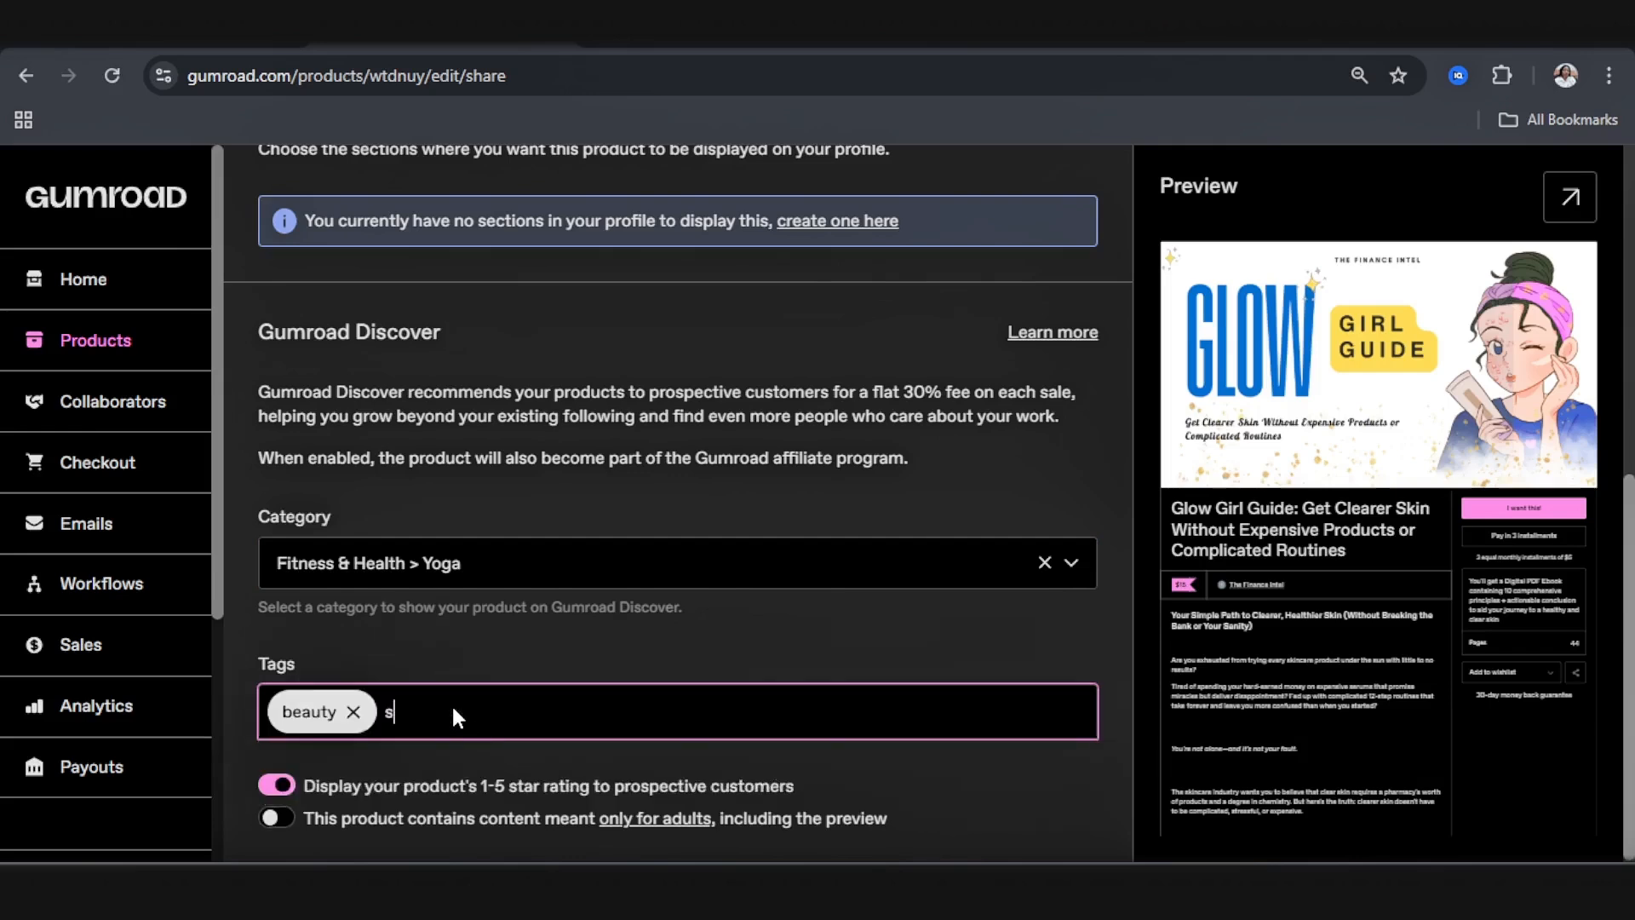
pyautogui.press('Return')
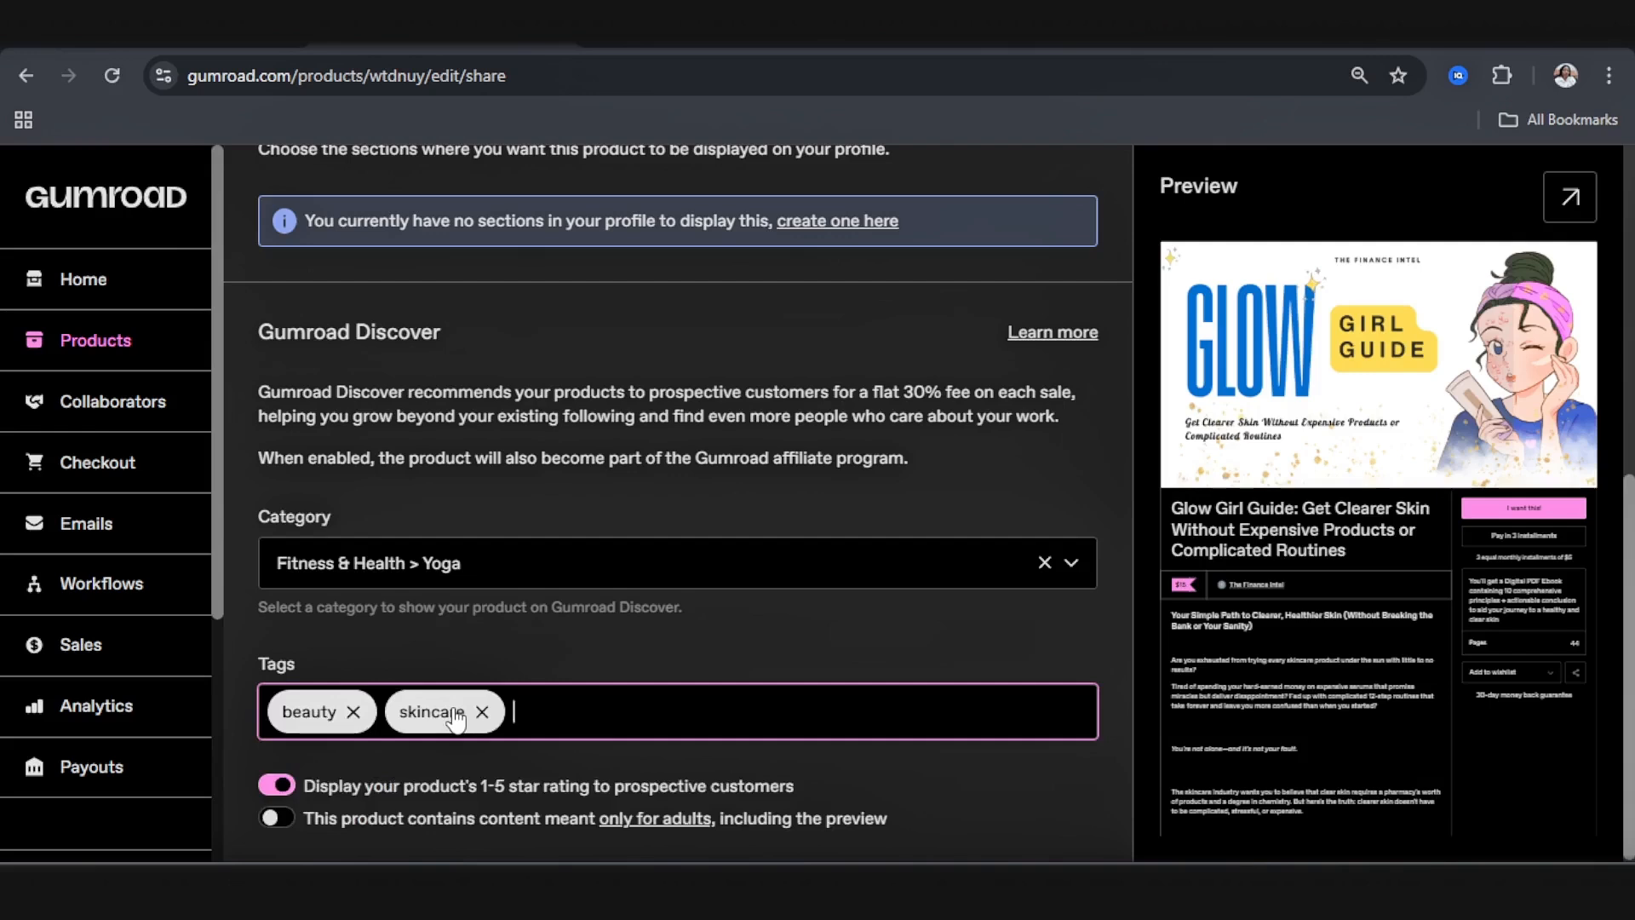
pyautogui.write('face care')
pyautogui.press('Return')
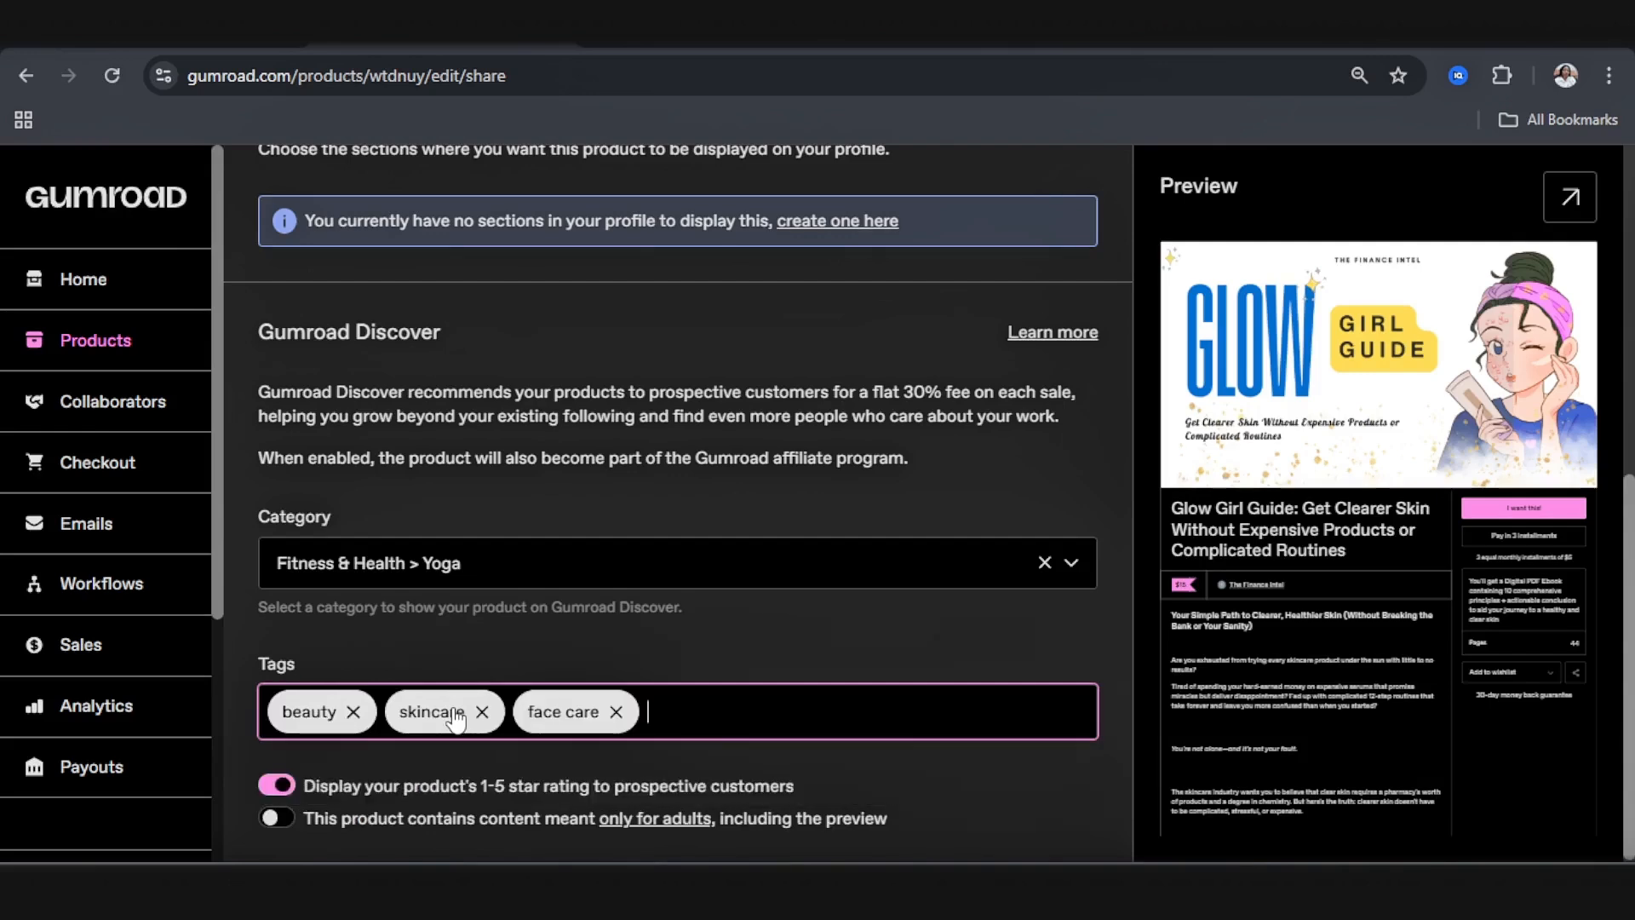
pyautogui.write('skin health')
pyautogui.press('Return')
pyautogui.write('beauty remedies')
pyautogui.press('Return')
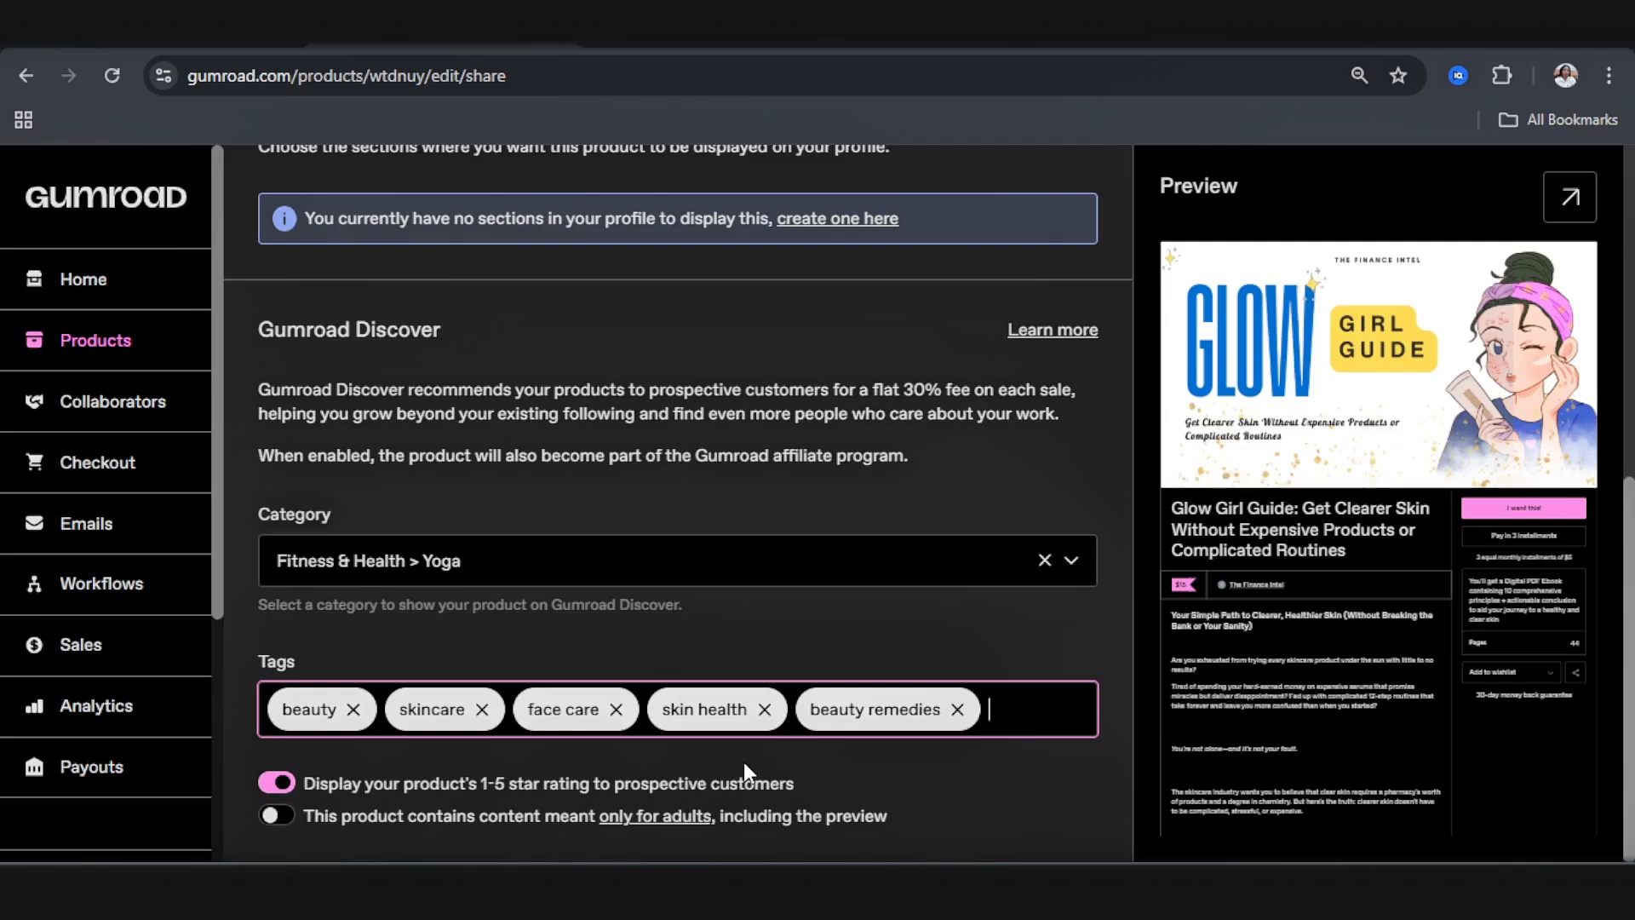
# Step: Keep the 1-5 star rating display enabled for the product and save the sharing changes
pyautogui.click(277, 783)
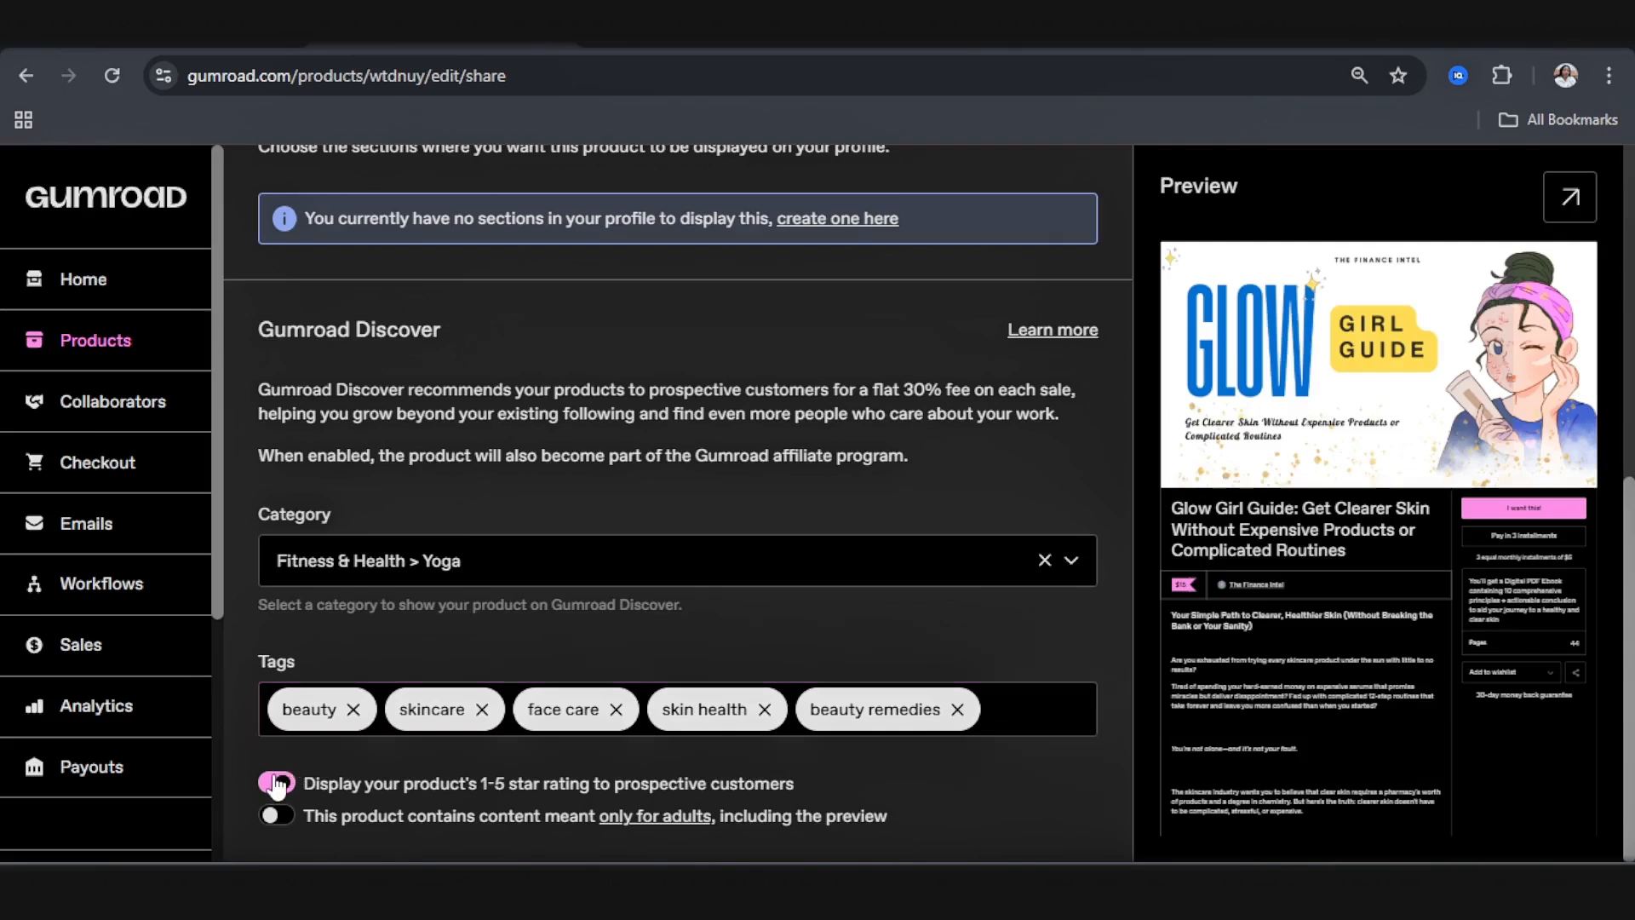
pyautogui.click(277, 782)
pyautogui.scroll(7, 356, 820)
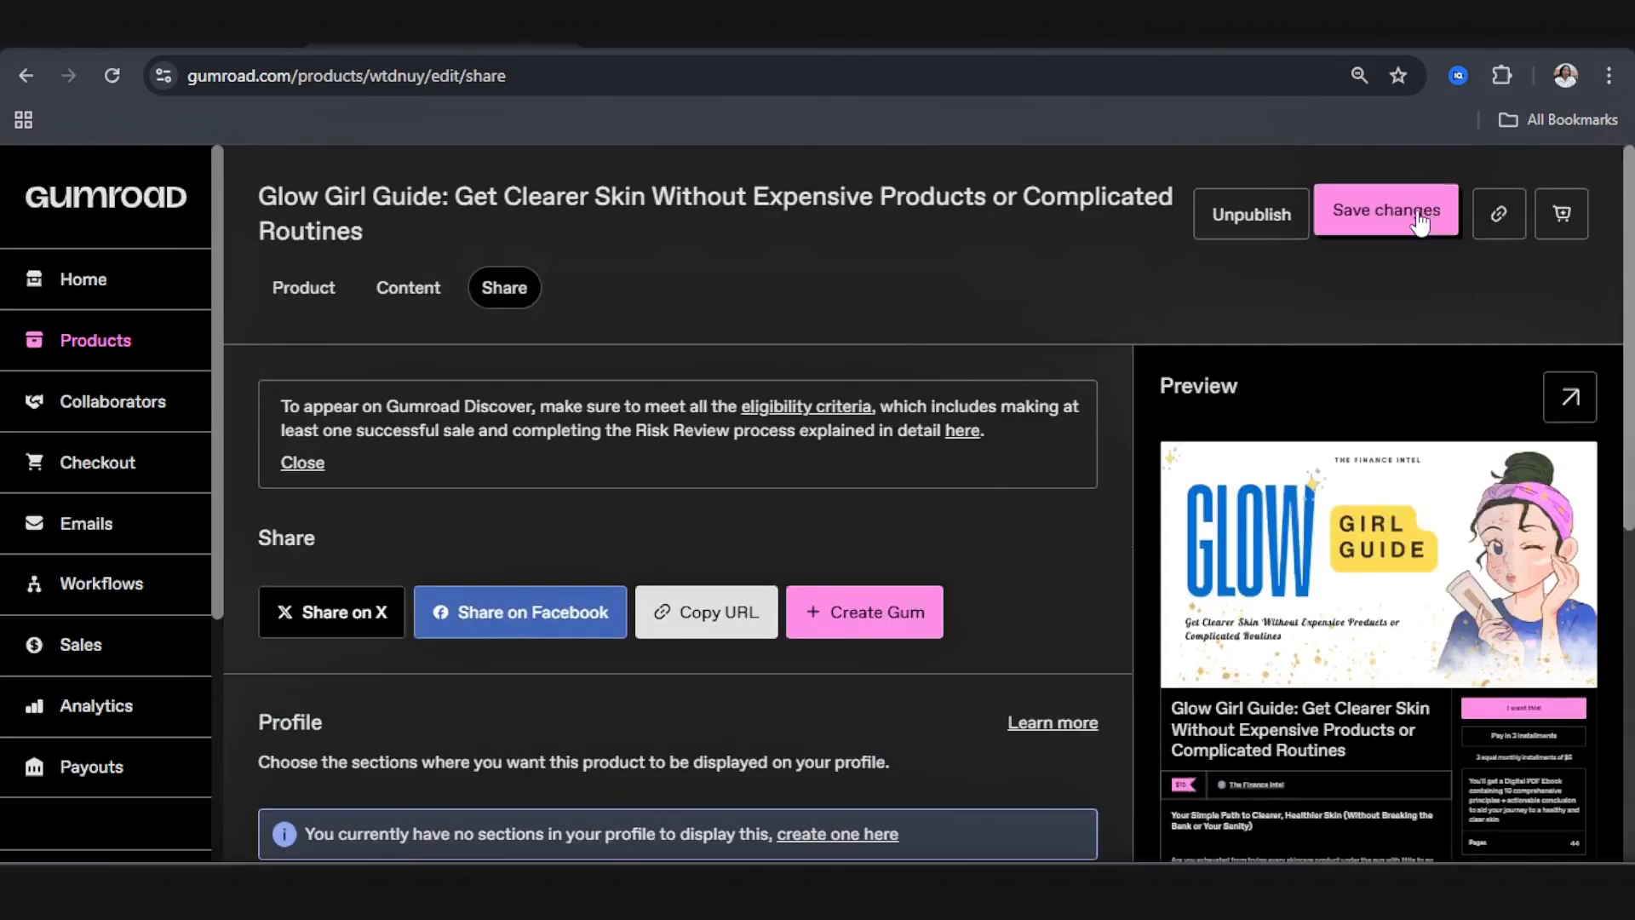
pyautogui.click(1418, 217)
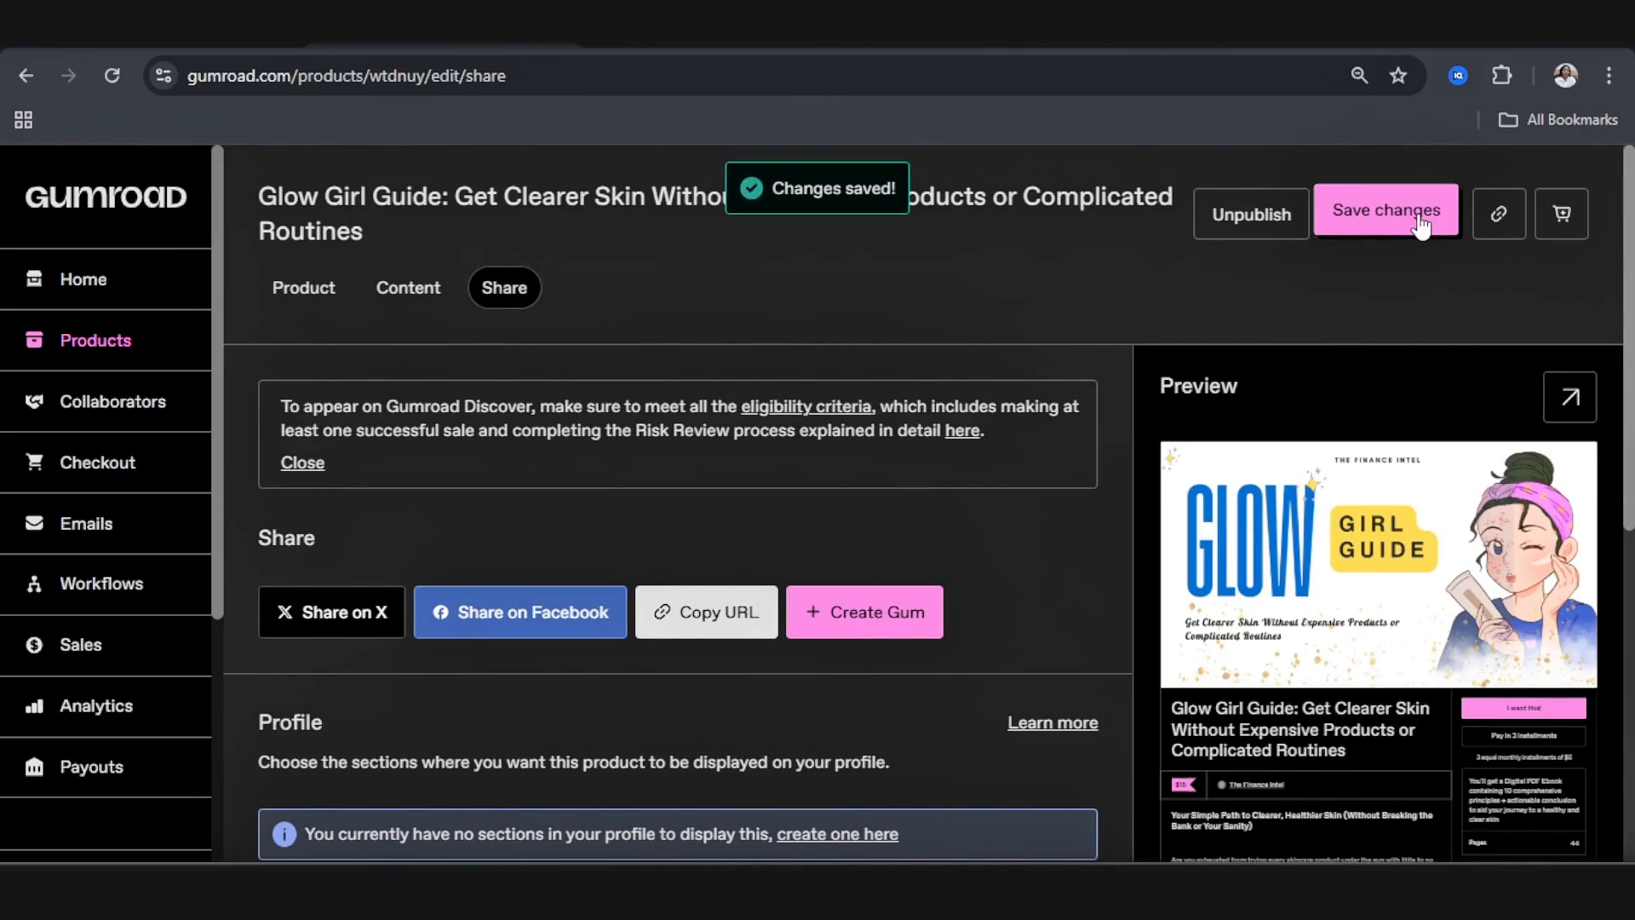
# Step: Look over the Collaborators page and the checkout discounts page
pyautogui.click(128, 404)
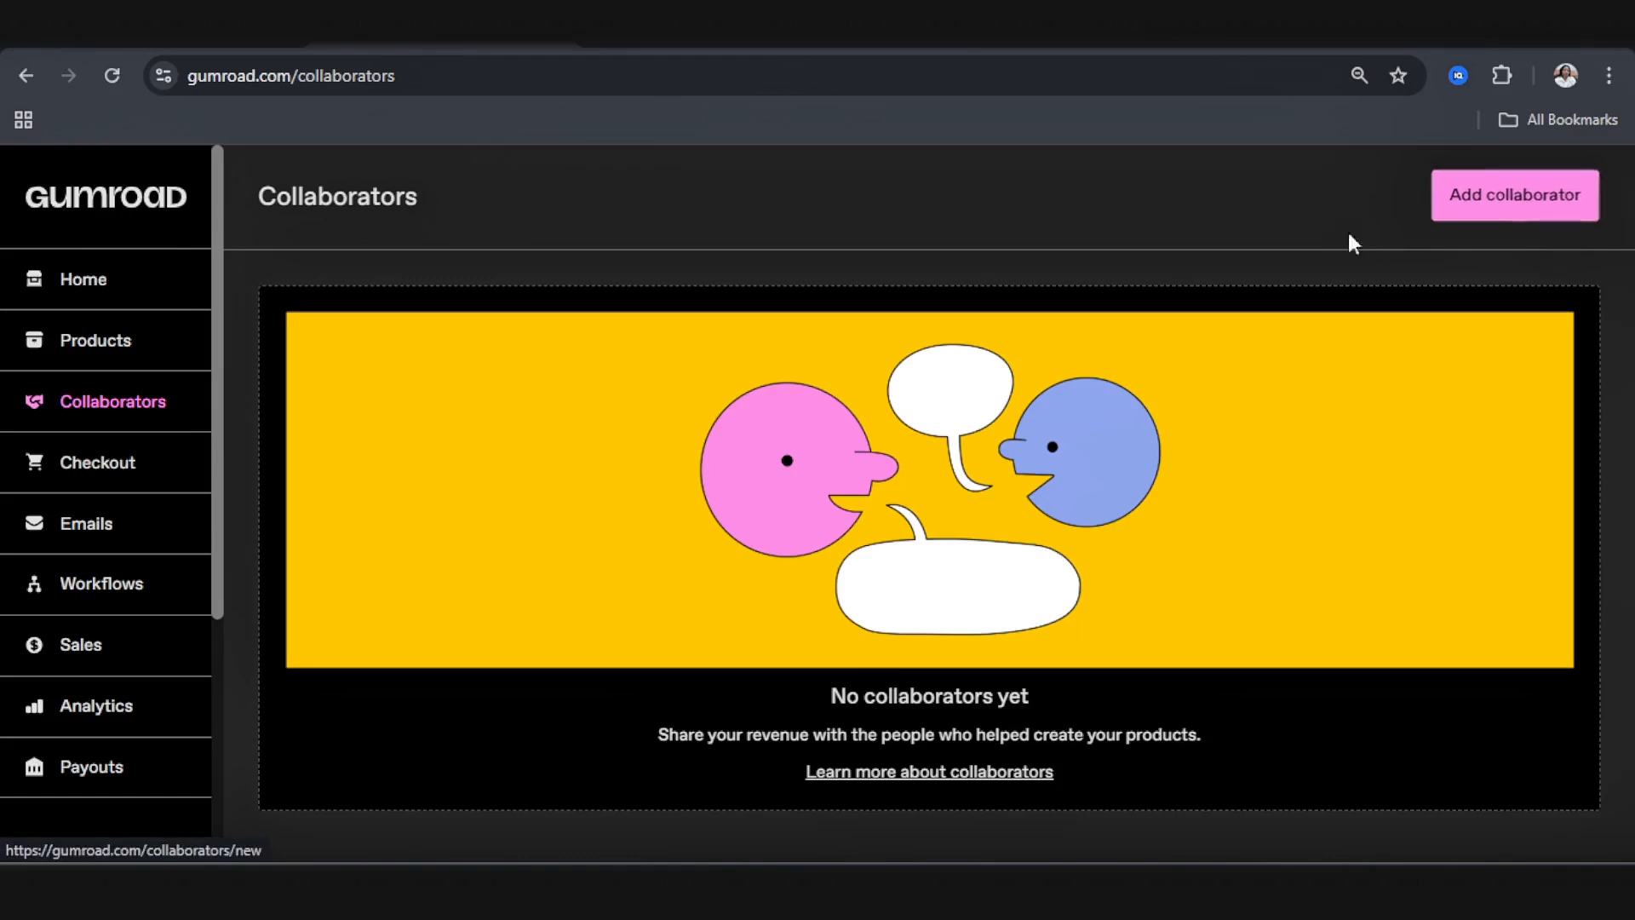
pyautogui.click(90, 477)
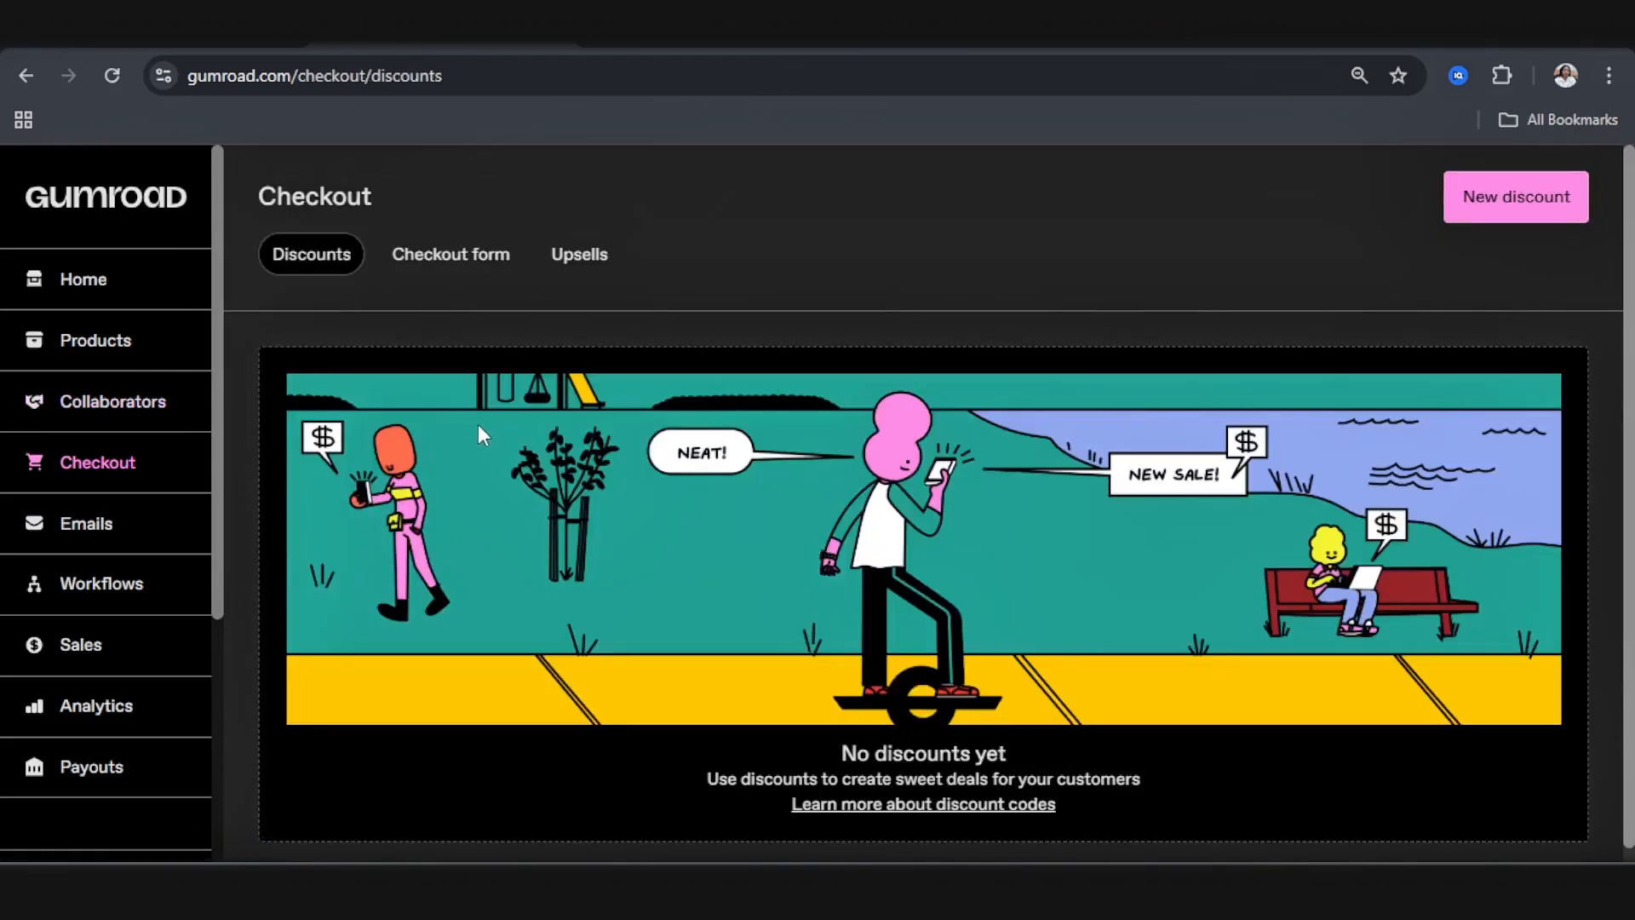
# Step: Start a new discount code and apply it to the Glow Girl Guide product
pyautogui.click(1499, 195)
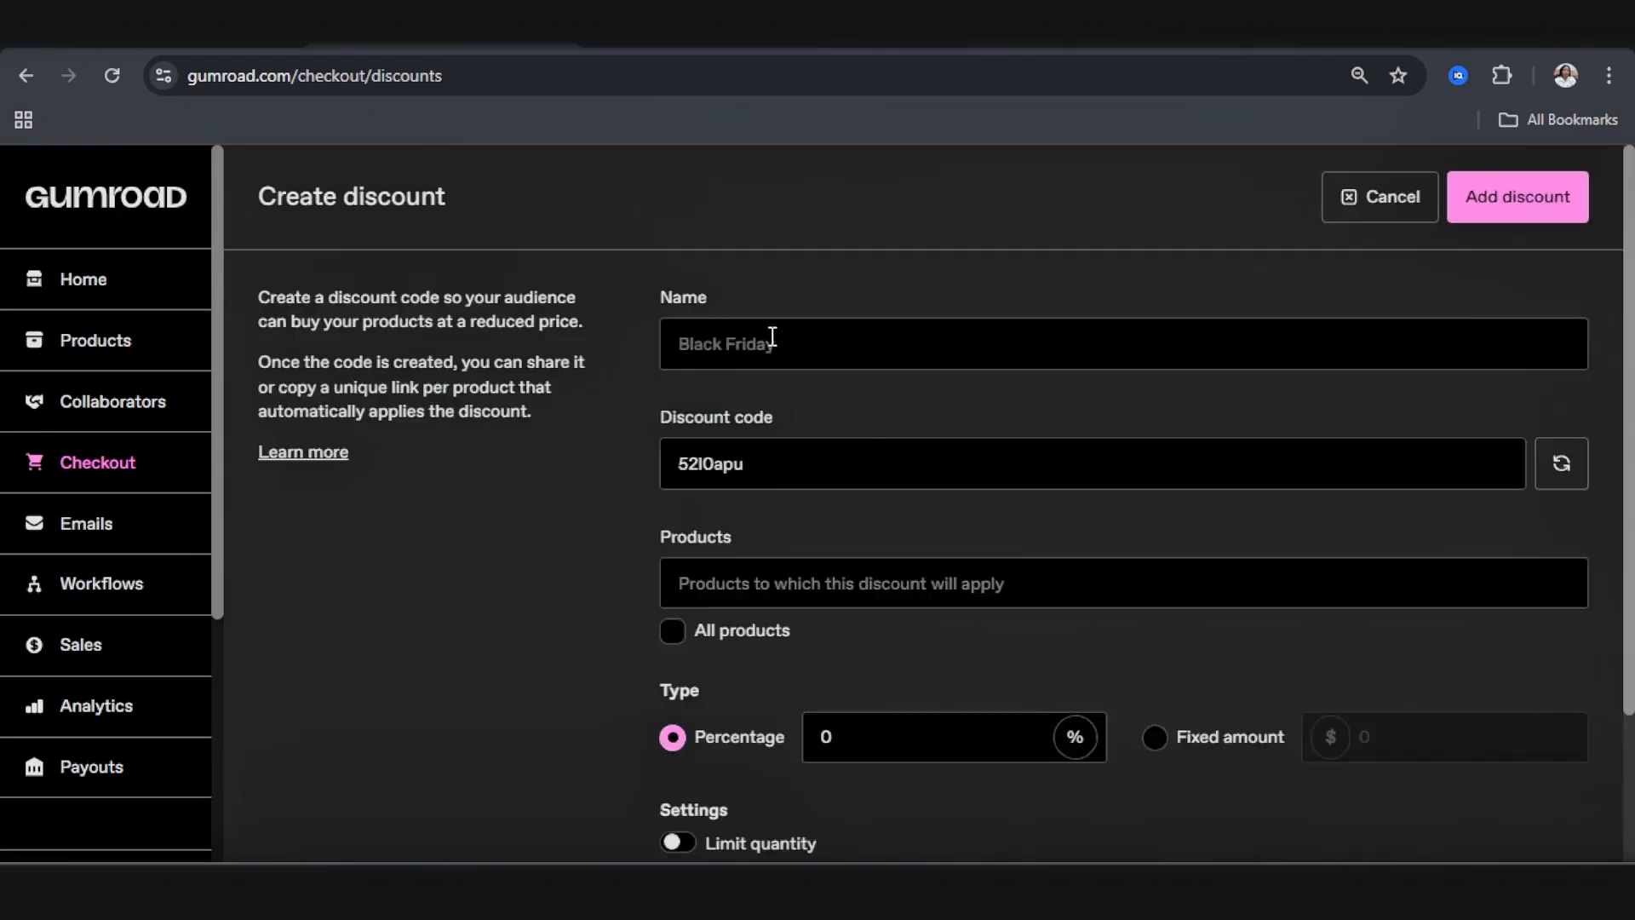
pyautogui.click(767, 467)
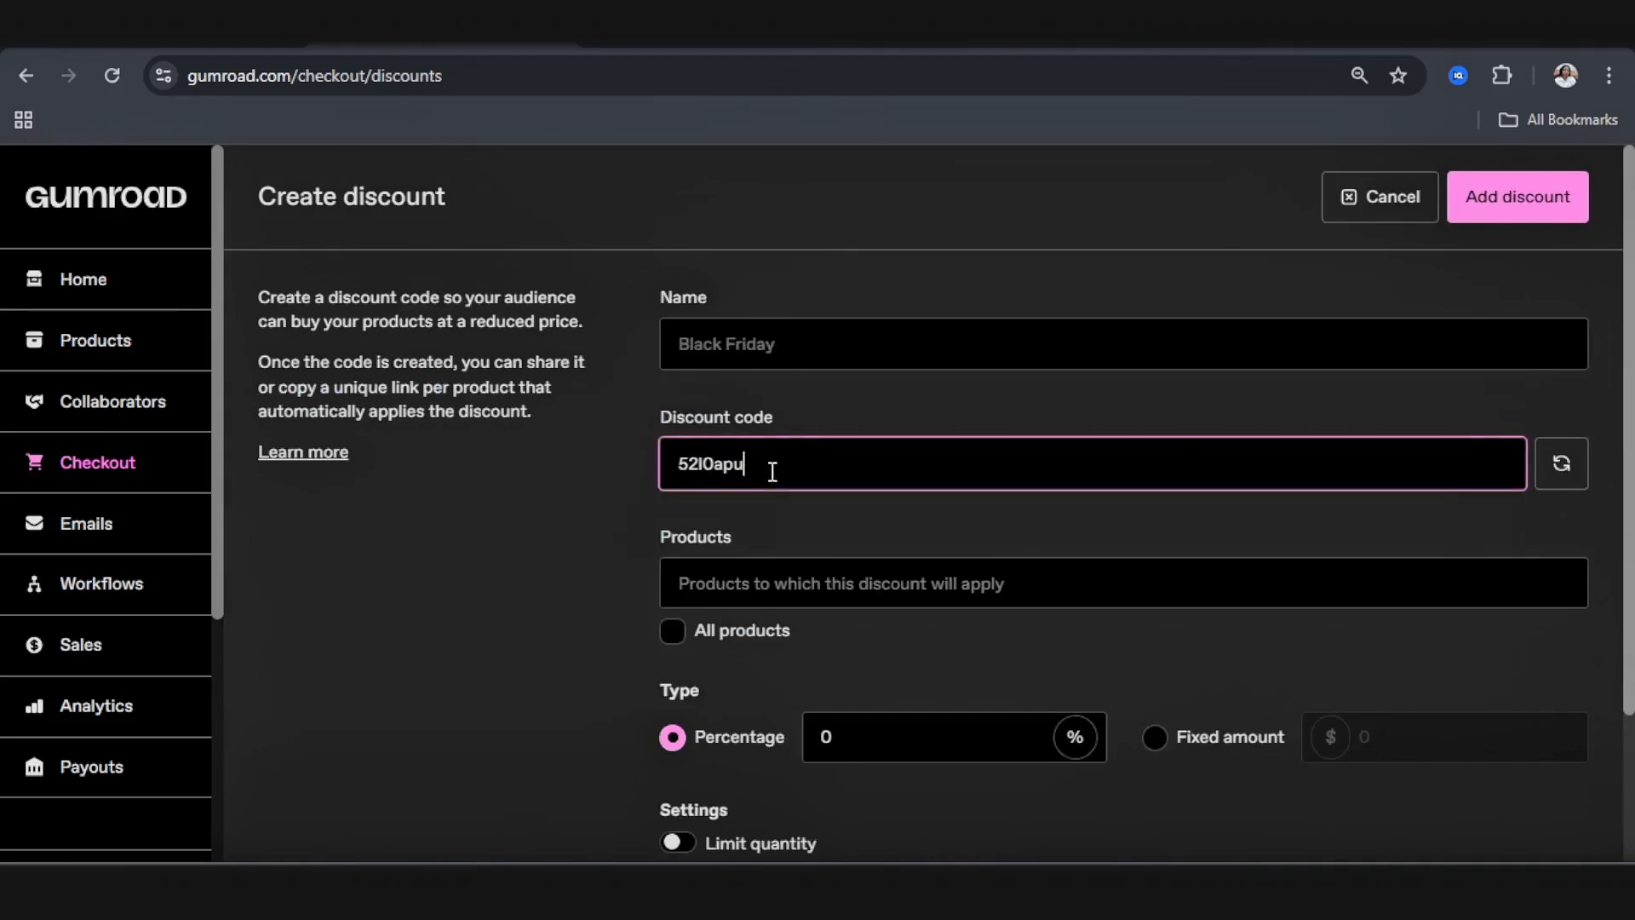
pyautogui.click(818, 584)
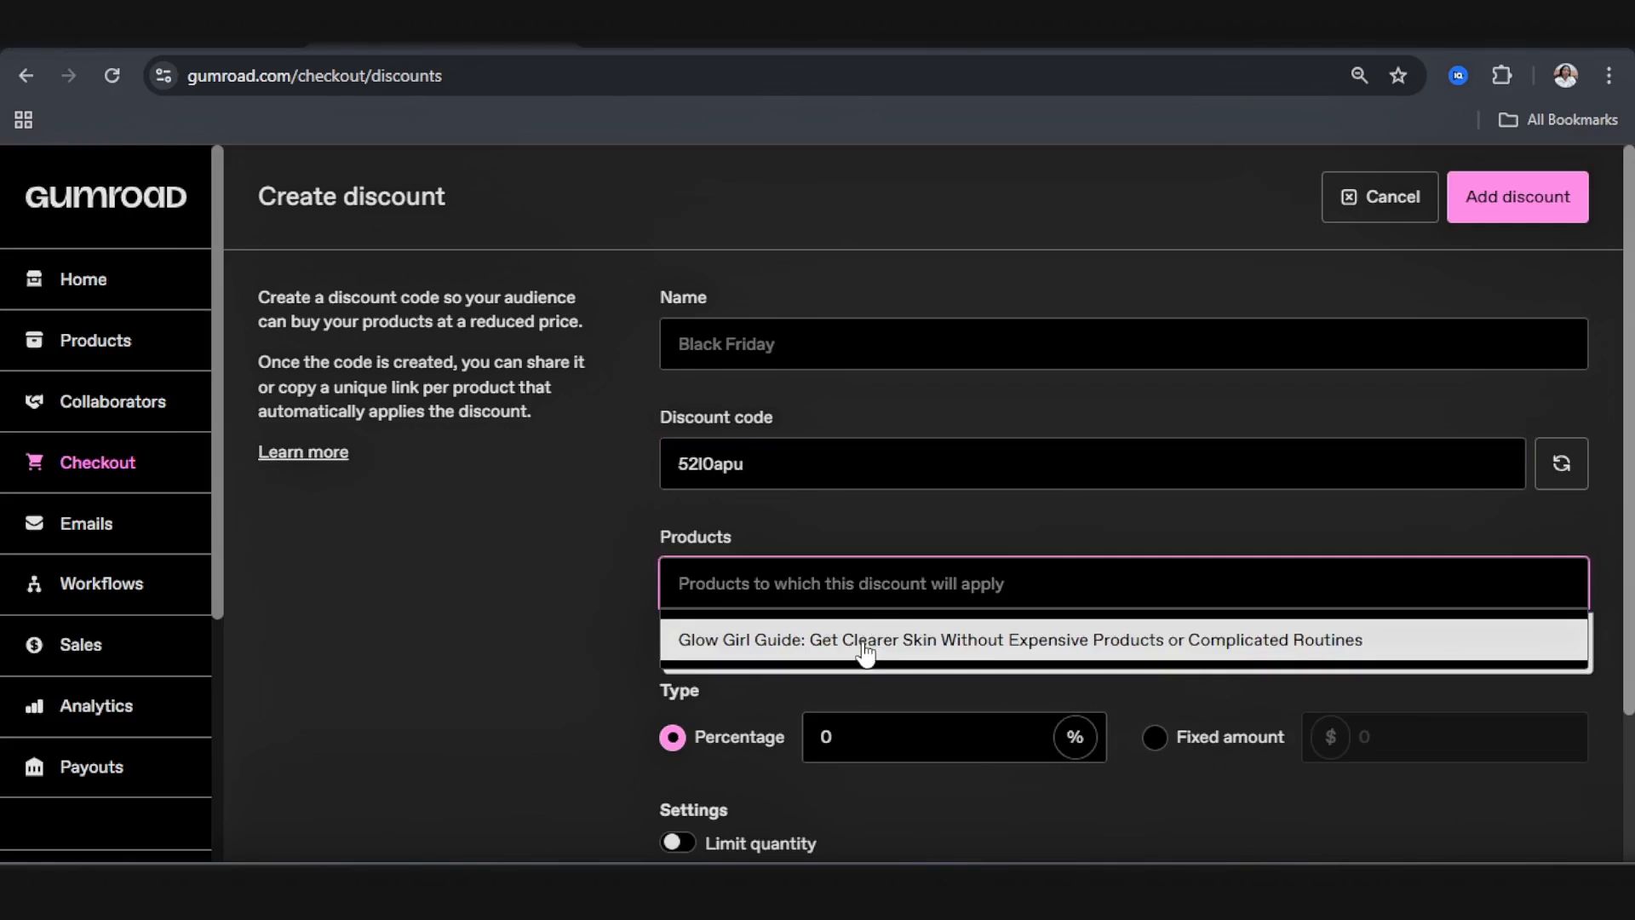
pyautogui.click(864, 652)
# Step: Set the discount type to a fixed amount of $12.99
pyautogui.scroll(-2, 862, 653)
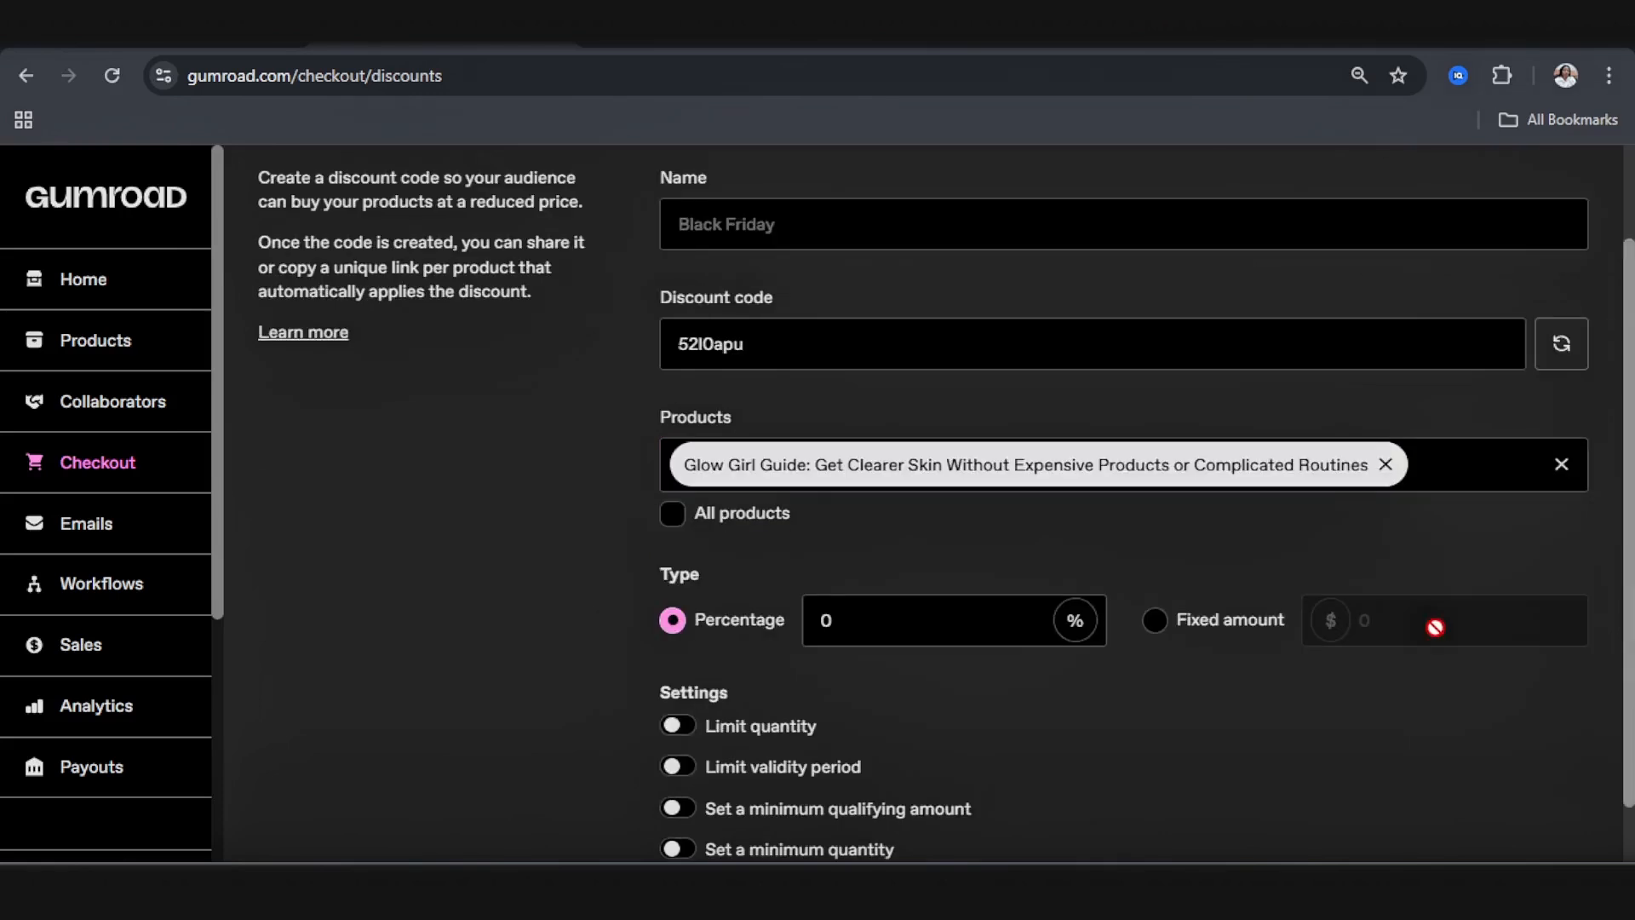
pyautogui.click(1382, 626)
pyautogui.write('12.99')
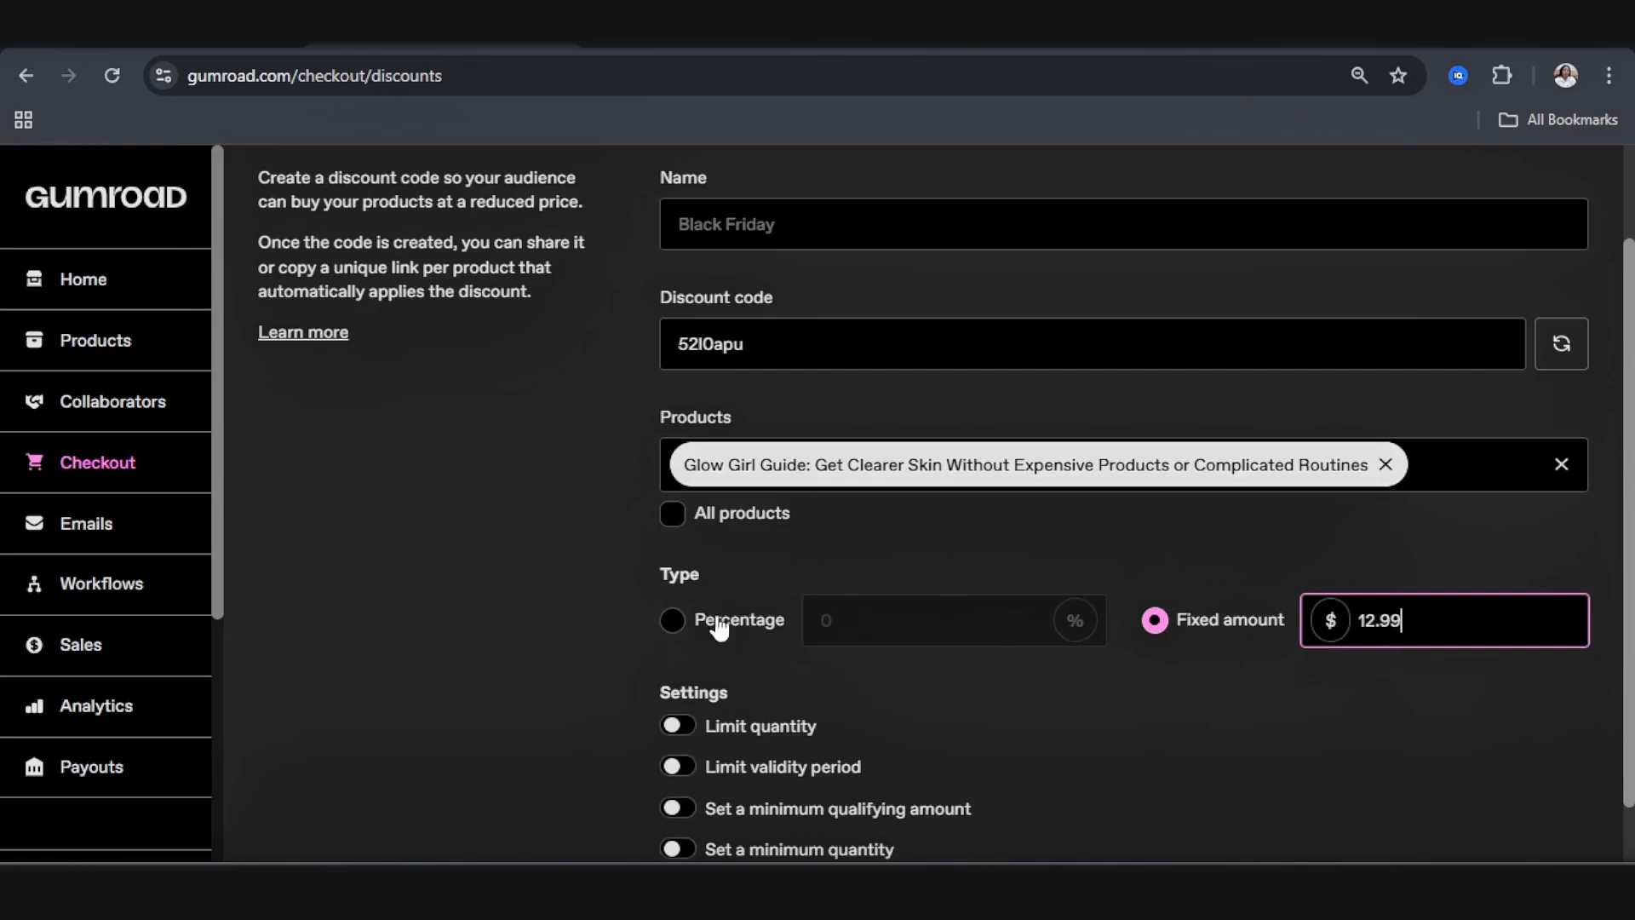
# Step: Switch the discount type to a percentage and set it to 20%
pyautogui.click(674, 620)
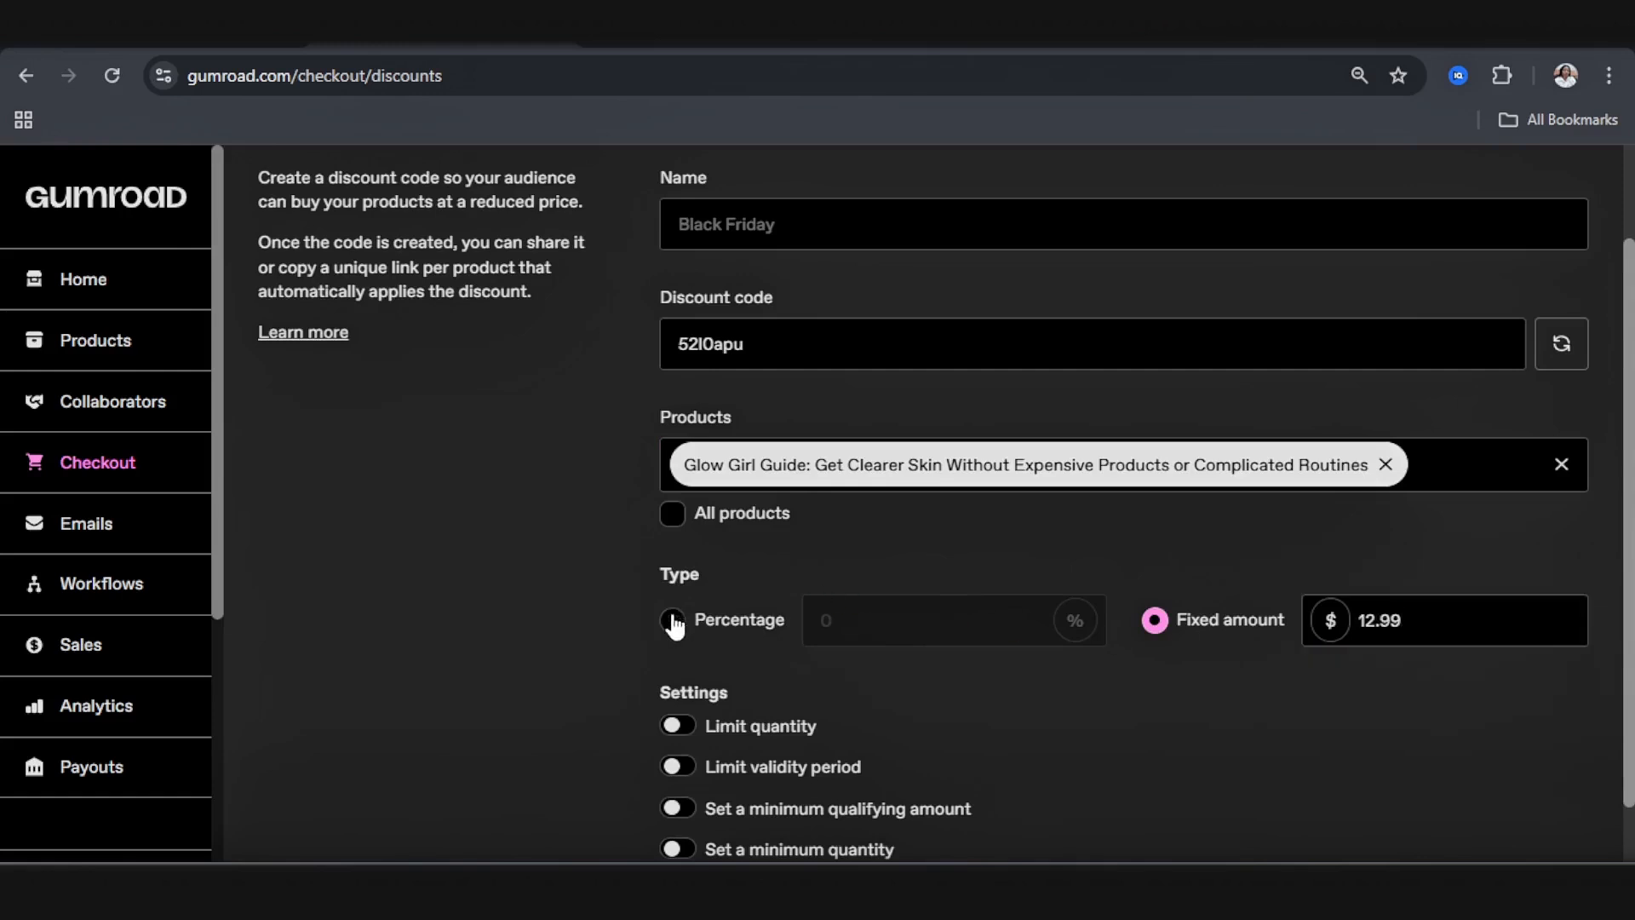
pyautogui.click(838, 604)
pyautogui.press('BackSpace')
pyautogui.write('20')
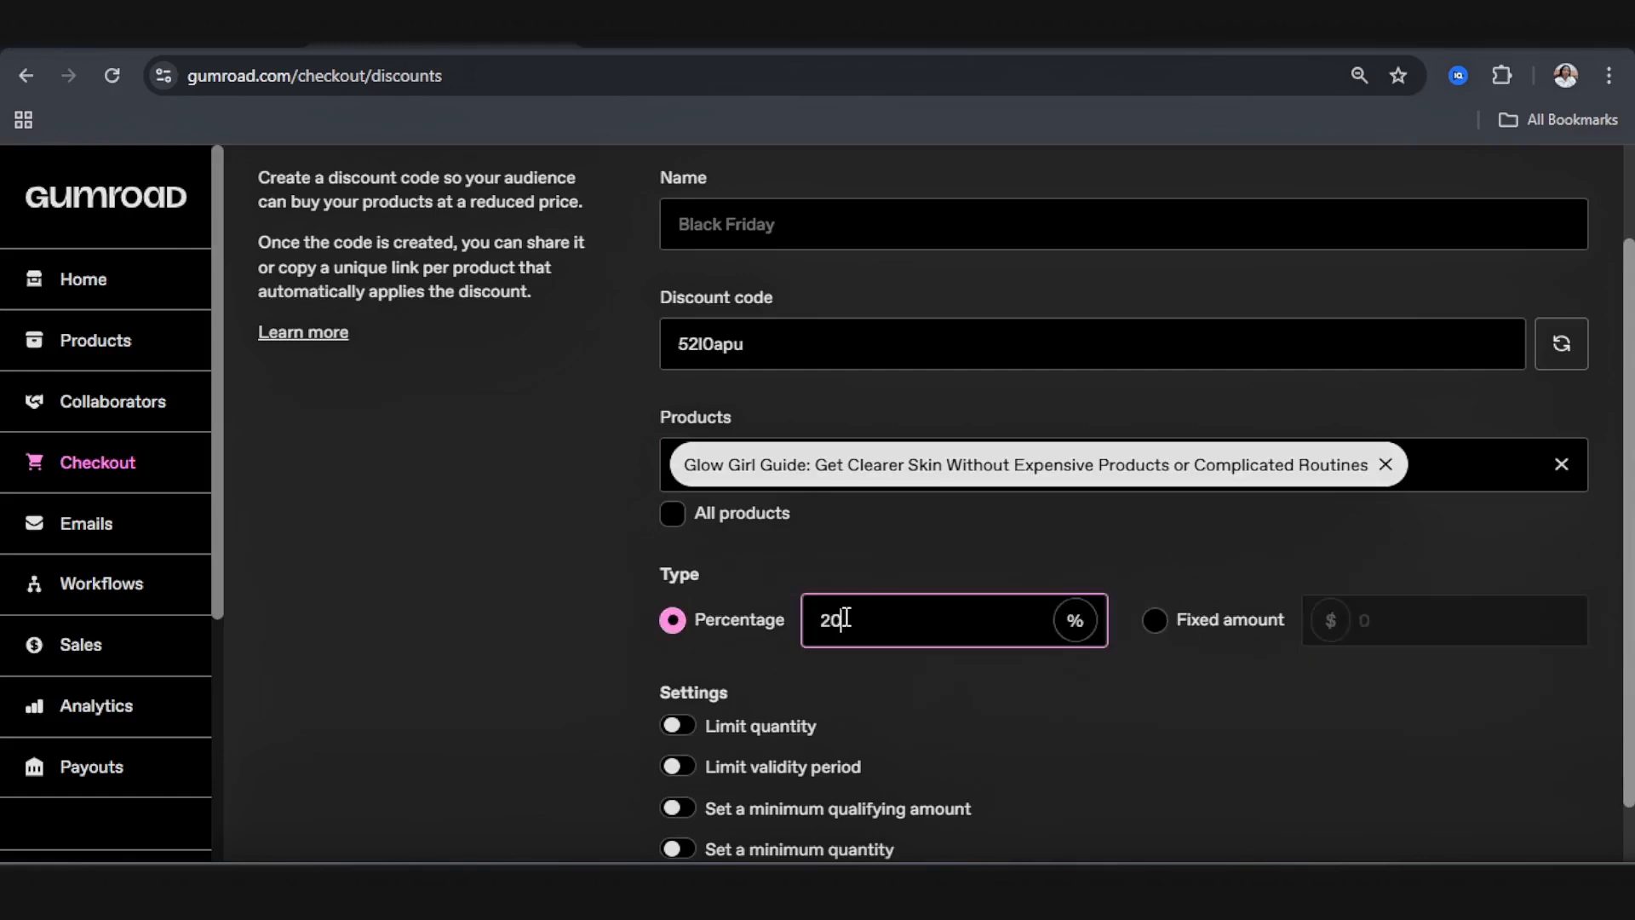
# Step: Examine the new discount's optional settings, including the minimum qualifying amount, and discard the discount
pyautogui.scroll(-1, 845, 619)
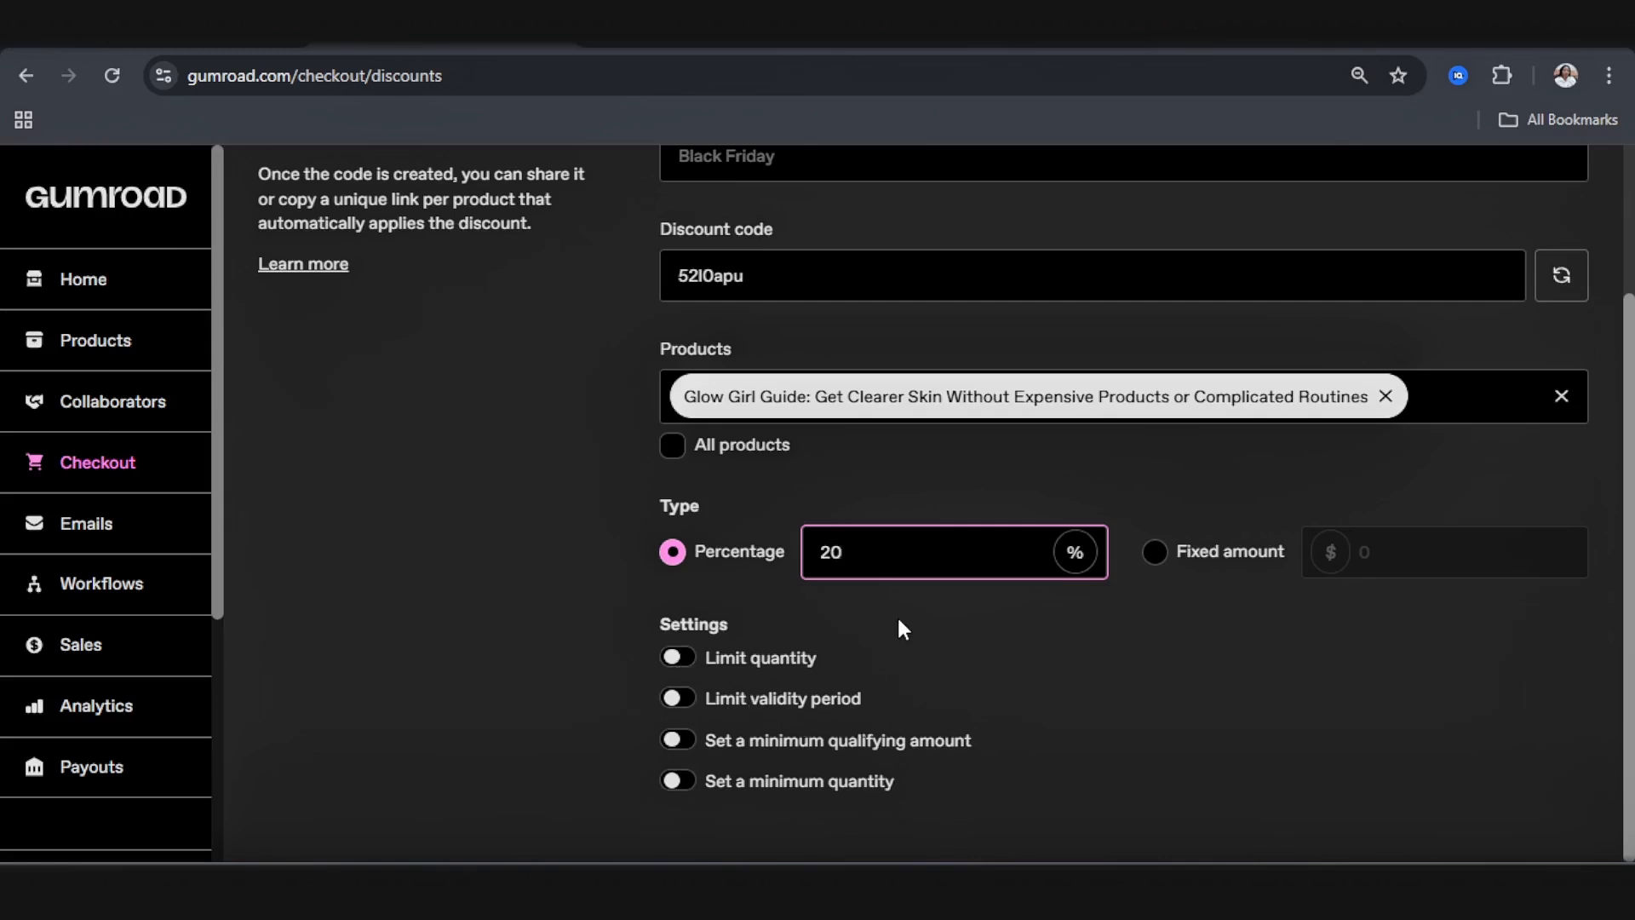
pyautogui.scroll(2, 897, 615)
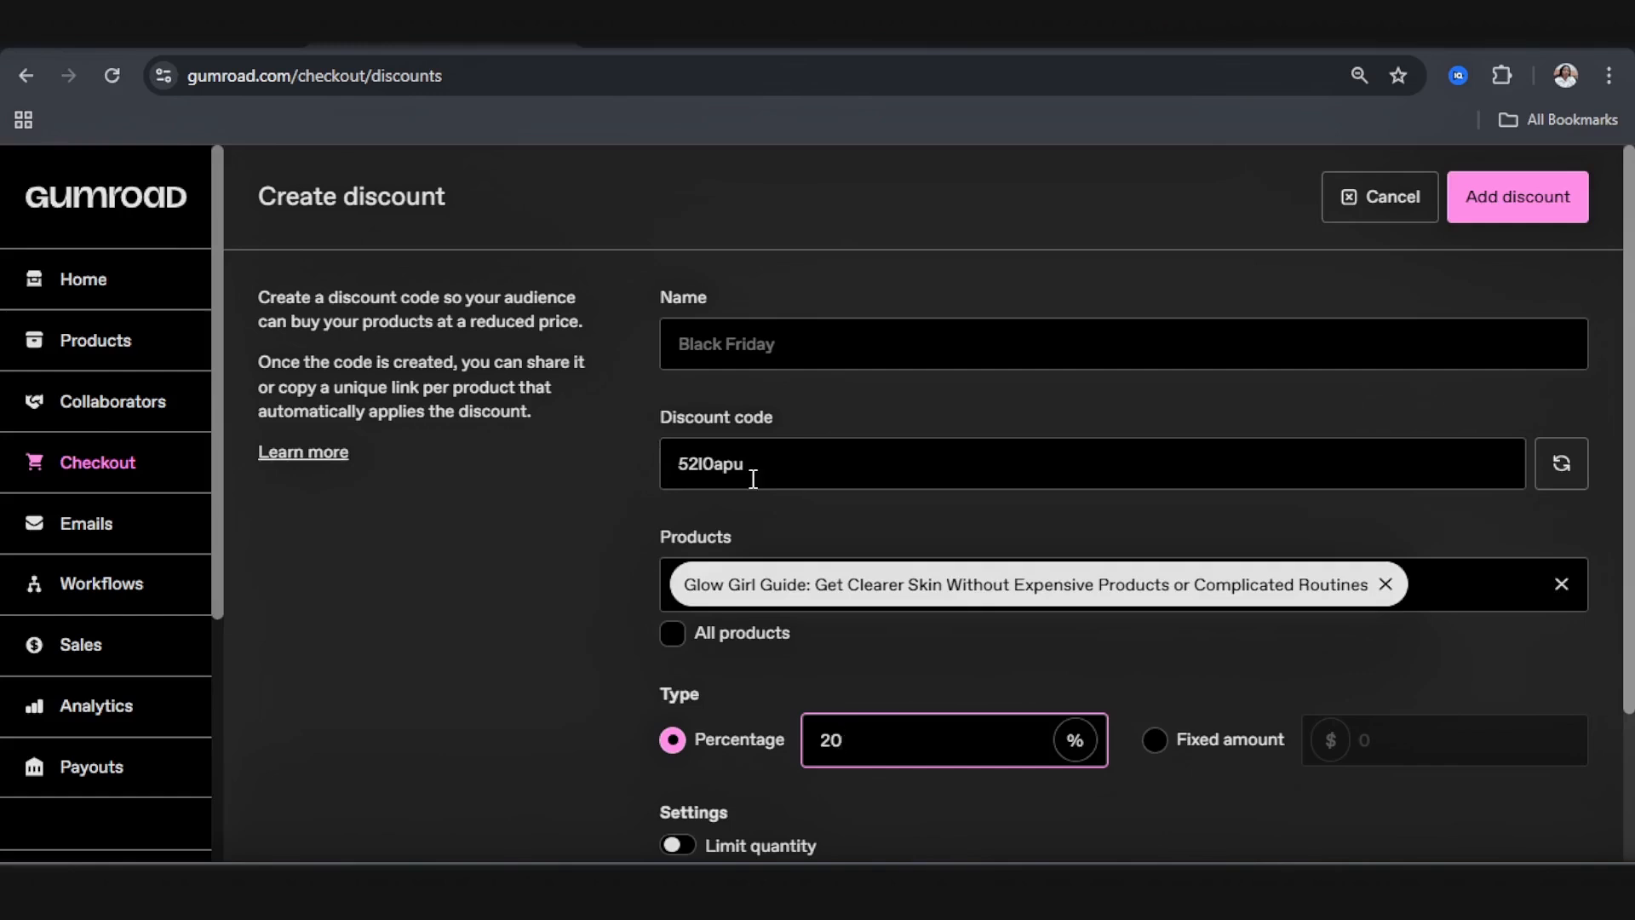
pyautogui.scroll(-1, 749, 479)
pyautogui.scroll(-3, 749, 478)
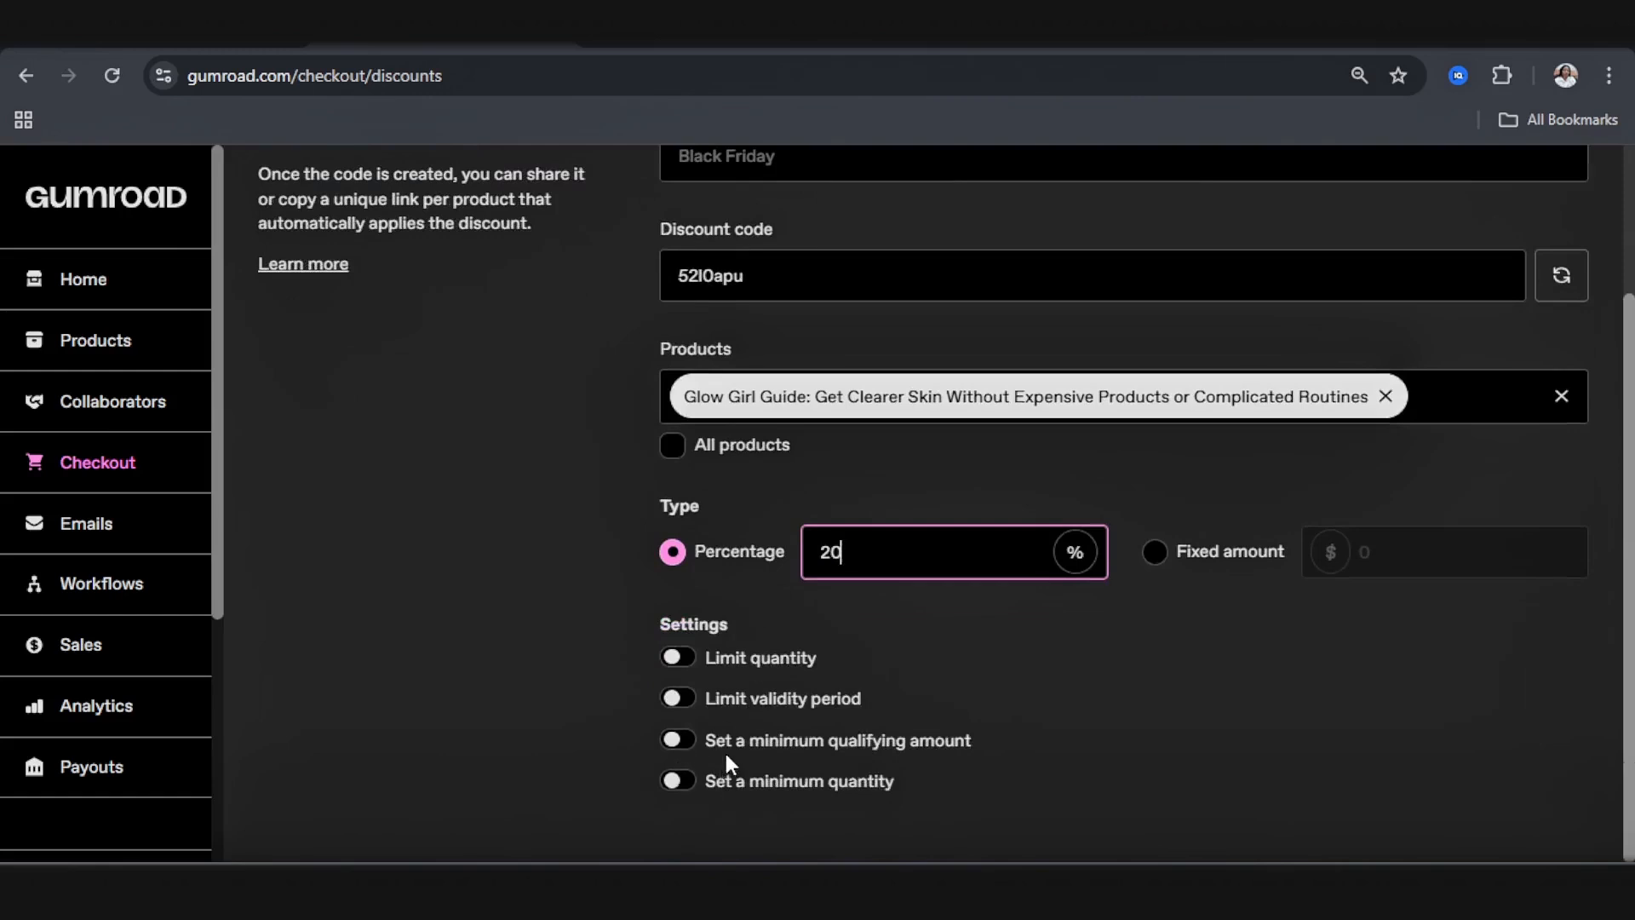
pyautogui.click(678, 739)
pyautogui.scroll(-3, 848, 628)
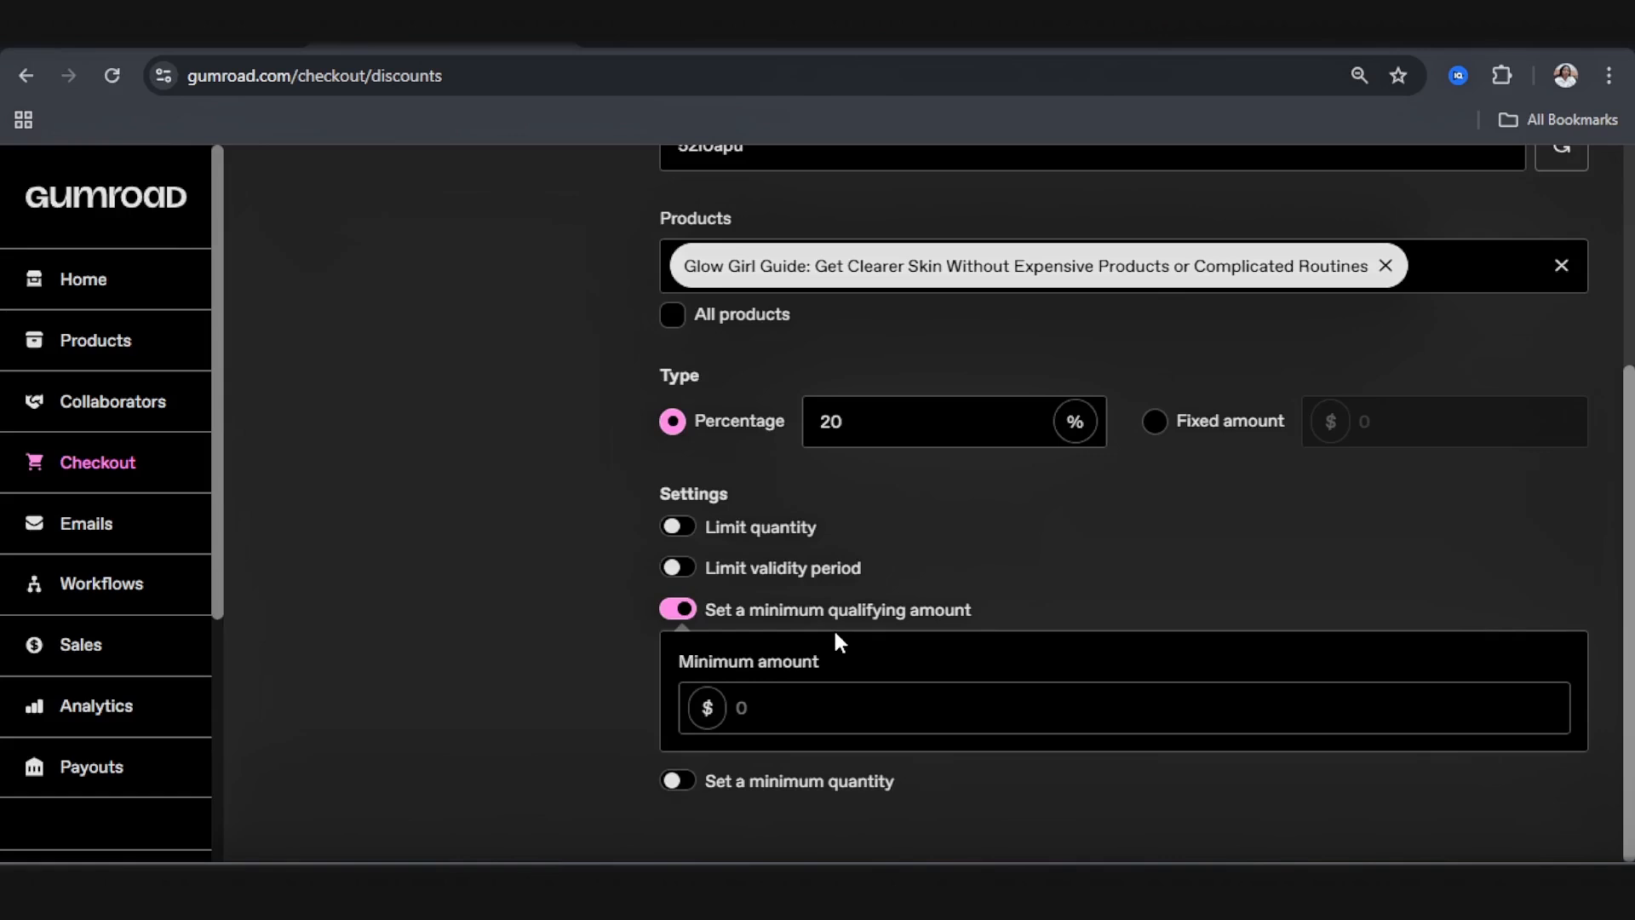
pyautogui.click(678, 609)
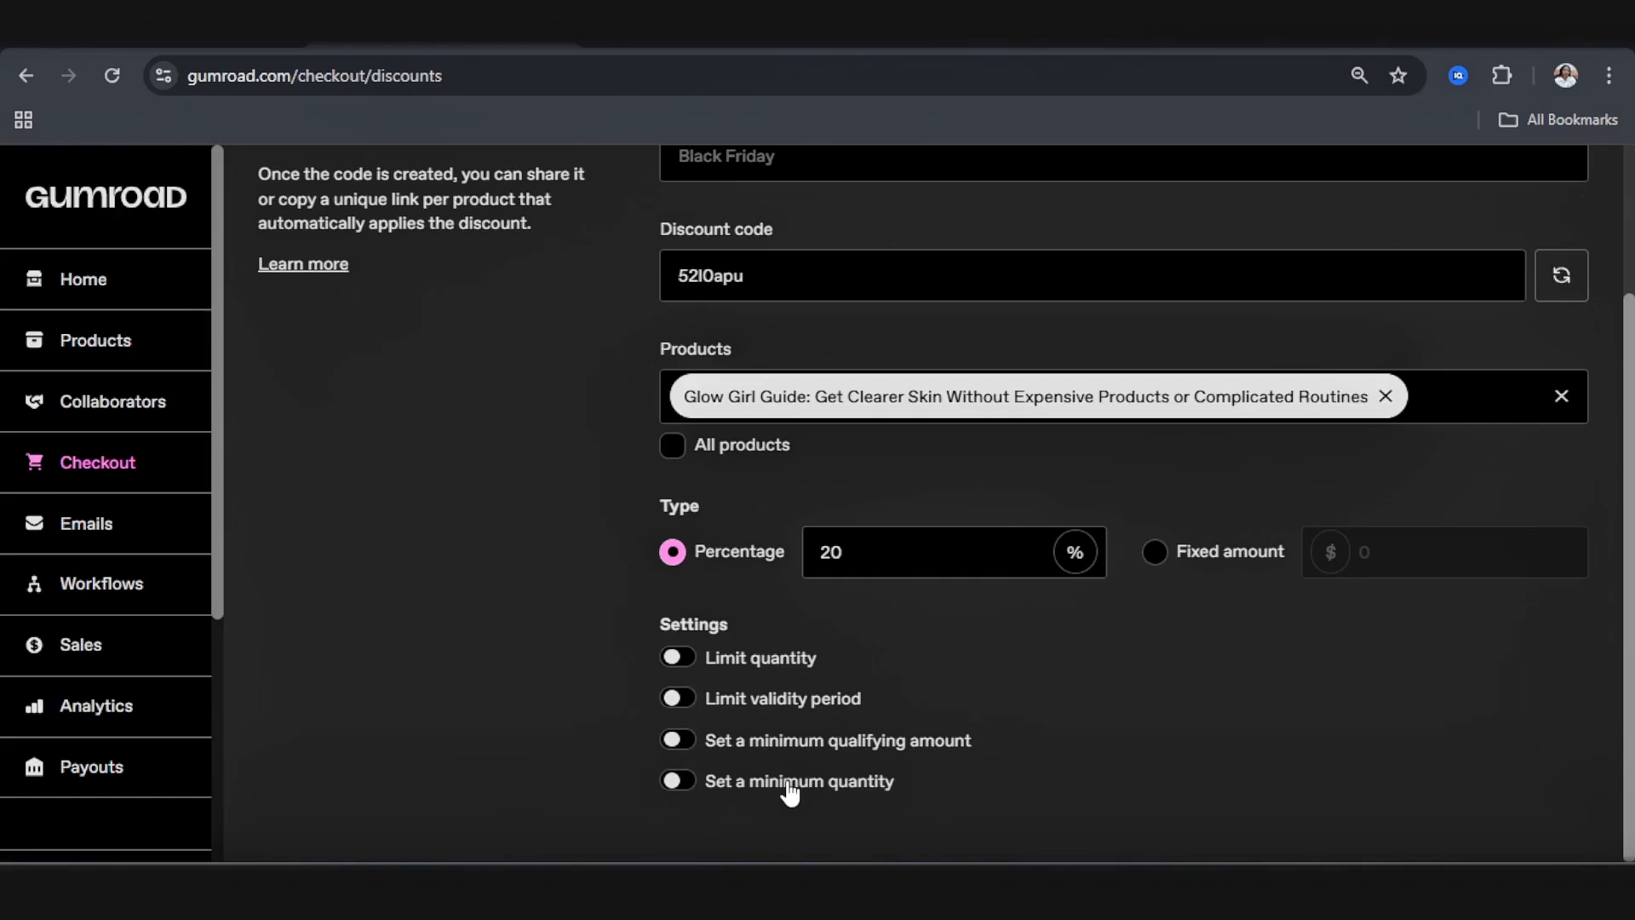
pyautogui.scroll(3, 791, 792)
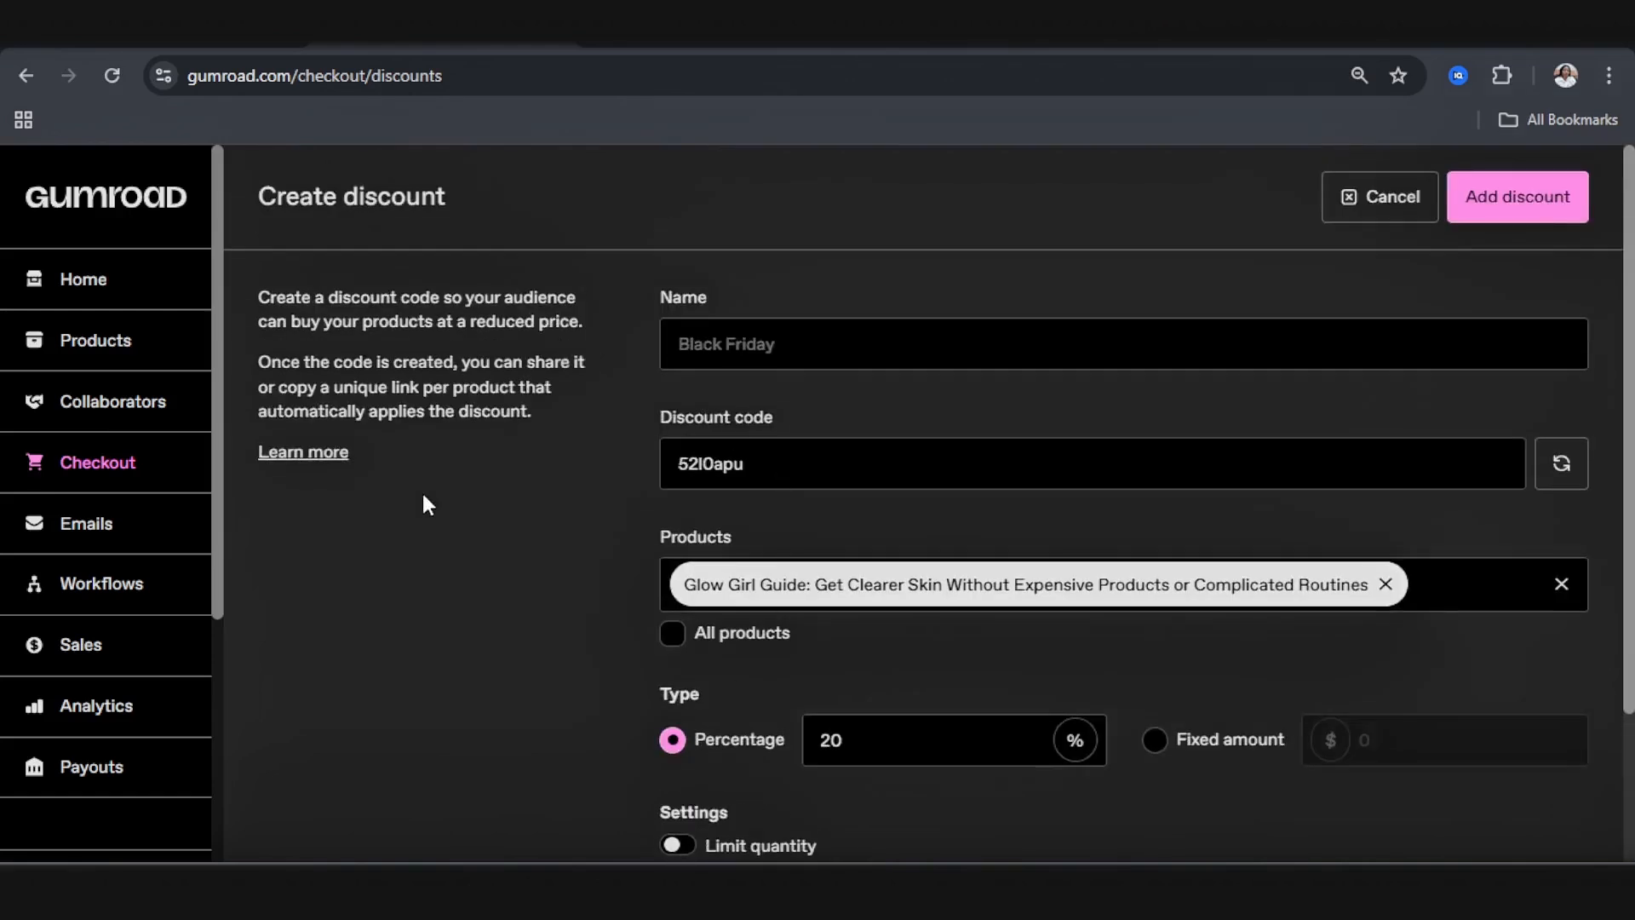
pyautogui.click(1362, 198)
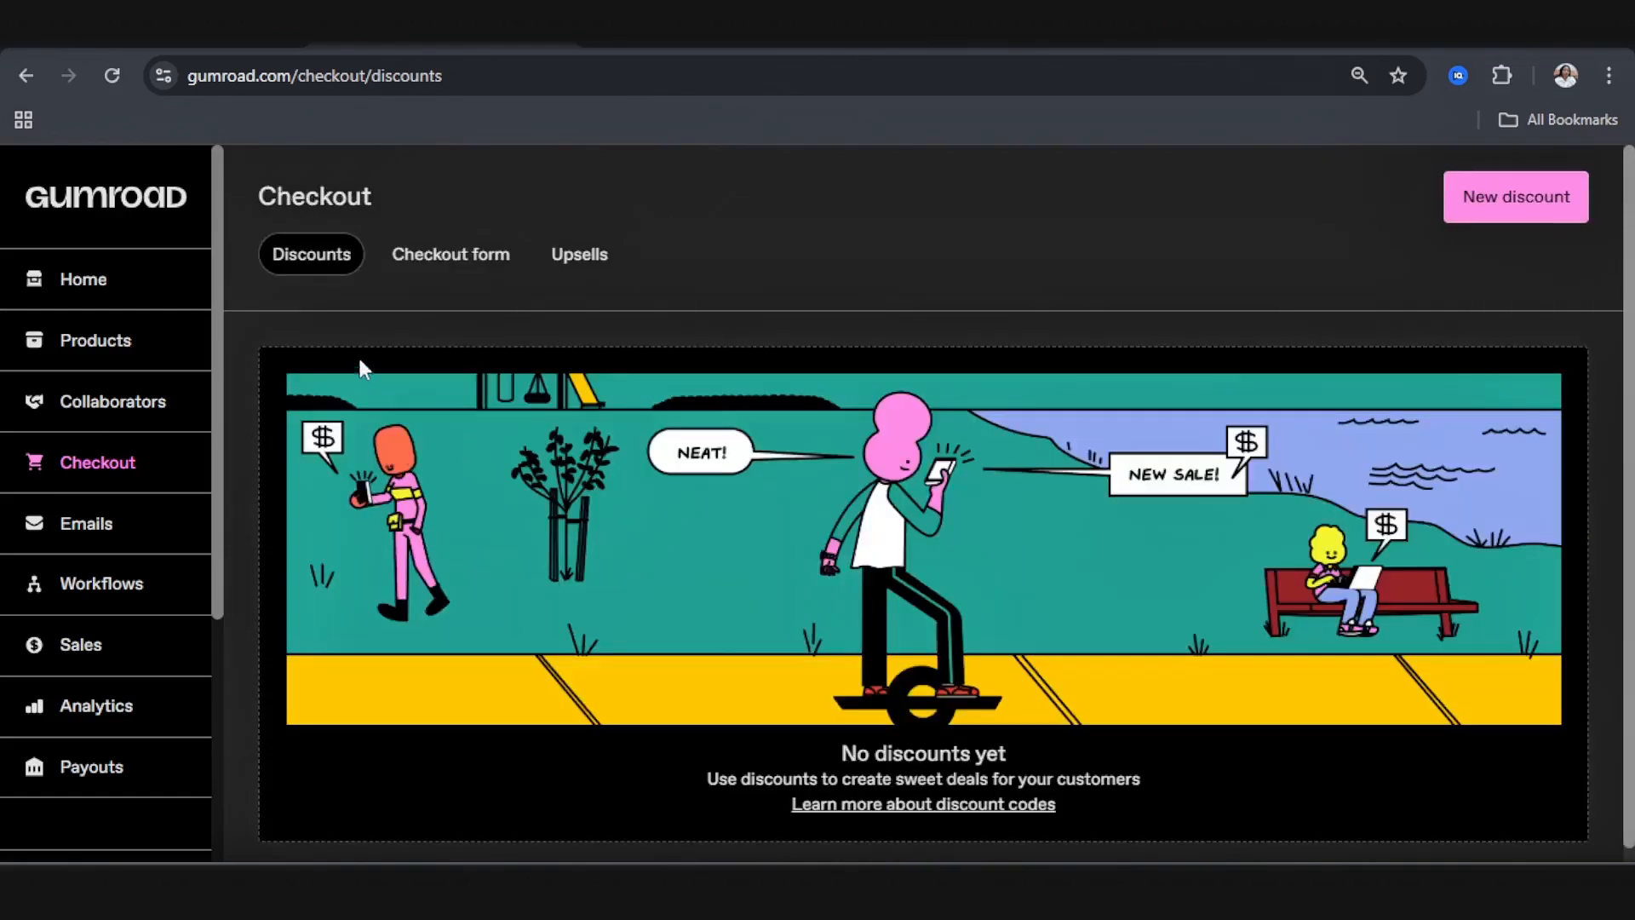
# Step: On the checkout form settings, try adding a custom text field and remove it again
pyautogui.click(452, 271)
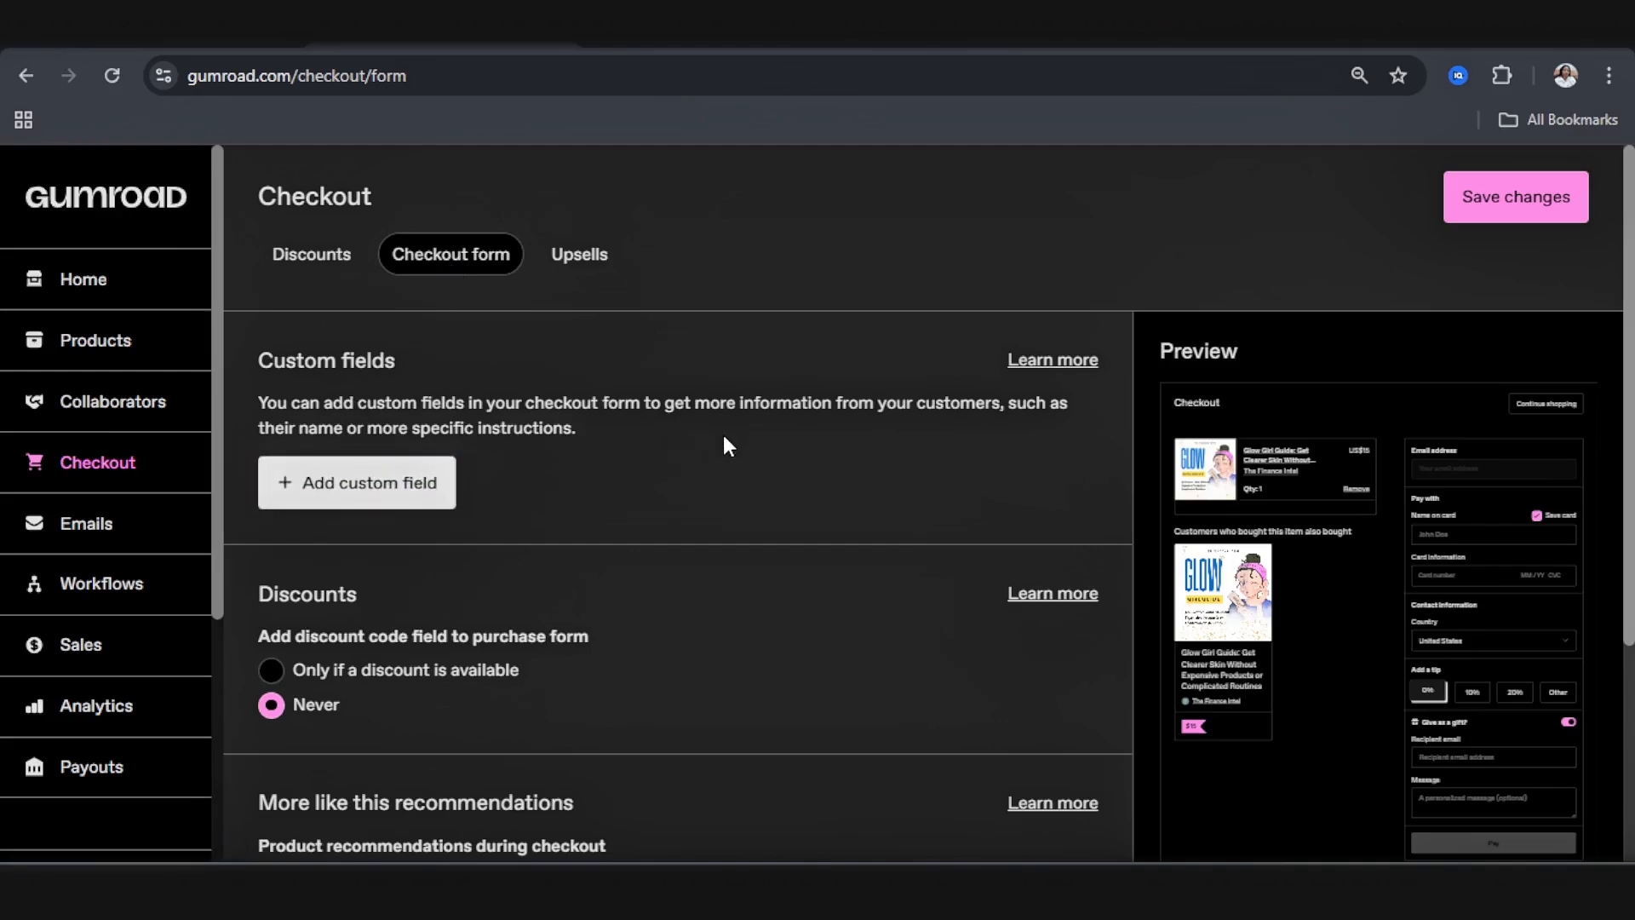
pyautogui.click(422, 480)
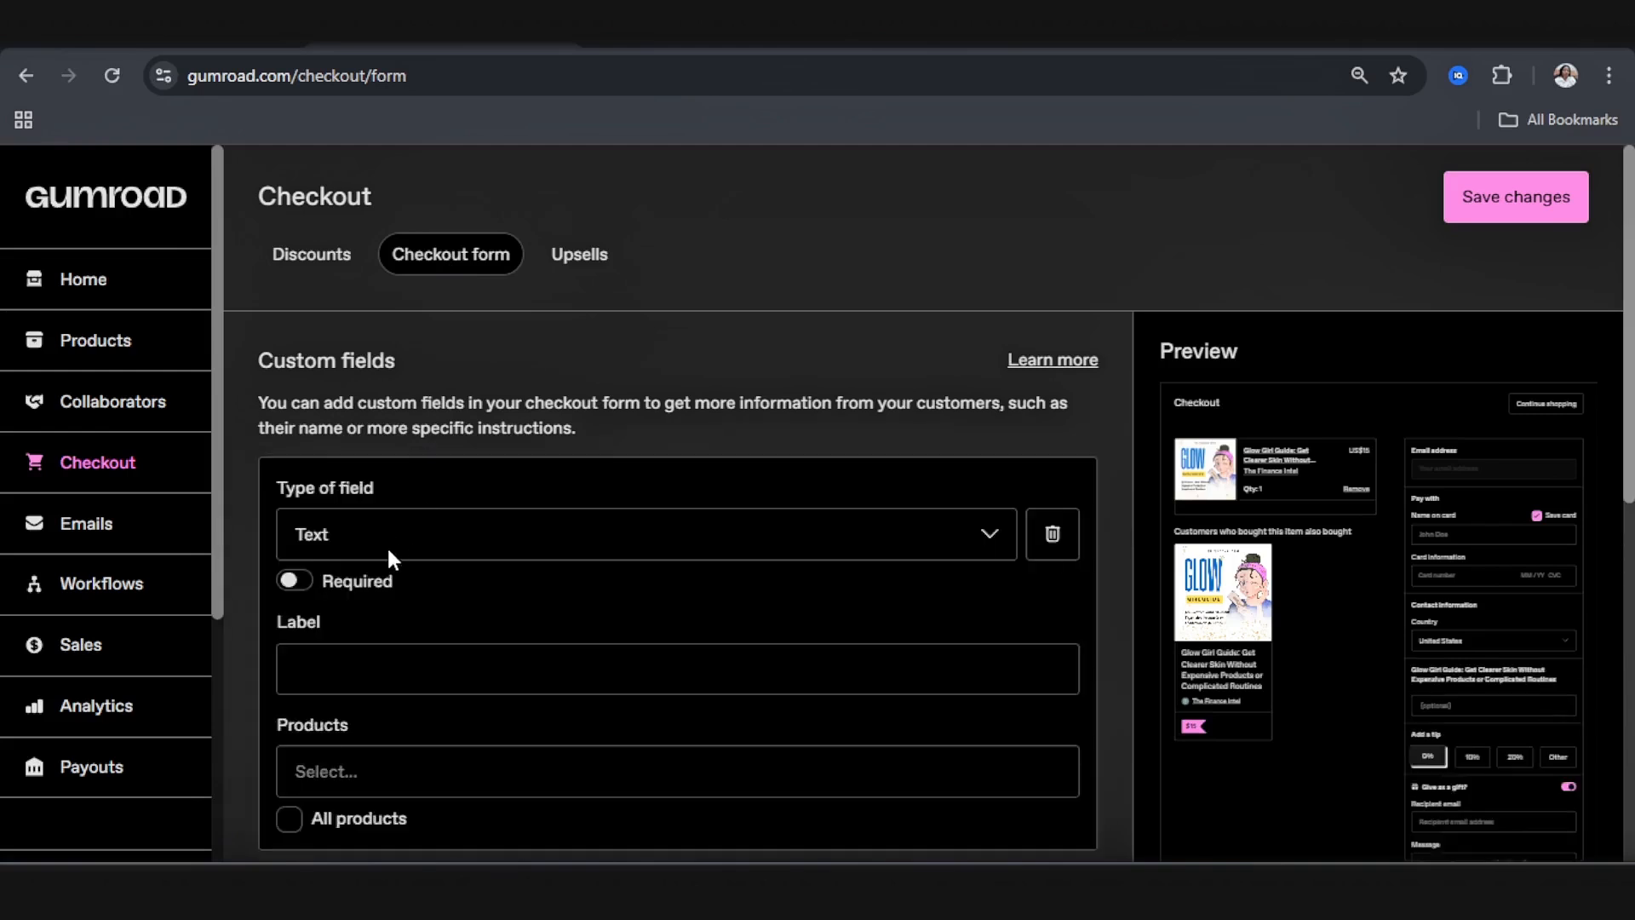
pyautogui.scroll(-4, 386, 546)
pyautogui.click(424, 412)
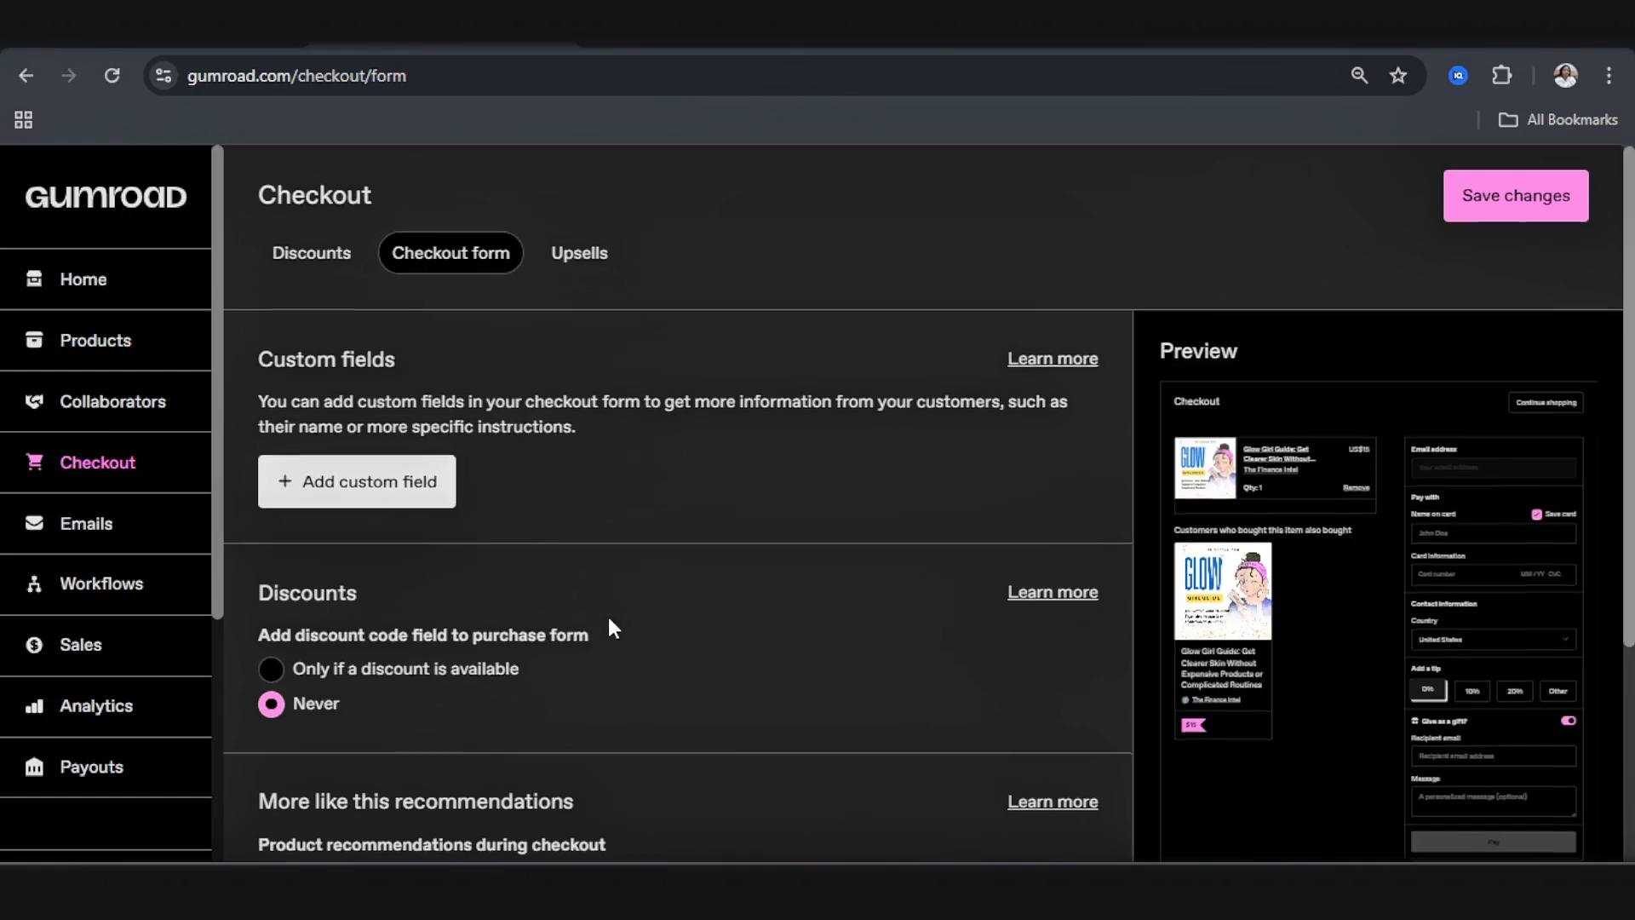
# Step: Set the purchase form's discount code field to "Only if a discount is available" and review the recommendation and tipping options
pyautogui.scroll(-1, 340, 520)
pyautogui.scroll(1, 340, 520)
pyautogui.click(271, 673)
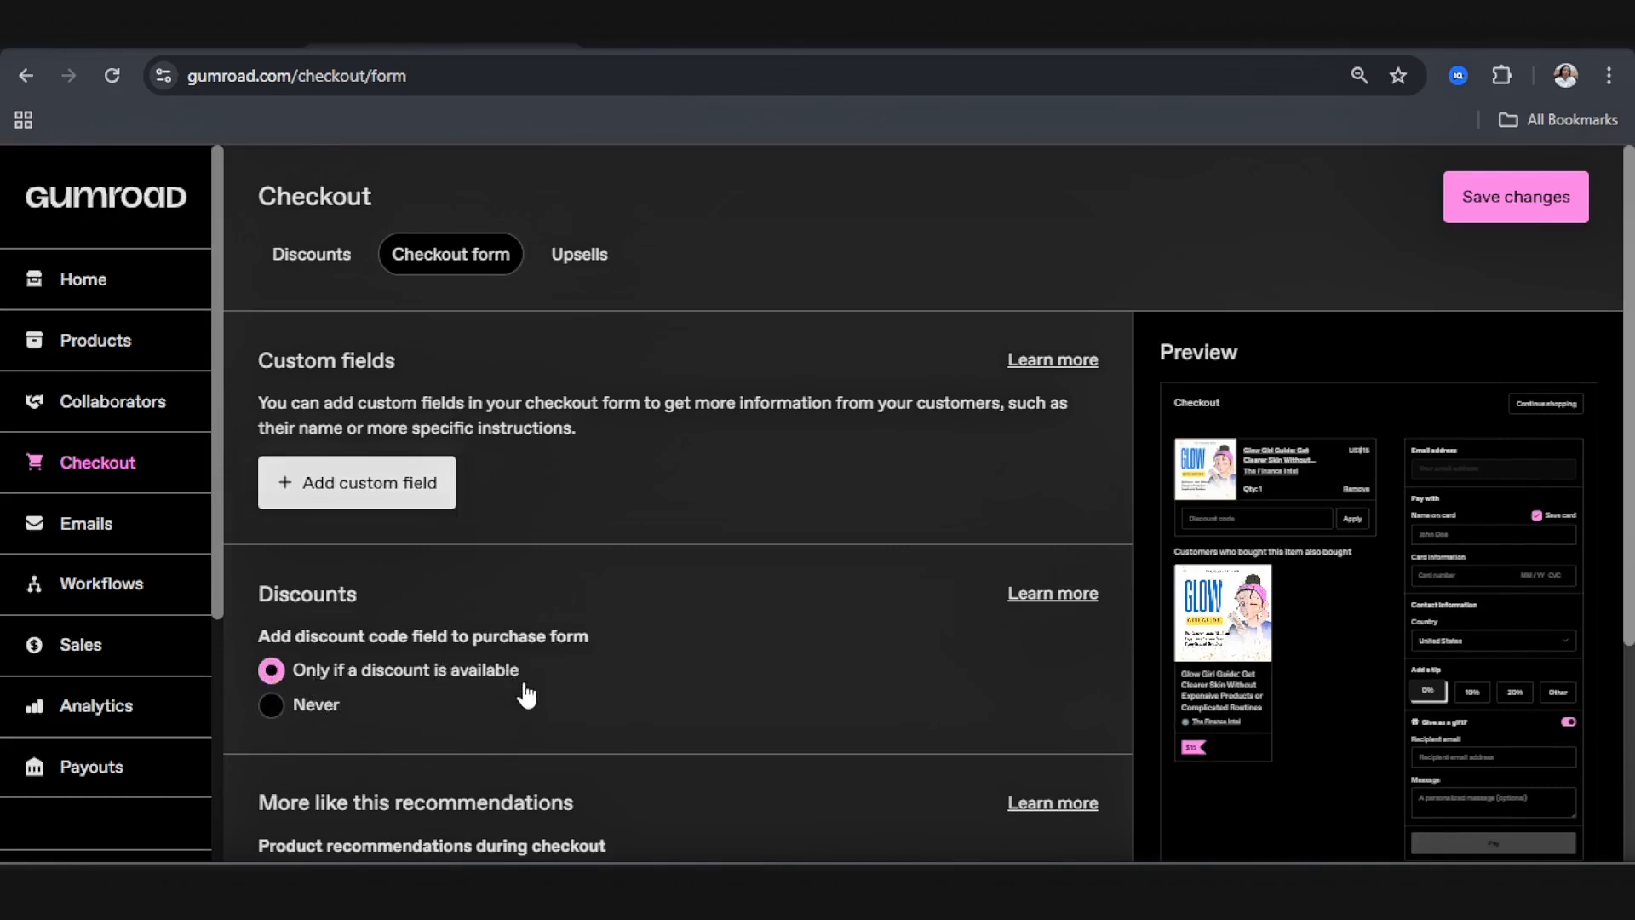
pyautogui.click(273, 710)
pyautogui.click(273, 672)
pyautogui.scroll(-3, 274, 677)
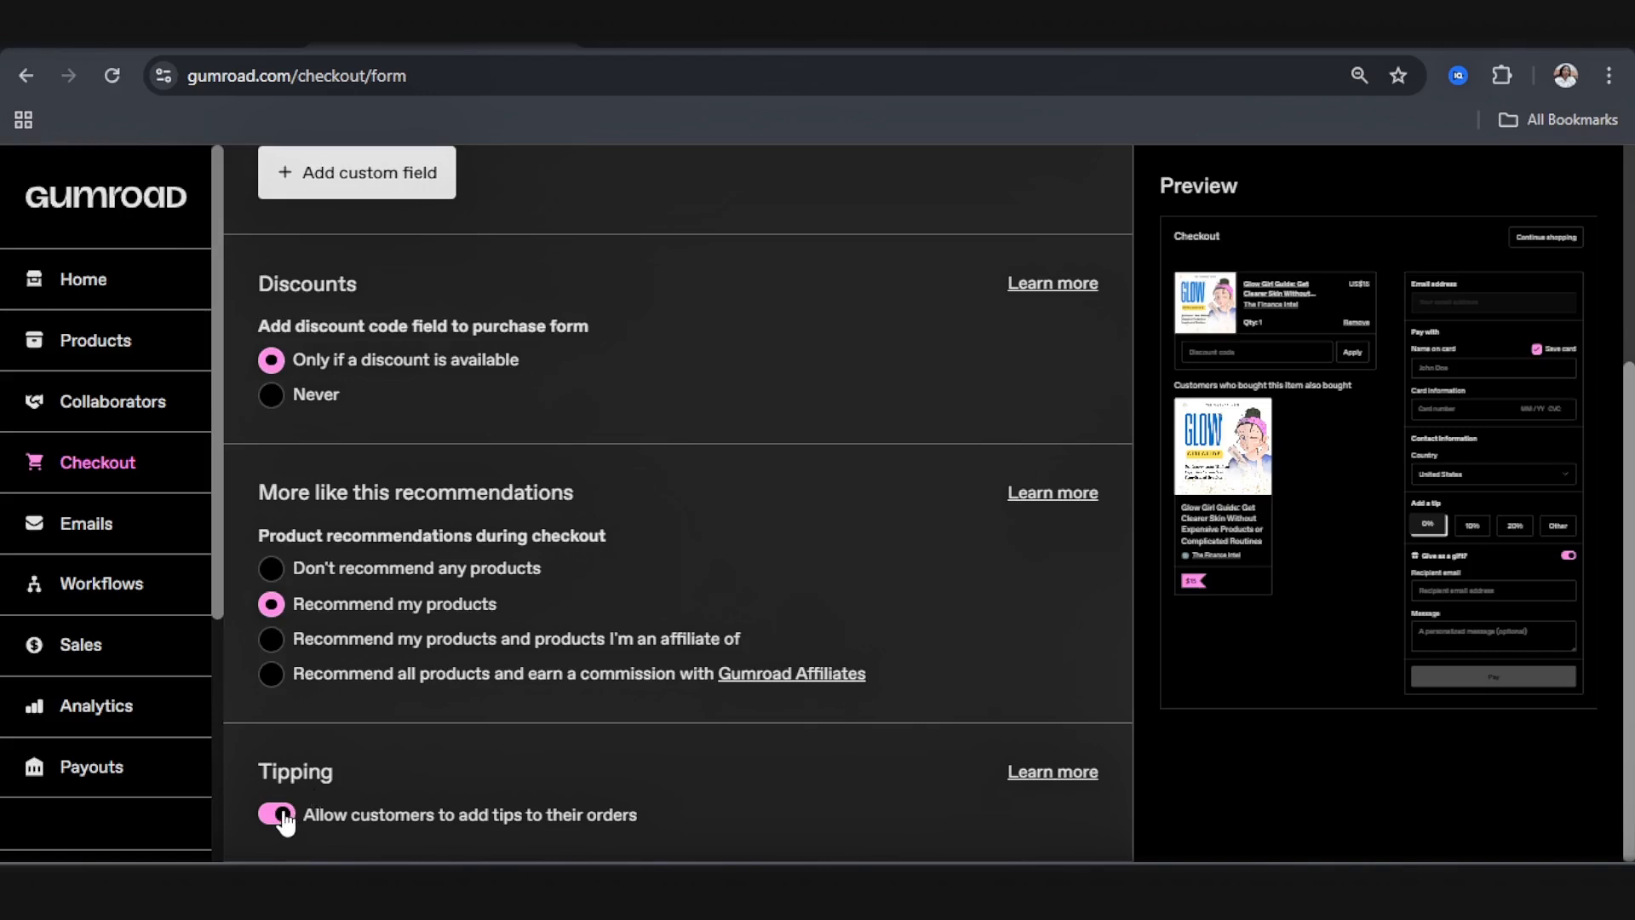
pyautogui.scroll(4, 358, 753)
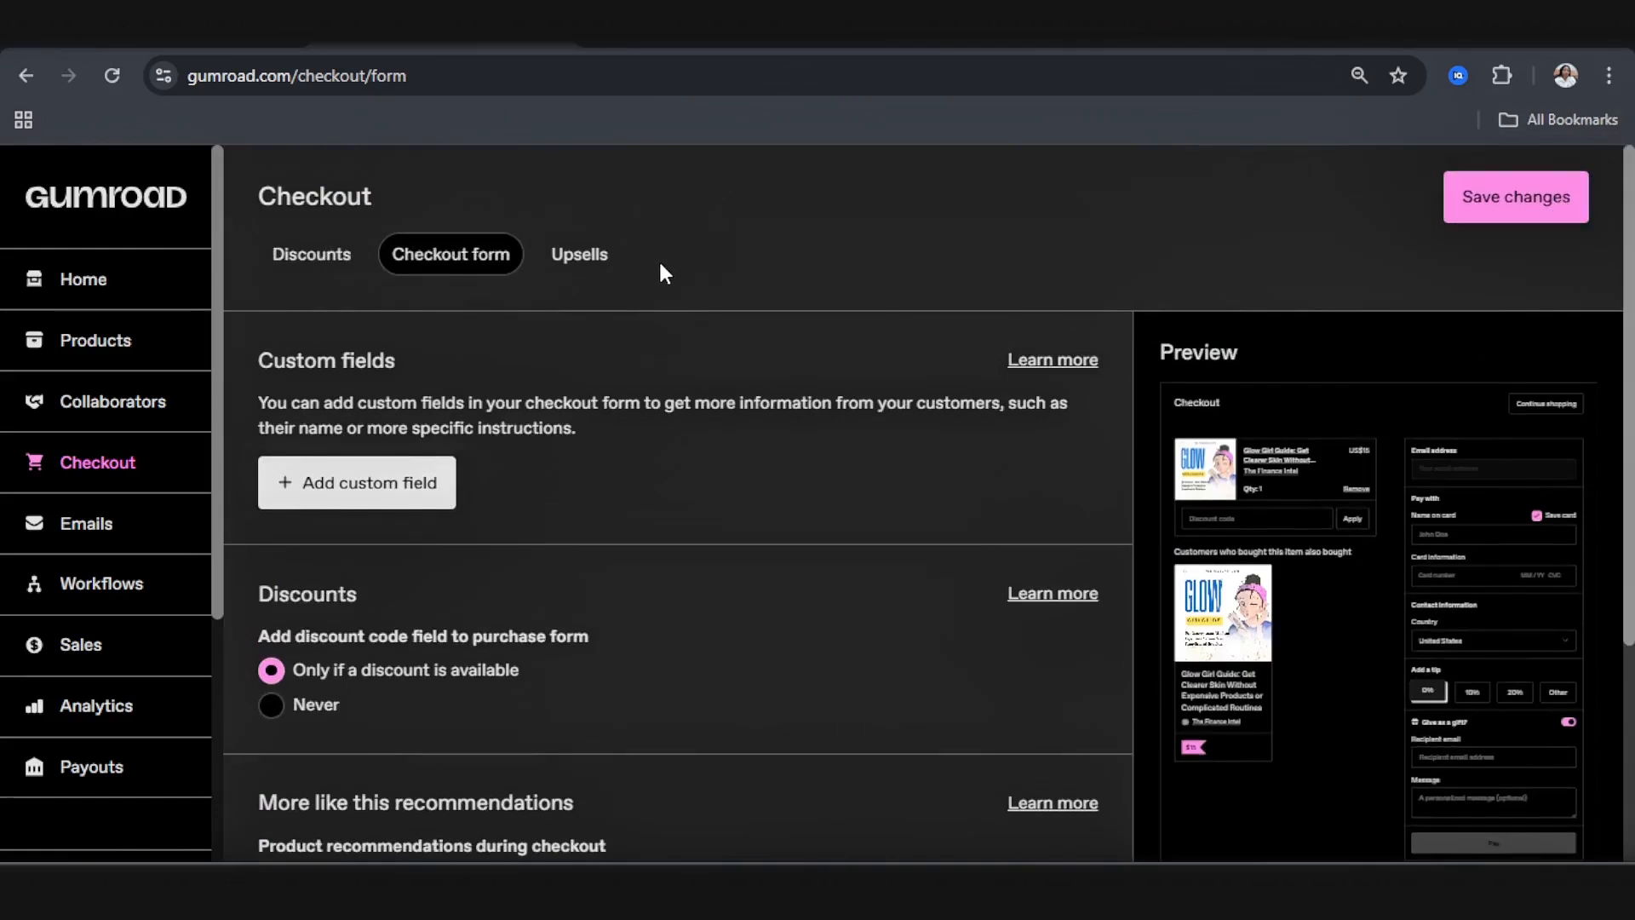
# Step: Open the checkout upsells section and start creating a new upsell
pyautogui.click(592, 265)
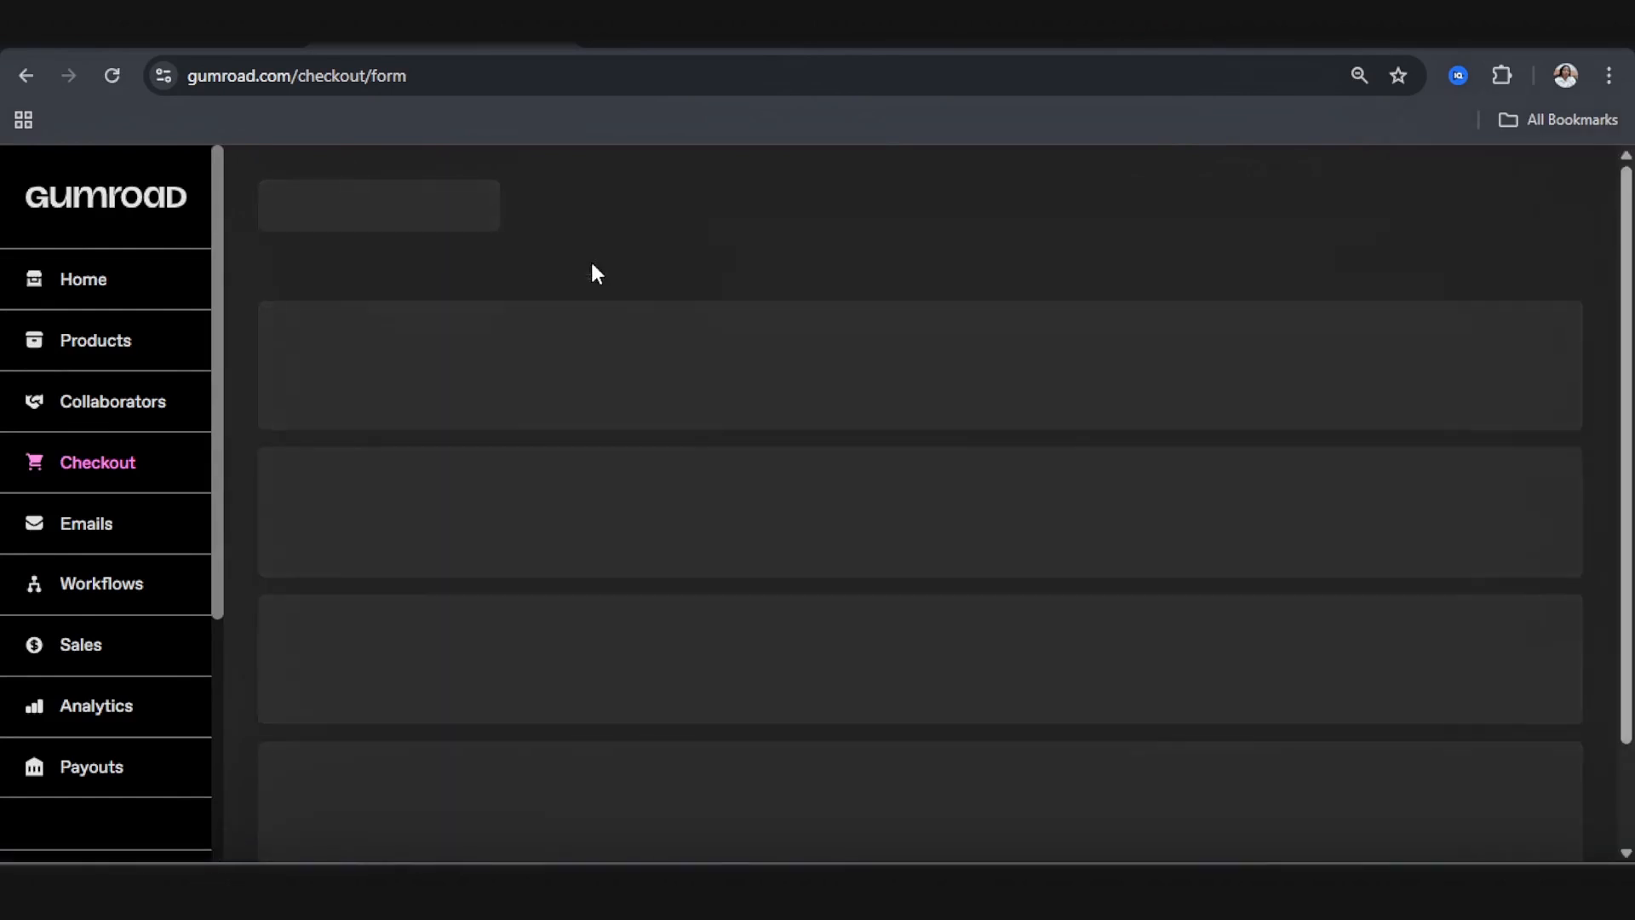
pyautogui.scroll(-2, 642, 350)
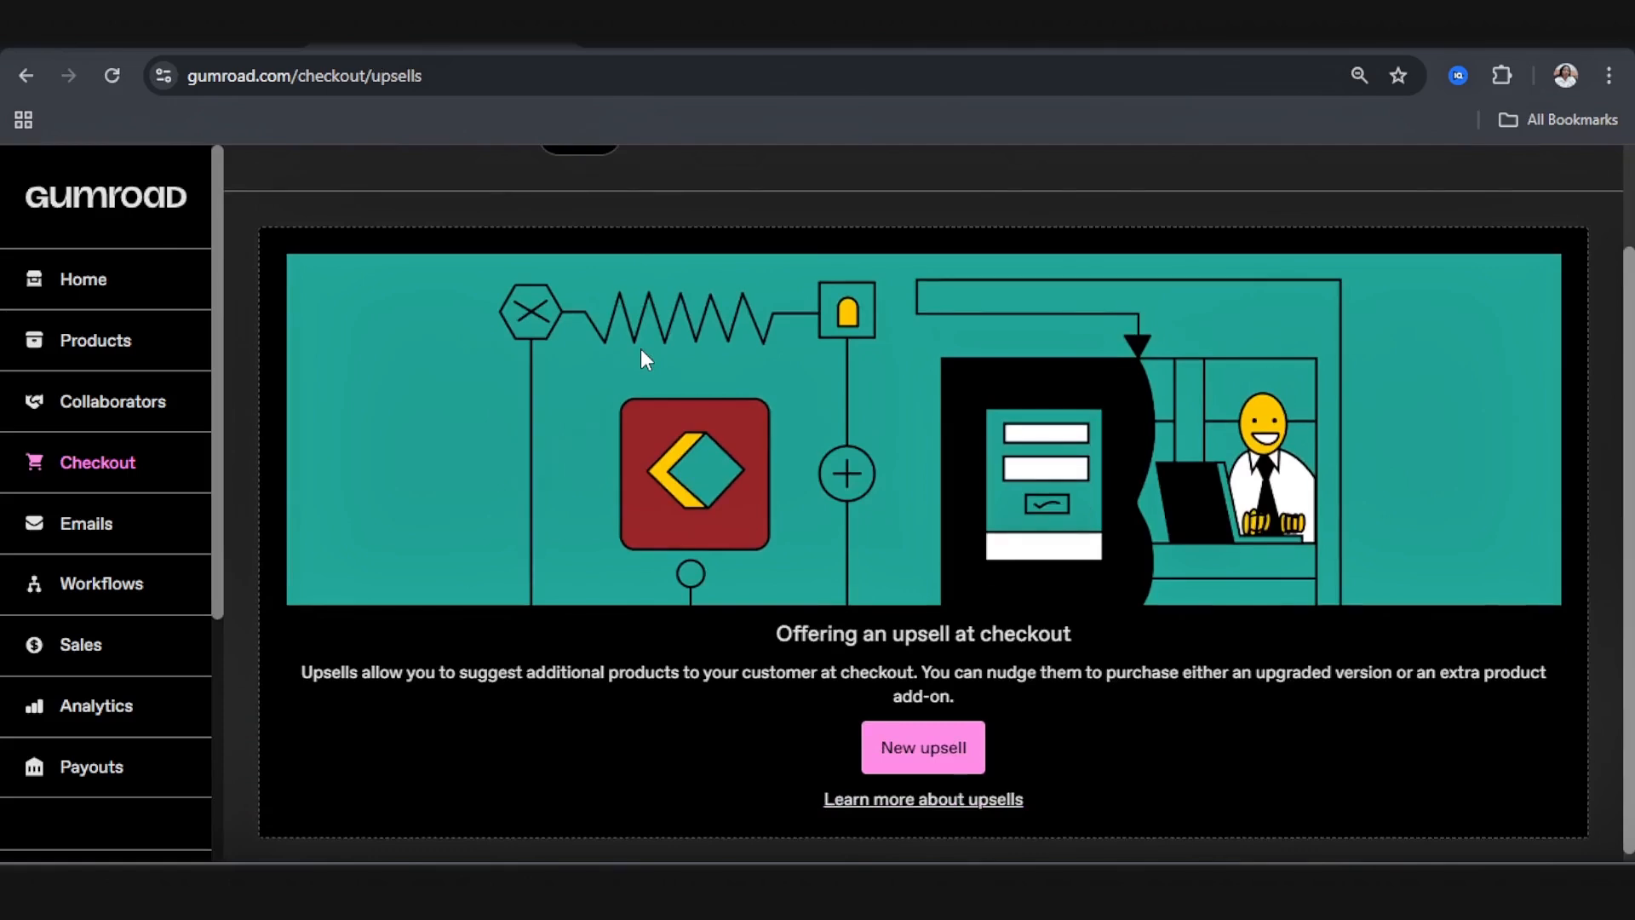
pyautogui.scroll(2, 1084, 706)
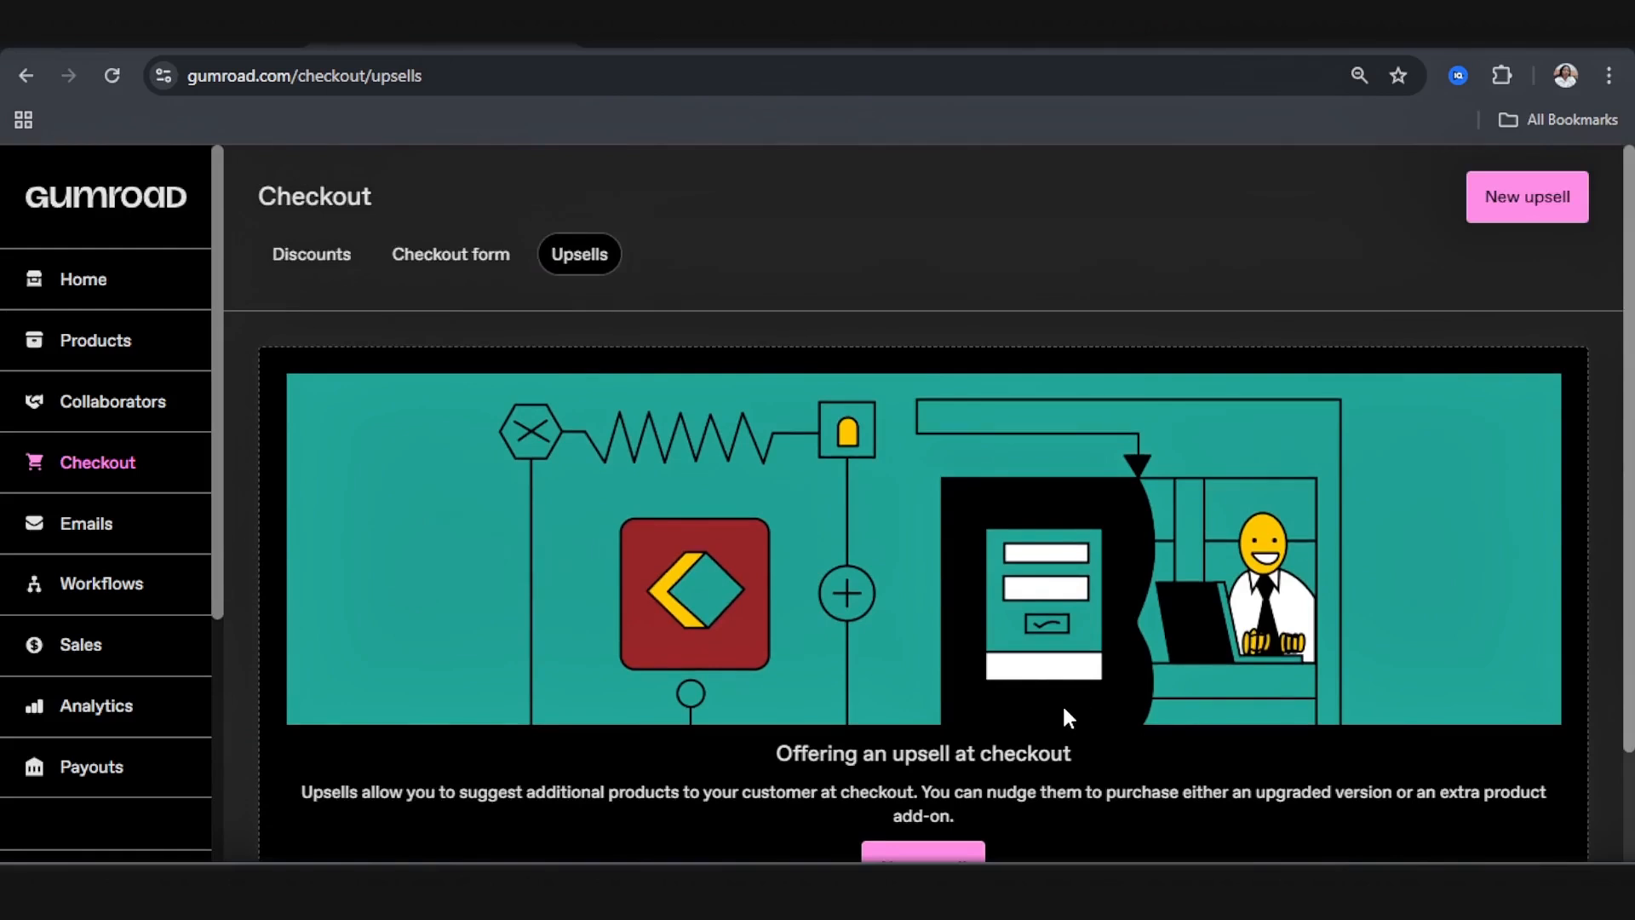
pyautogui.click(1518, 191)
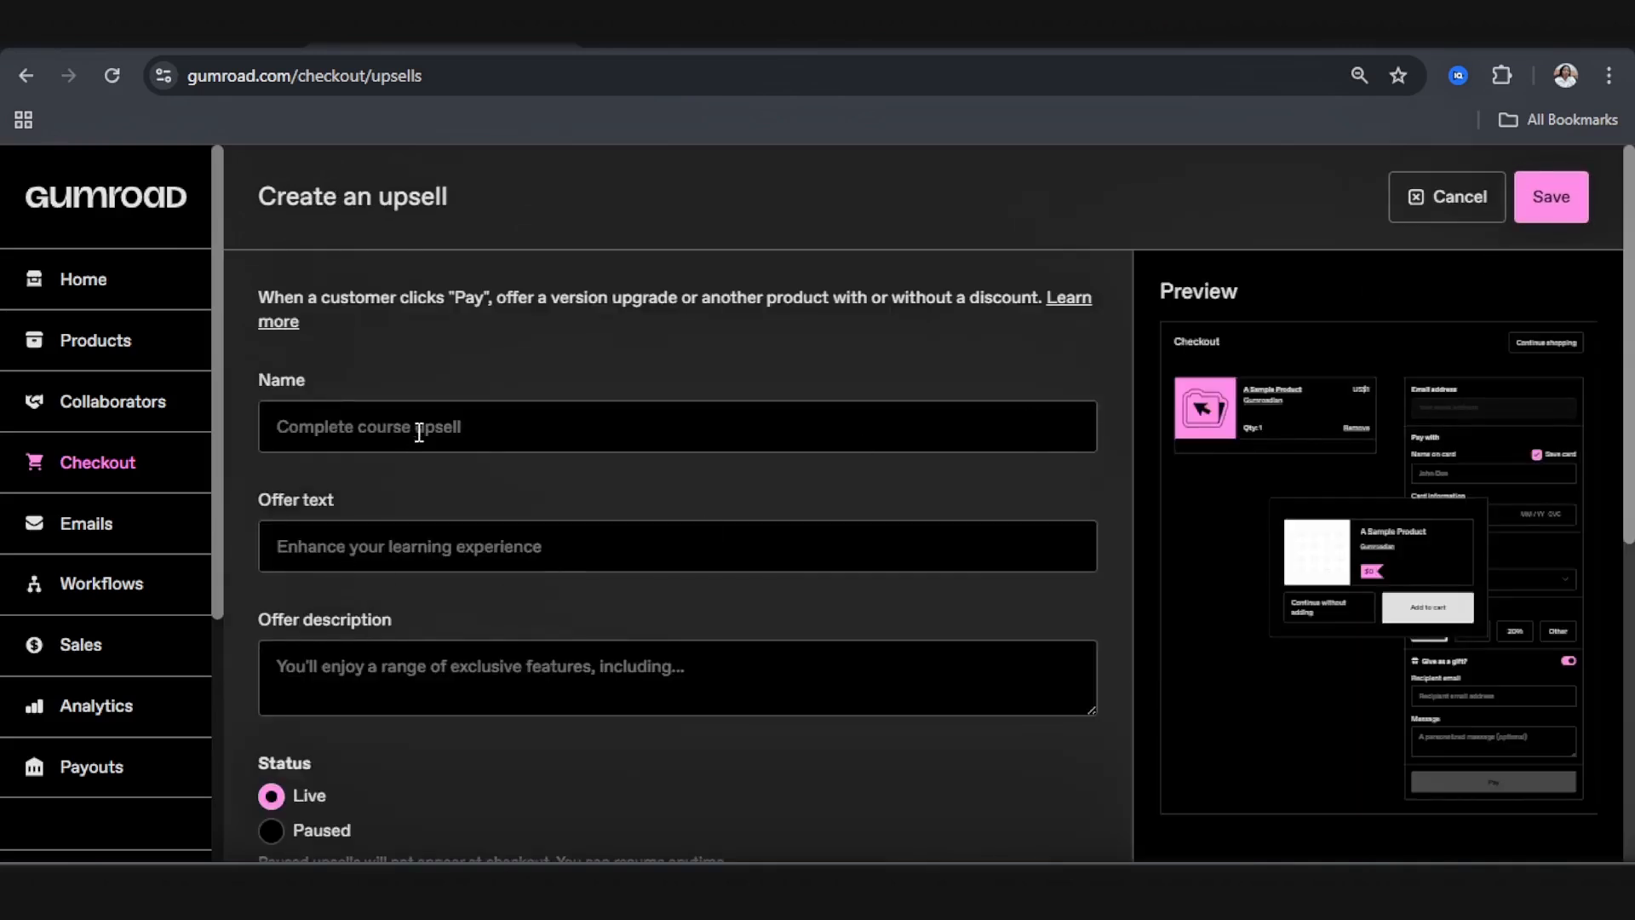
# Step: Examine the upsell form's name, offer text, status, offer type and applicable product options
pyautogui.click(389, 428)
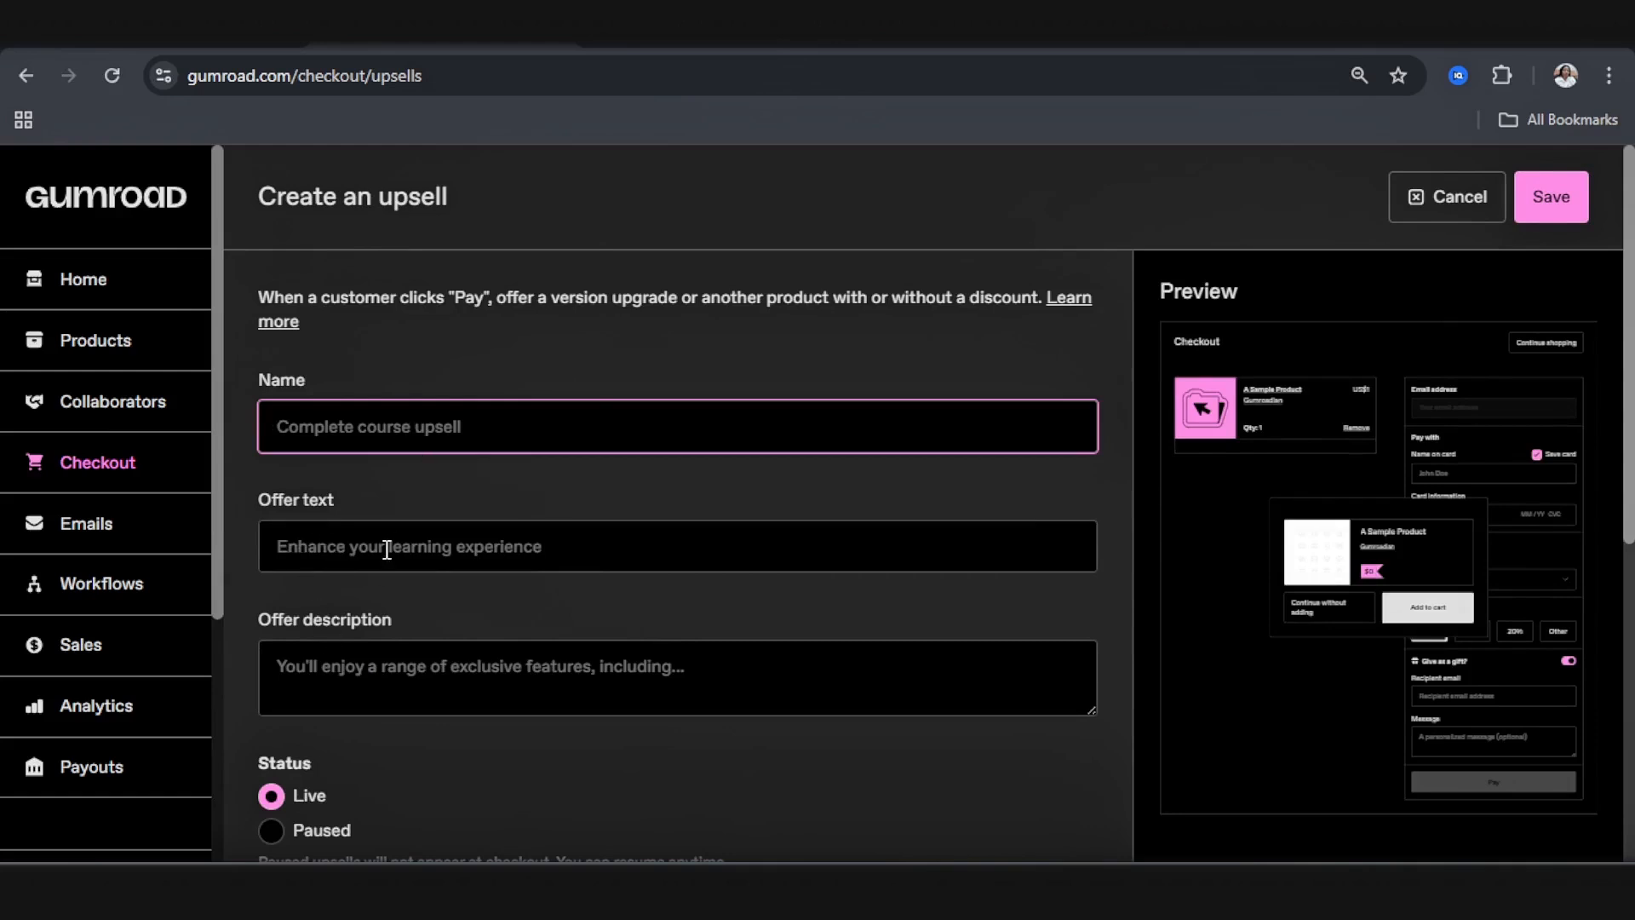
pyautogui.scroll(-2, 443, 669)
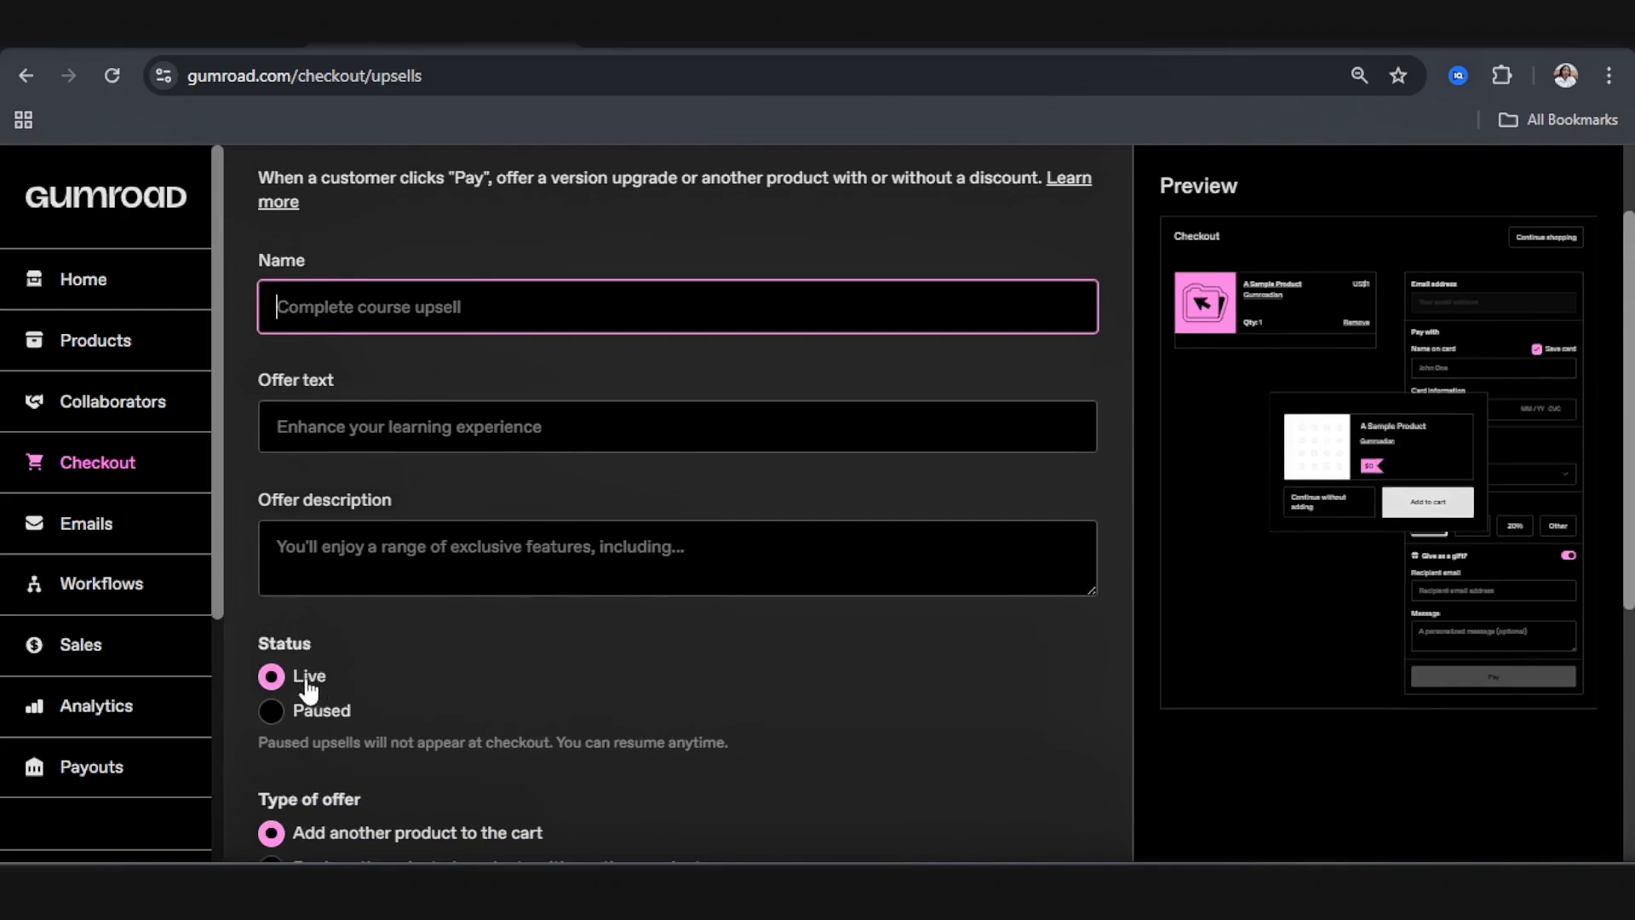
pyautogui.scroll(-2, 298, 686)
pyautogui.scroll(-2, 314, 571)
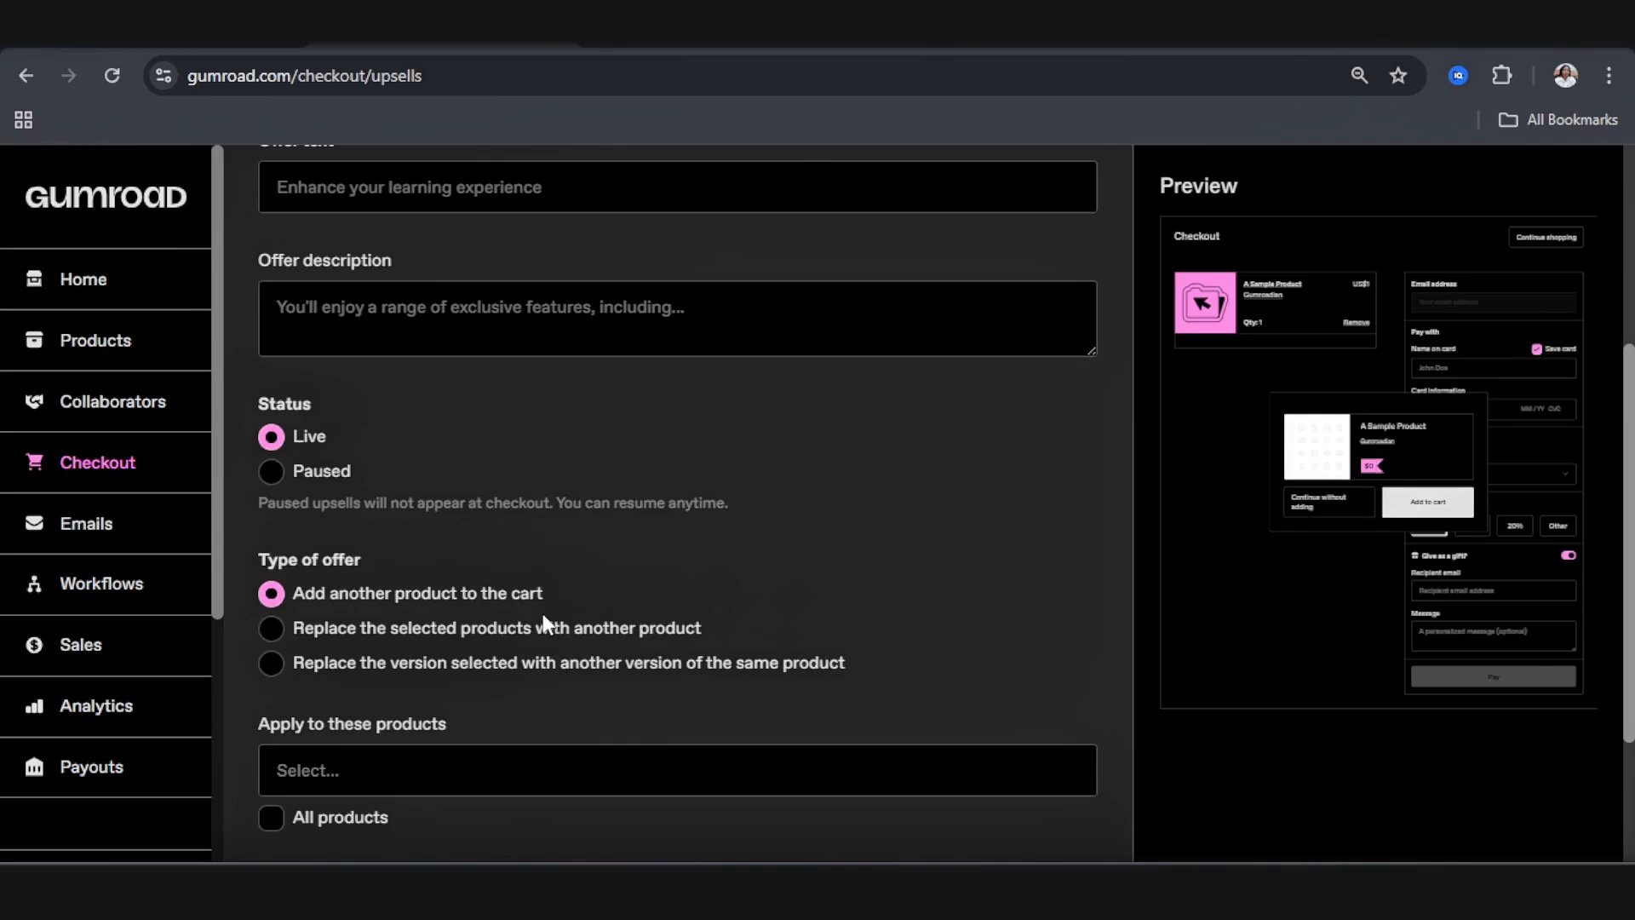
pyautogui.scroll(-3, 544, 613)
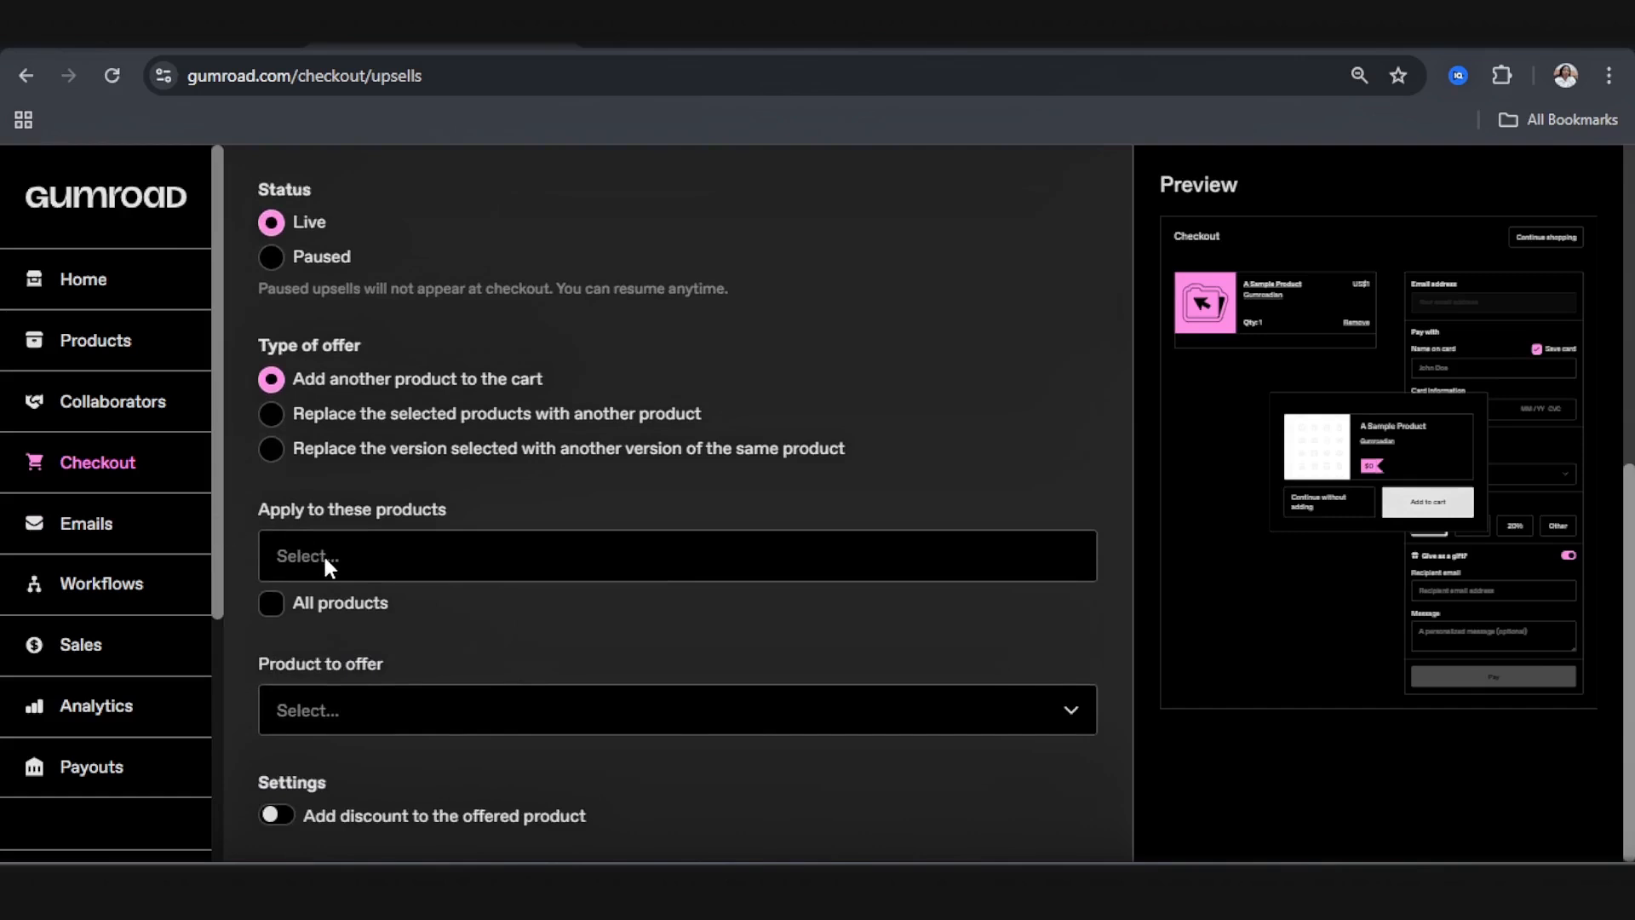
pyautogui.click(332, 560)
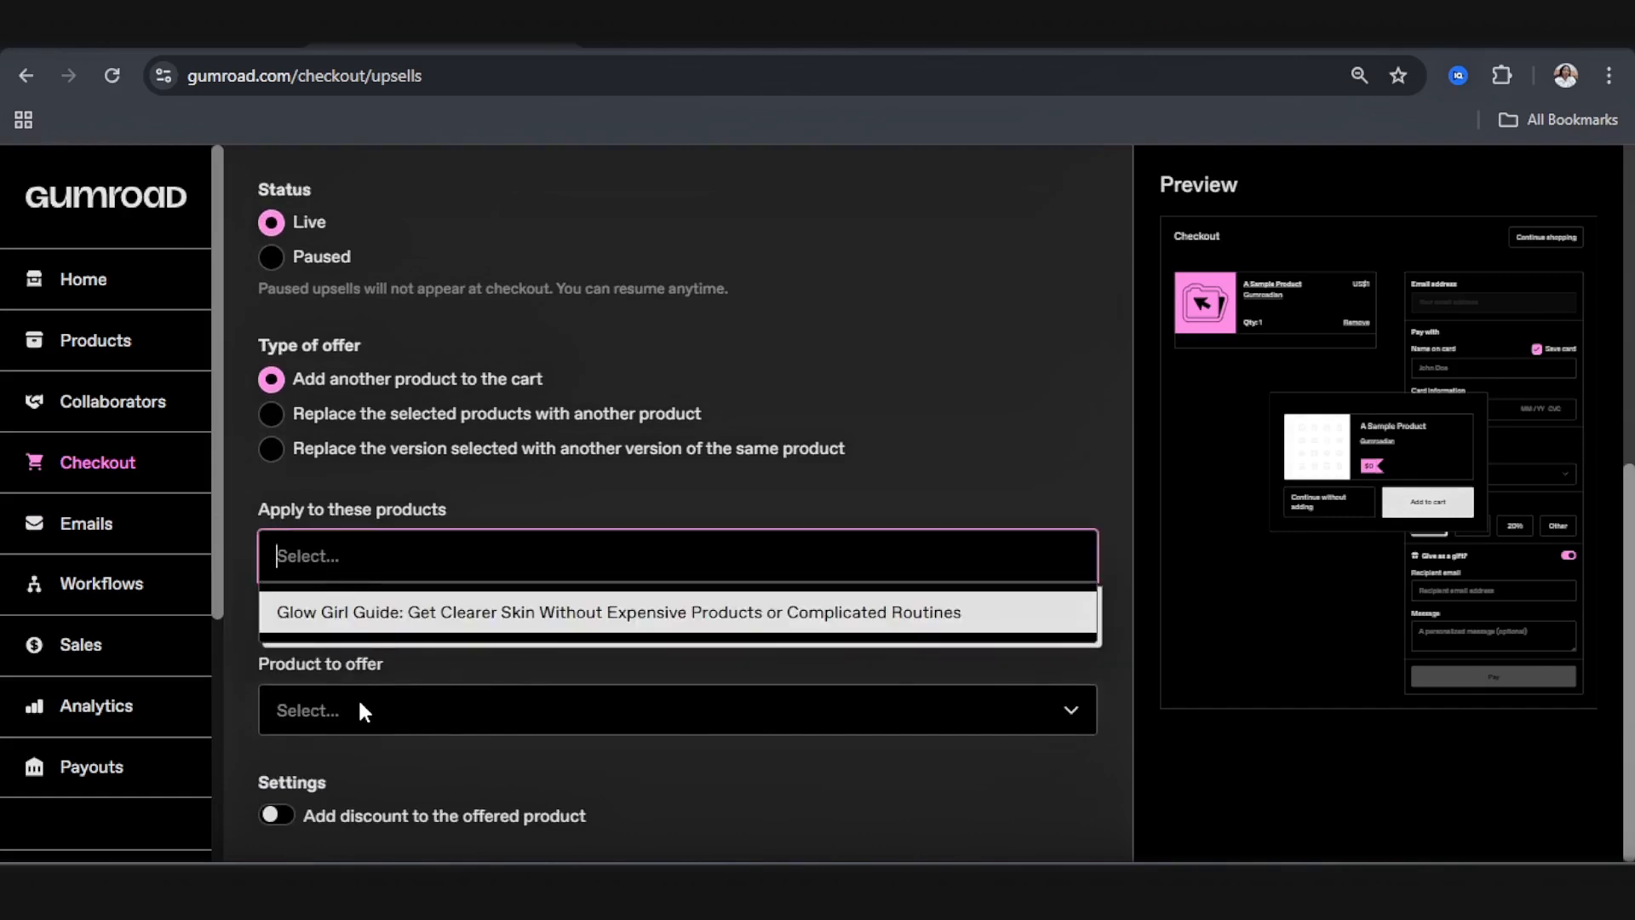
pyautogui.click(507, 496)
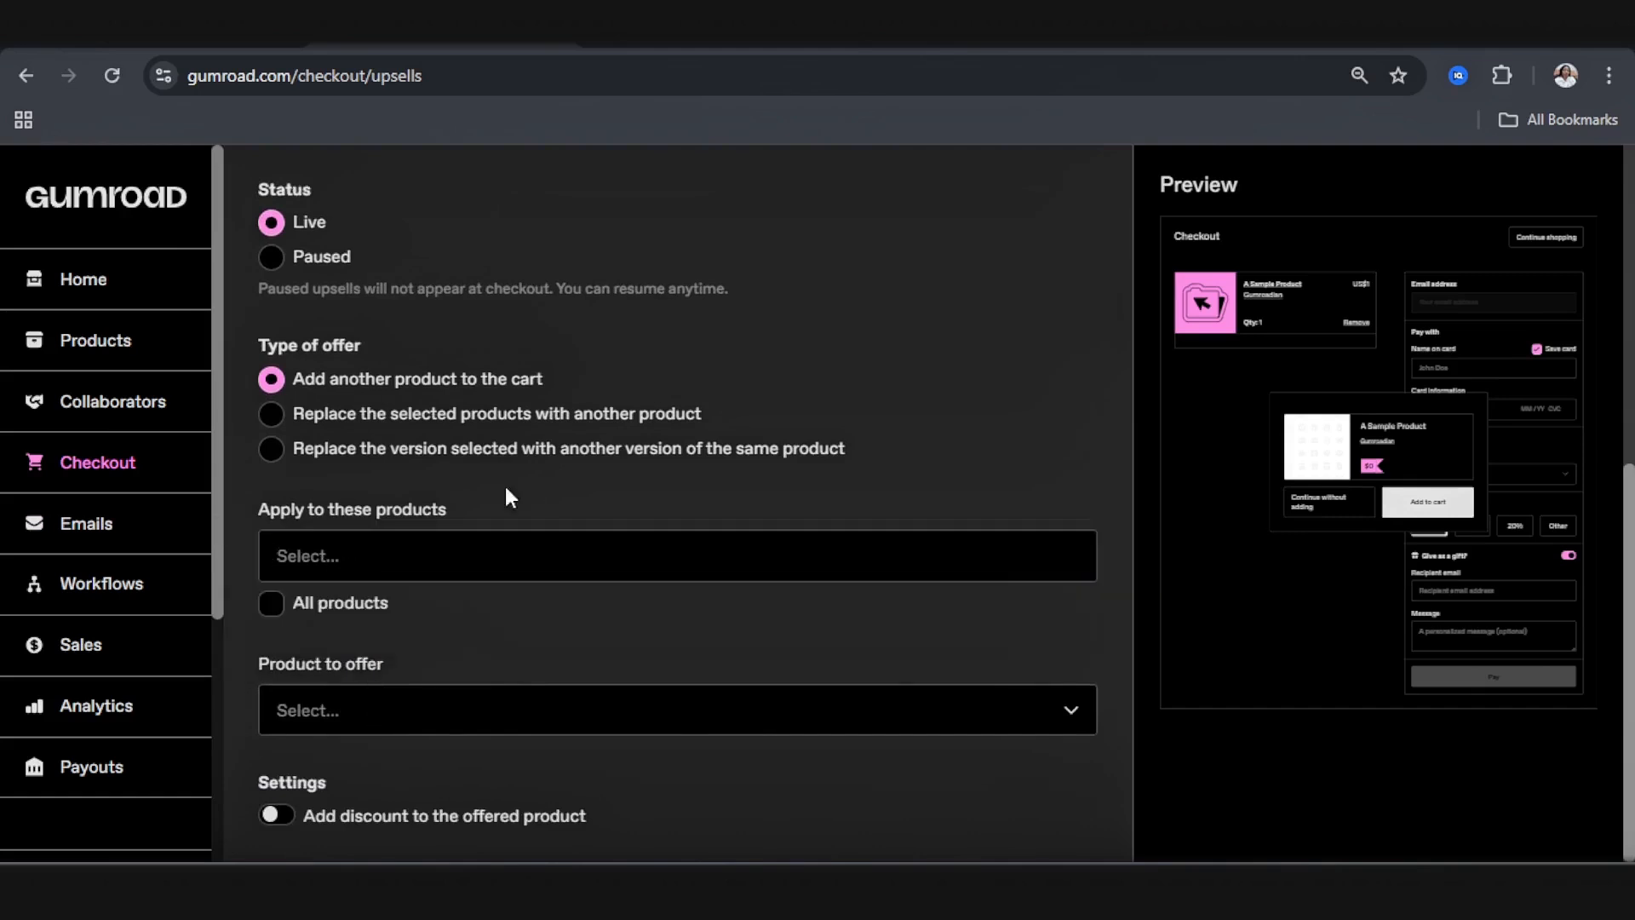
# Step: Review the products that can be offered and the discount setting in the upsell form, and leave it without saving
pyautogui.click(378, 722)
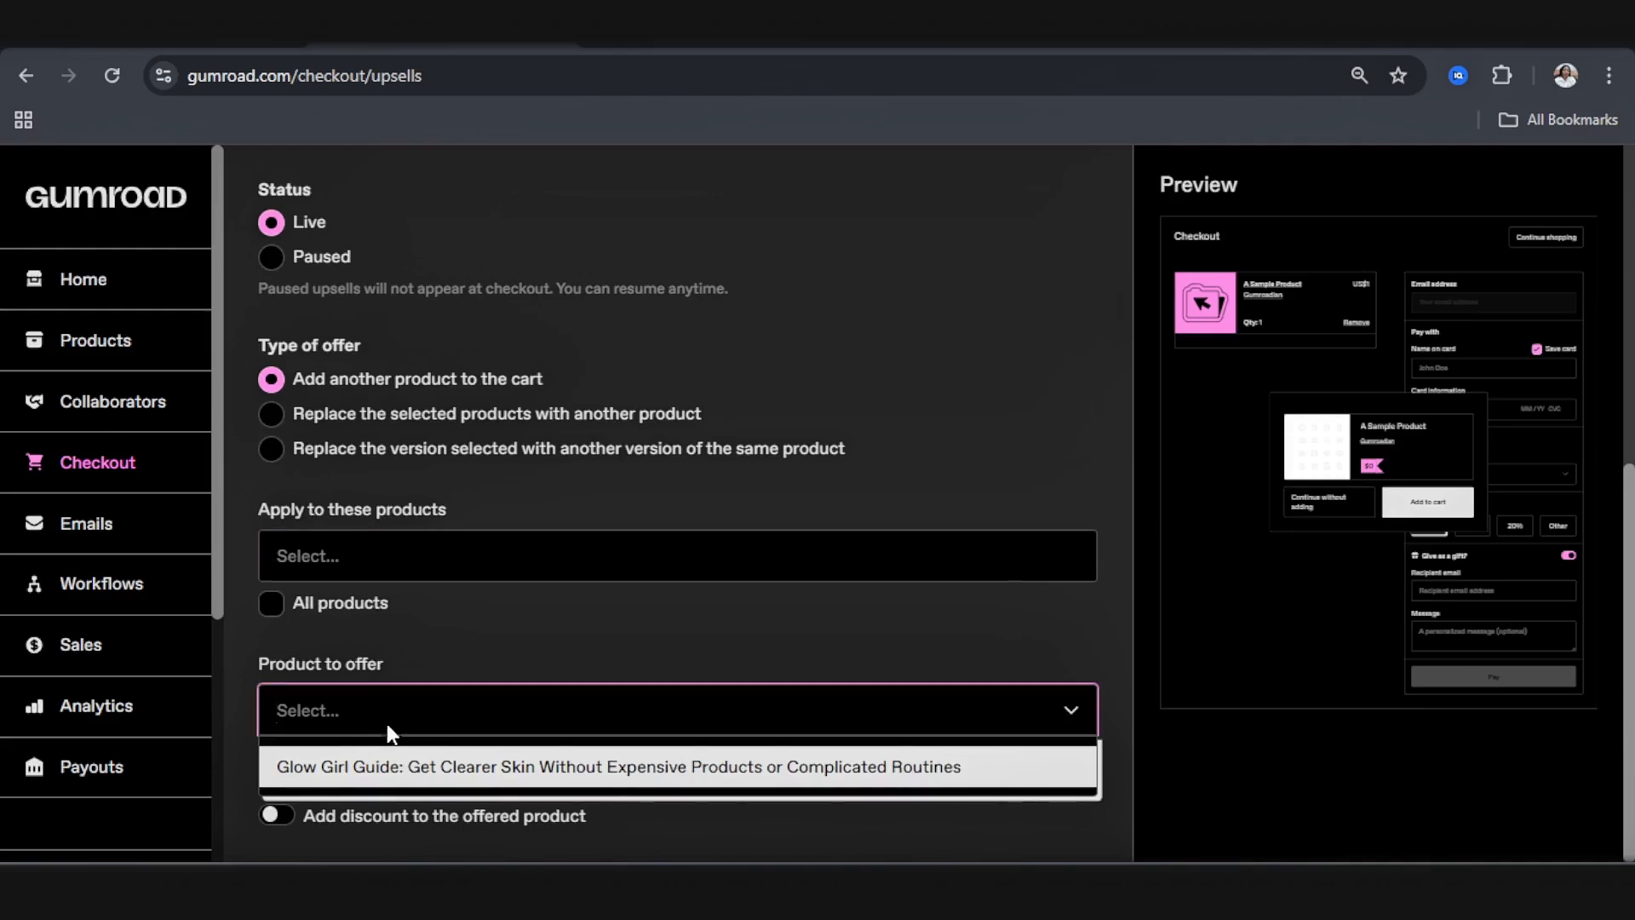
pyautogui.click(452, 664)
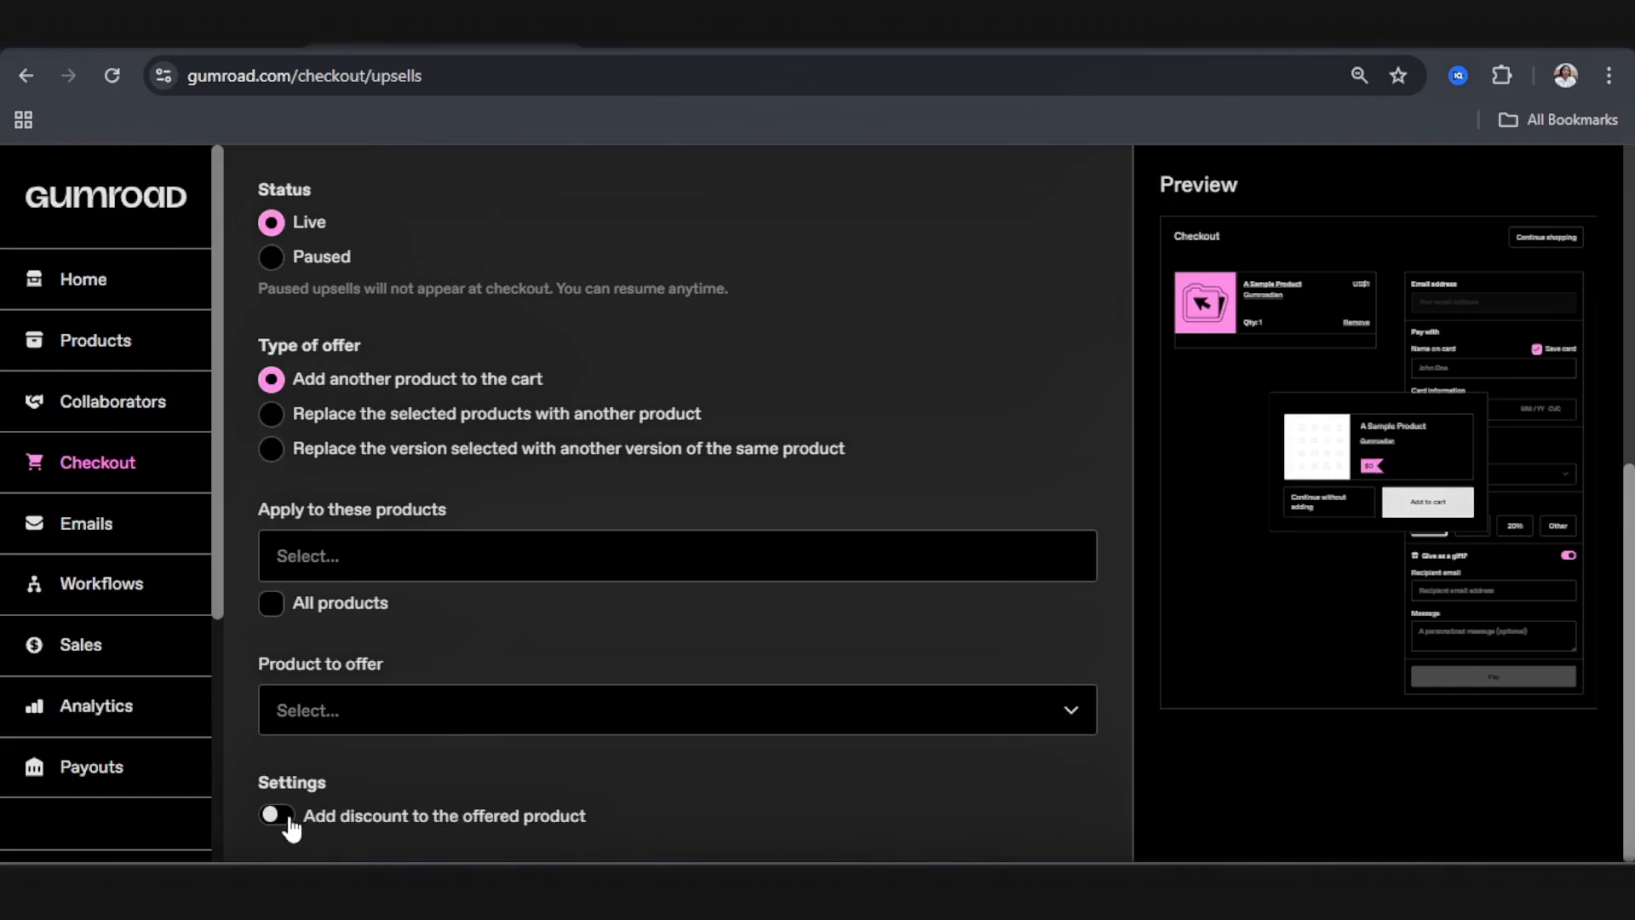
pyautogui.scroll(3, 766, 529)
pyautogui.scroll(4, 767, 528)
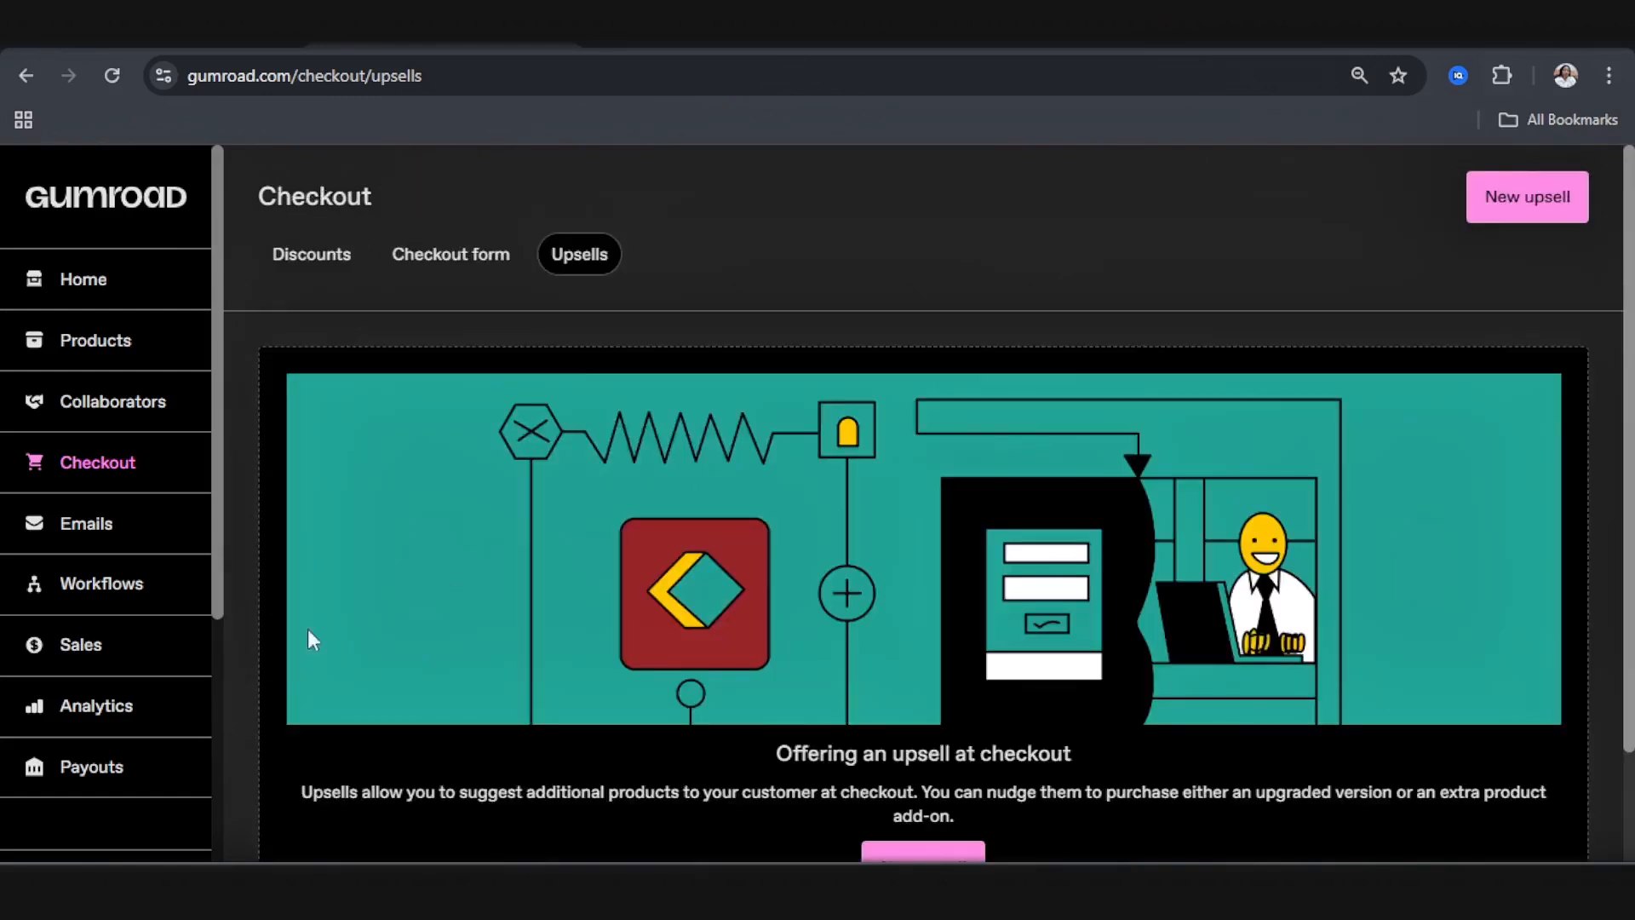
# Step: Review the published emails section and open a new email form to view its audience, channel and message options
pyautogui.click(132, 553)
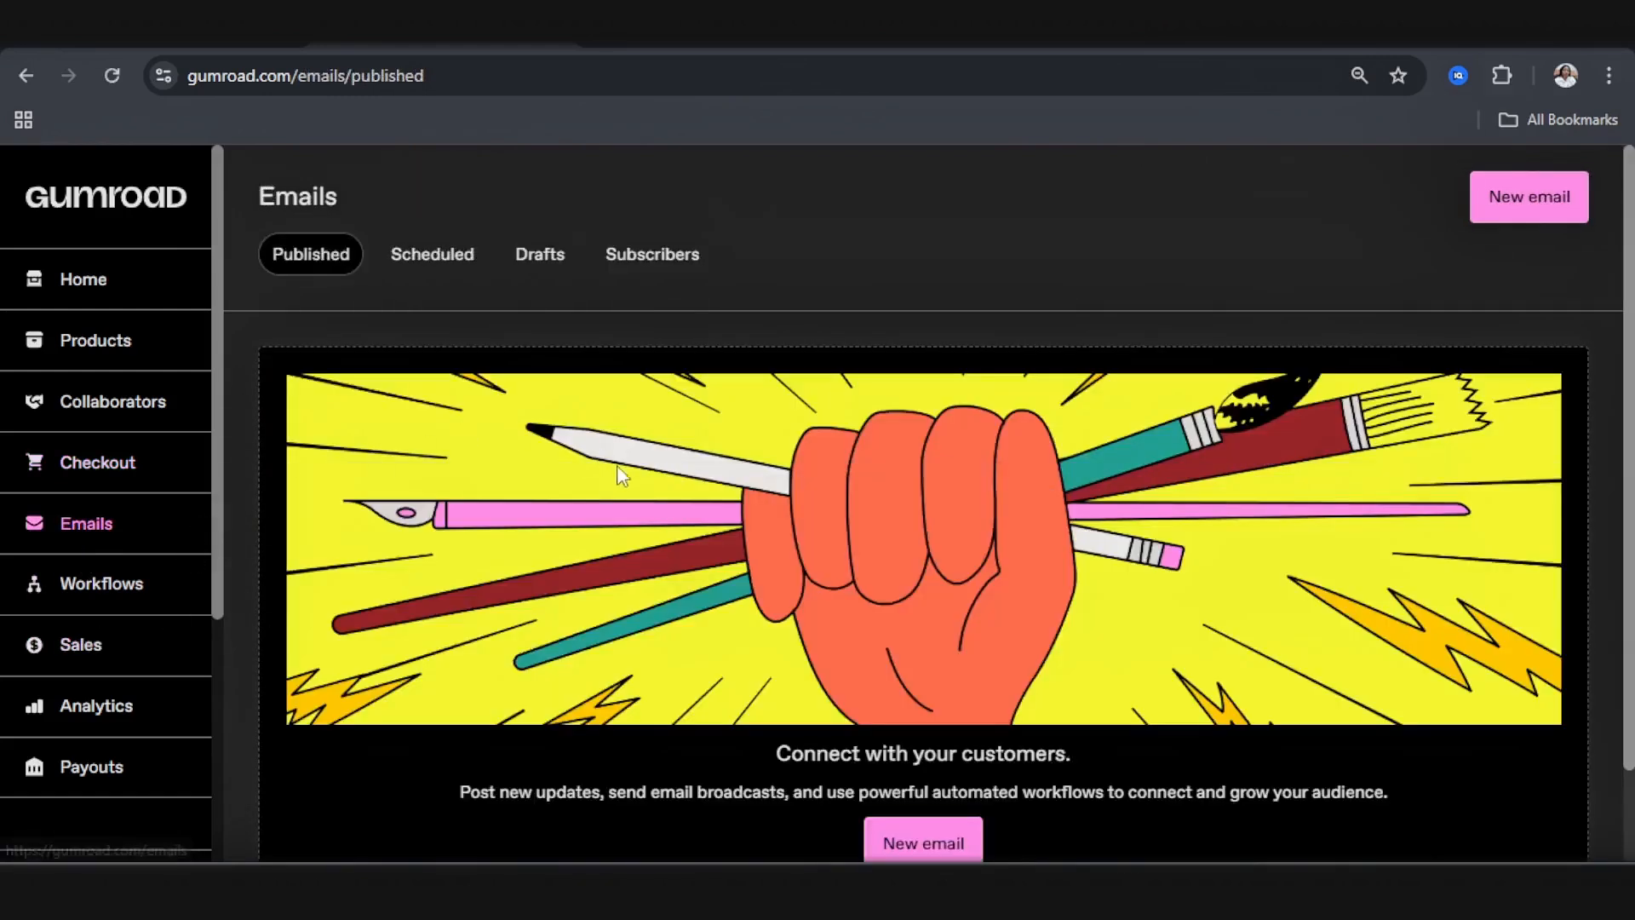
pyautogui.scroll(-1, 656, 511)
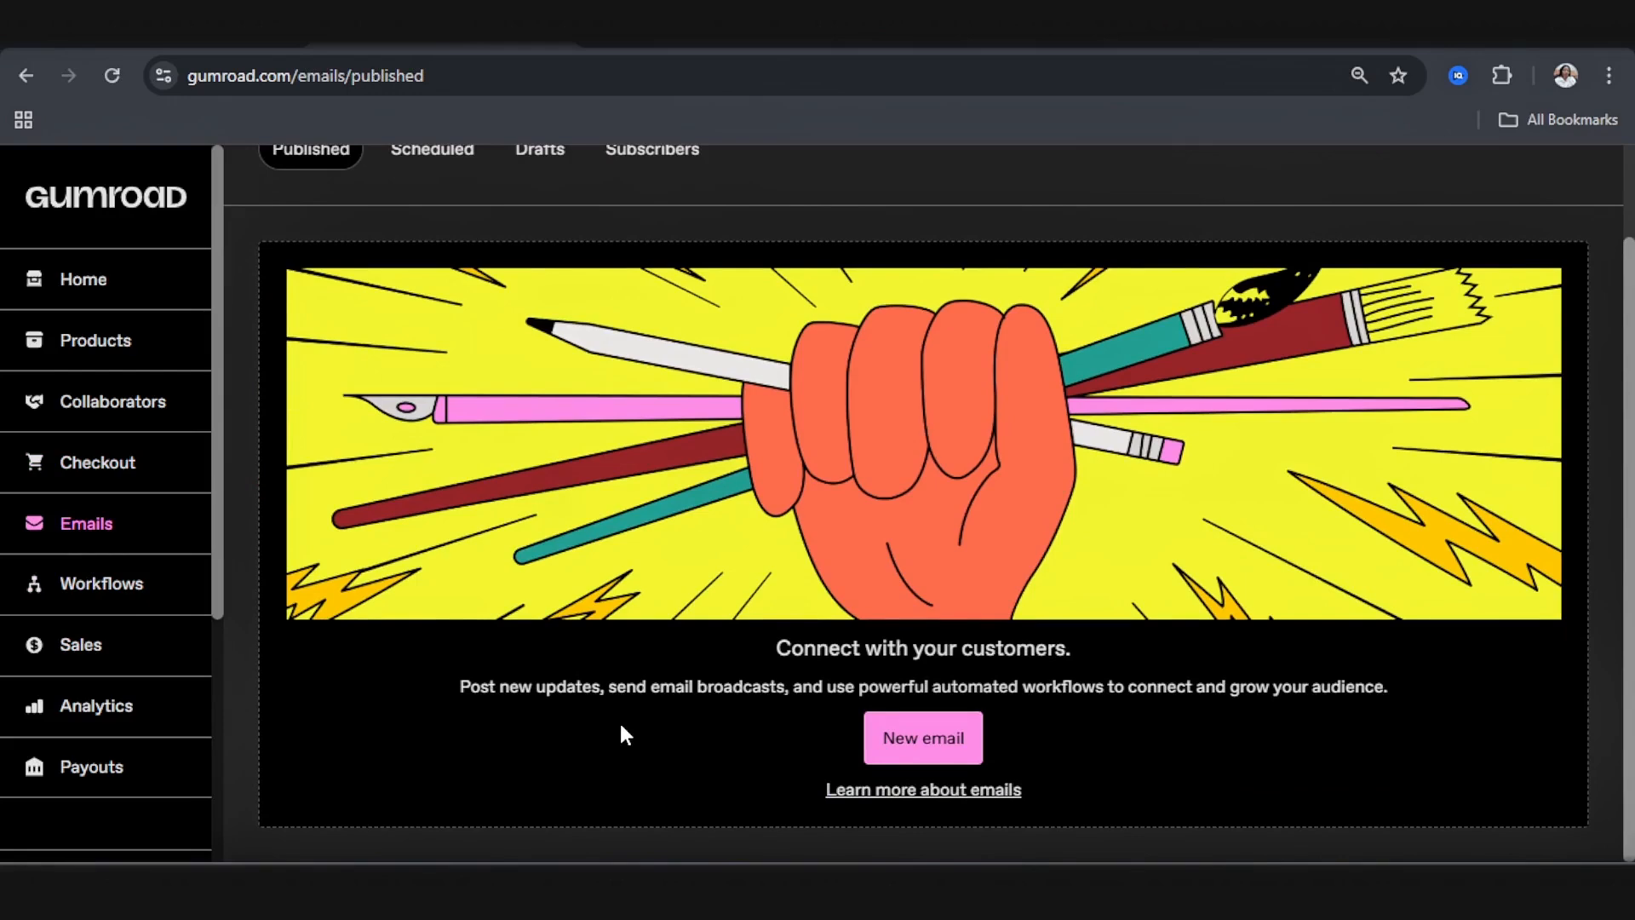
pyautogui.scroll(1, 785, 598)
pyautogui.scroll(-1, 852, 682)
pyautogui.click(921, 750)
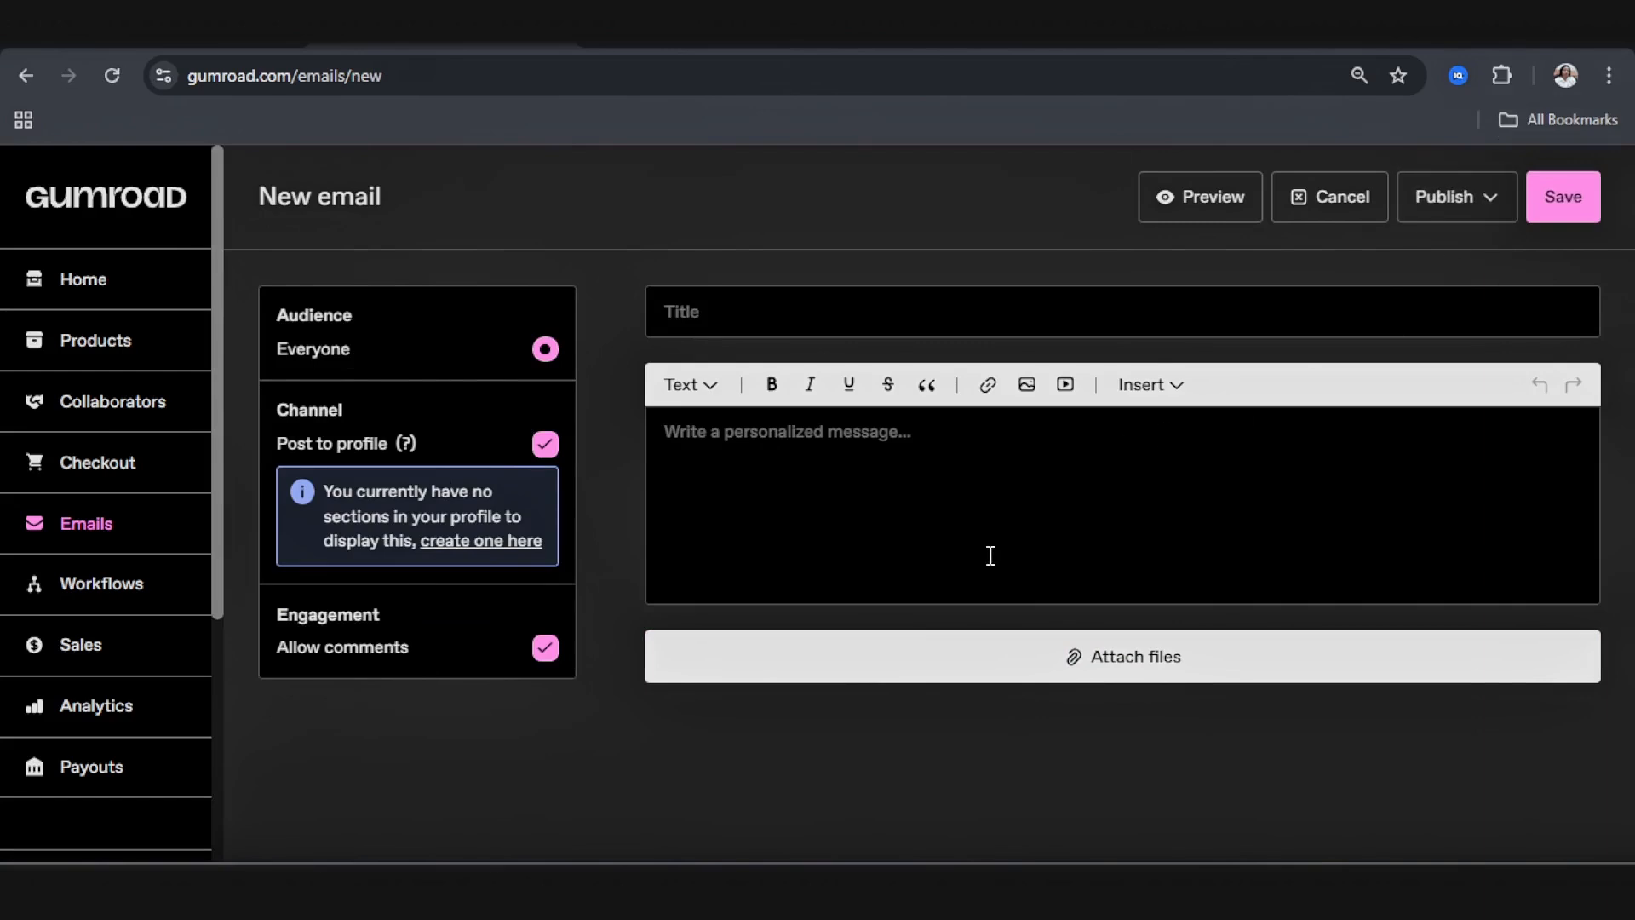
# Step: Open a new workflow form and examine its trigger types and purchase conditions
pyautogui.click(77, 582)
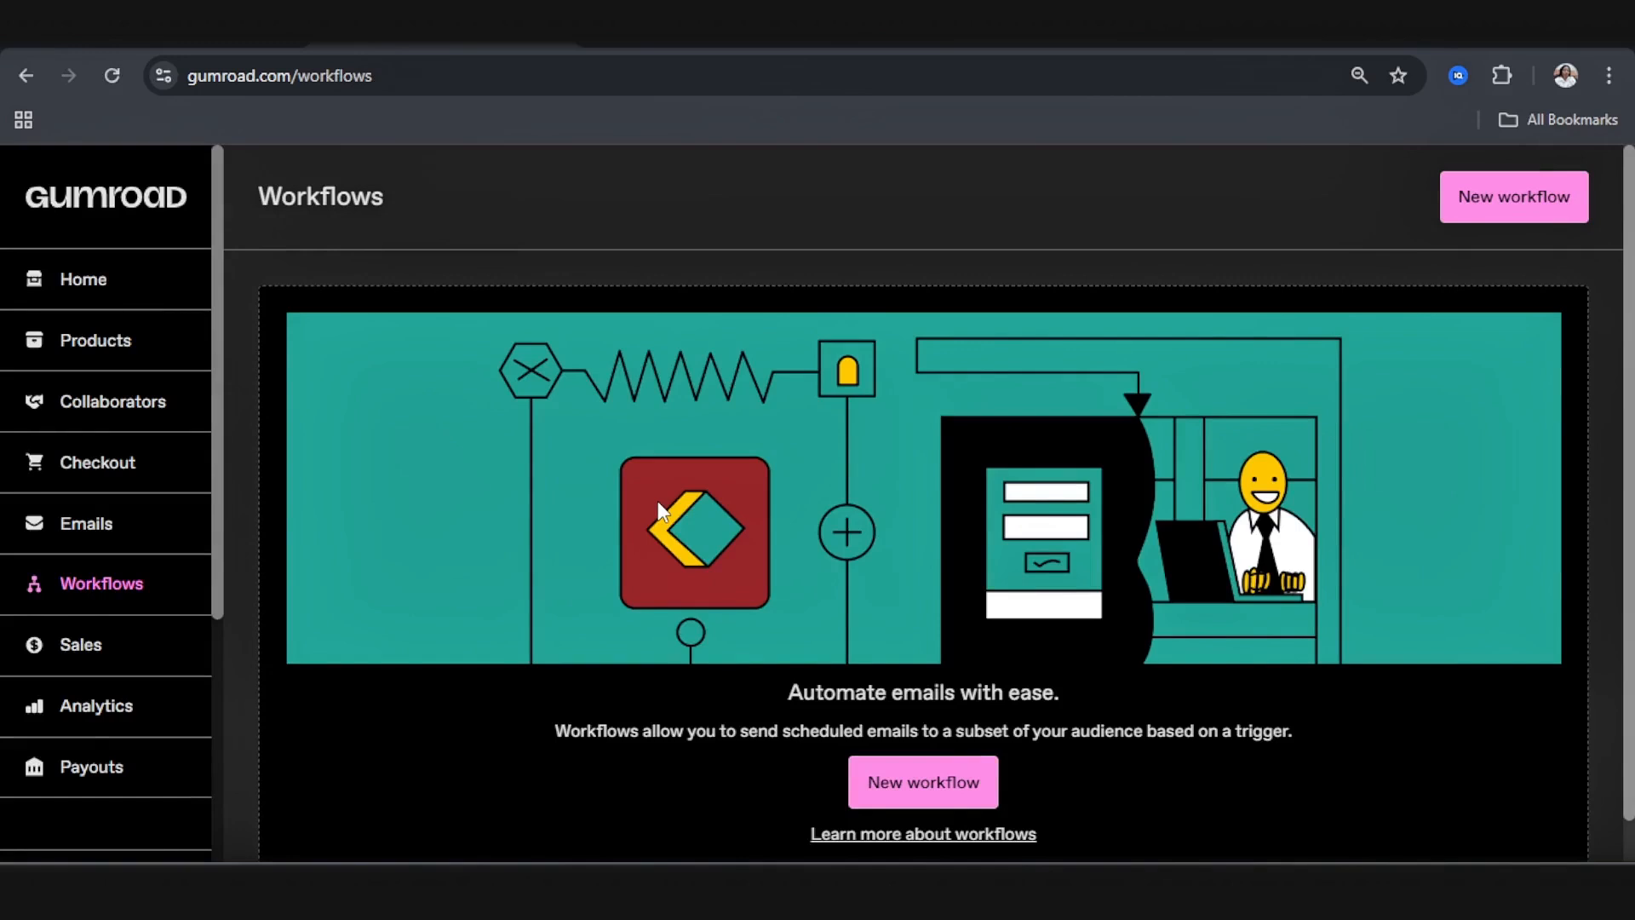
pyautogui.click(882, 779)
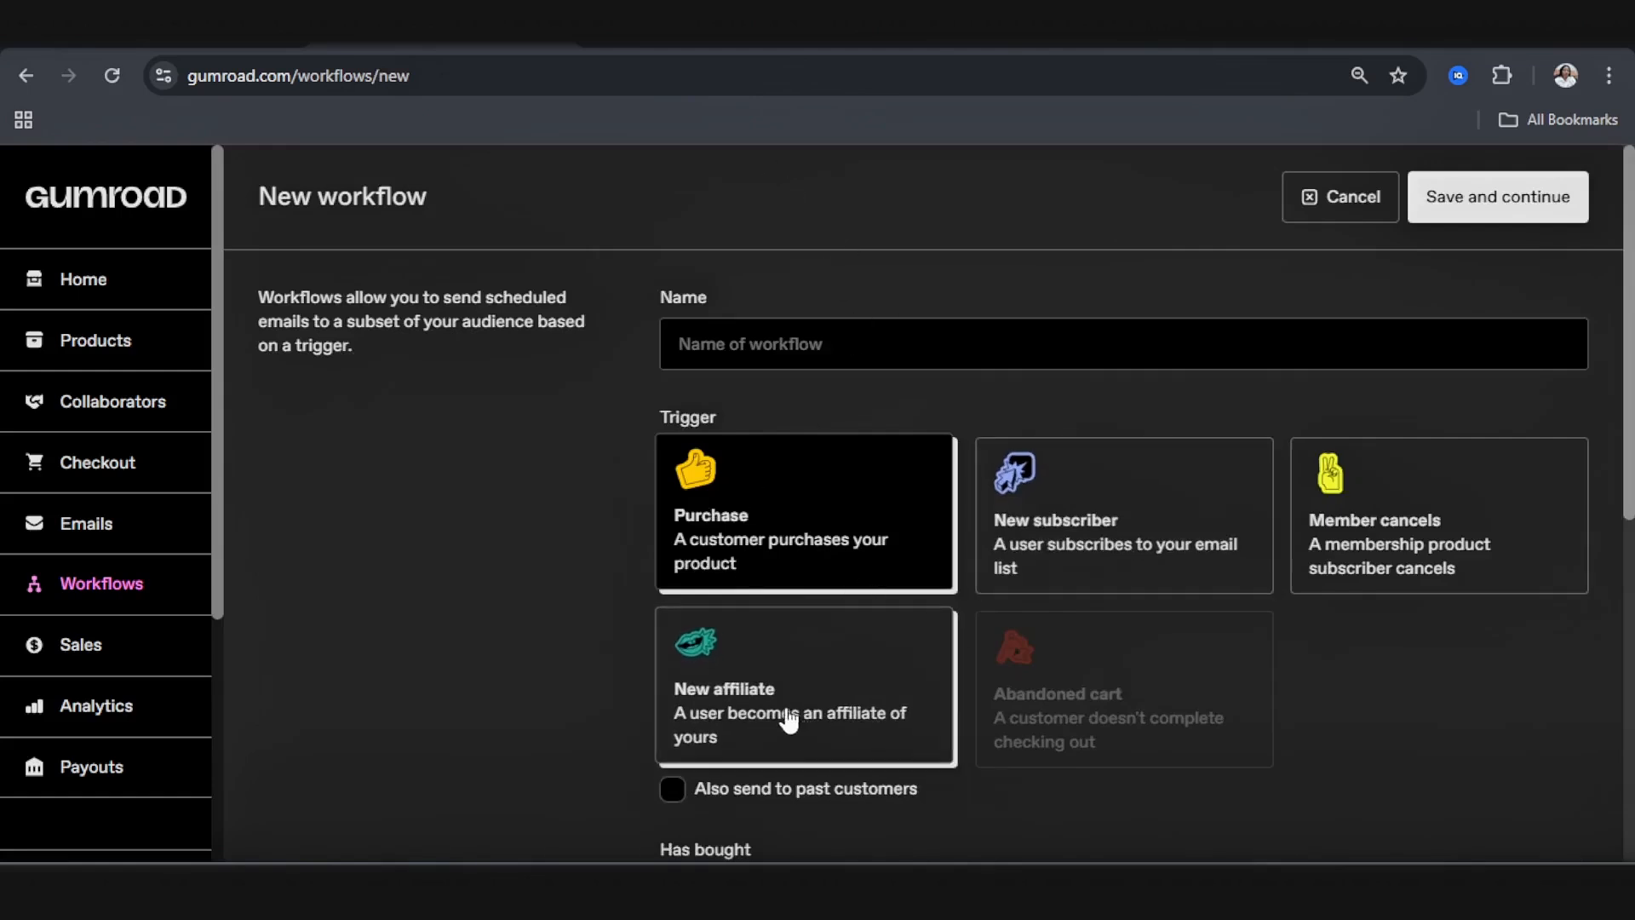
pyautogui.scroll(-3, 785, 715)
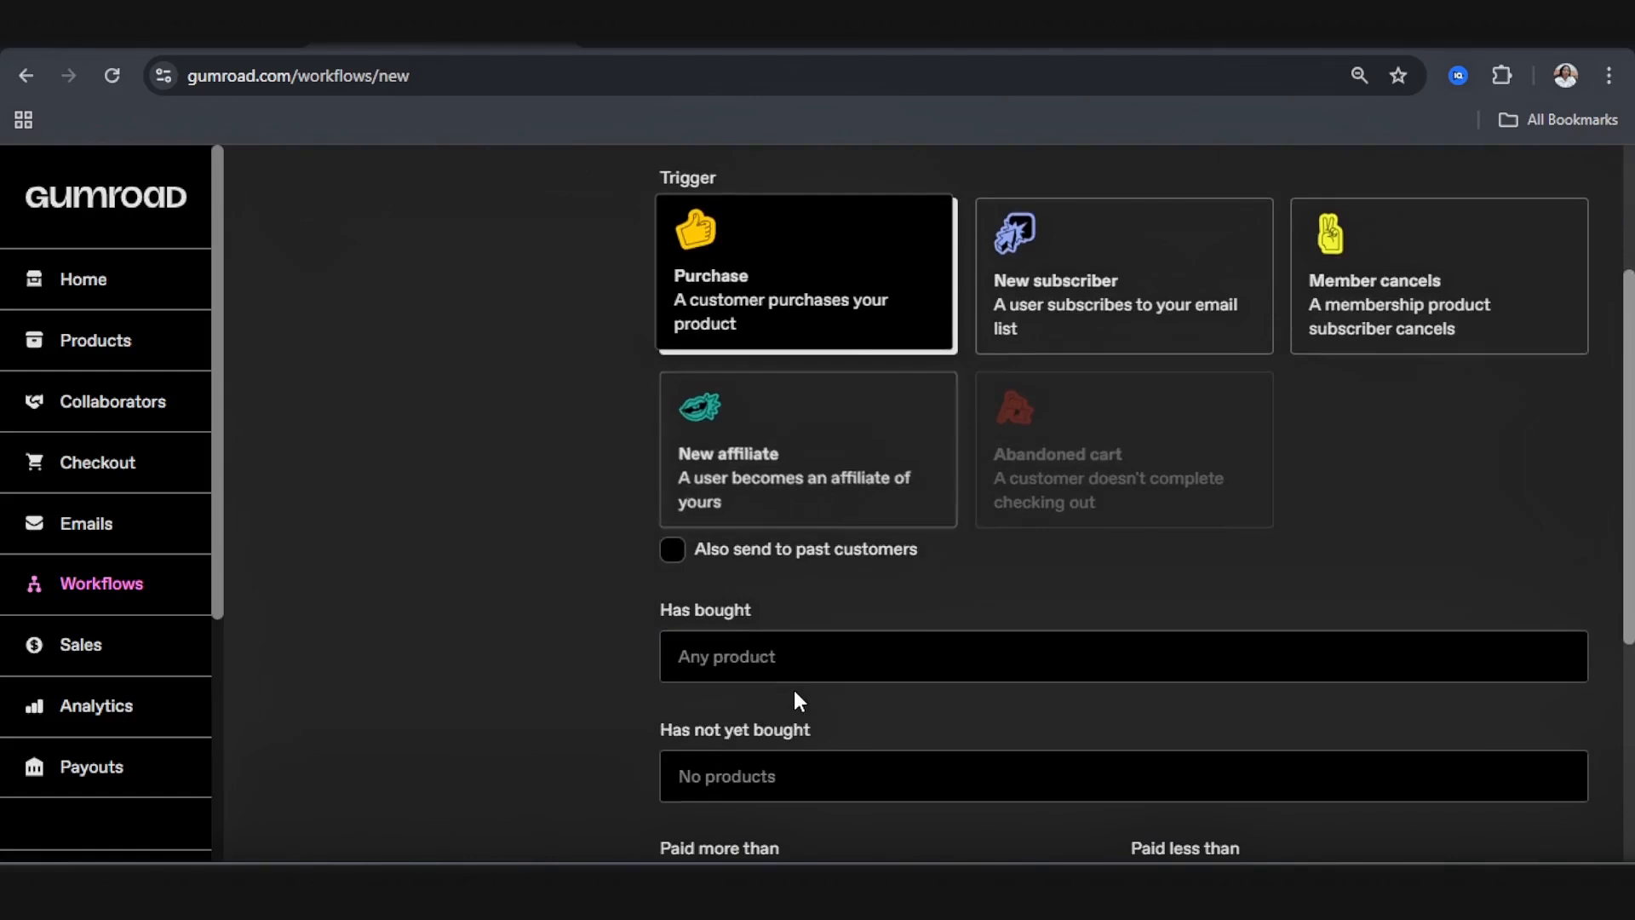
pyautogui.scroll(3, 792, 692)
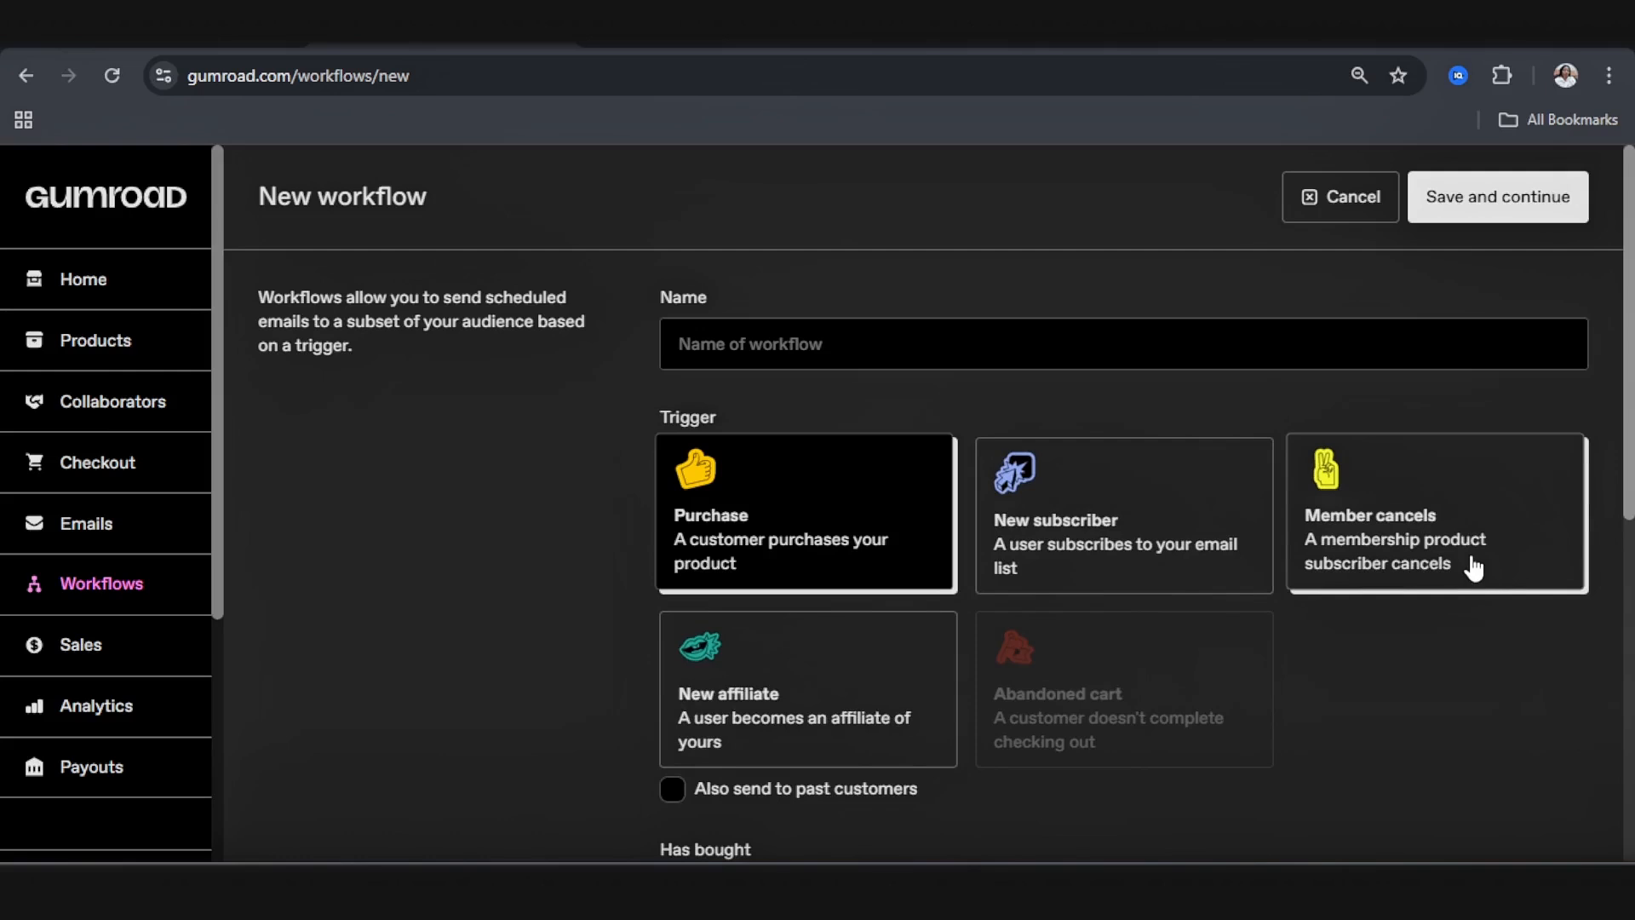
pyautogui.scroll(-3, 1281, 562)
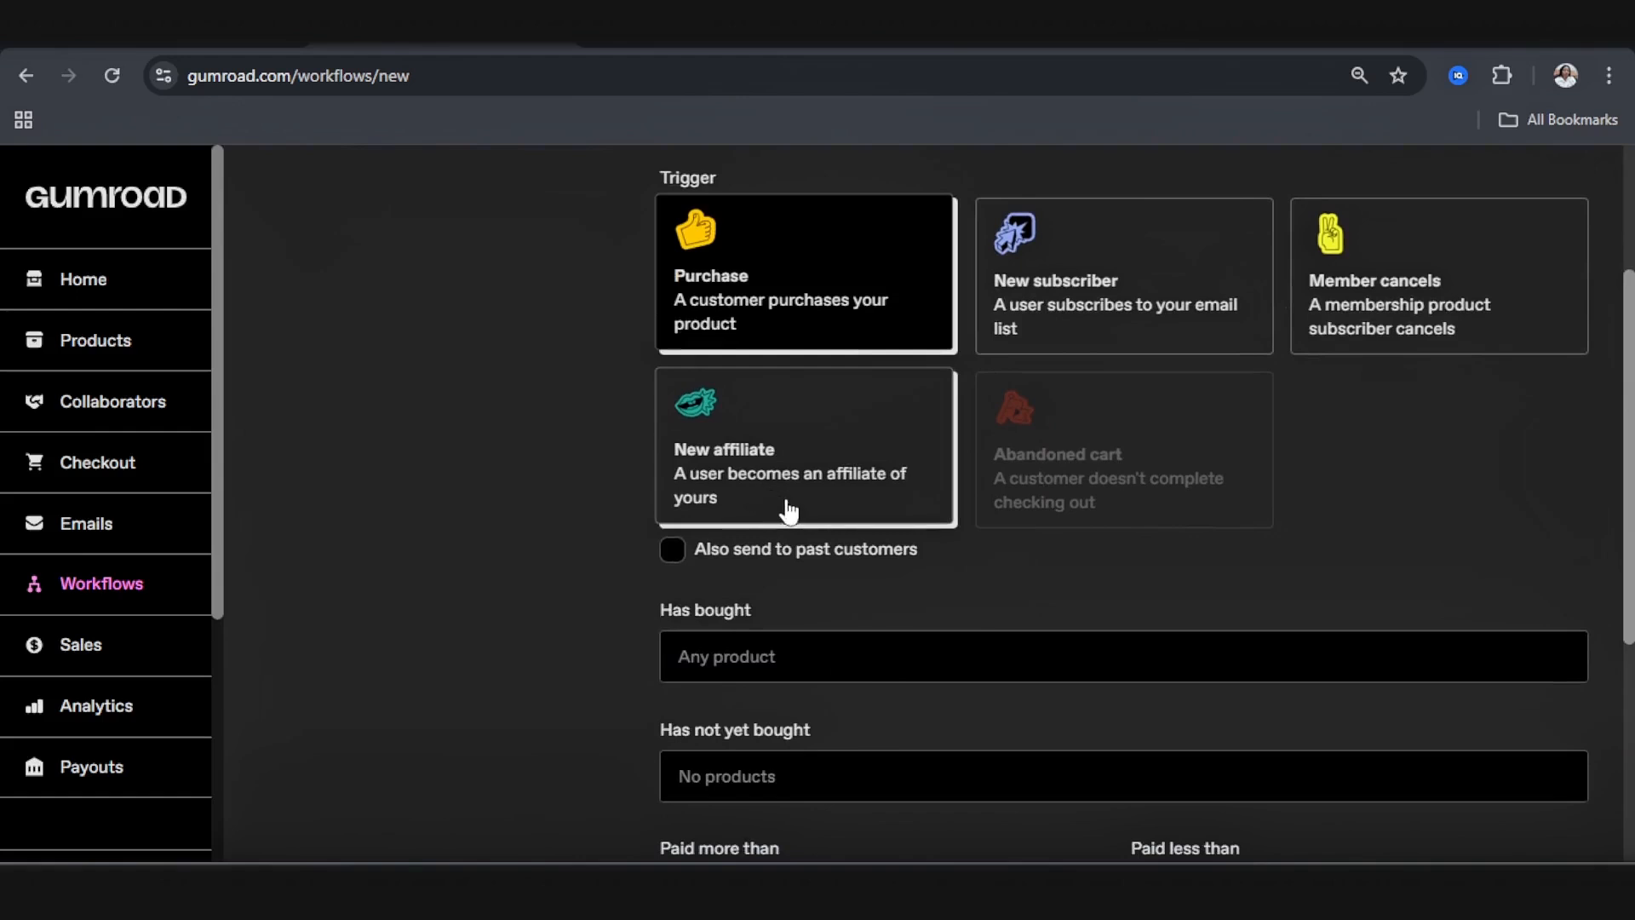
pyautogui.scroll(3, 814, 555)
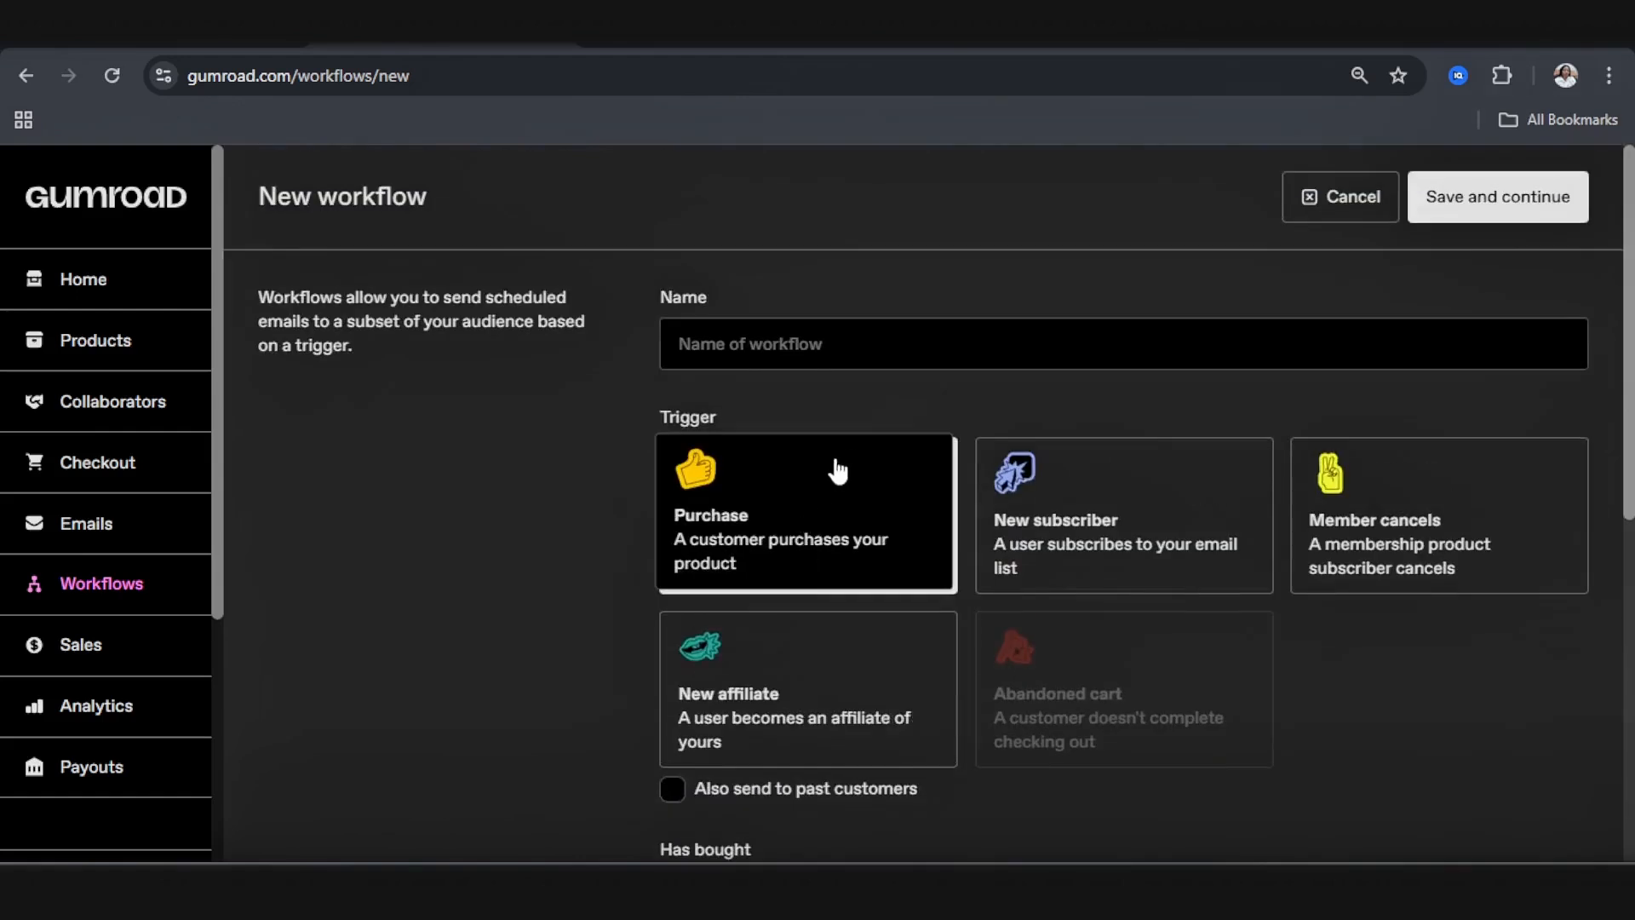
# Step: View the Sales page and review the sales analytics down to the referrer and locations tables
pyautogui.scroll(-4, 682, 468)
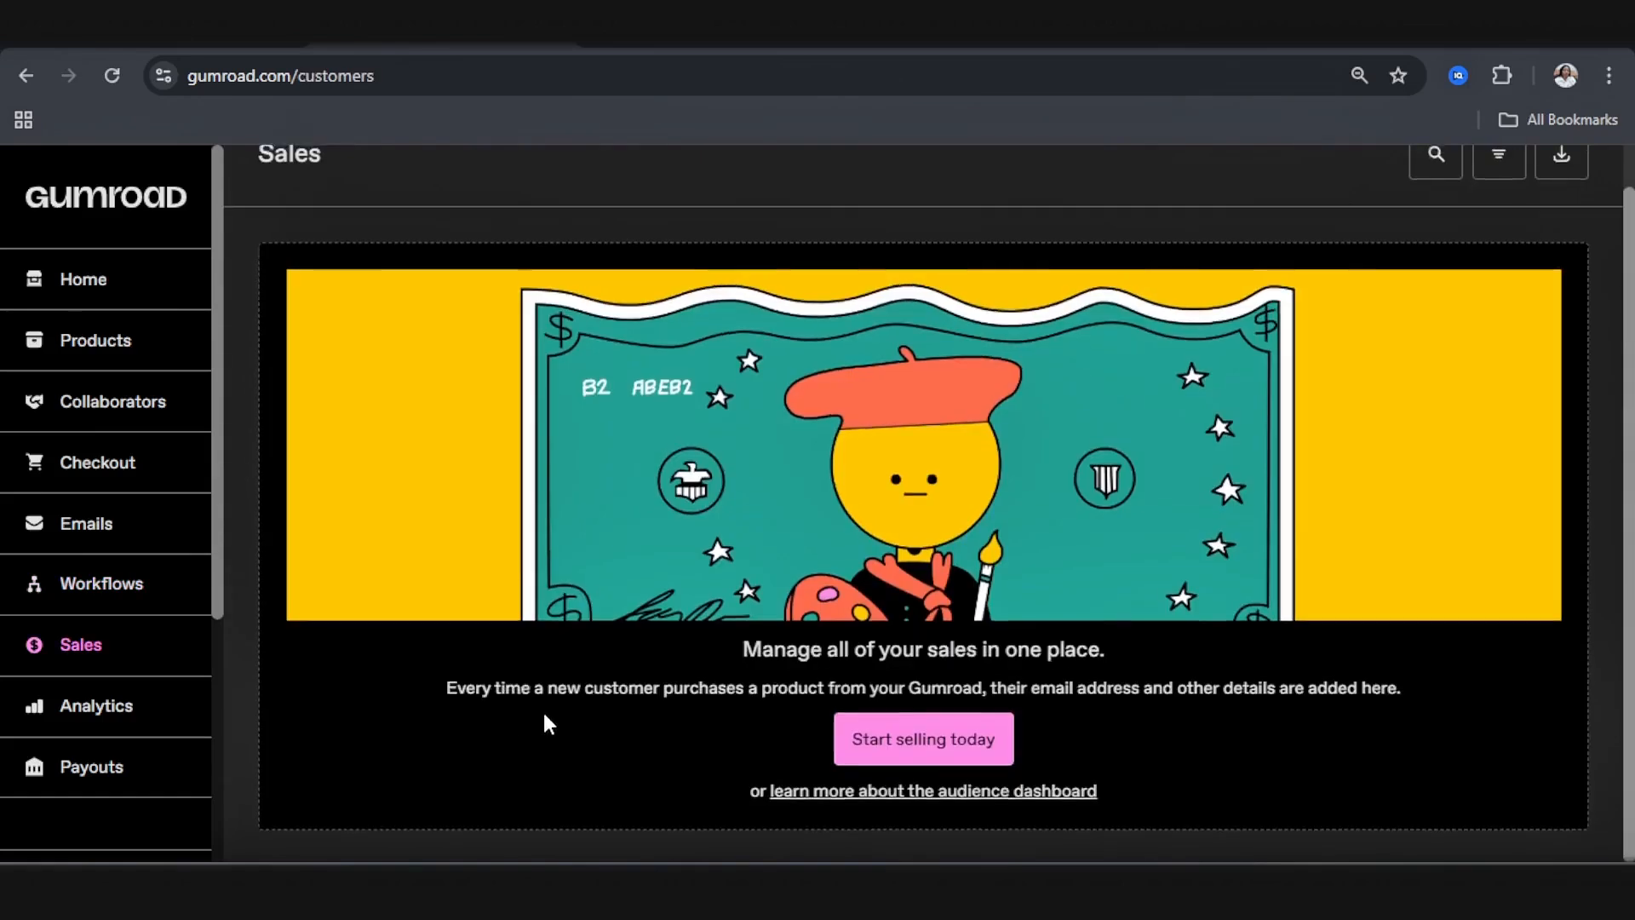
pyautogui.scroll(1, 554, 664)
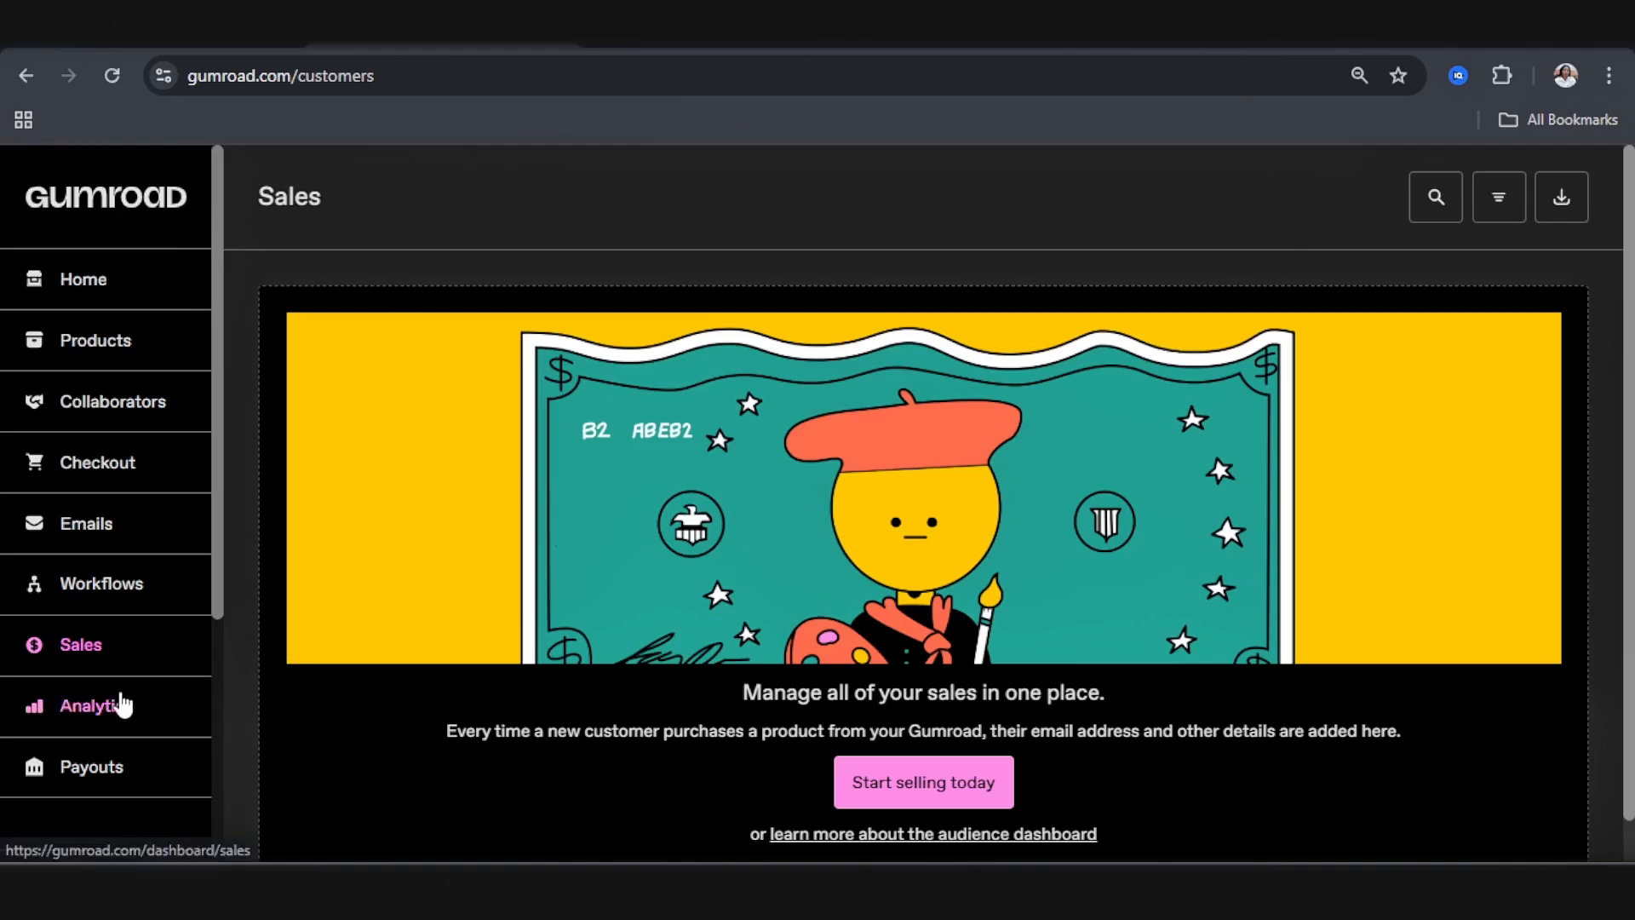
pyautogui.click(121, 712)
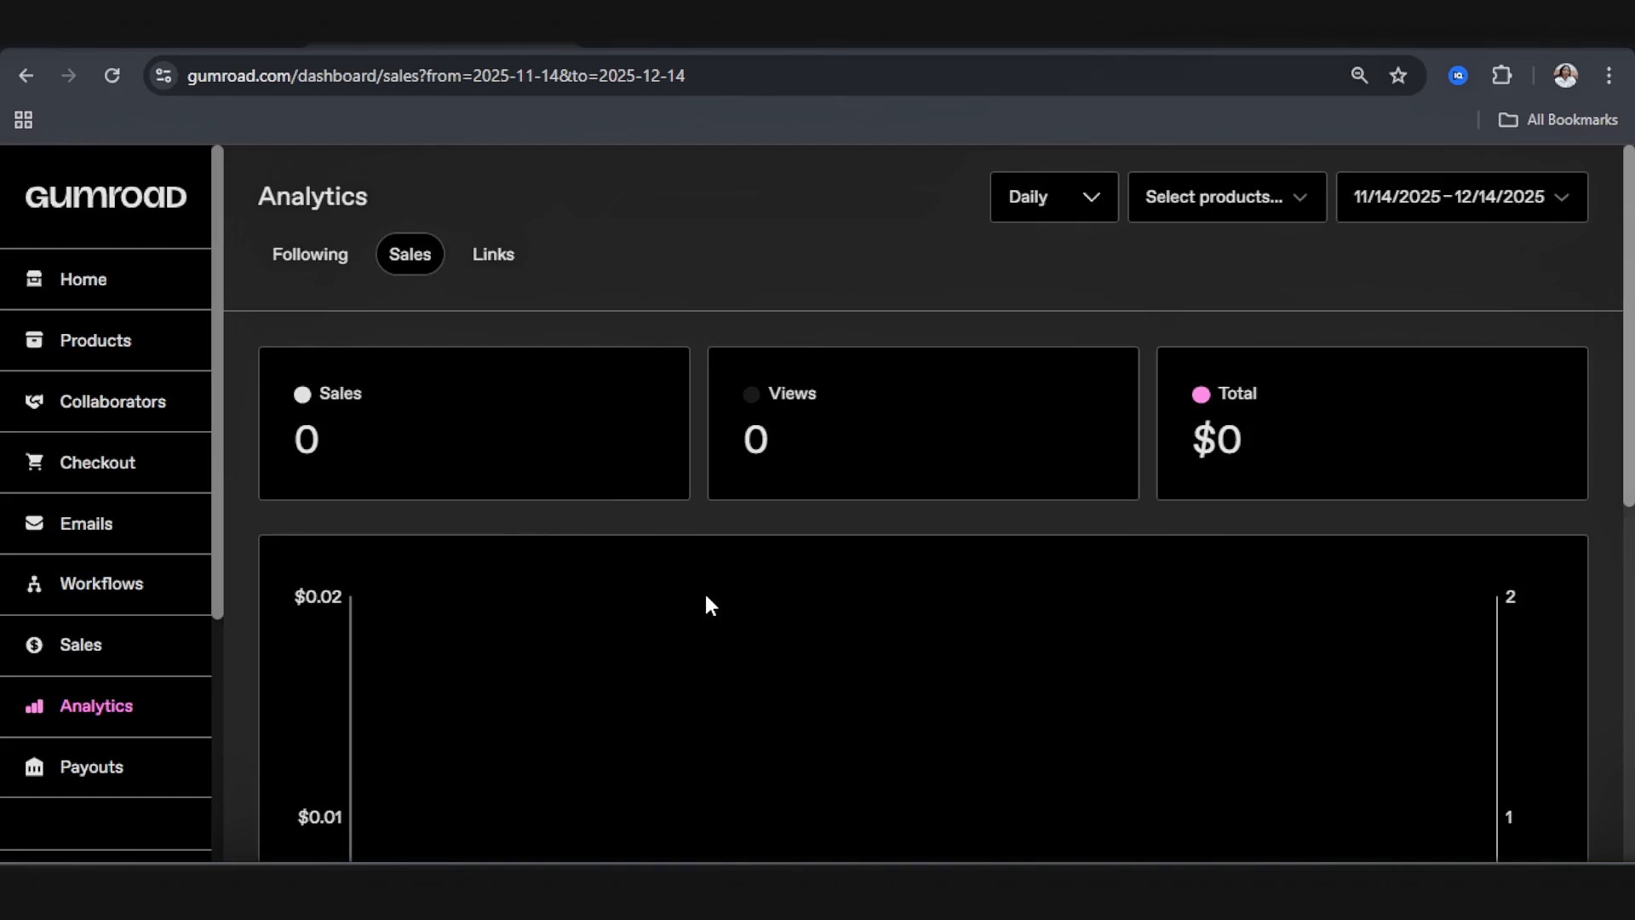
pyautogui.scroll(-8, 511, 475)
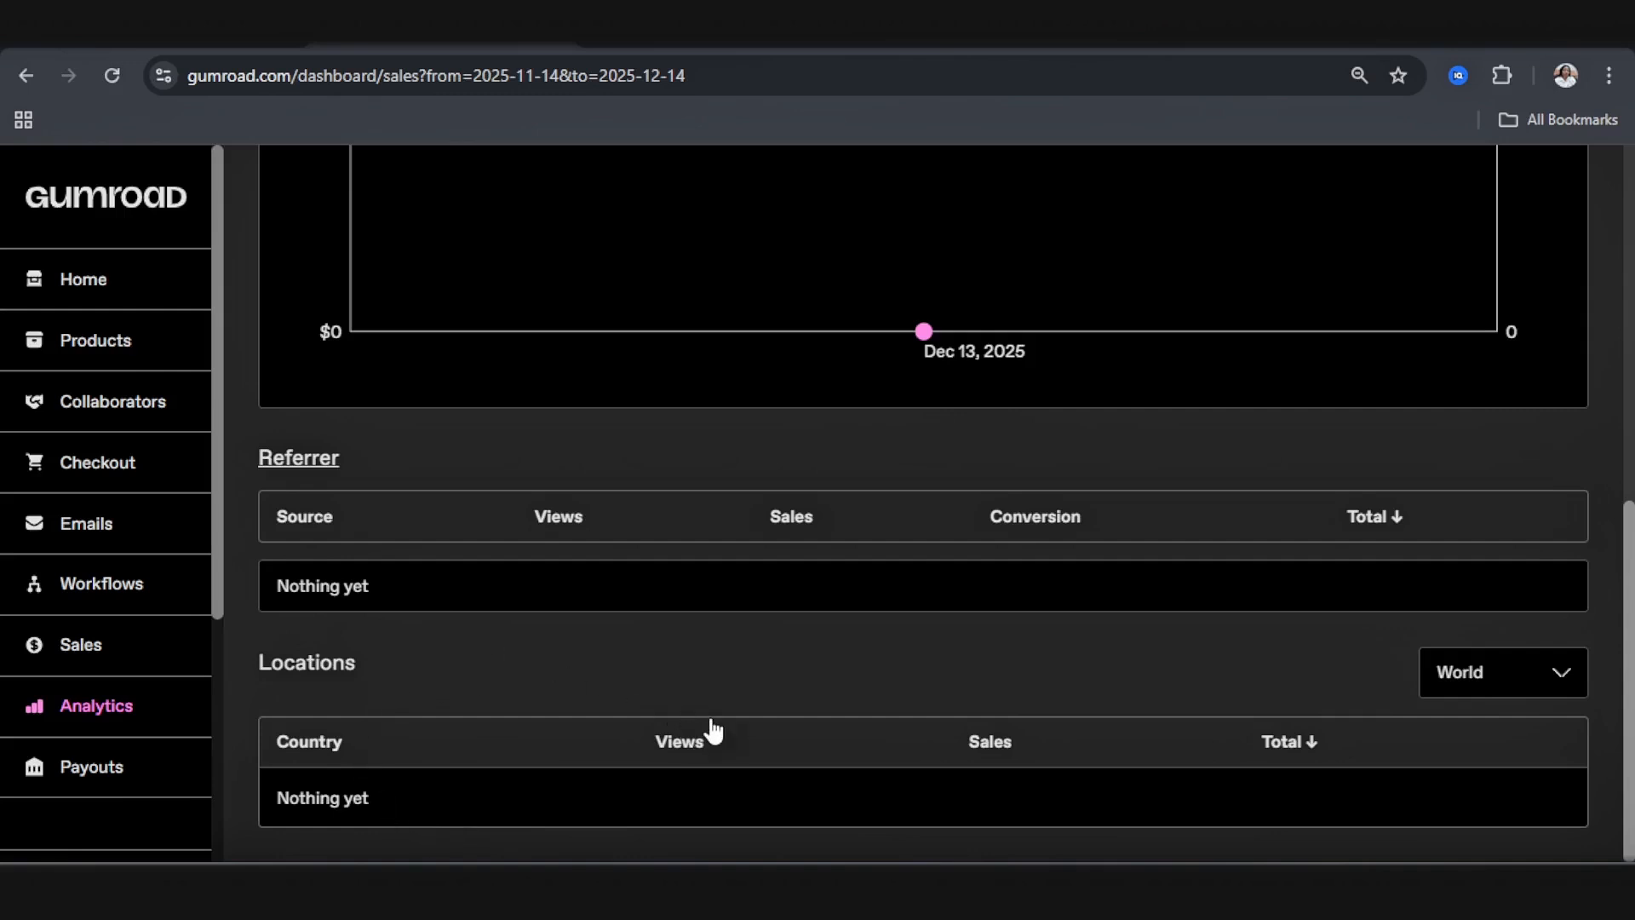
# Step: View the Payouts page and browse the featured and trending products in the Discover marketplace
pyautogui.click(91, 766)
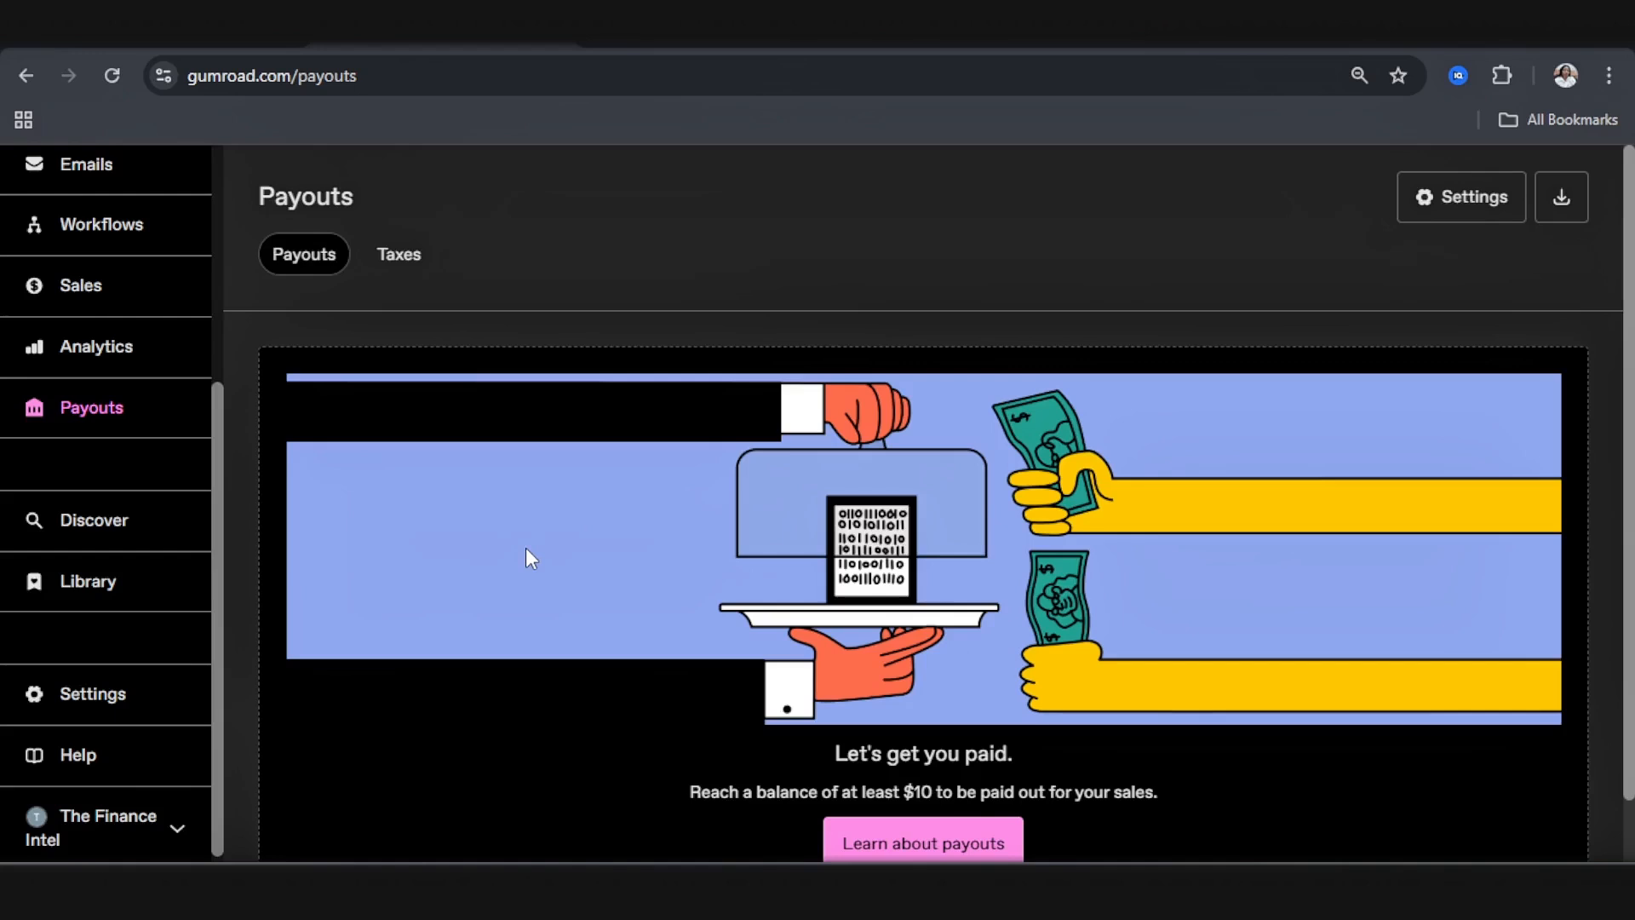
pyautogui.click(82, 524)
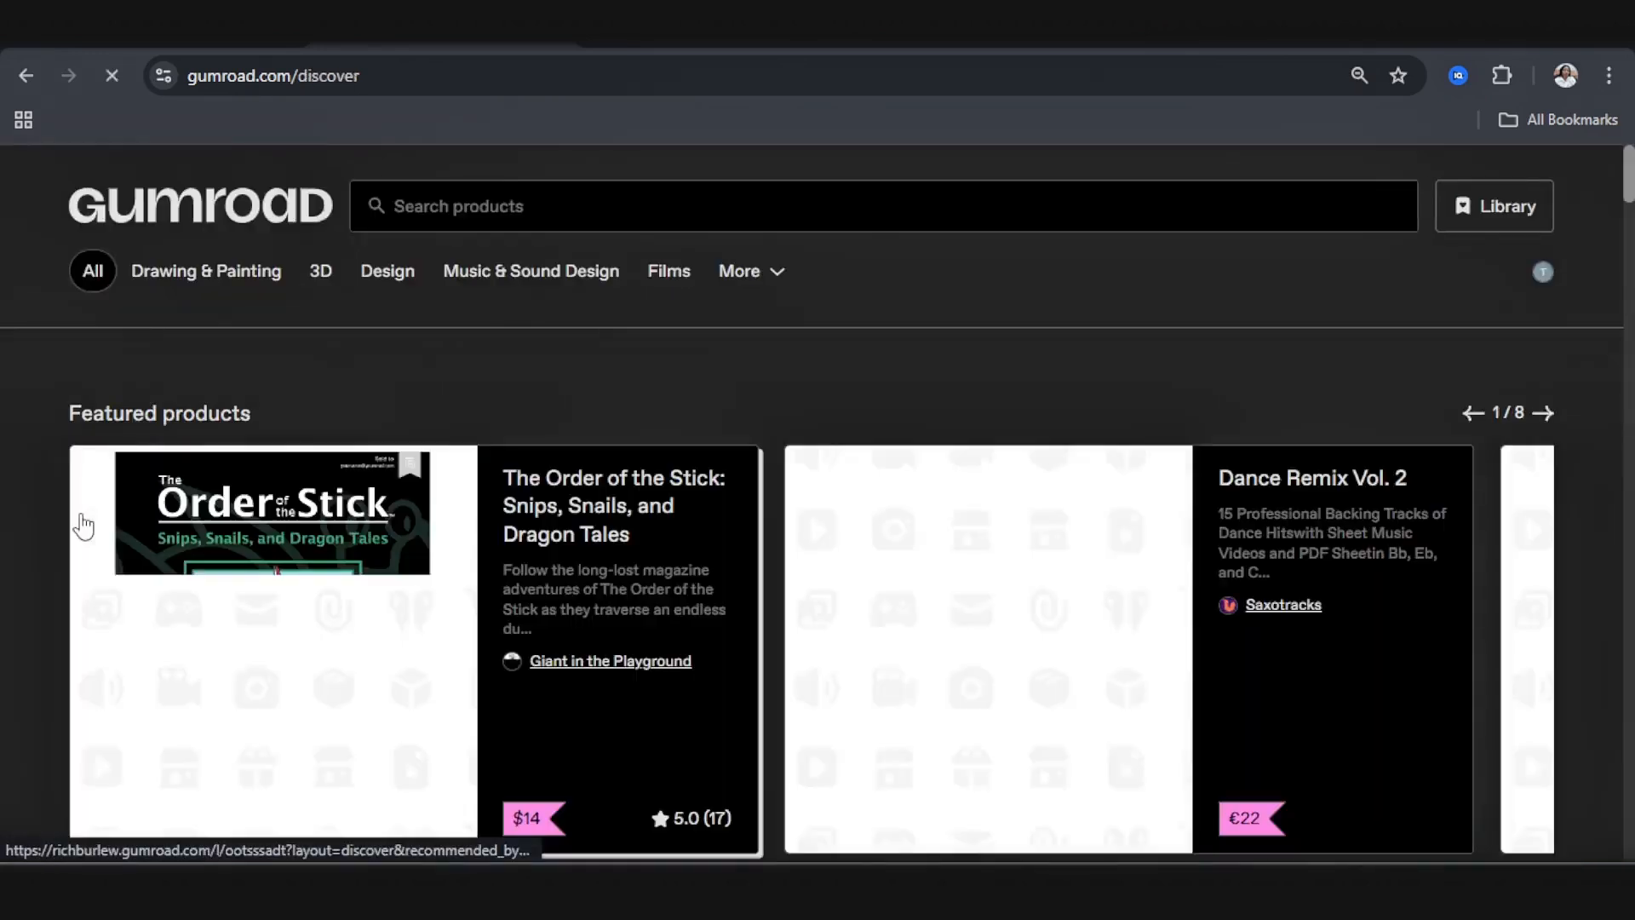
pyautogui.scroll(-7, 304, 537)
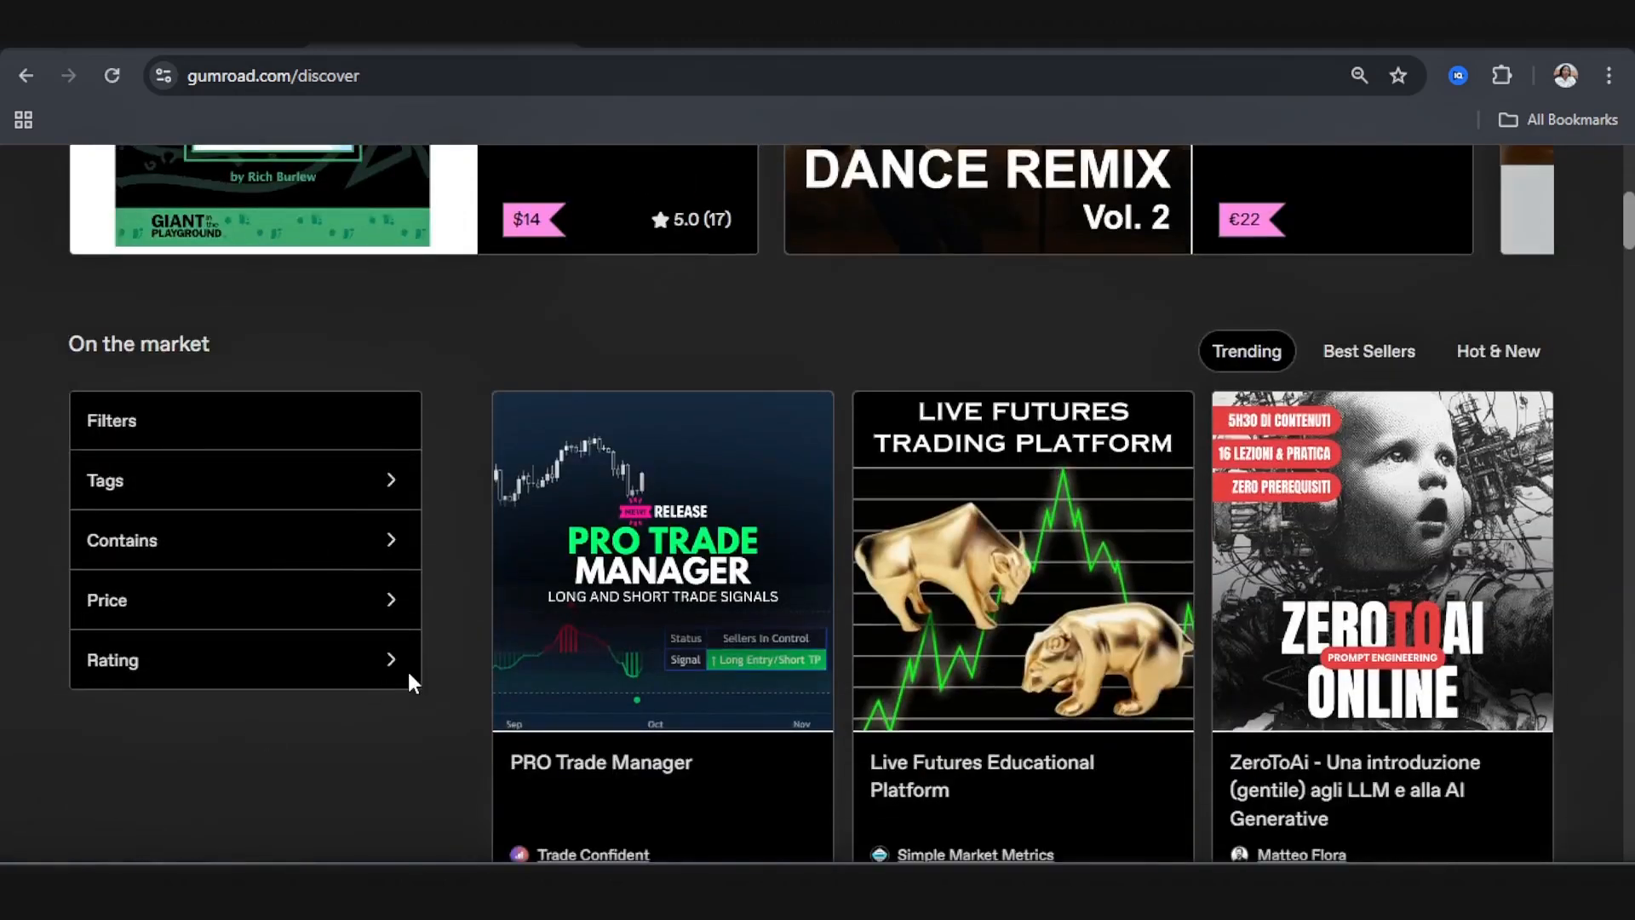
pyautogui.scroll(-3, 584, 687)
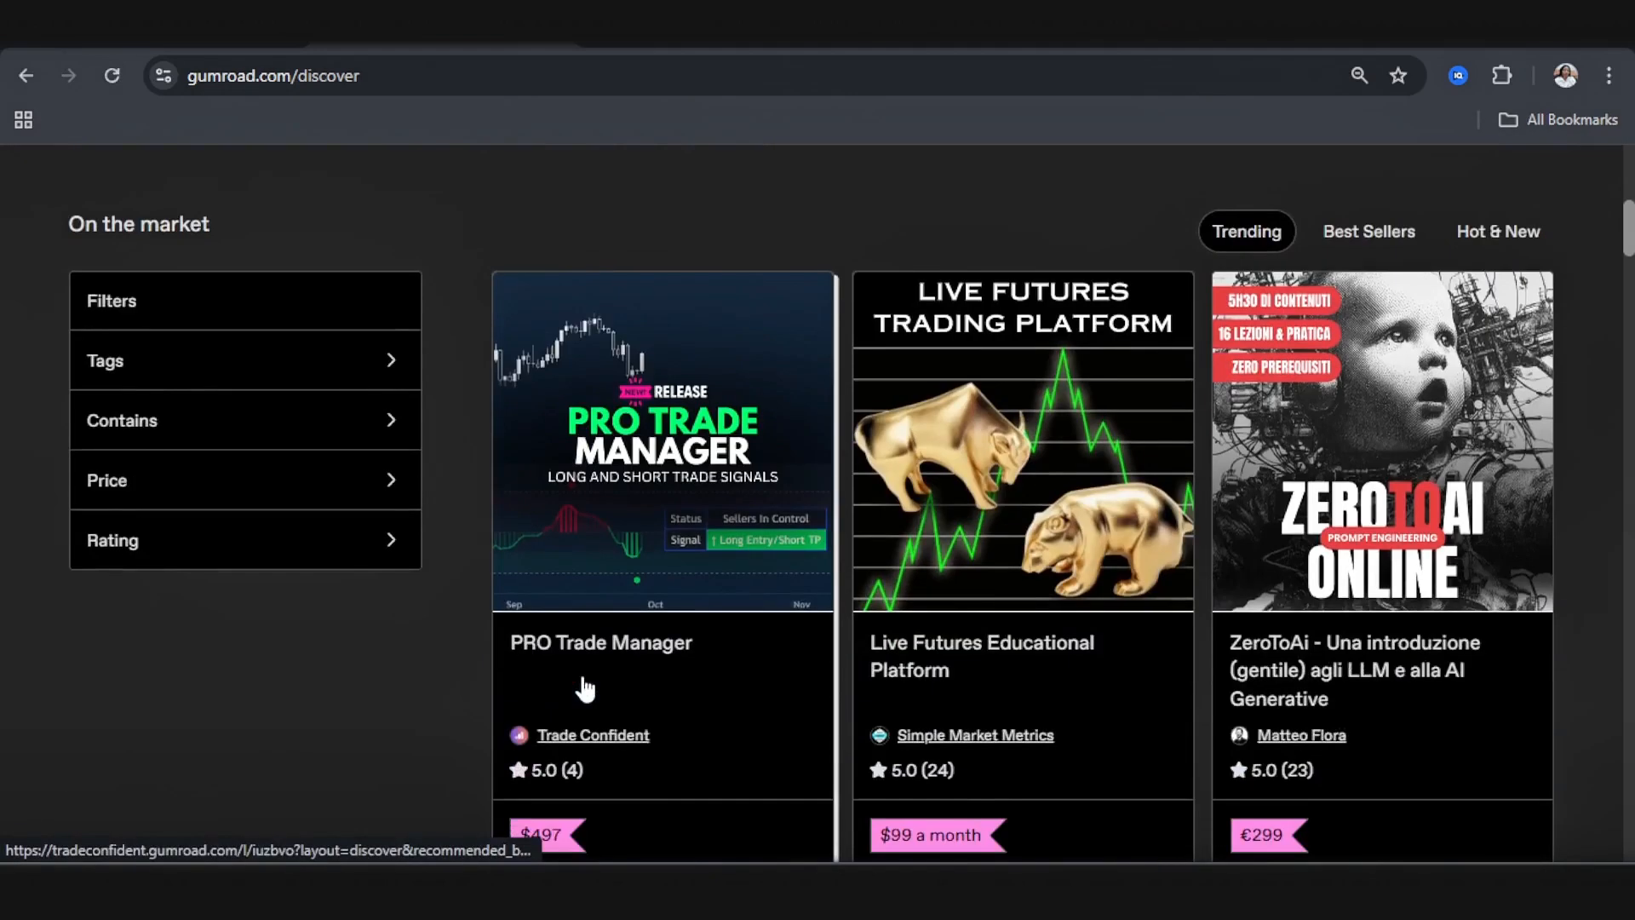